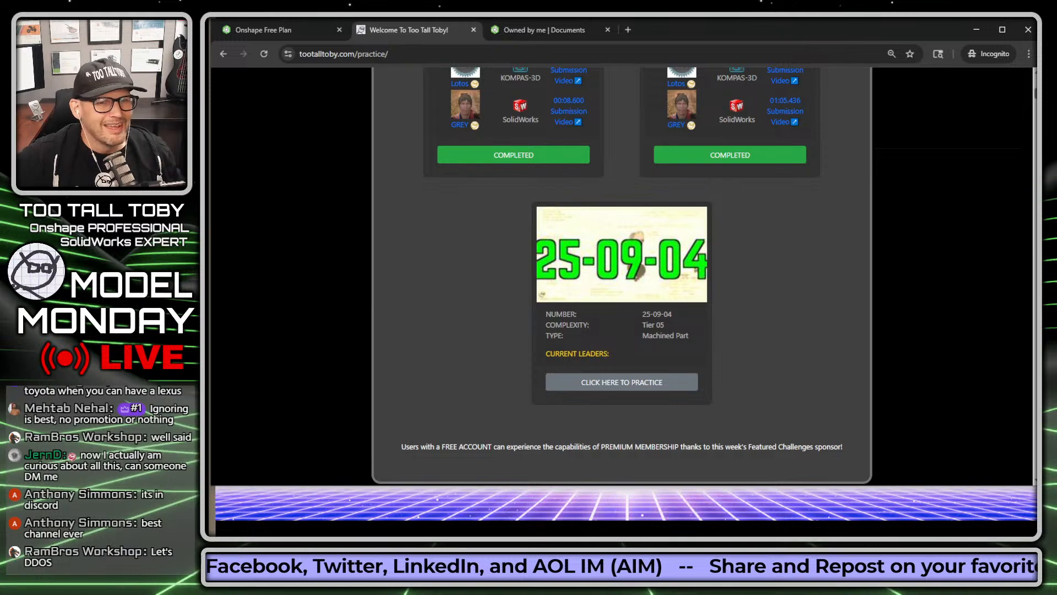
# Open practice challenge 25-09-04, begin it and reveal its drawing.
pyautogui.click(631, 382)
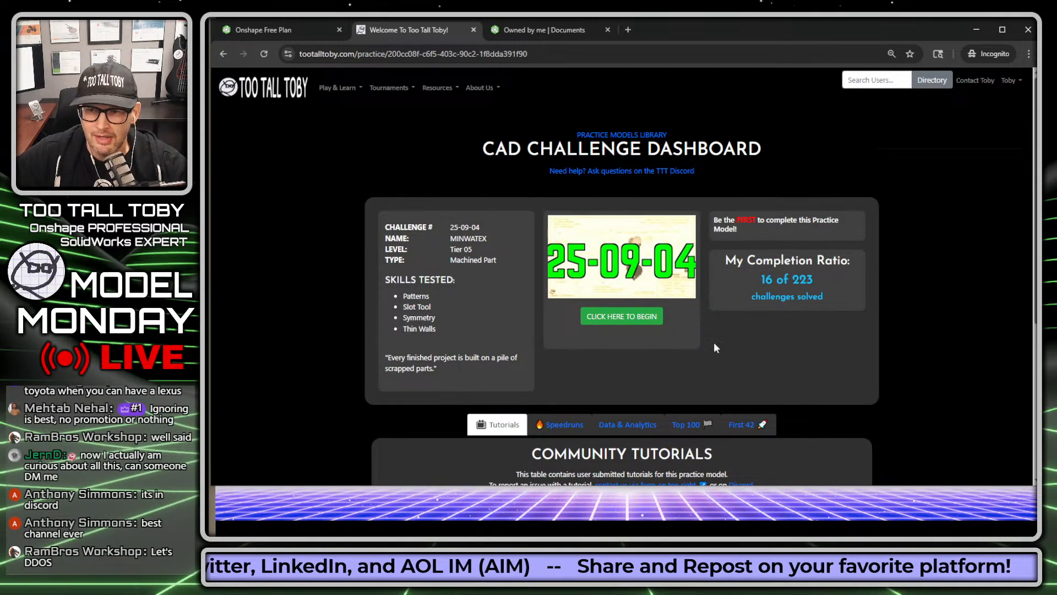
pyautogui.click(631, 317)
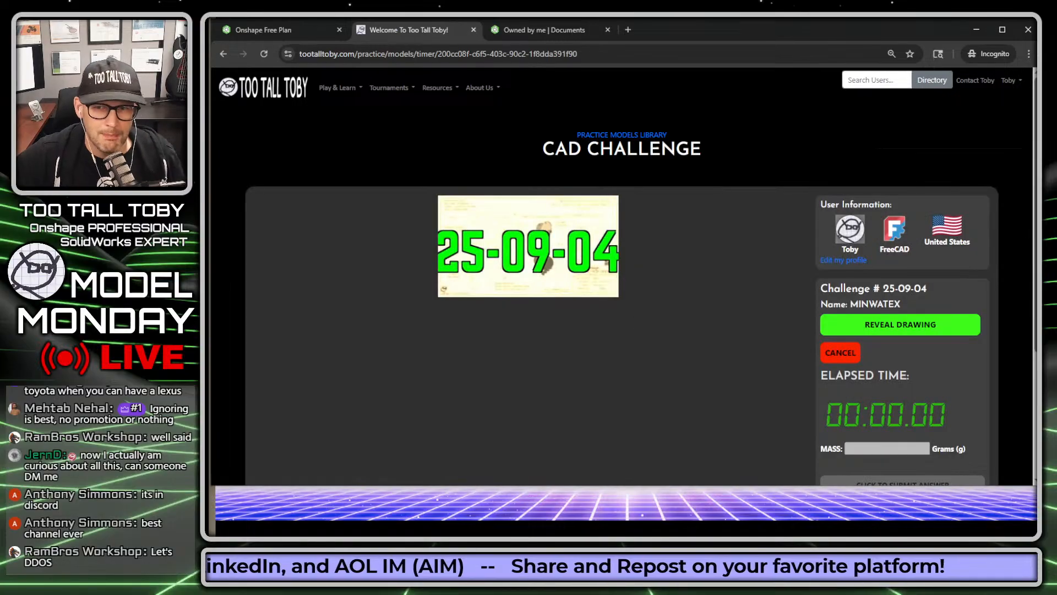
pyautogui.scroll(-1, 739, 265)
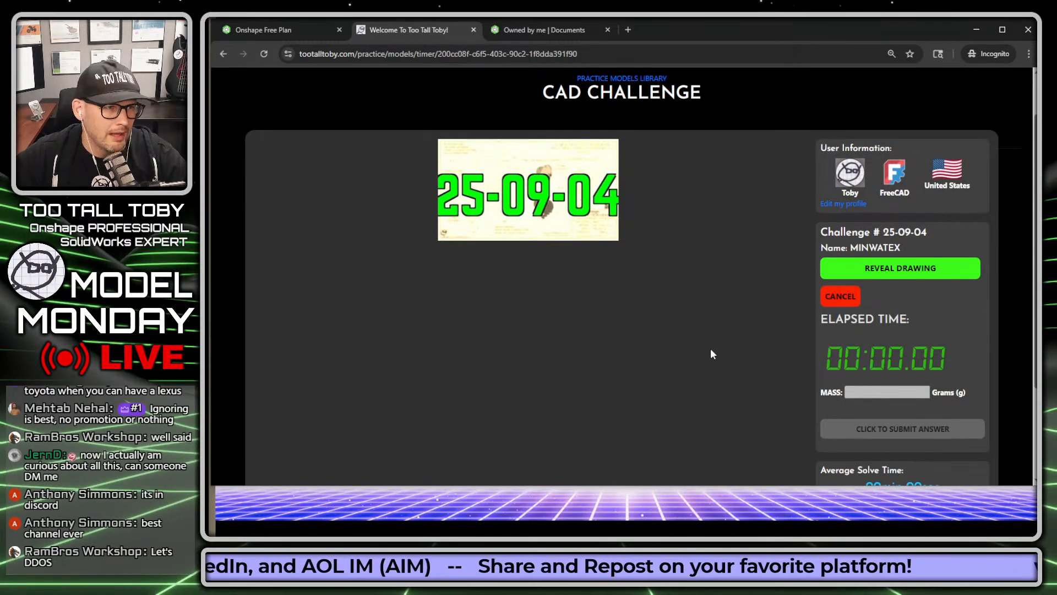
pyautogui.scroll(-1, 883, 282)
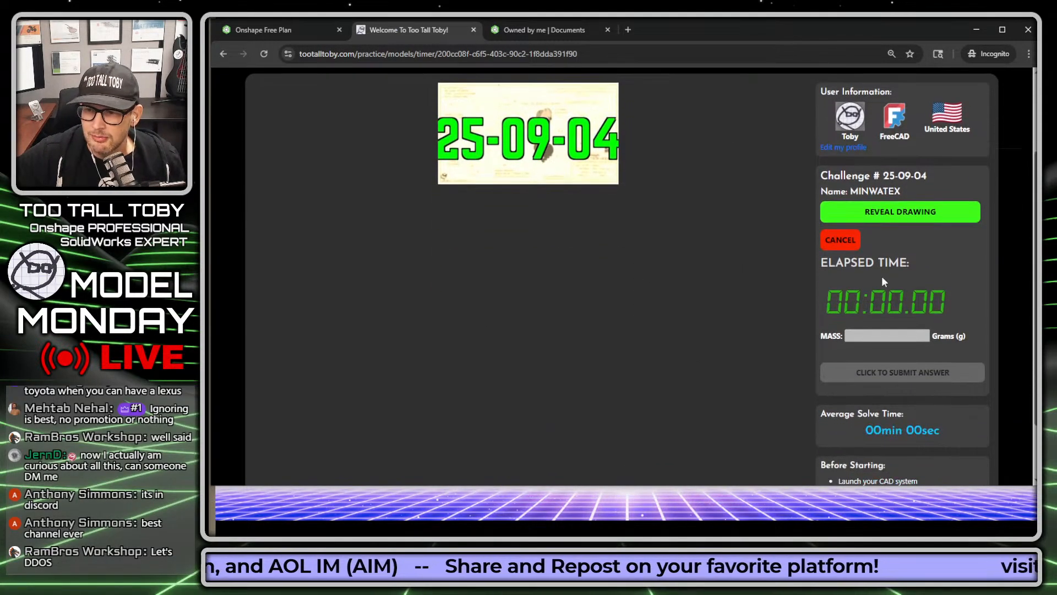
pyautogui.click(903, 216)
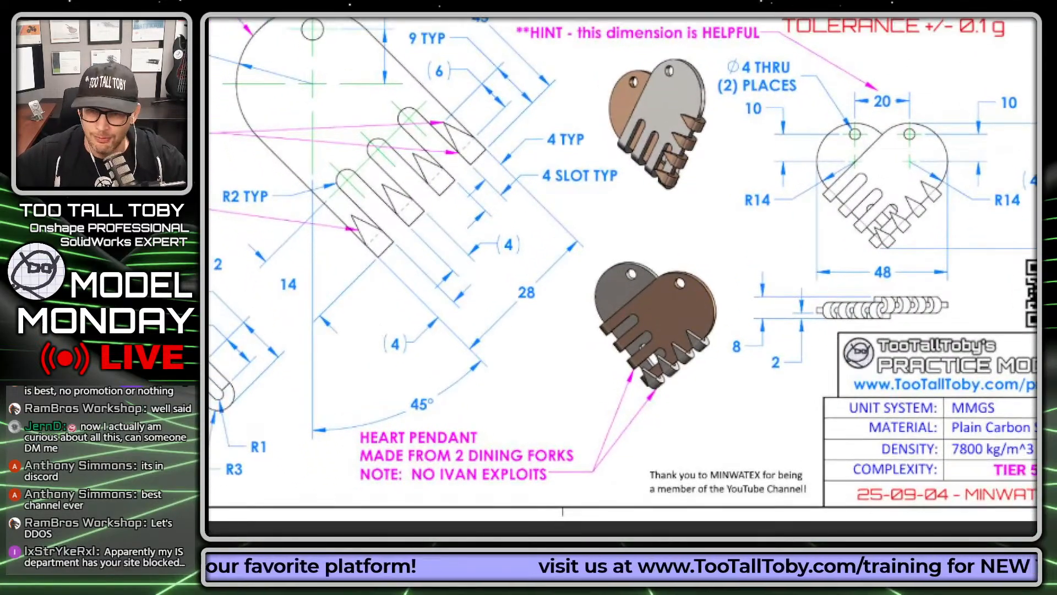
# Circle the "NO IVAN EXPLOITS" note on the drawing, clear the markup and return to the challenge dashboard.
pyautogui.moveTo(394, 495)
pyautogui.mouseDown()
pyautogui.moveTo(570, 492)
pyautogui.moveTo(553, 468)
pyautogui.moveTo(393, 466)
pyautogui.moveTo(426, 504)
pyautogui.mouseUp()
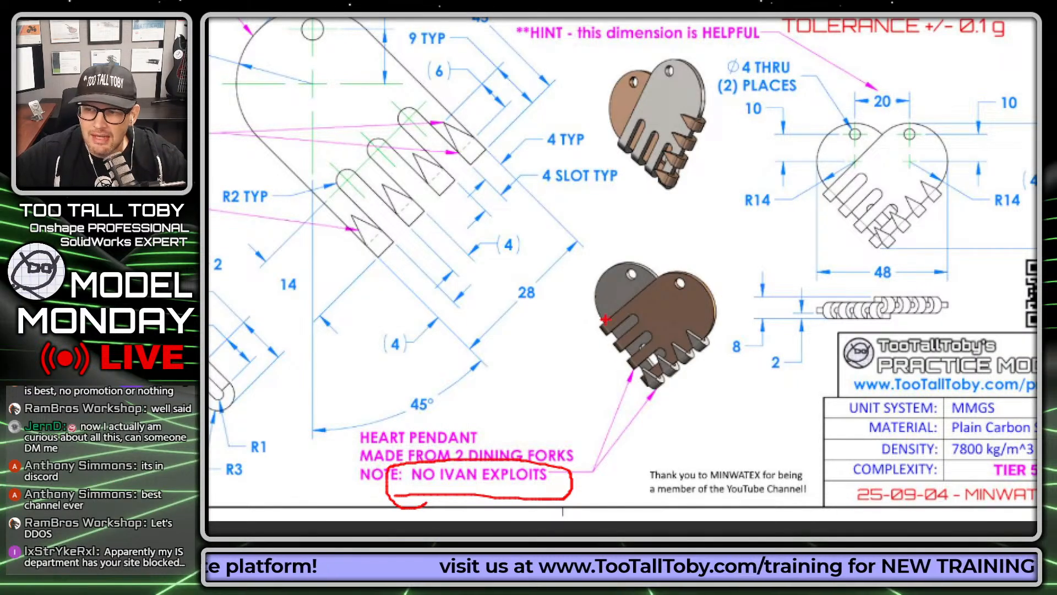
pyautogui.press('Escape')
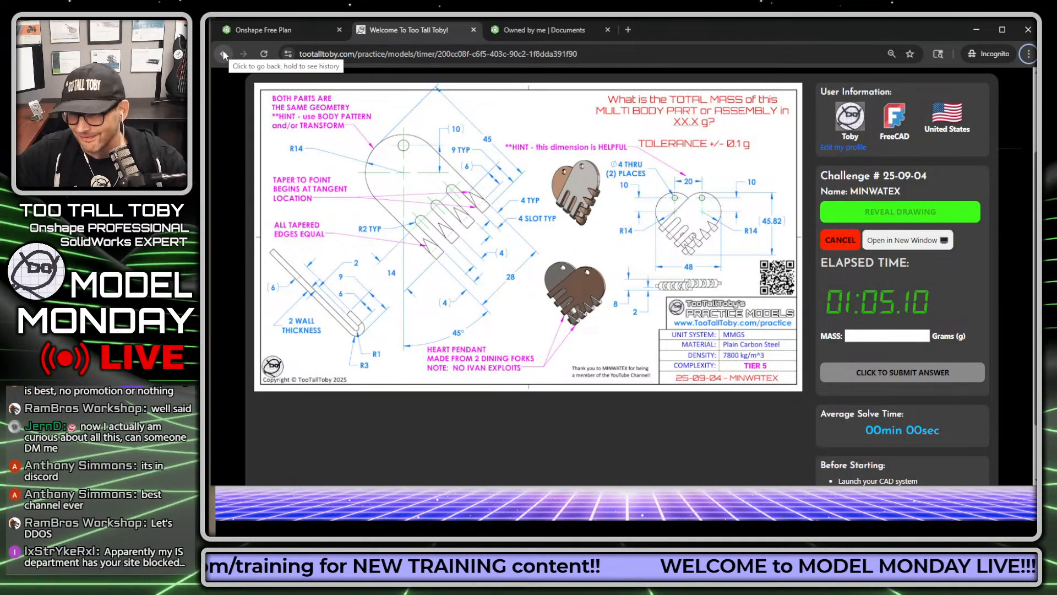
pyautogui.scroll(3, 748, 245)
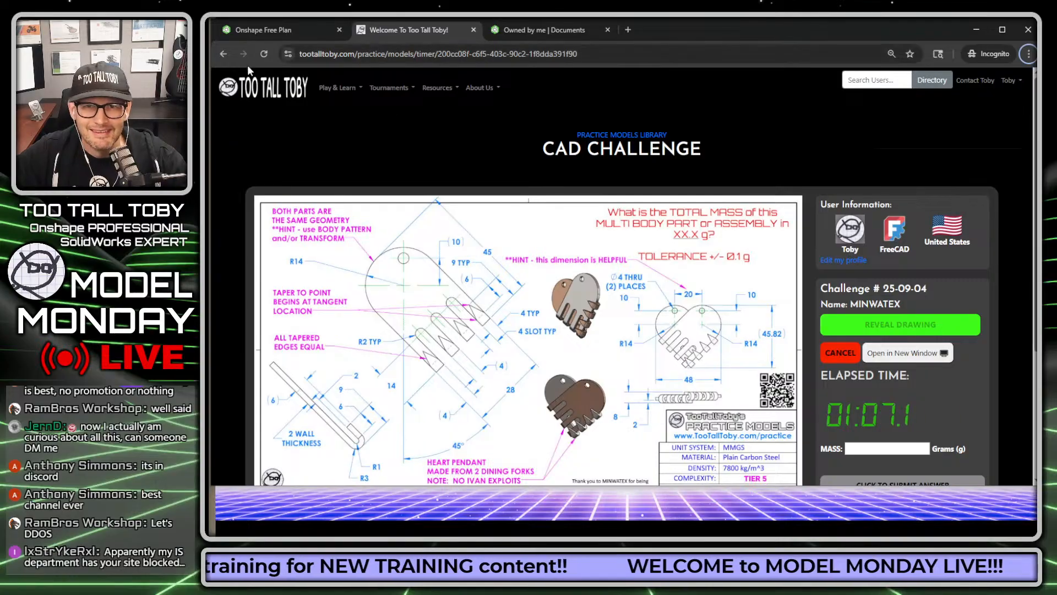
pyautogui.click(224, 54)
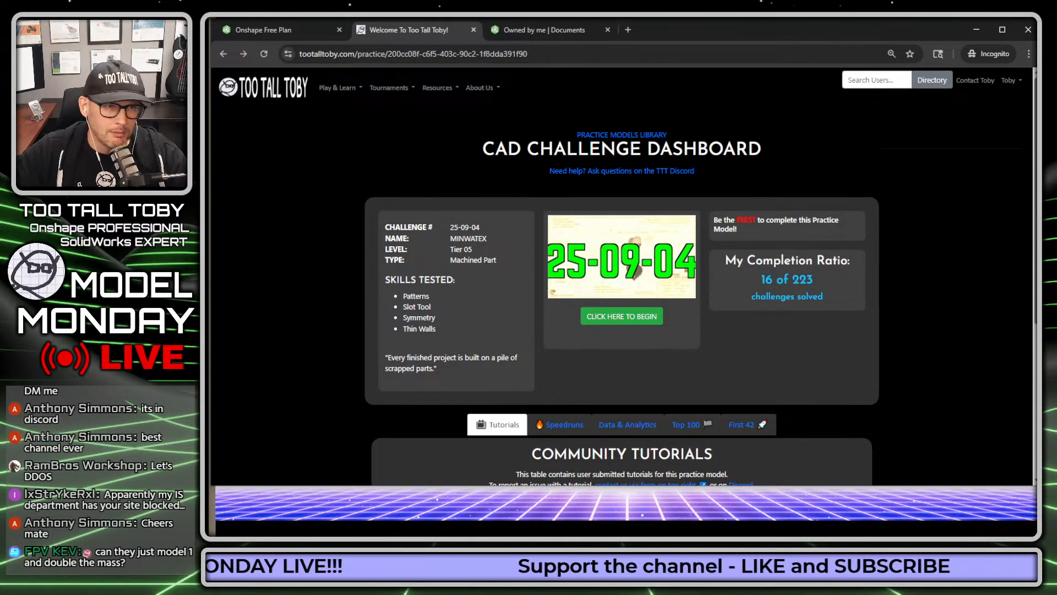
# Examine the challenge dashboard's details and tested skills, marking the quote beneath them.
pyautogui.scroll(-2, 692, 213)
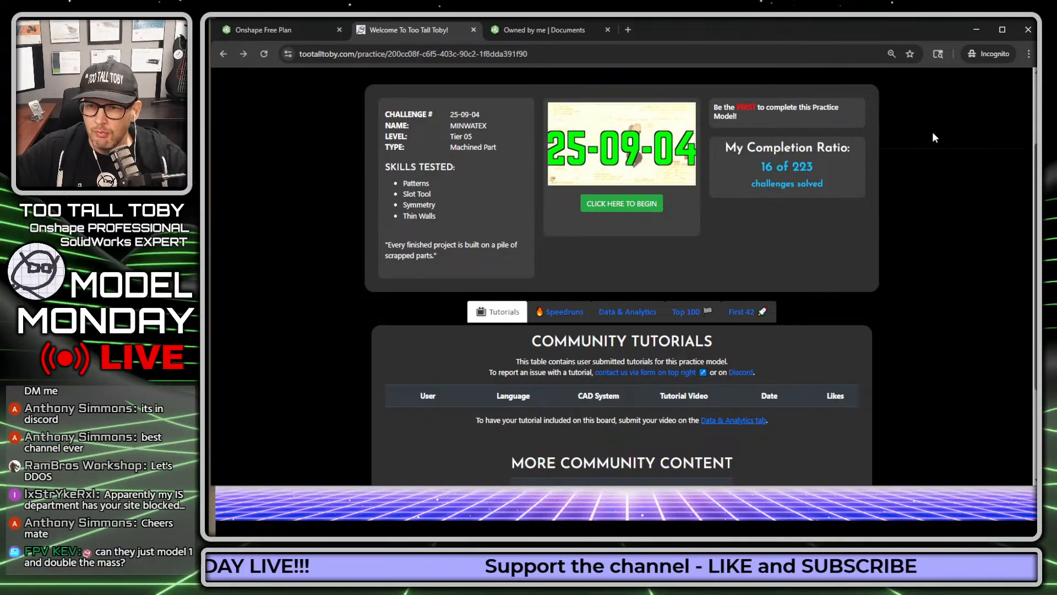
pyautogui.scroll(2, 802, 259)
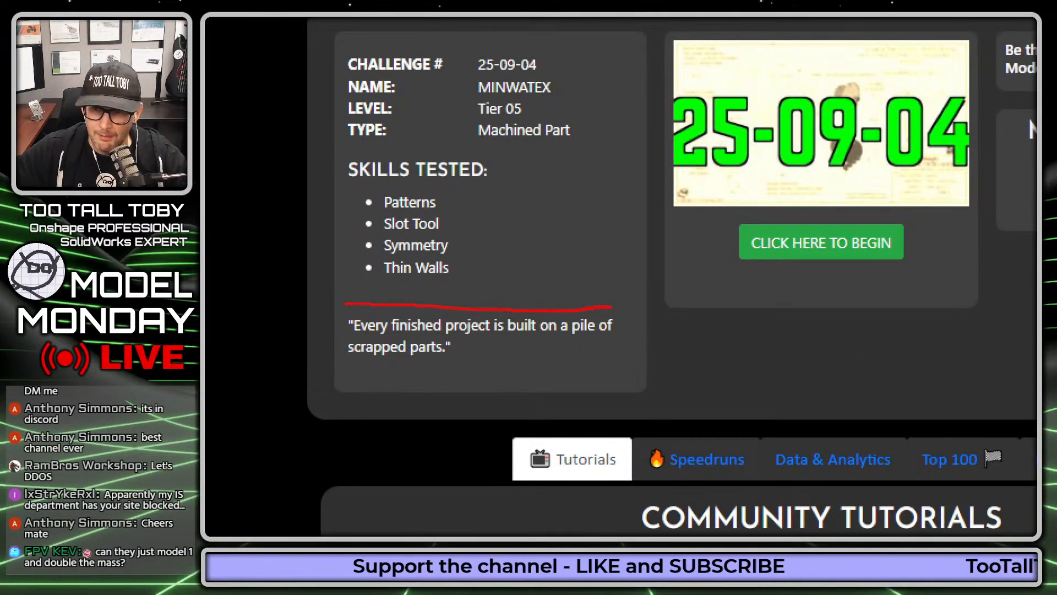
pyautogui.moveTo(463, 378)
pyautogui.mouseDown()
pyautogui.moveTo(289, 379)
pyautogui.moveTo(348, 301)
pyautogui.mouseUp()
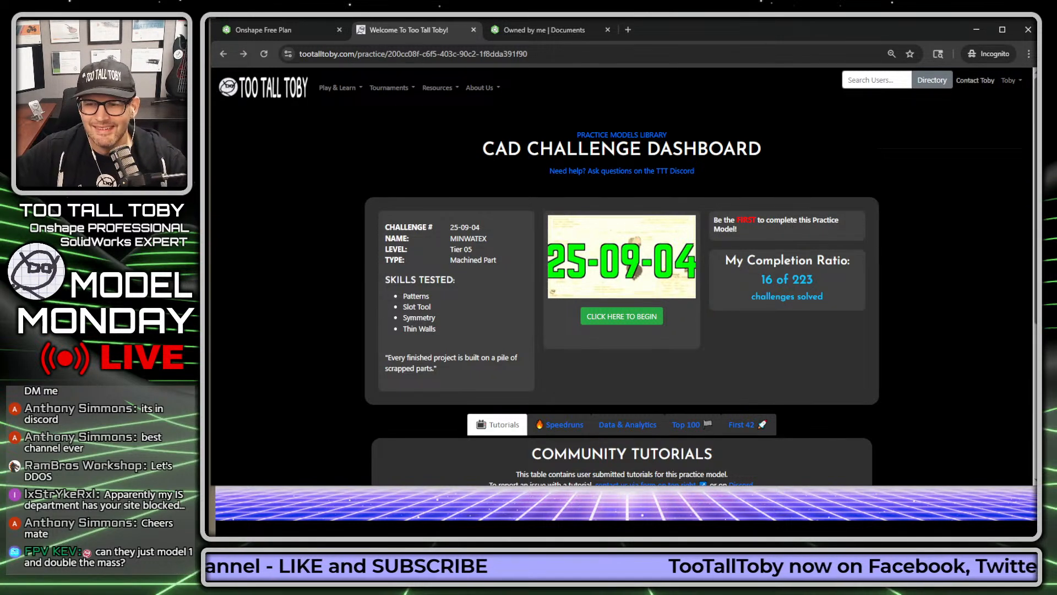
pyautogui.scroll(-5, 459, 299)
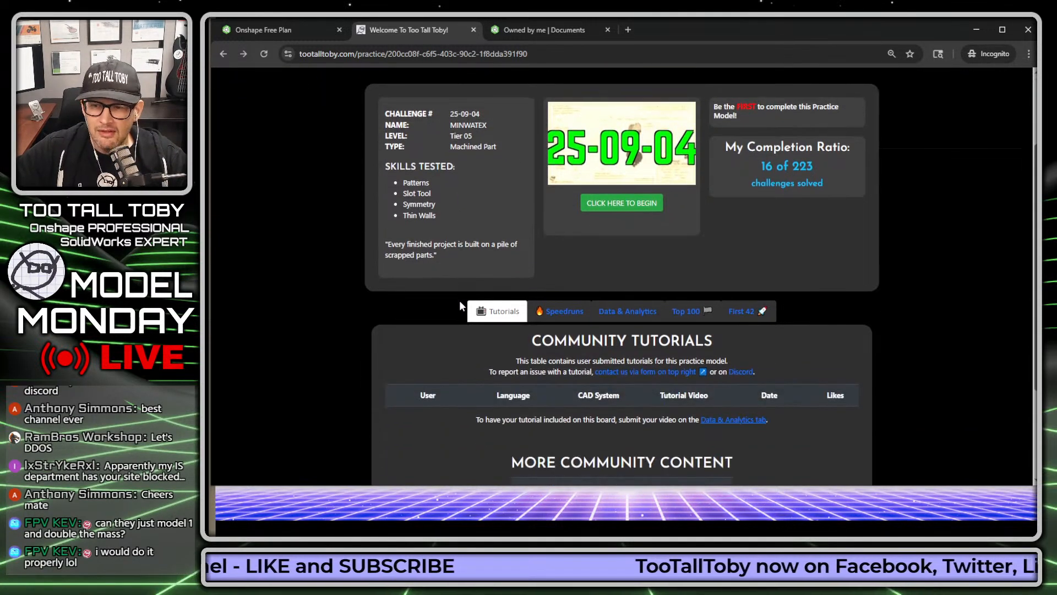
pyautogui.scroll(5, 459, 300)
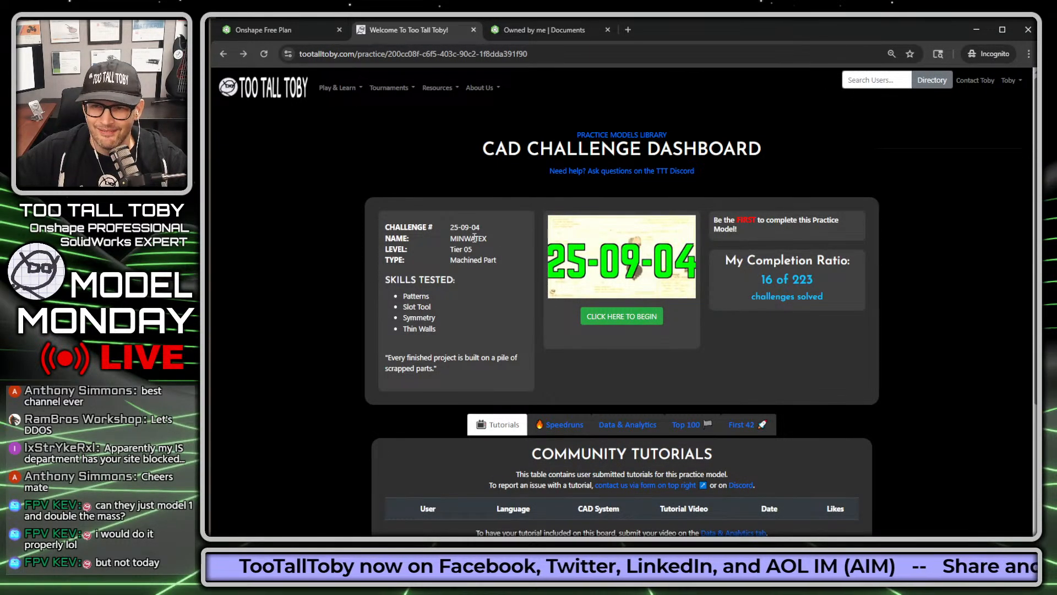
# Open the full practice models library from the site's home page and find featured challenge 25-09-04.
pyautogui.click(286, 98)
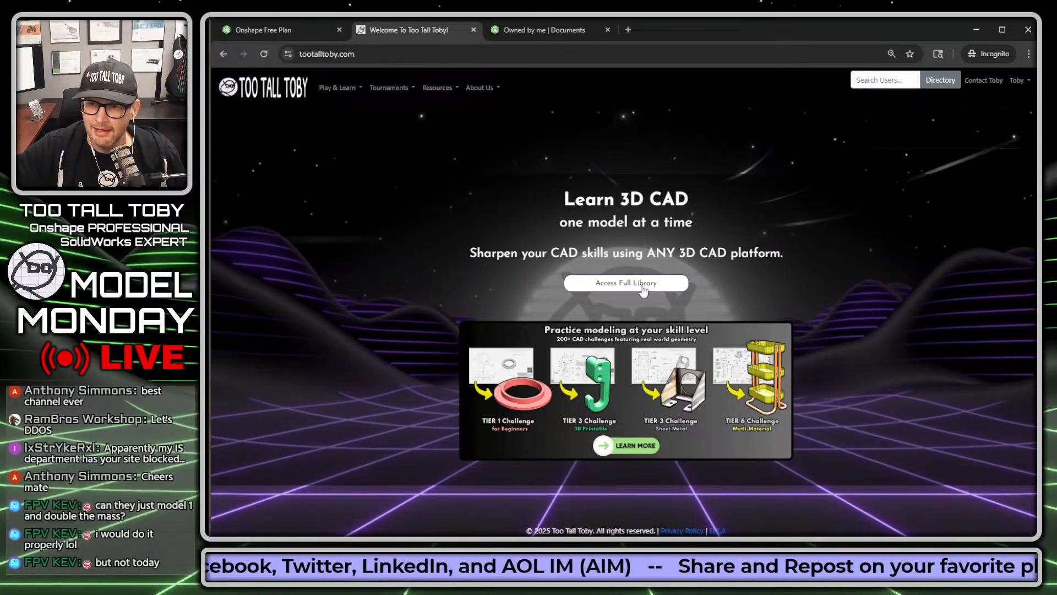
pyautogui.click(651, 285)
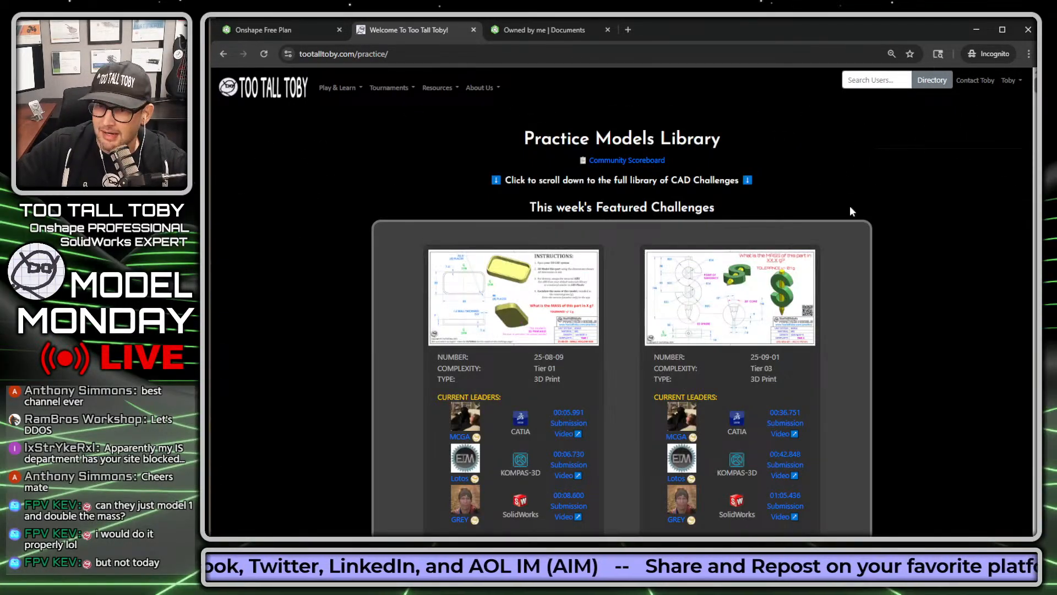
pyautogui.scroll(-6, 881, 182)
pyautogui.scroll(-1, 882, 183)
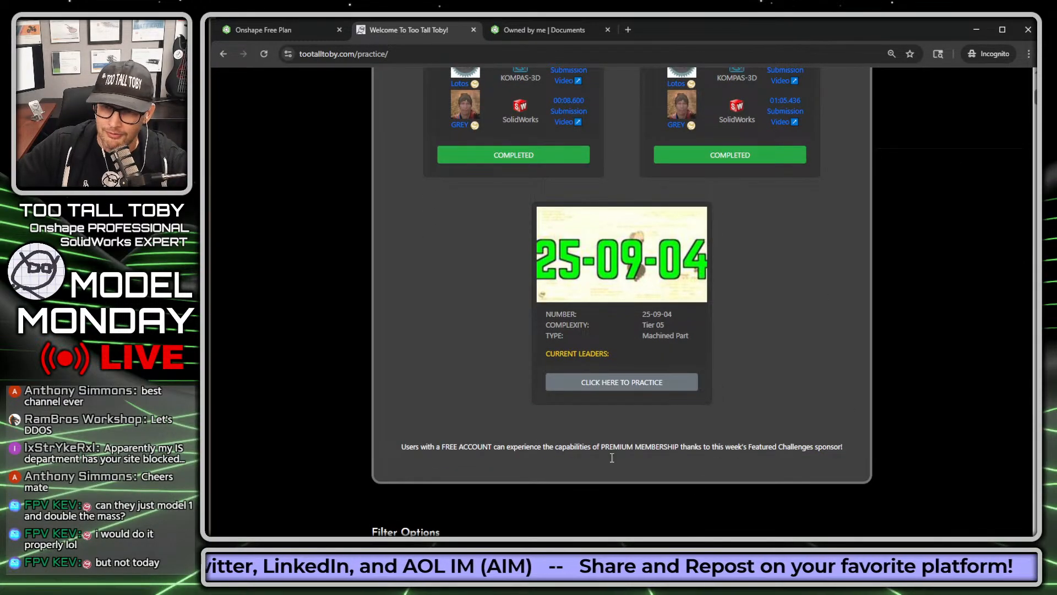
pyautogui.scroll(5, 605, 402)
pyautogui.scroll(-5, 440, 312)
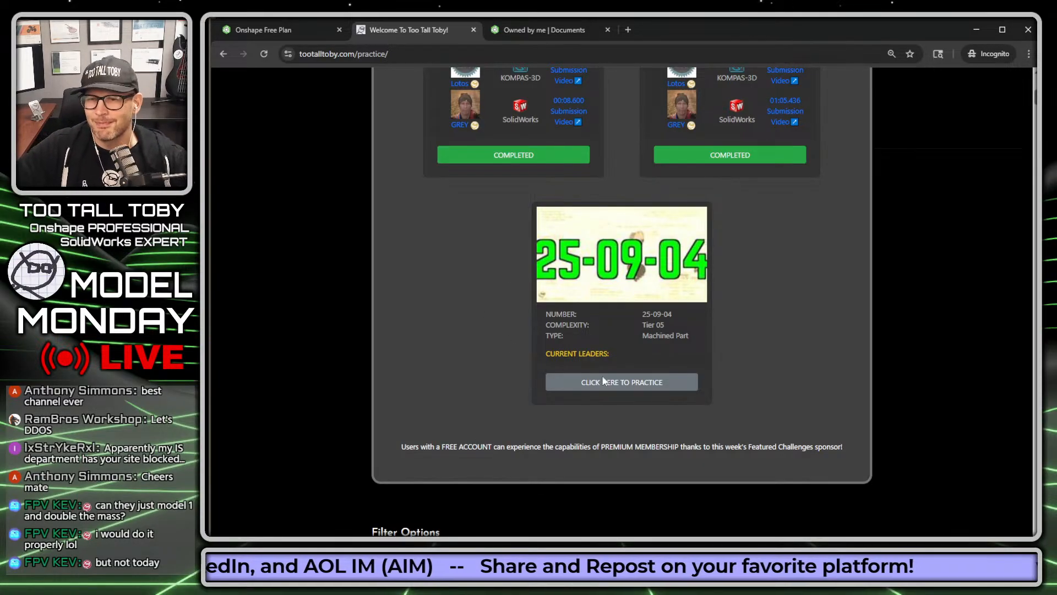
# View the challenge 25-09-04 dashboard, return to the library and look through its featured challenges, filter options and model list.
pyautogui.click(625, 389)
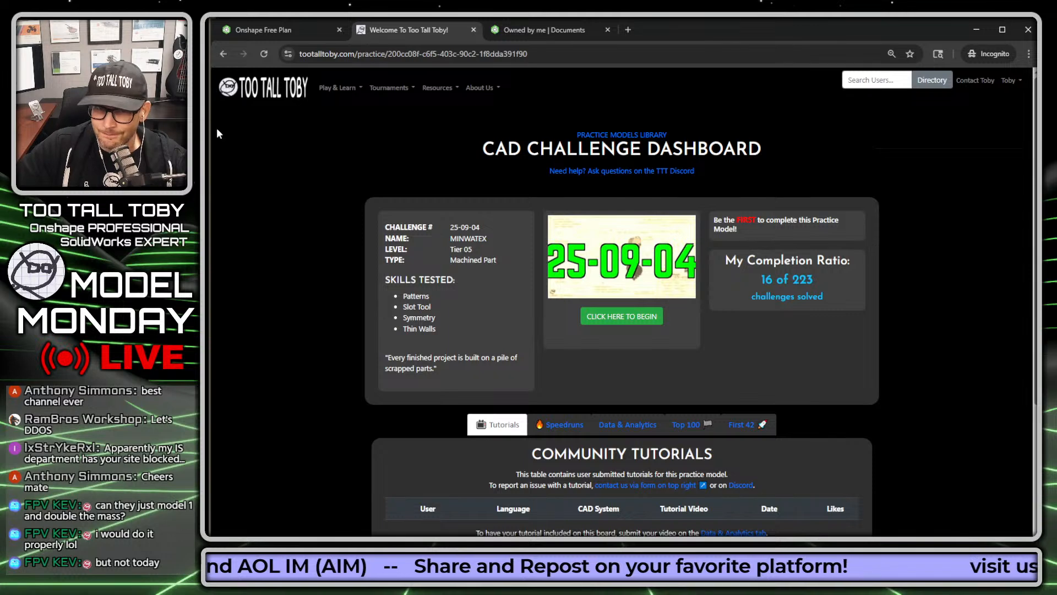
pyautogui.click(223, 55)
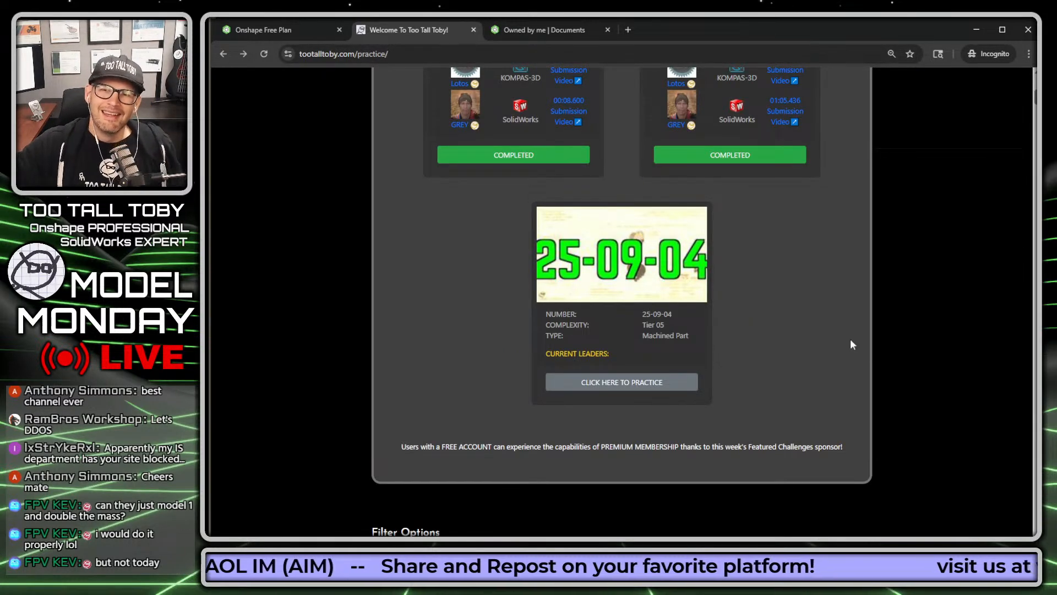
pyautogui.scroll(8, 850, 338)
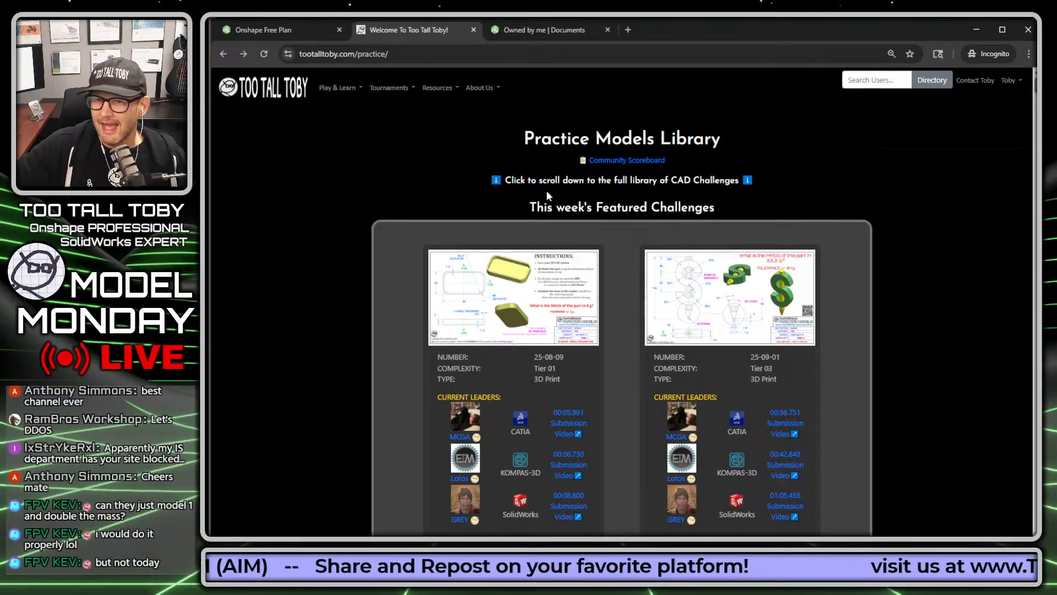
pyautogui.scroll(-1, 875, 181)
pyautogui.scroll(-20, 854, 267)
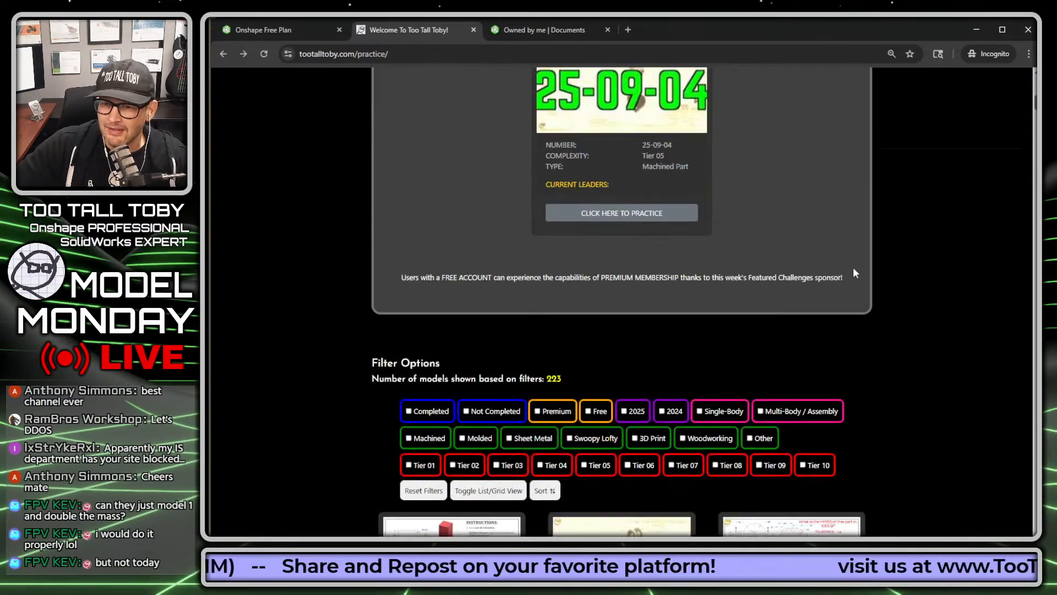
pyautogui.scroll(-16, 787, 435)
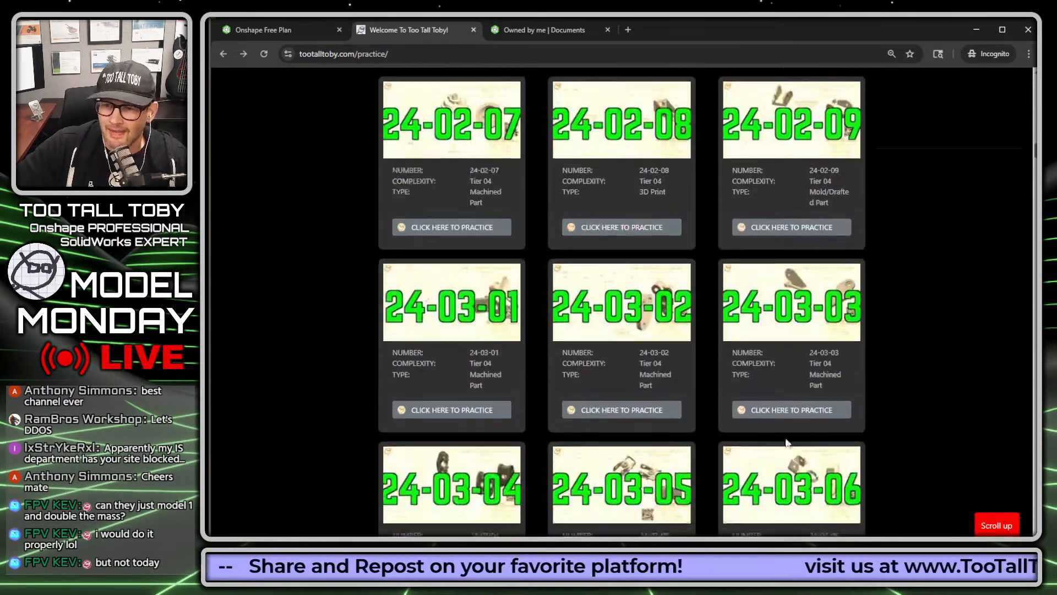
pyautogui.scroll(20, 787, 441)
pyautogui.scroll(15, 787, 440)
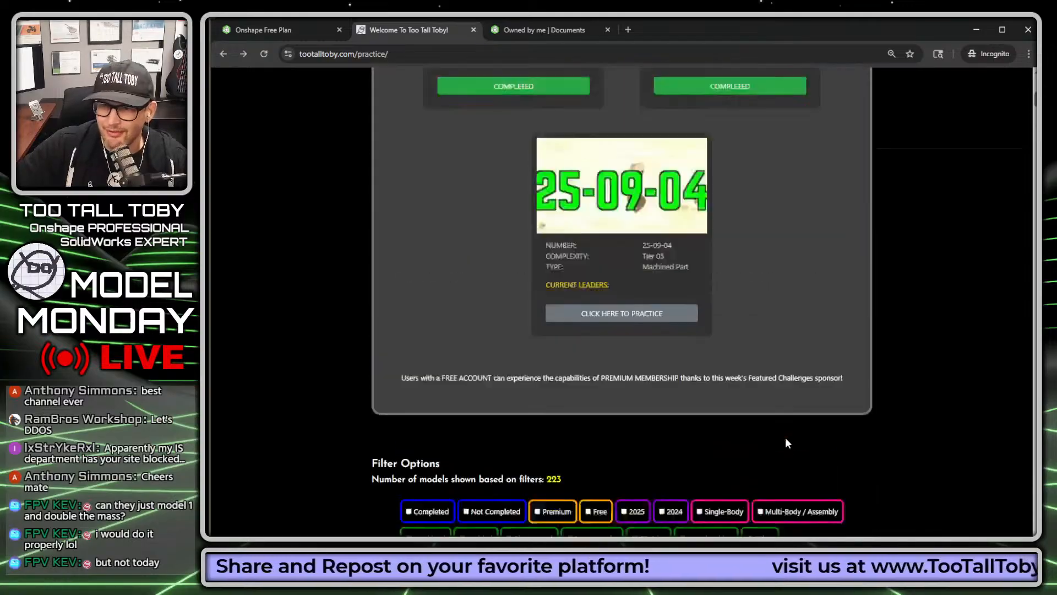
pyautogui.scroll(-5, 788, 443)
pyautogui.scroll(-3, 787, 440)
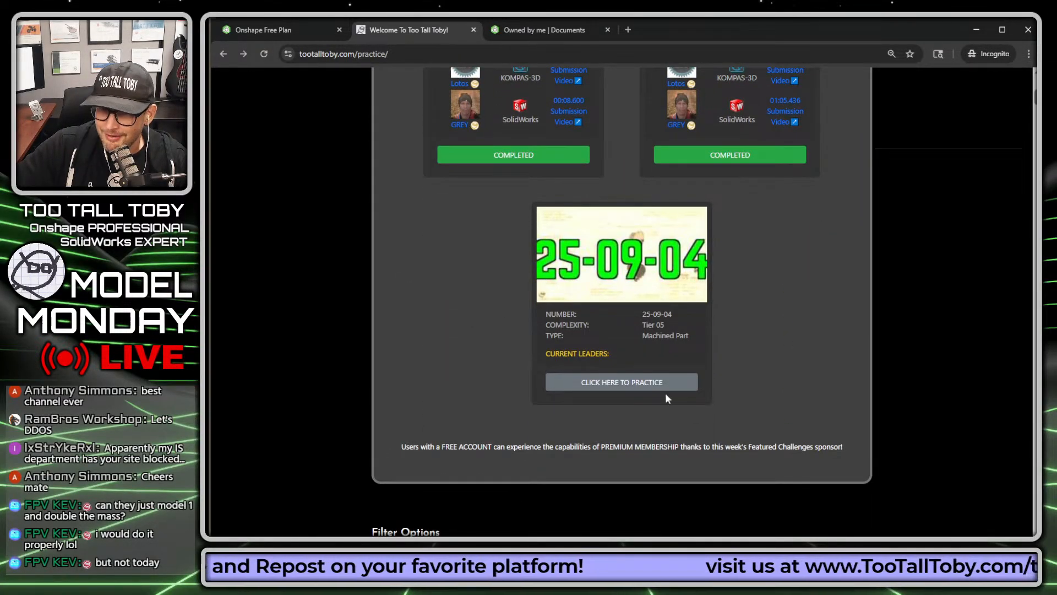
# Open featured challenge 25-09-04, begin the timed attempt and reveal the drawing.
pyautogui.click(628, 383)
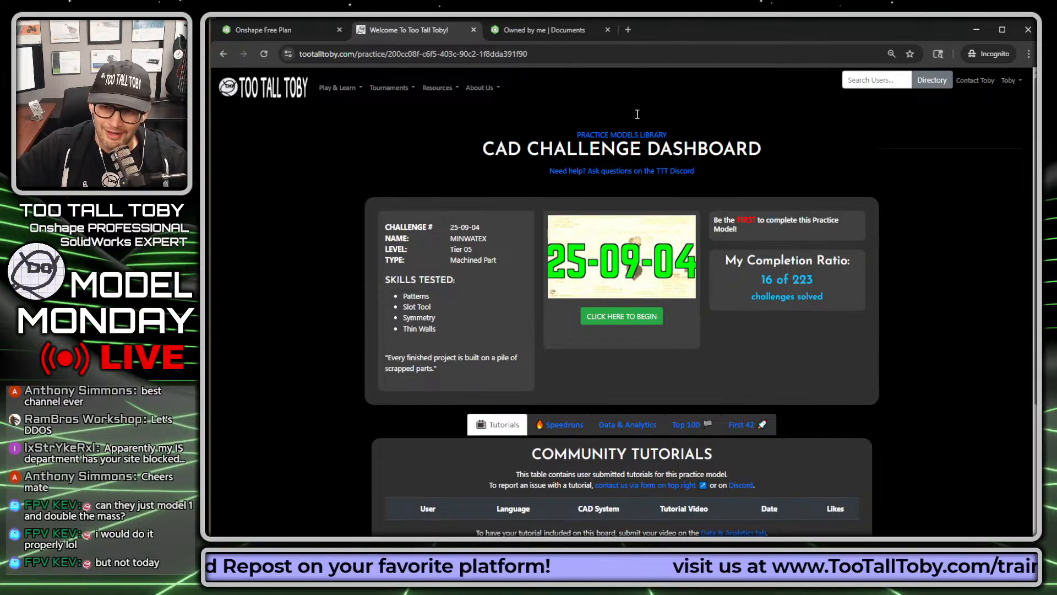
pyautogui.click(611, 317)
pyautogui.scroll(-1, 600, 333)
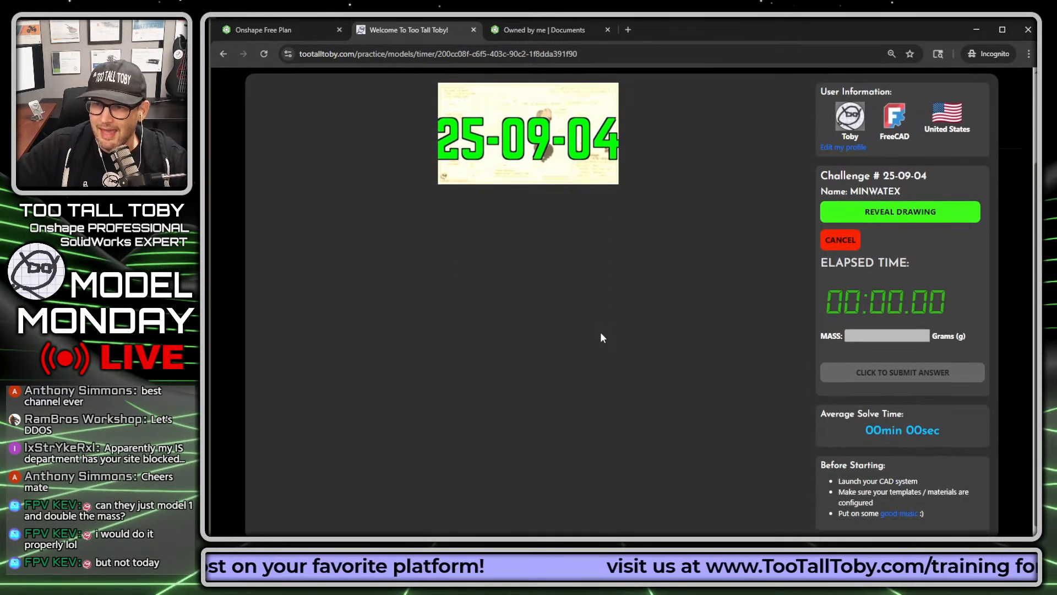
pyautogui.click(917, 210)
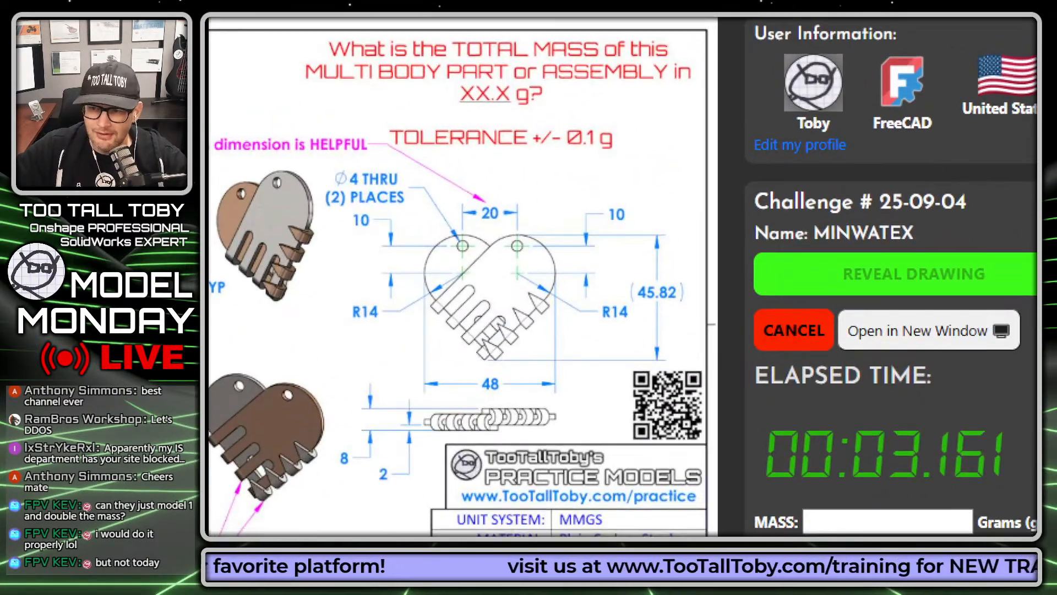
# Submit 99.9 grams as a trial mass answer and dismiss the result message.
pyautogui.moveTo(820, 511)
pyautogui.mouseDown()
pyautogui.moveTo(706, 259)
pyautogui.moveTo(505, 107)
pyautogui.mouseUp()
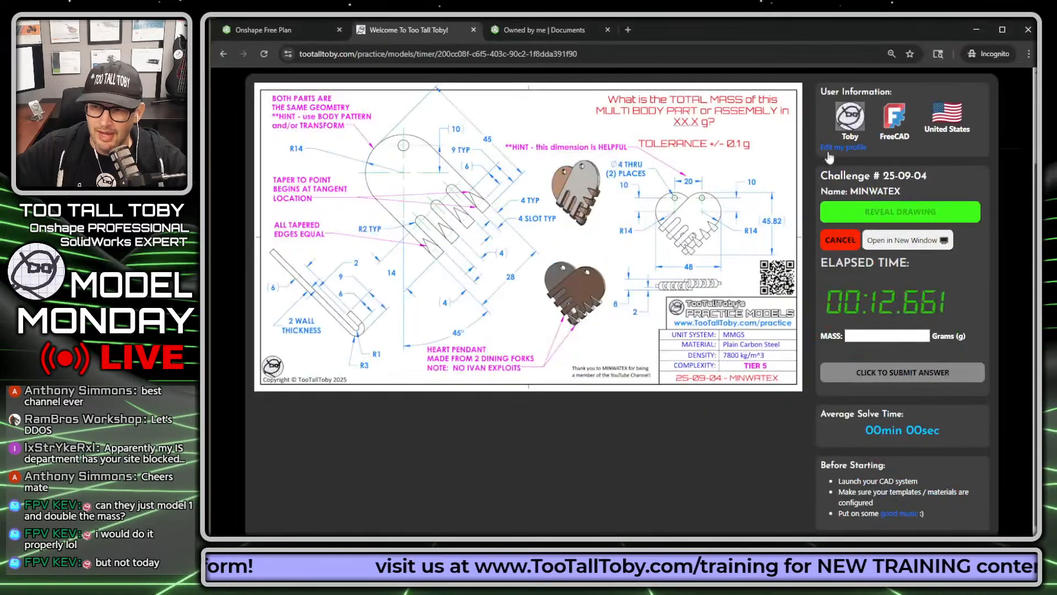
pyautogui.click(858, 336)
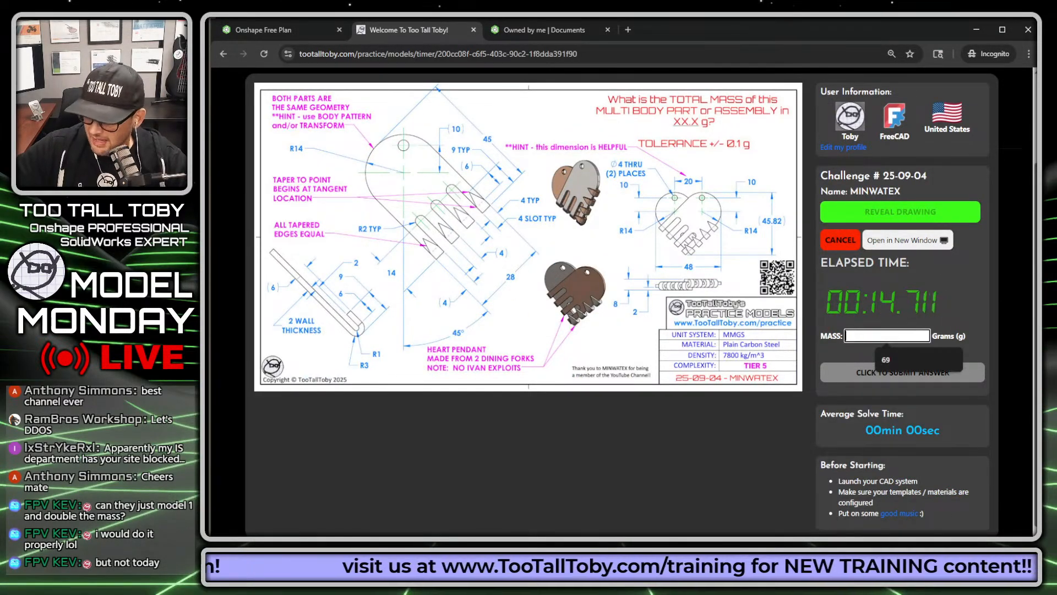
pyautogui.write('99.9')
pyautogui.press('Return')
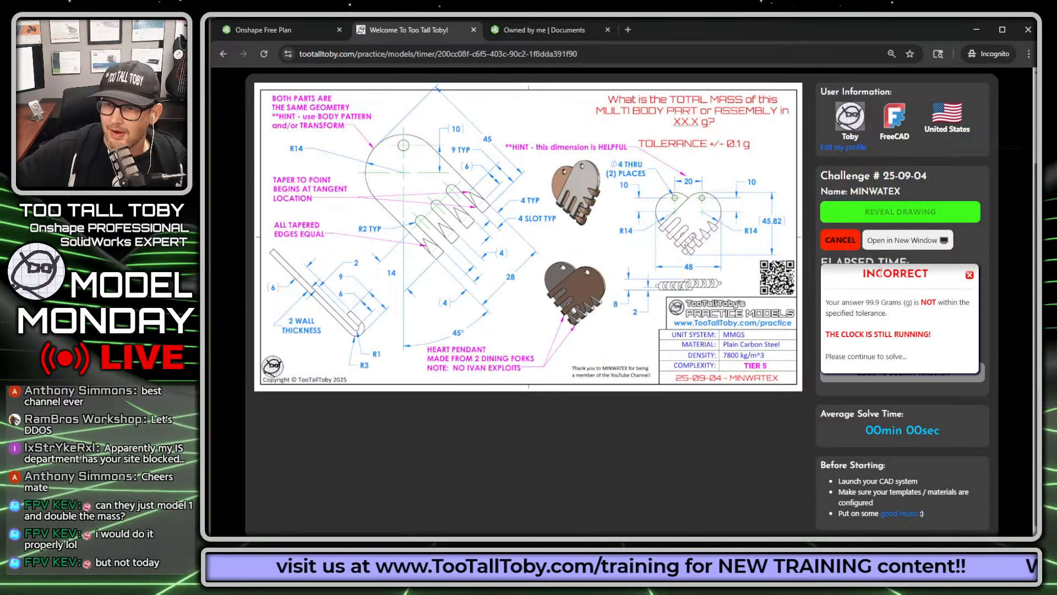
pyautogui.click(969, 275)
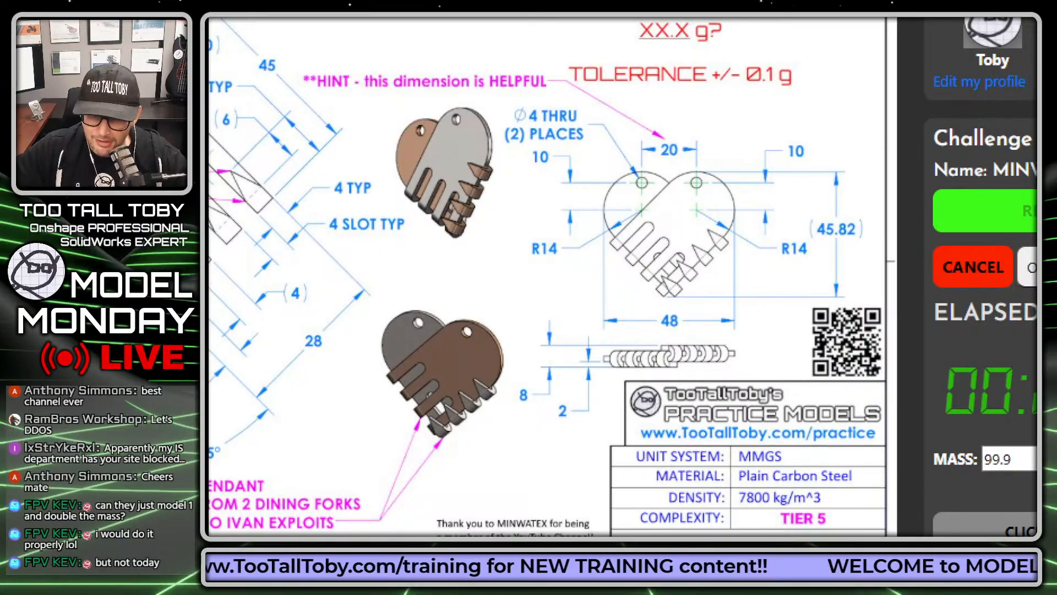
# Mark the thank-you note, the Plain Carbon Steel material and the 7800 kg/m^3 density on the drawing.
pyautogui.moveTo(525, 515); pyautogui.dragTo(557, 475)
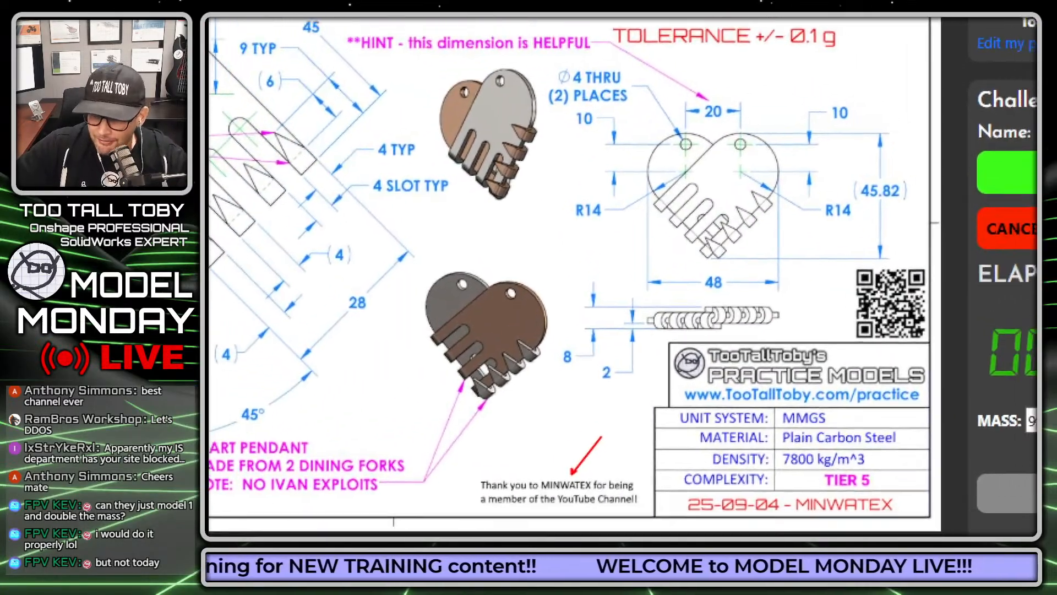
pyautogui.moveTo(778, 434); pyautogui.dragTo(917, 437)
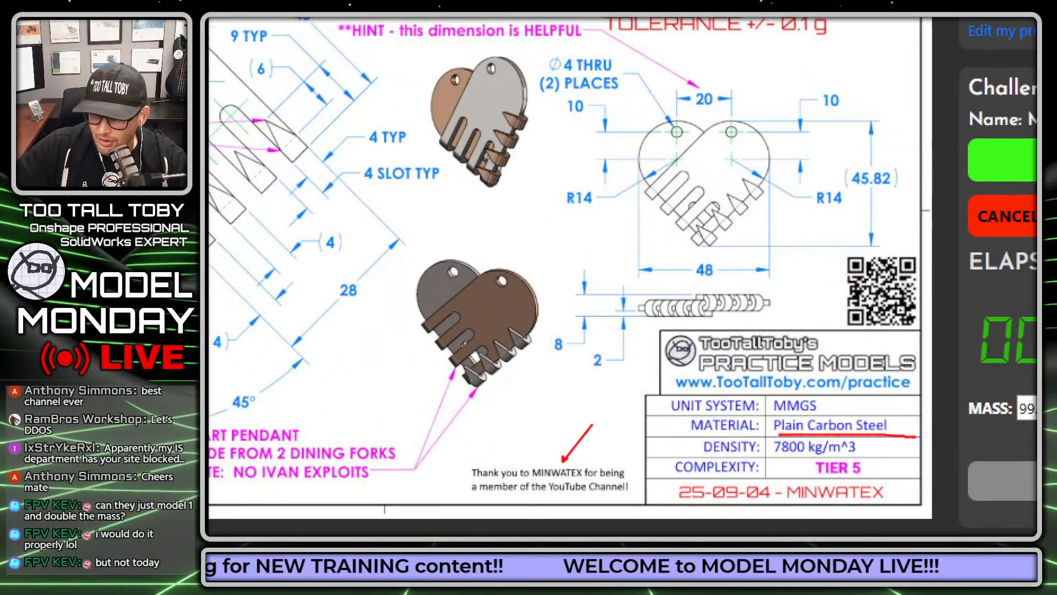
pyautogui.moveTo(782, 456); pyautogui.dragTo(876, 467)
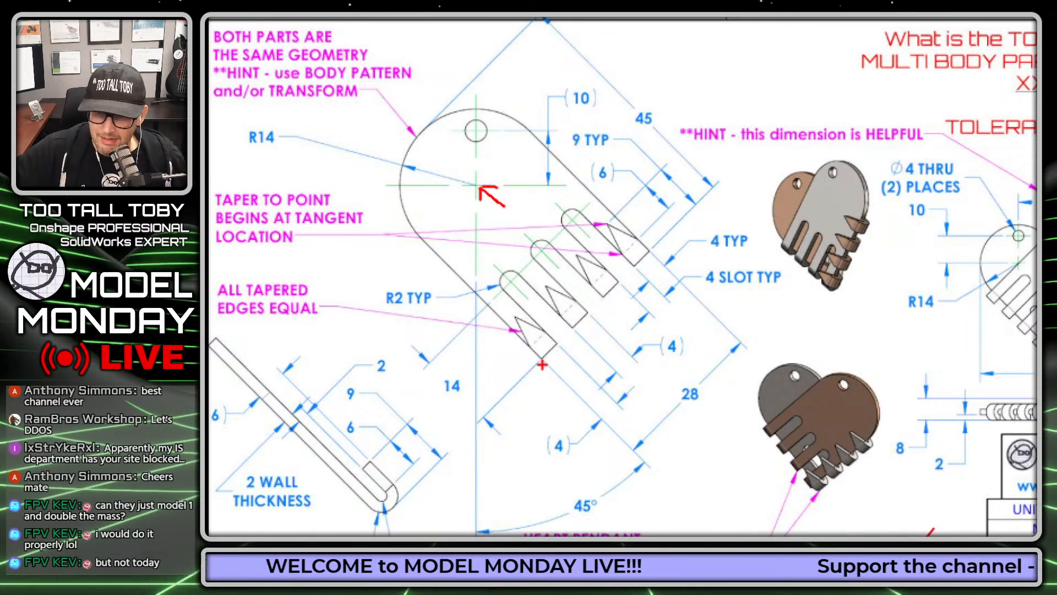
# Outline the fork's front-view profile and hole, and trace the bent side-view profile on the drawing.
pyautogui.moveTo(558, 344); pyautogui.dragTo(628, 284)
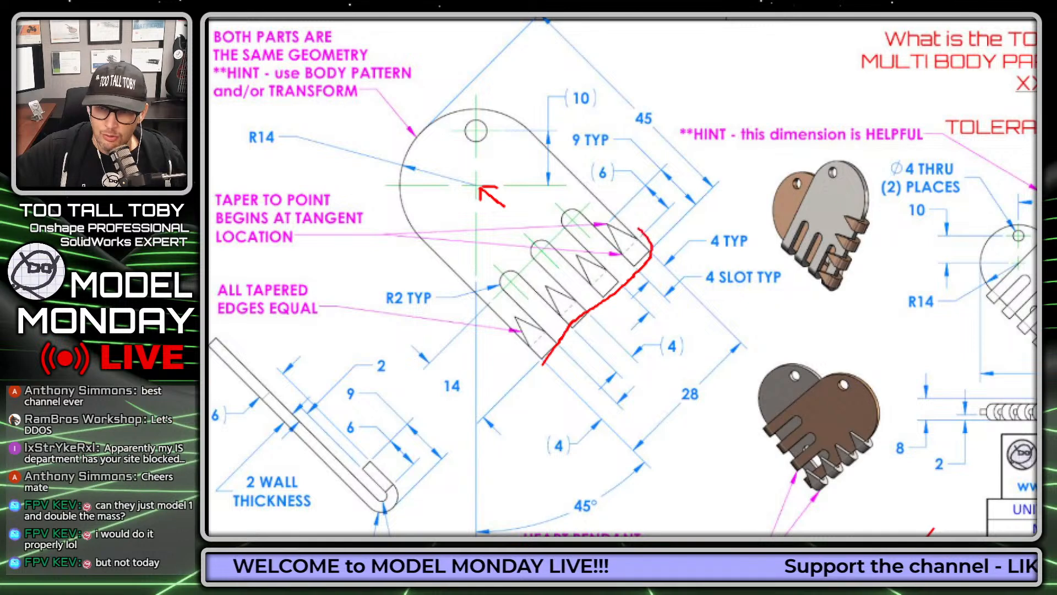
pyautogui.moveTo(639, 229)
pyautogui.mouseDown()
pyautogui.moveTo(566, 163)
pyautogui.moveTo(484, 113)
pyautogui.moveTo(413, 151)
pyautogui.moveTo(426, 265)
pyautogui.moveTo(547, 387)
pyautogui.mouseUp()
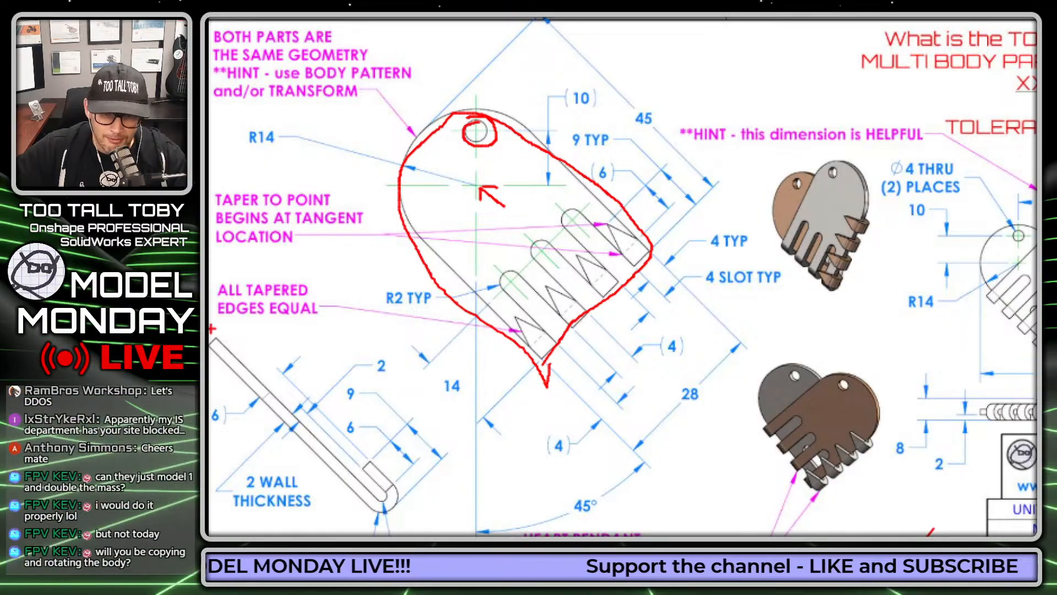
pyautogui.moveTo(218, 341); pyautogui.dragTo(276, 399)
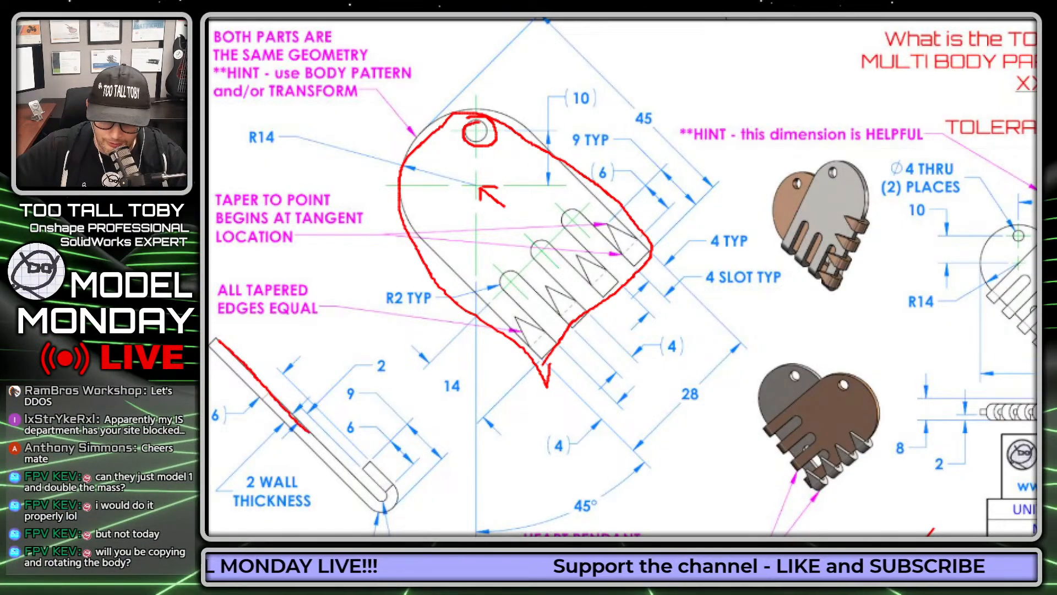
pyautogui.rightClick(420, 526)
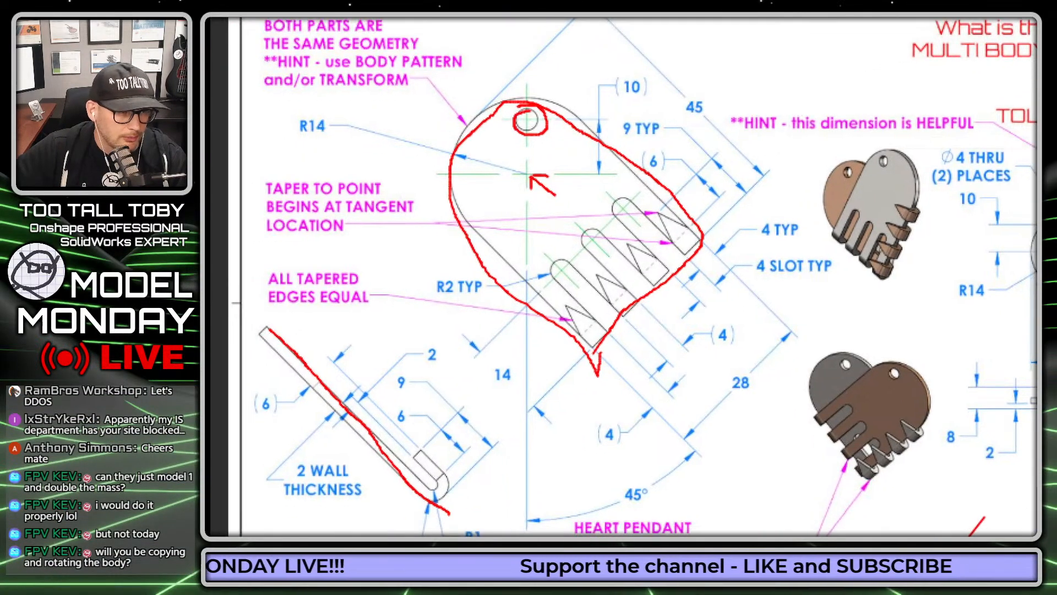
pyautogui.moveTo(256, 328)
pyautogui.mouseDown()
pyautogui.moveTo(343, 441)
pyautogui.moveTo(457, 527)
pyautogui.mouseUp()
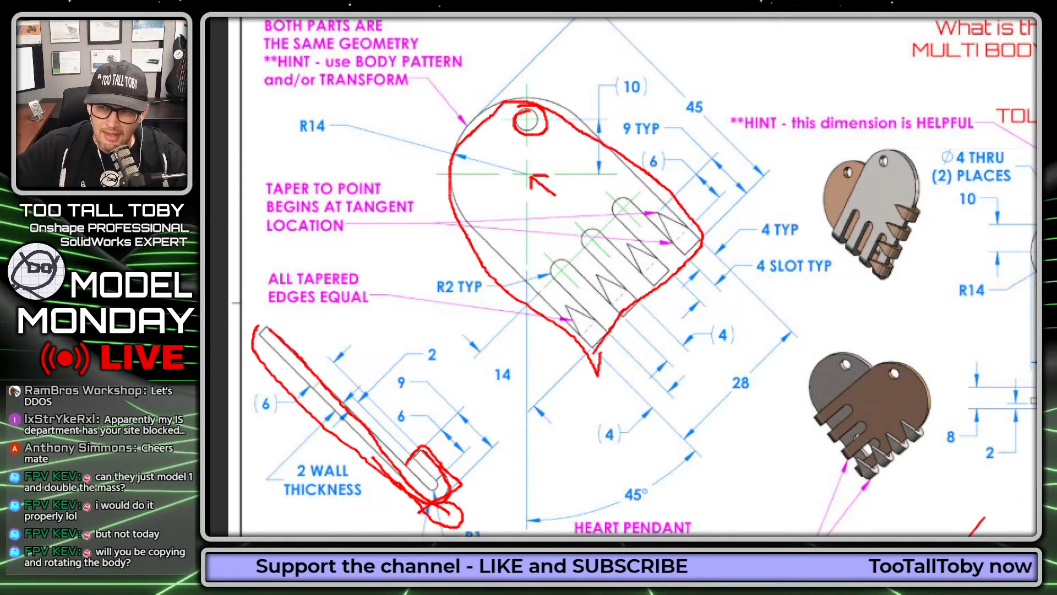
# Mark the hooked tip, a tapered point and the middle slot with its open end on the drawing, and leave the markup.
pyautogui.moveTo(418, 467); pyautogui.dragTo(410, 400)
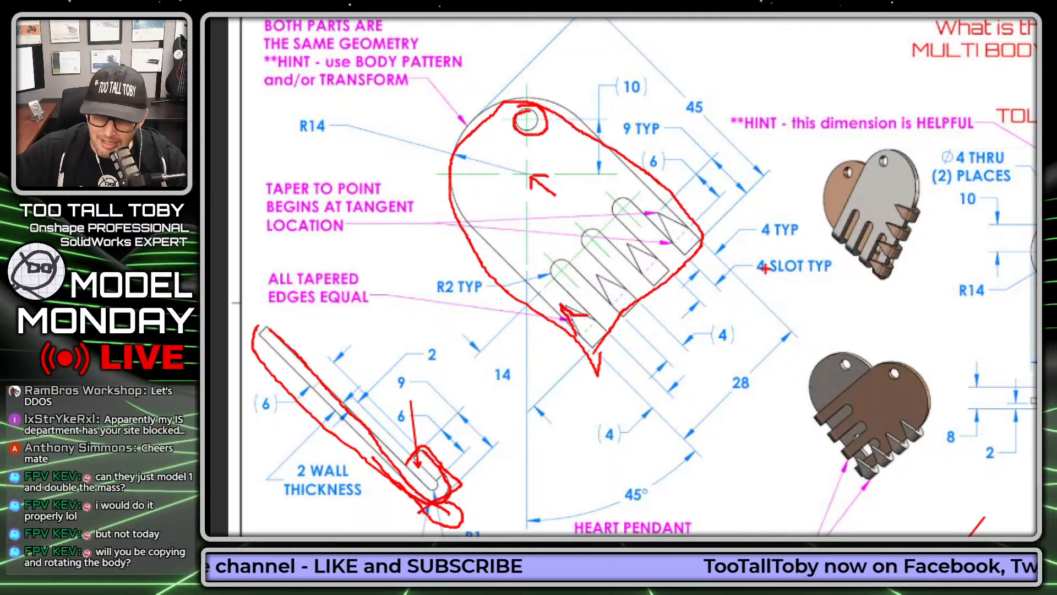
pyautogui.moveTo(644, 301); pyautogui.dragTo(621, 258)
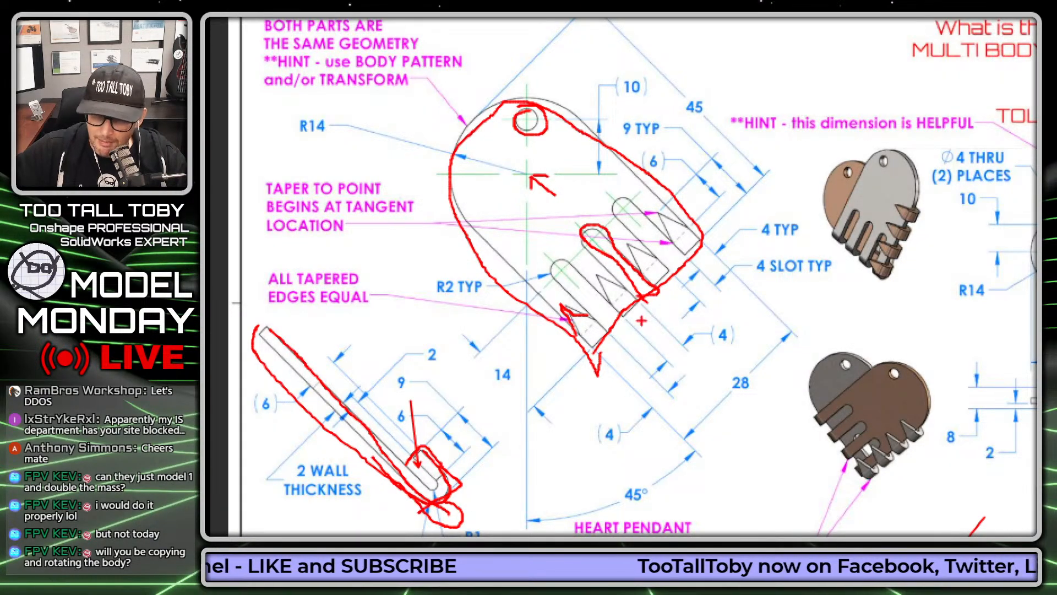
pyautogui.moveTo(642, 321)
pyautogui.mouseDown()
pyautogui.moveTo(715, 274)
pyautogui.moveTo(675, 303)
pyautogui.mouseUp()
pyautogui.moveTo(626, 333)
pyautogui.mouseDown()
pyautogui.moveTo(632, 323)
pyautogui.moveTo(685, 332)
pyautogui.mouseUp()
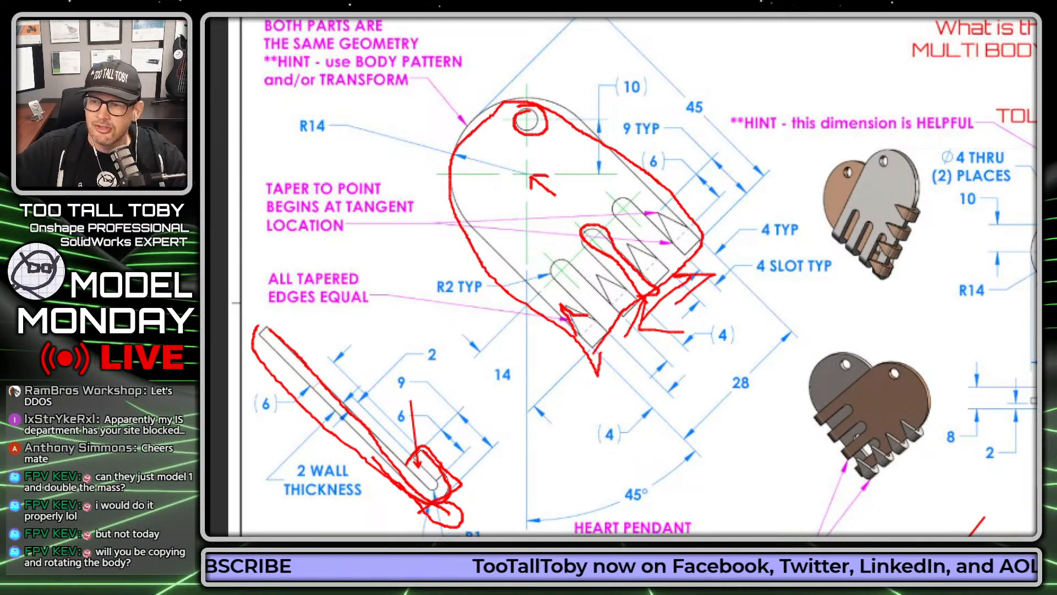
pyautogui.press('Escape')
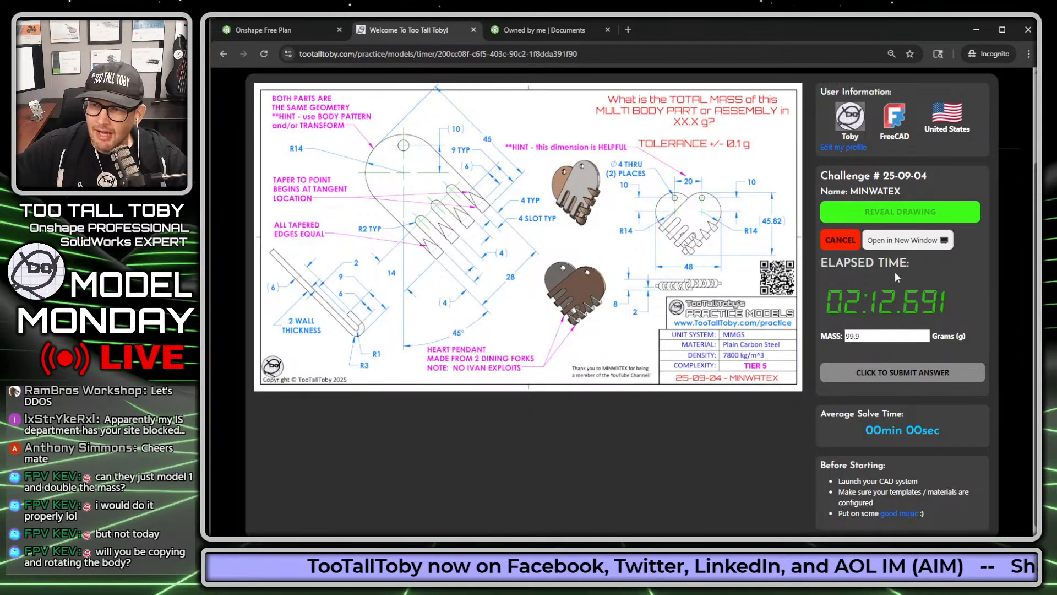
# Open the challenge drawing in a new window and detach the challenge timer page into its own window.
pyautogui.click(919, 242)
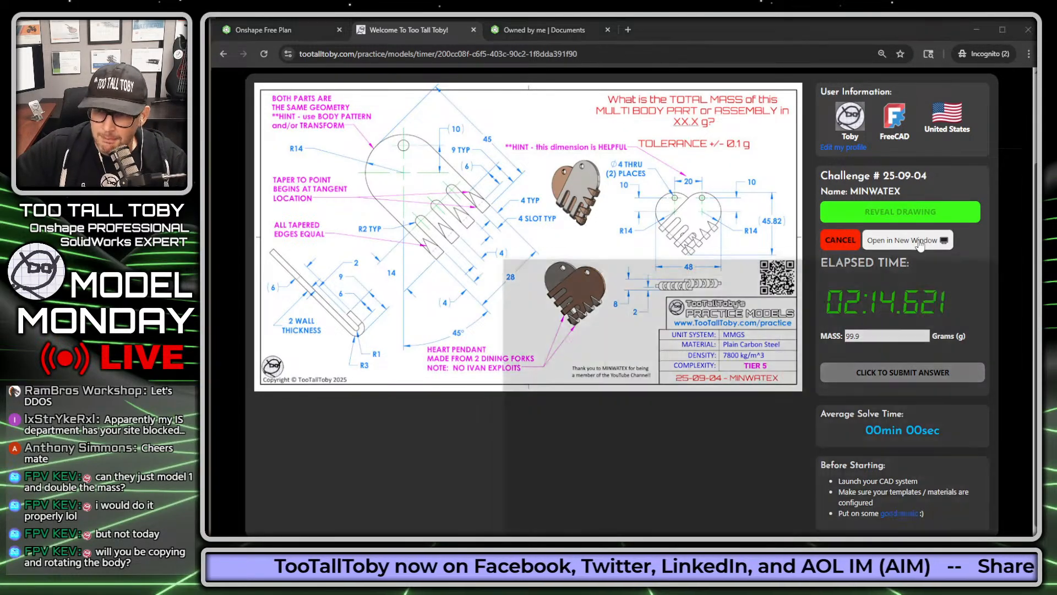
pyautogui.moveTo(724, 263); pyautogui.dragTo(1056, 176)
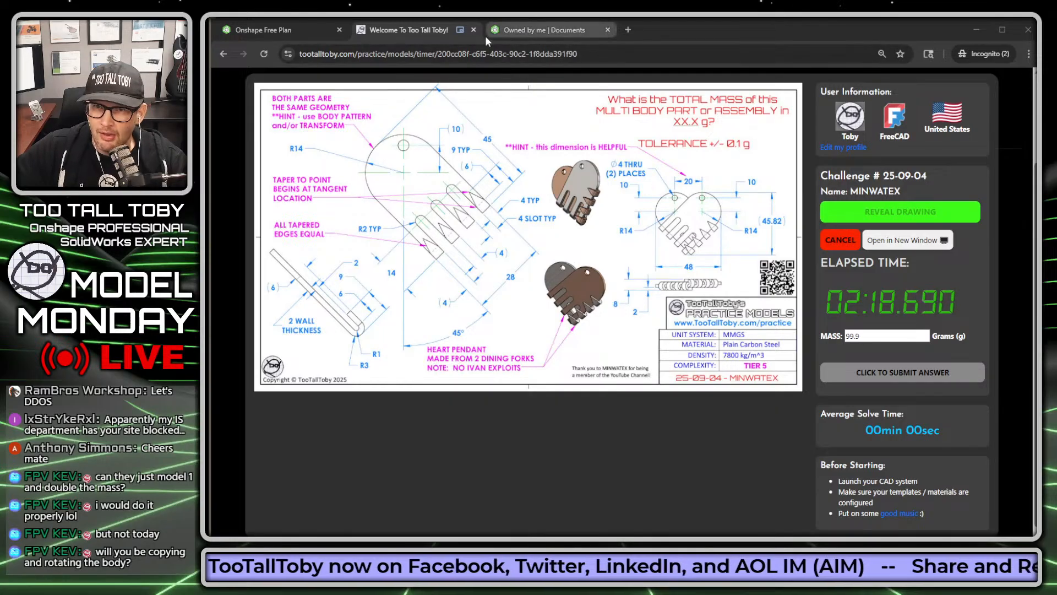
pyautogui.moveTo(435, 31); pyautogui.dragTo(114, 28)
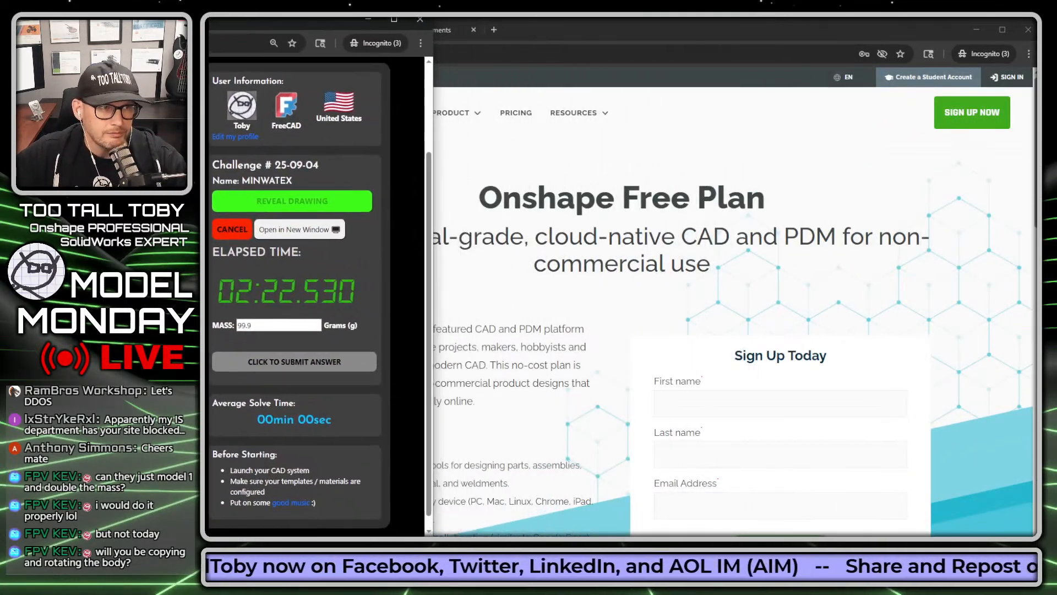
# Switch to the Onshape documents page and arrange it side by side with the challenge timer window.
pyautogui.click(443, 32)
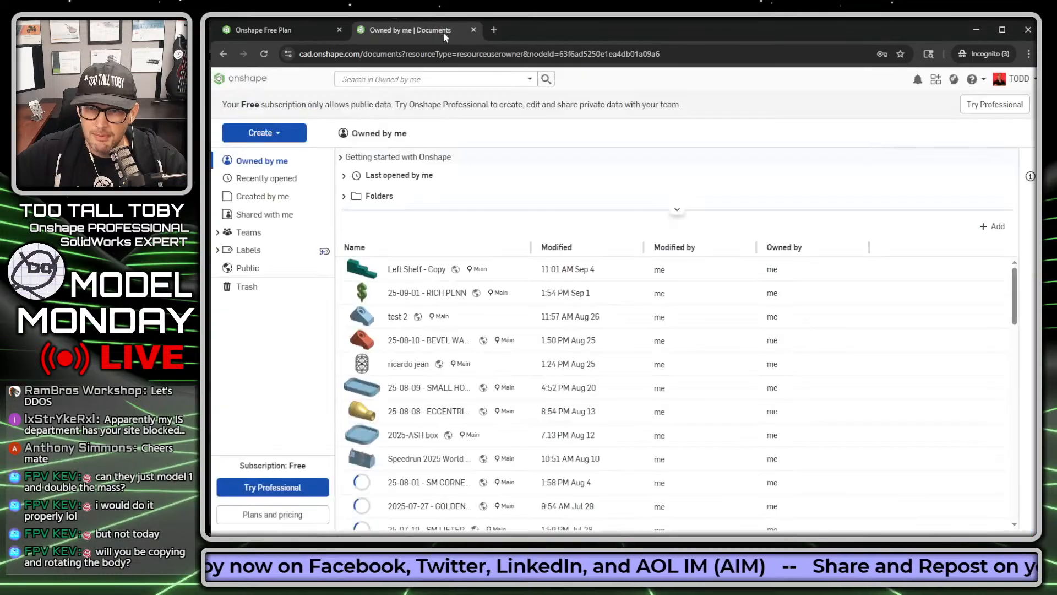
pyautogui.moveTo(212, 205); pyautogui.dragTo(370, 195)
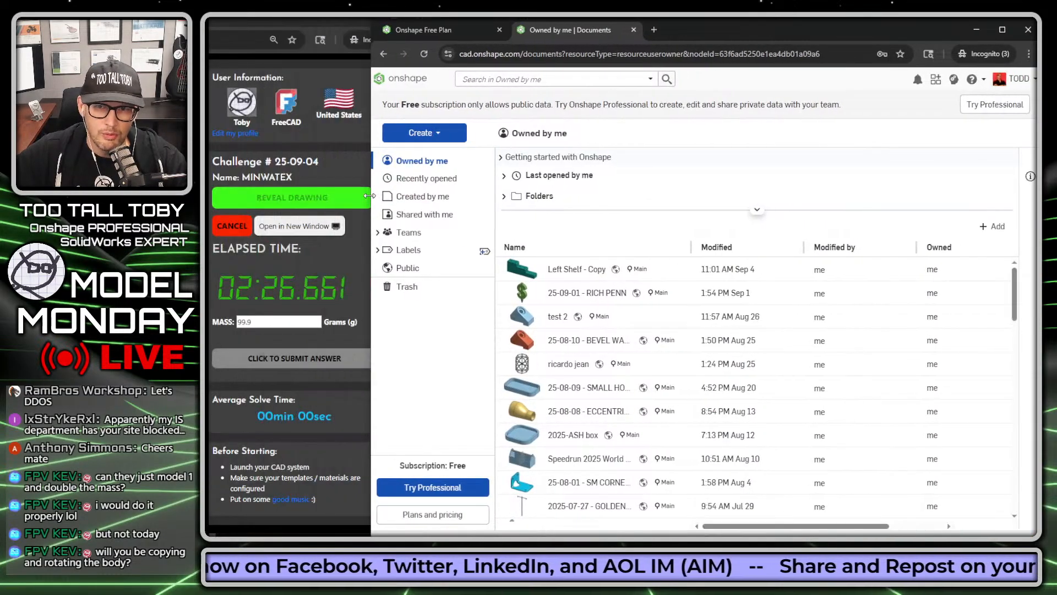
pyautogui.moveTo(373, 195); pyautogui.dragTo(383, 195)
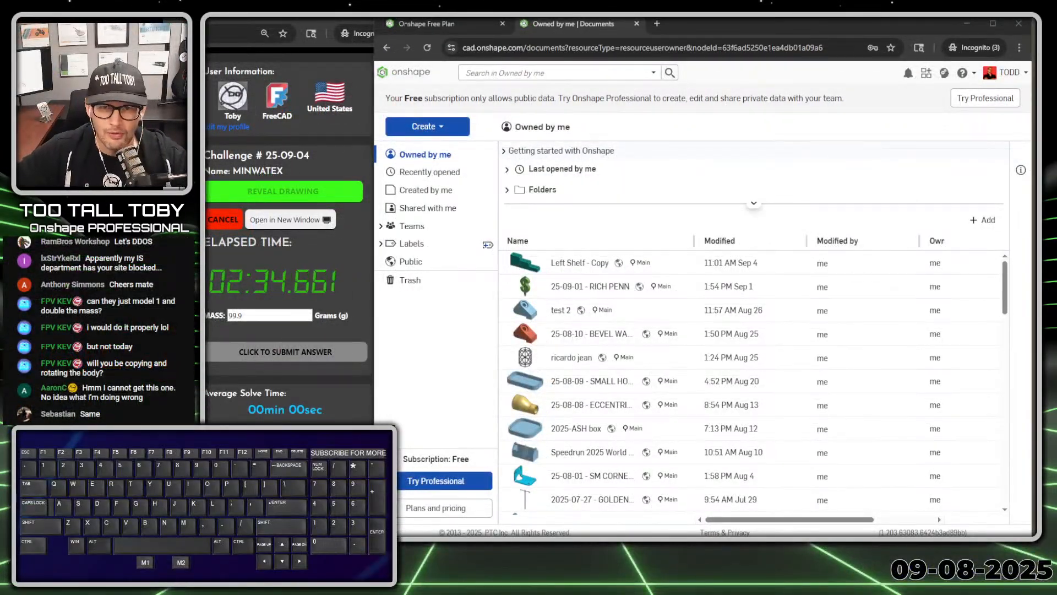
pyautogui.moveTo(336, 11); pyautogui.dragTo(343, 8)
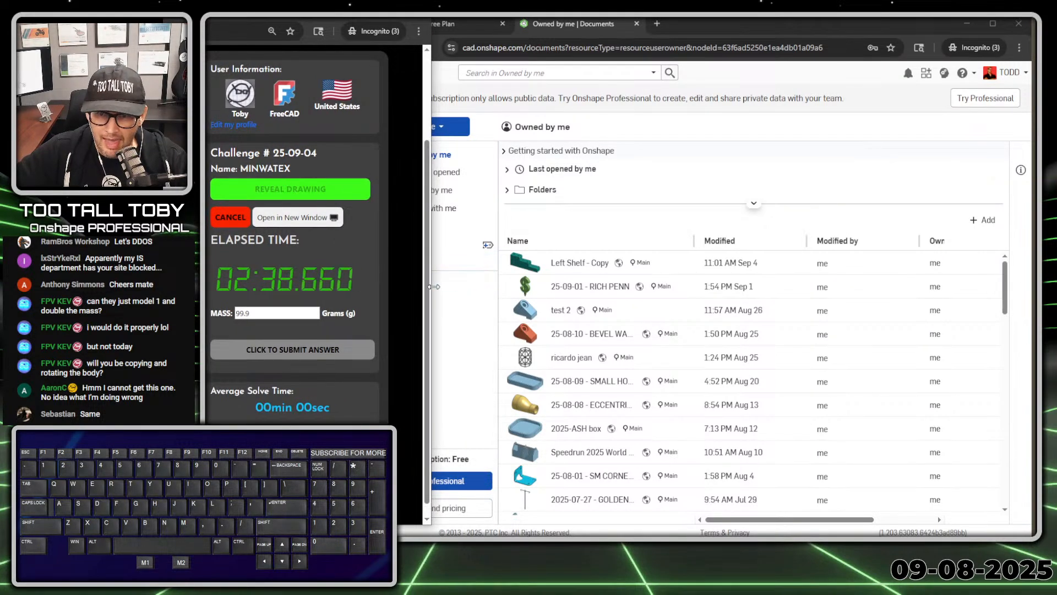
pyautogui.moveTo(431, 283); pyautogui.dragTo(439, 283)
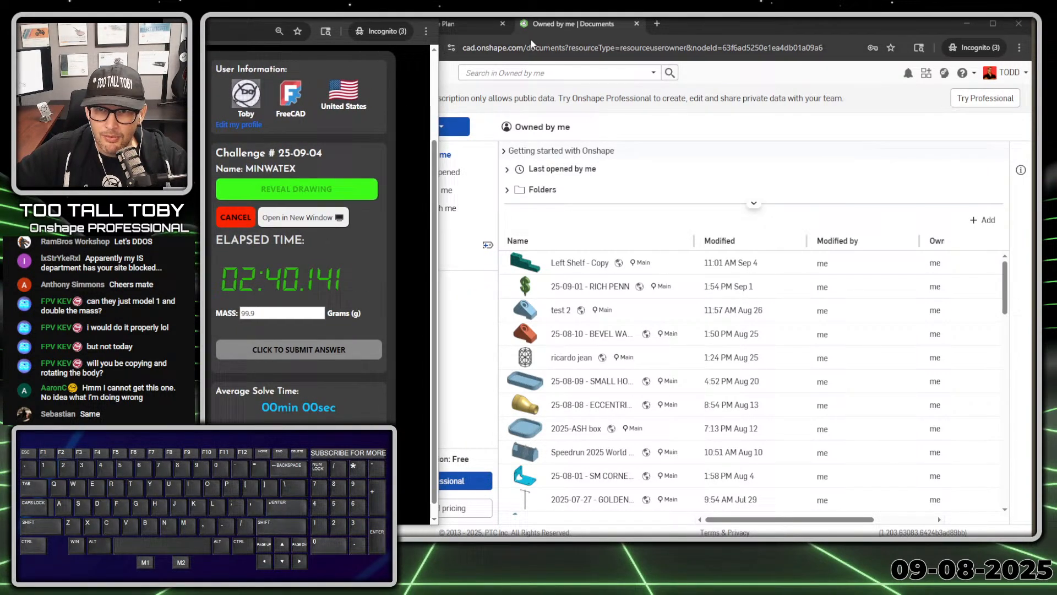
pyautogui.click(673, 27)
pyautogui.moveTo(369, 262)
pyautogui.mouseDown()
pyautogui.moveTo(402, 262)
pyautogui.moveTo(388, 264)
pyautogui.mouseUp()
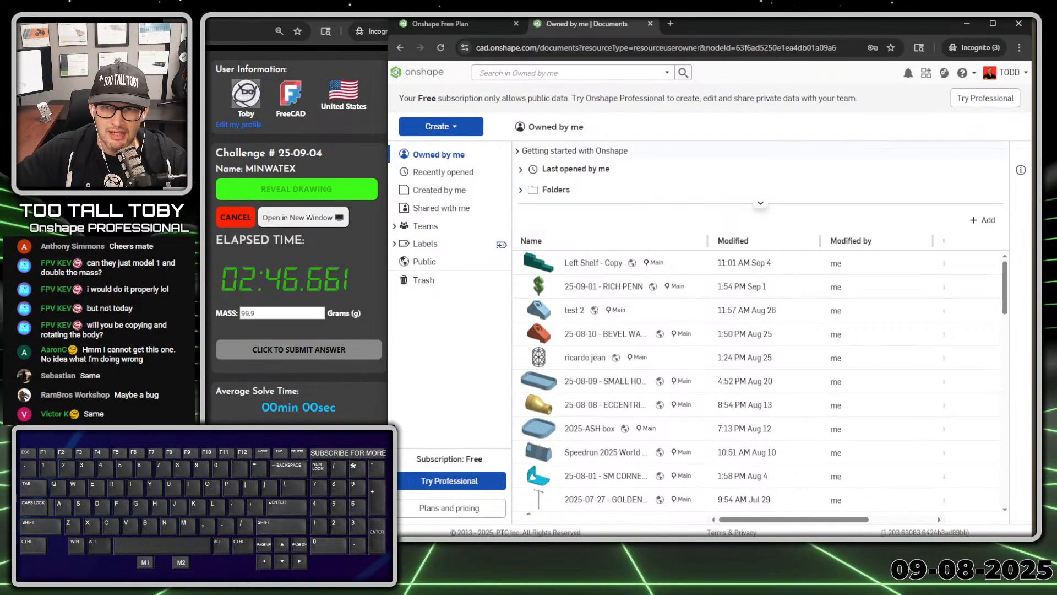
# Bring the challenge website's home page in front of the Onshape documents and access its full practice models library.
pyautogui.moveTo(297, 8); pyautogui.dragTo(1054, 182)
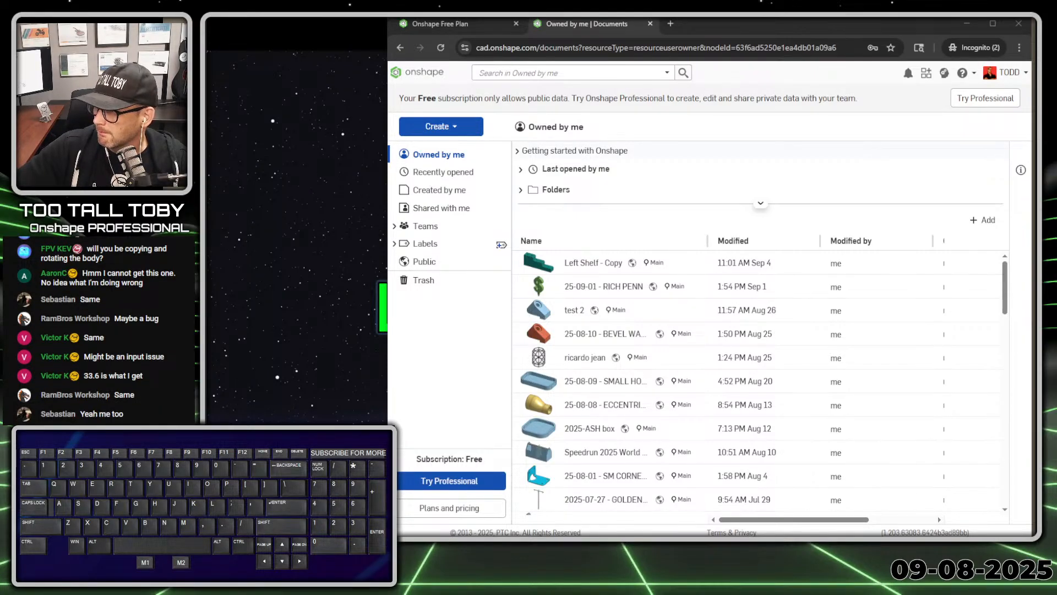
pyautogui.moveTo(1031, 33); pyautogui.dragTo(605, 20)
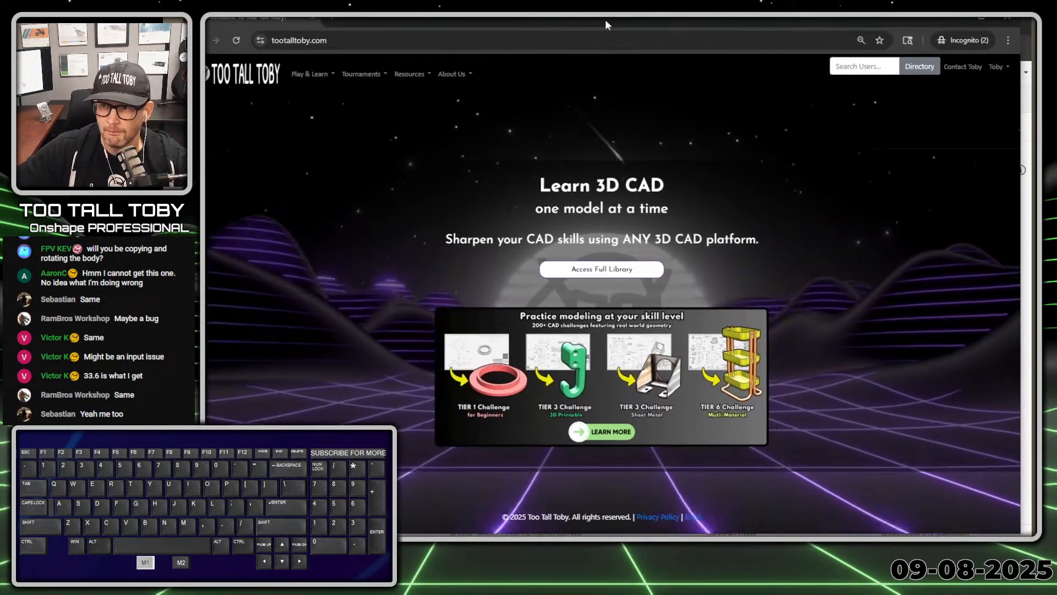
pyautogui.click(600, 270)
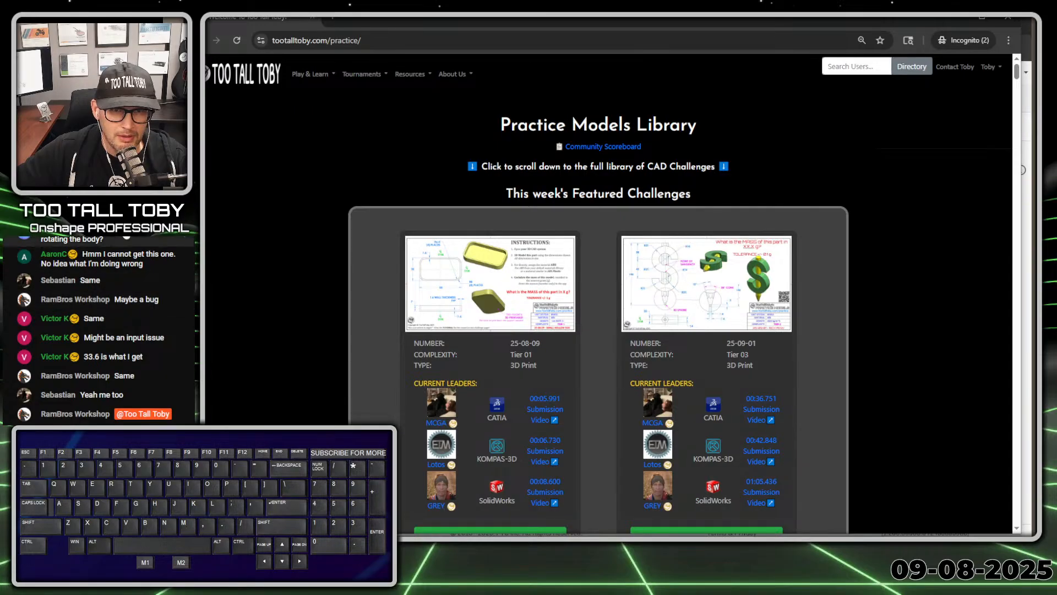
pyautogui.scroll(1, 138, 282)
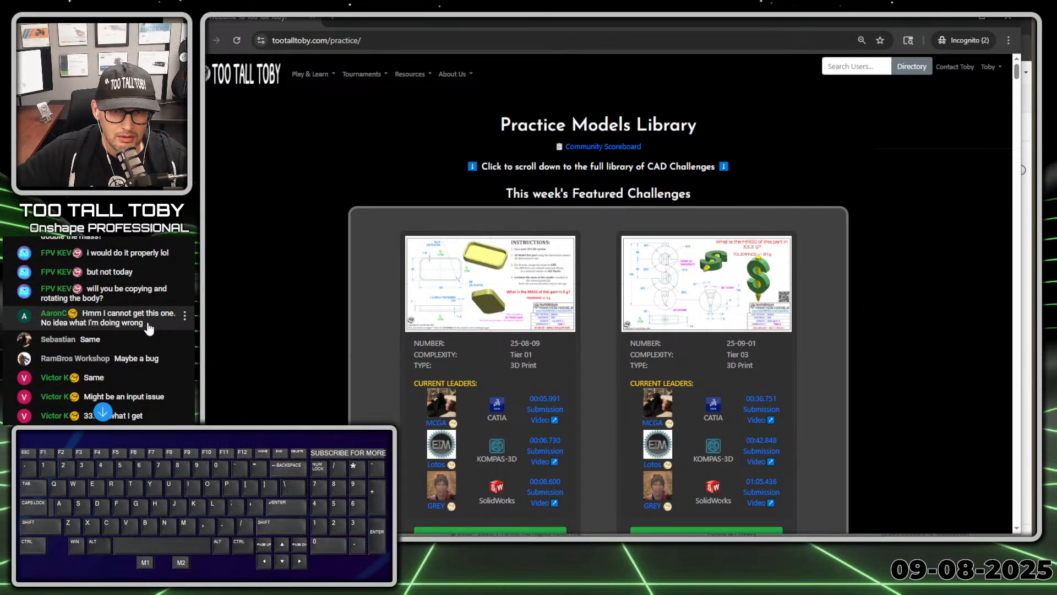
pyautogui.scroll(-1, 148, 328)
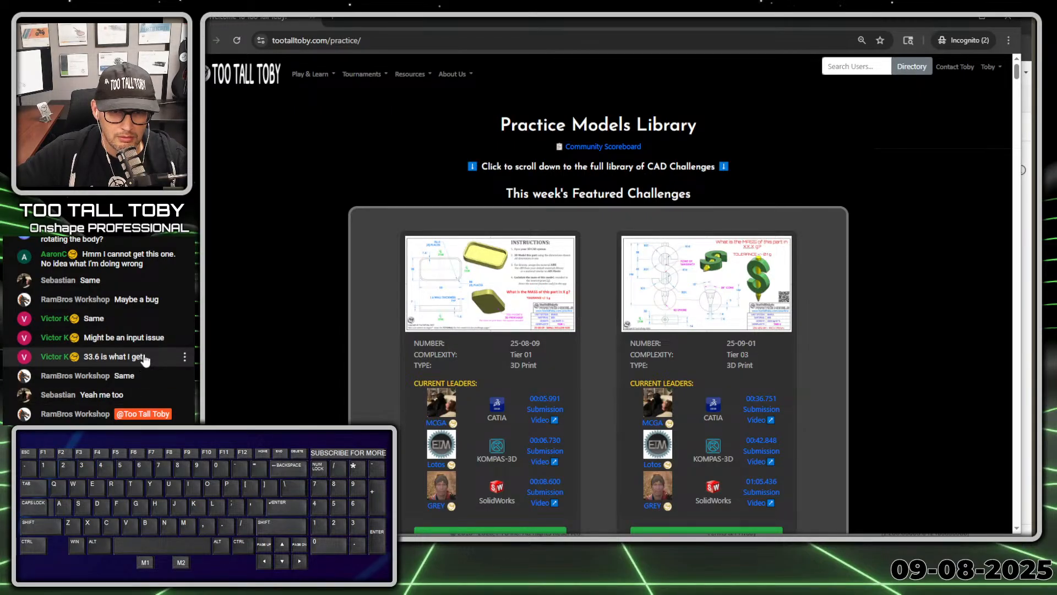
pyautogui.scroll(5, 145, 360)
pyautogui.scroll(-5, 145, 361)
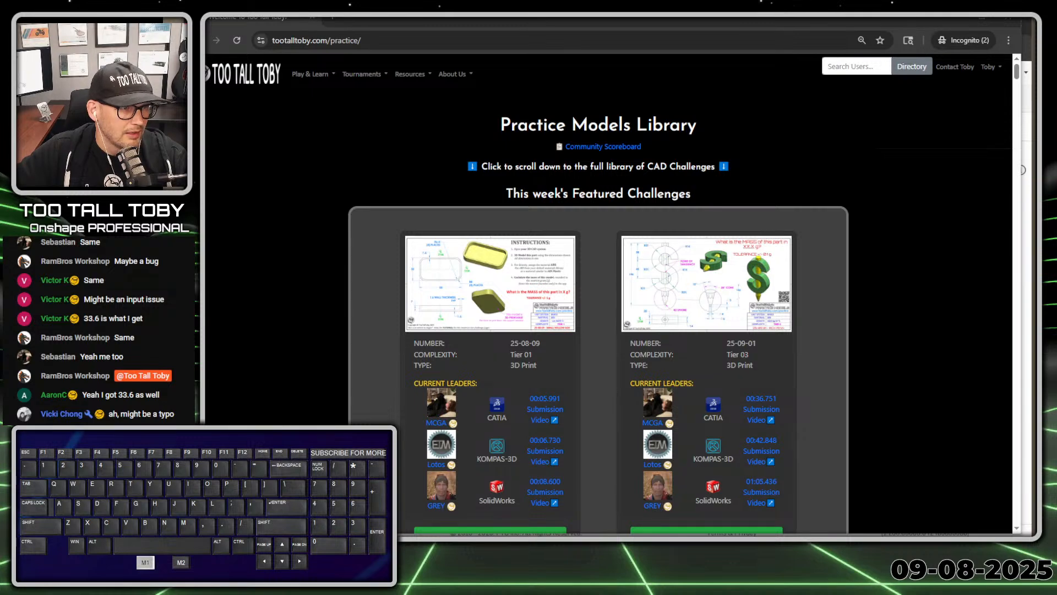
pyautogui.press('Delete')
pyautogui.press('KP_3')
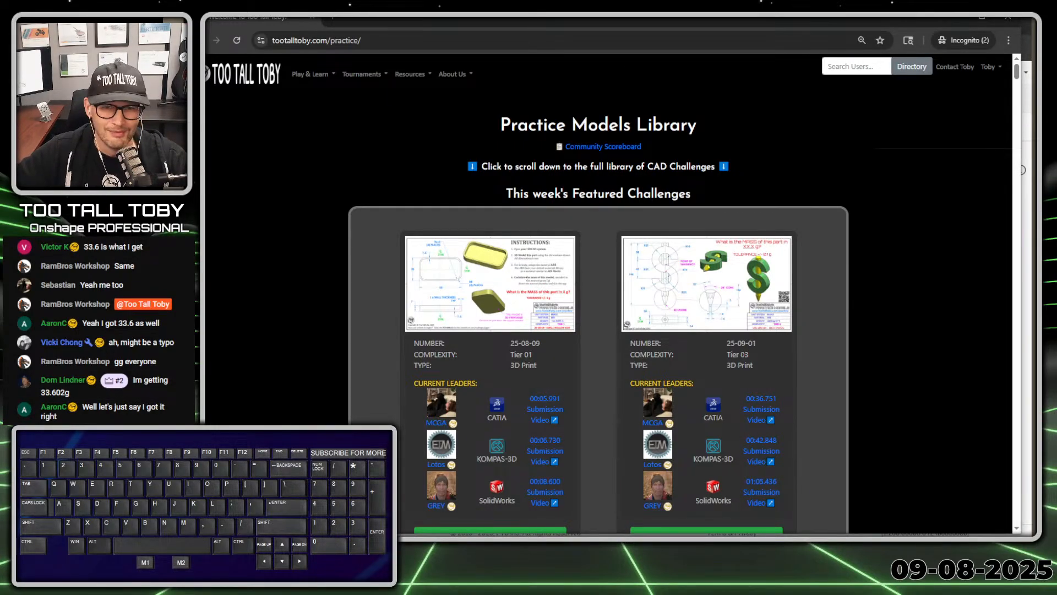
# Open featured challenge 25-09-04 from the library, begin a fresh timed attempt and reveal its drawing.
pyautogui.scroll(-4, 829, 283)
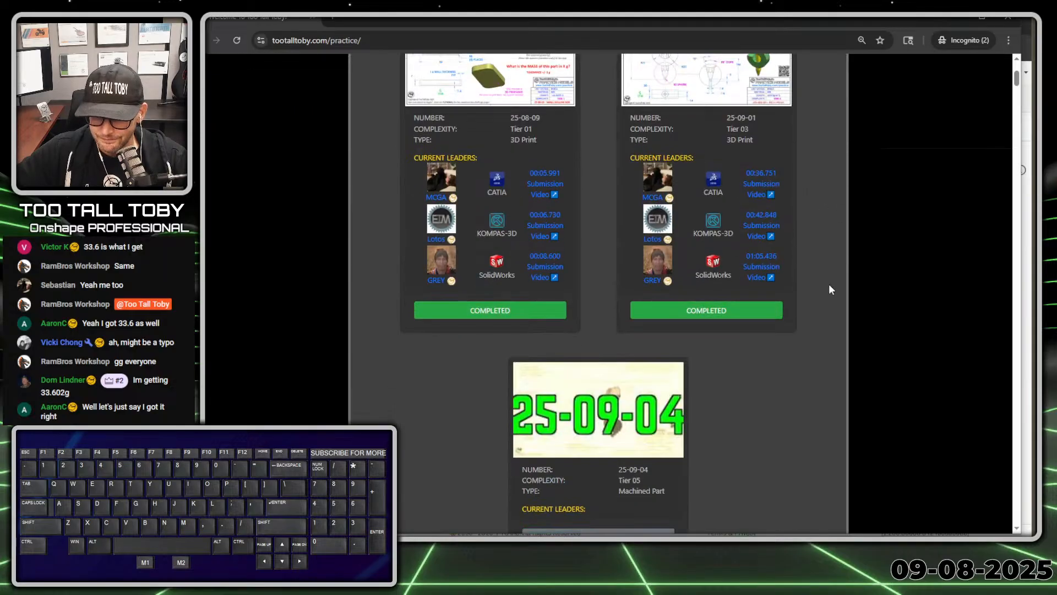
pyautogui.scroll(4, 828, 284)
pyautogui.scroll(-7, 828, 283)
pyautogui.scroll(1, 491, 292)
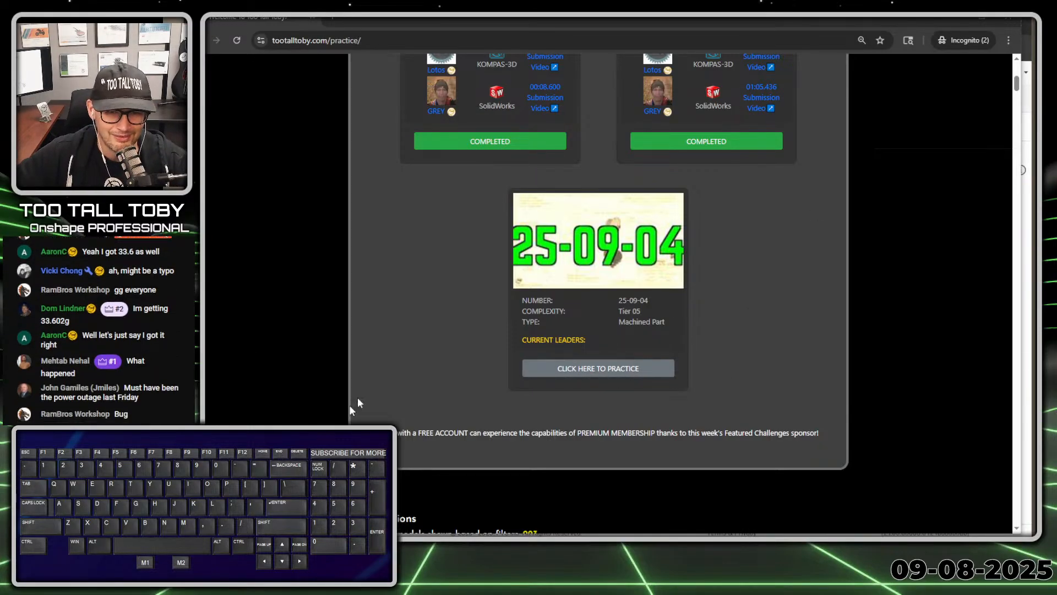
pyautogui.click(624, 373)
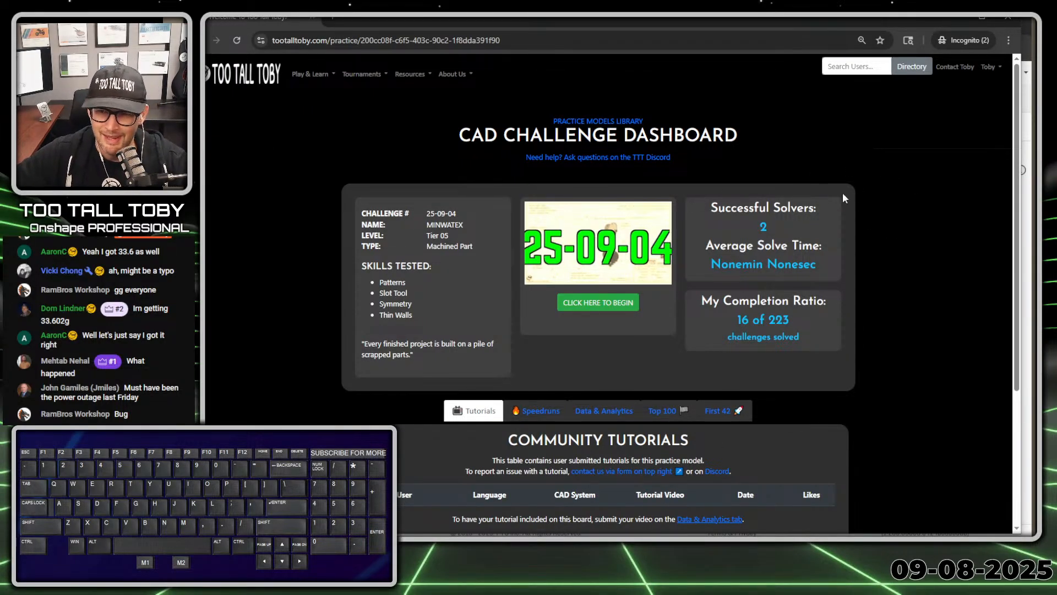
pyautogui.scroll(-1, 936, 174)
pyautogui.scroll(1, 932, 174)
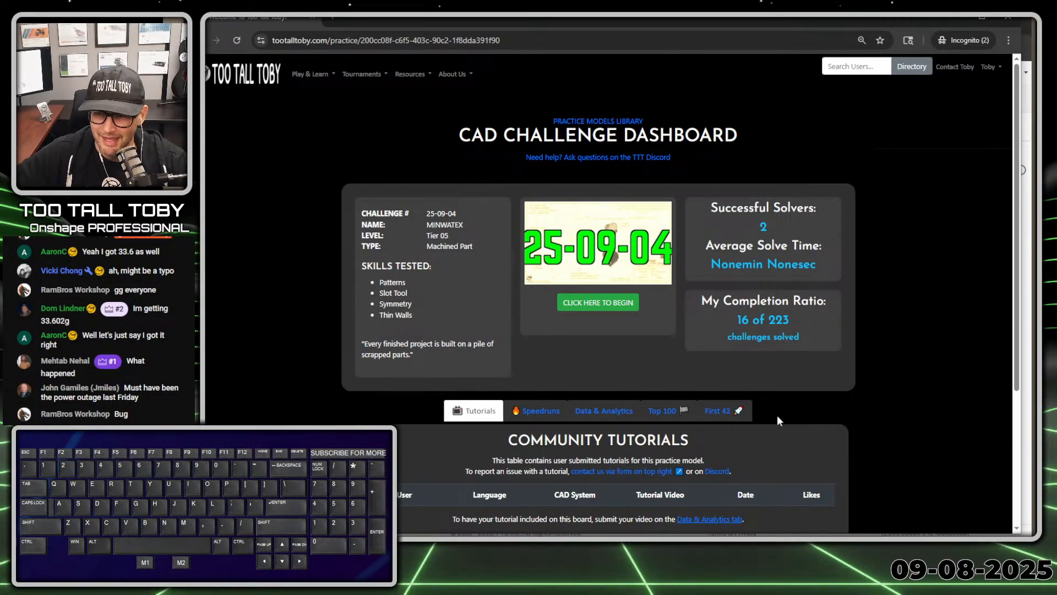
pyautogui.click(598, 303)
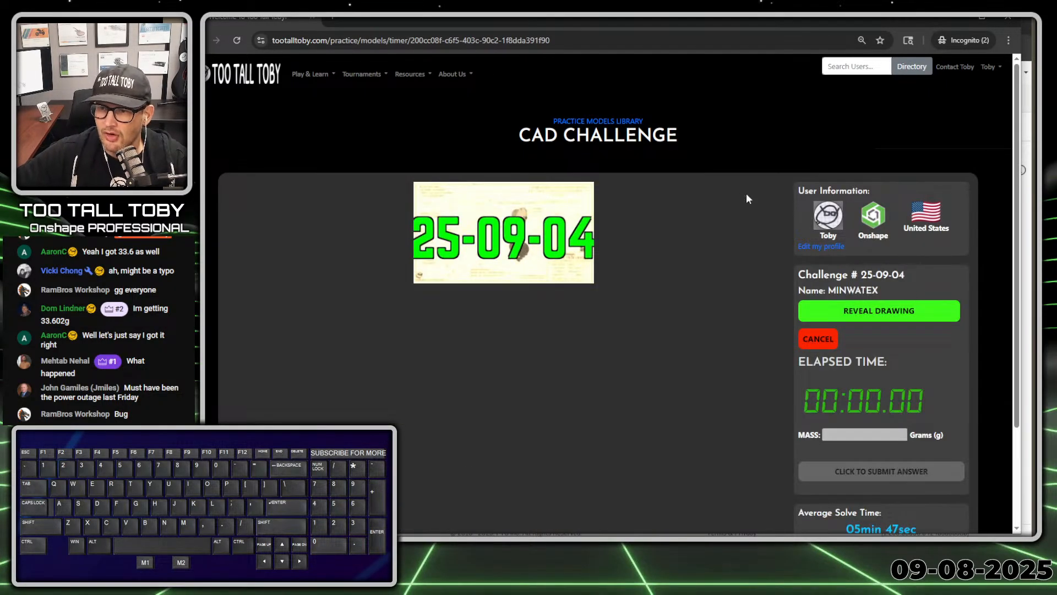
pyautogui.click(857, 318)
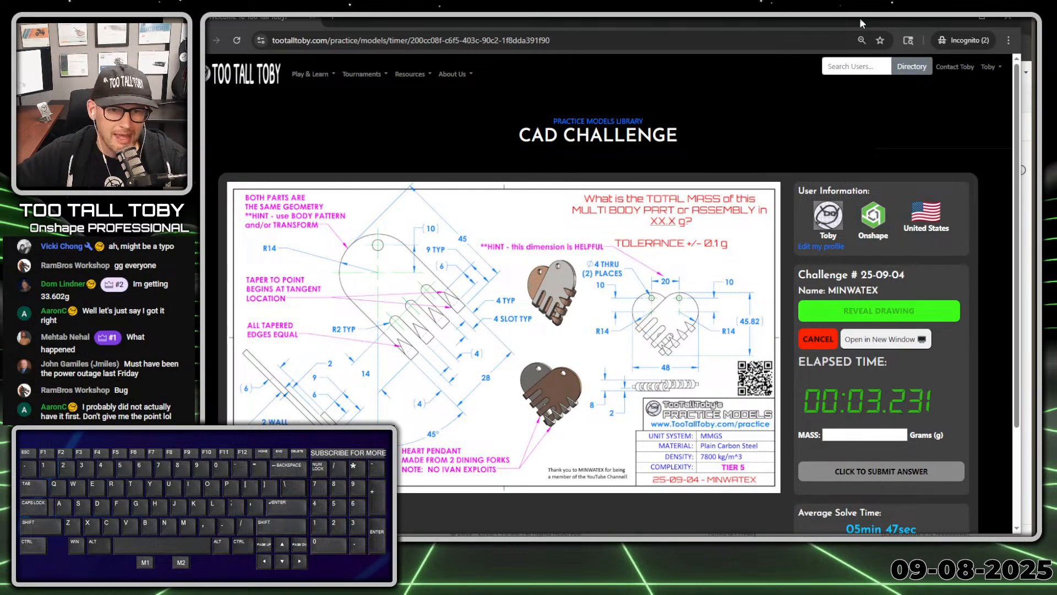
# Place the restarted challenge timer beside the Onshape documents and open the drawing in a separate window.
pyautogui.moveTo(860, 20); pyautogui.dragTo(281, 5)
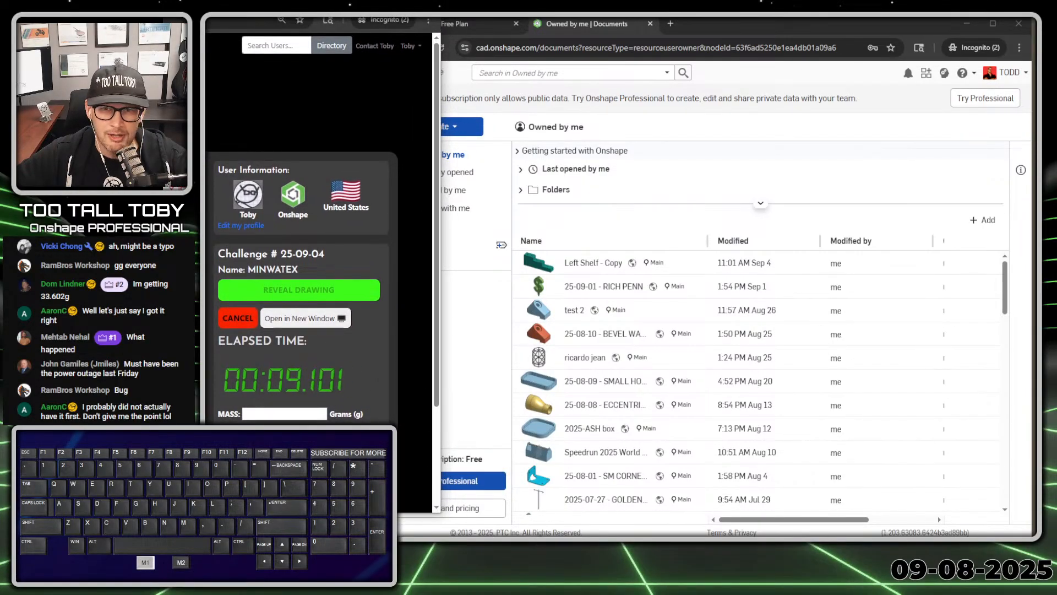
pyautogui.scroll(-2, 318, 301)
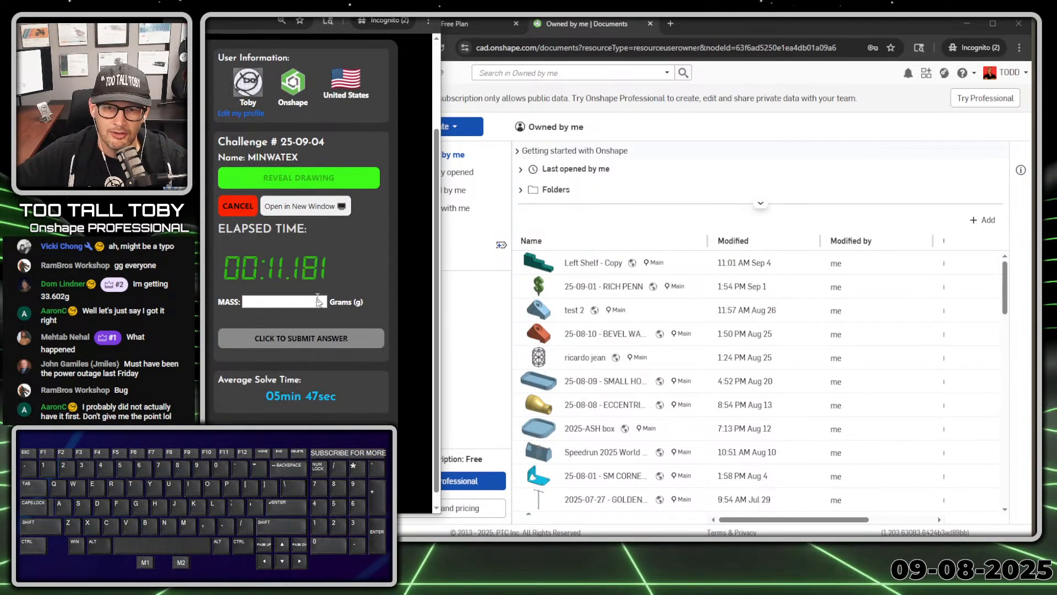
pyautogui.scroll(-1, 304, 211)
pyautogui.click(312, 194)
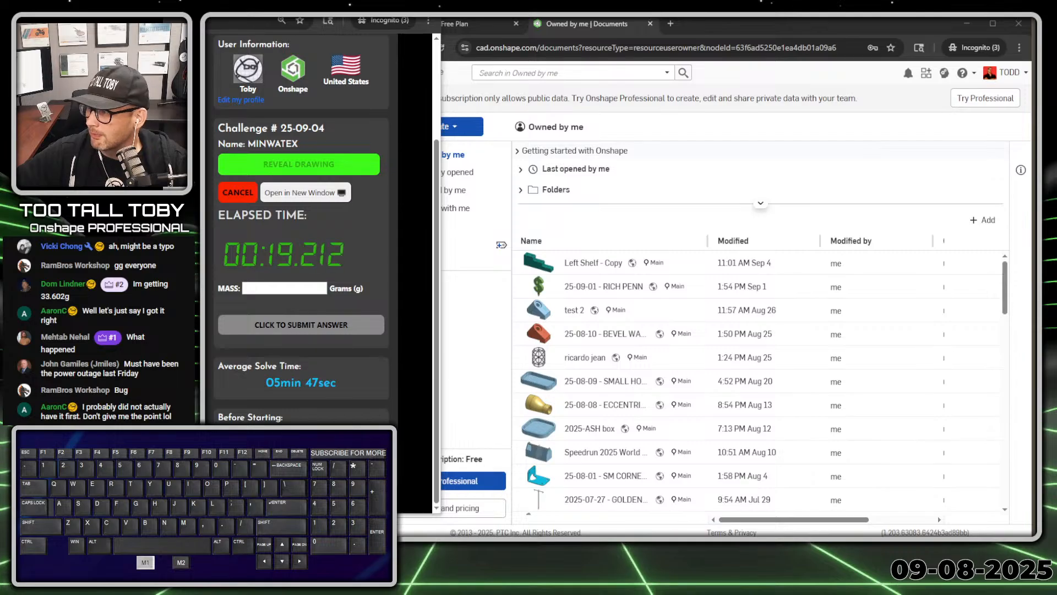
# Create a new public document named "25-09-04 - MINWATEX".
pyautogui.click(462, 126)
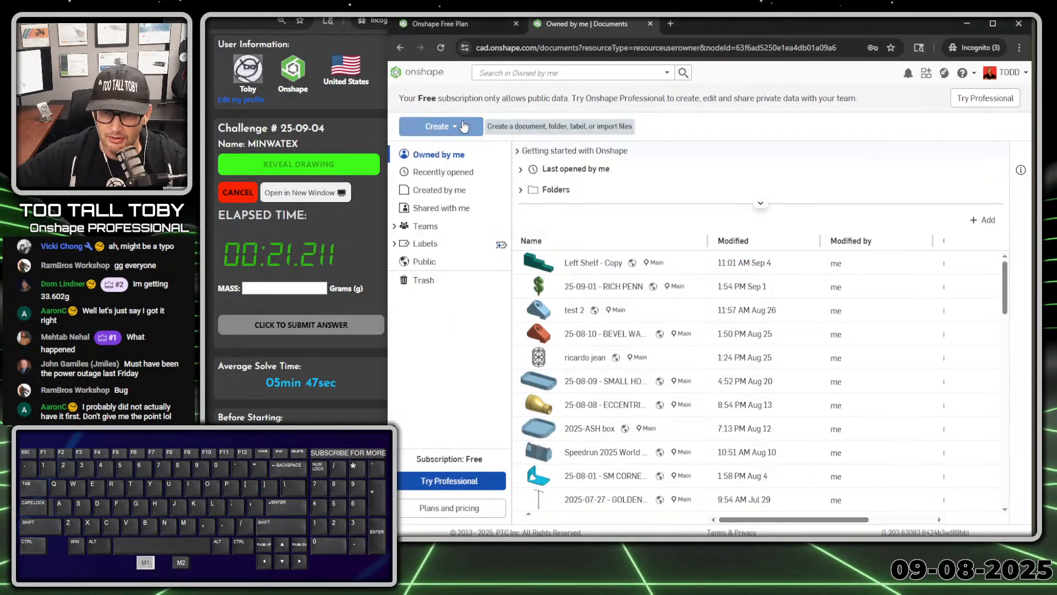
pyautogui.click(441, 147)
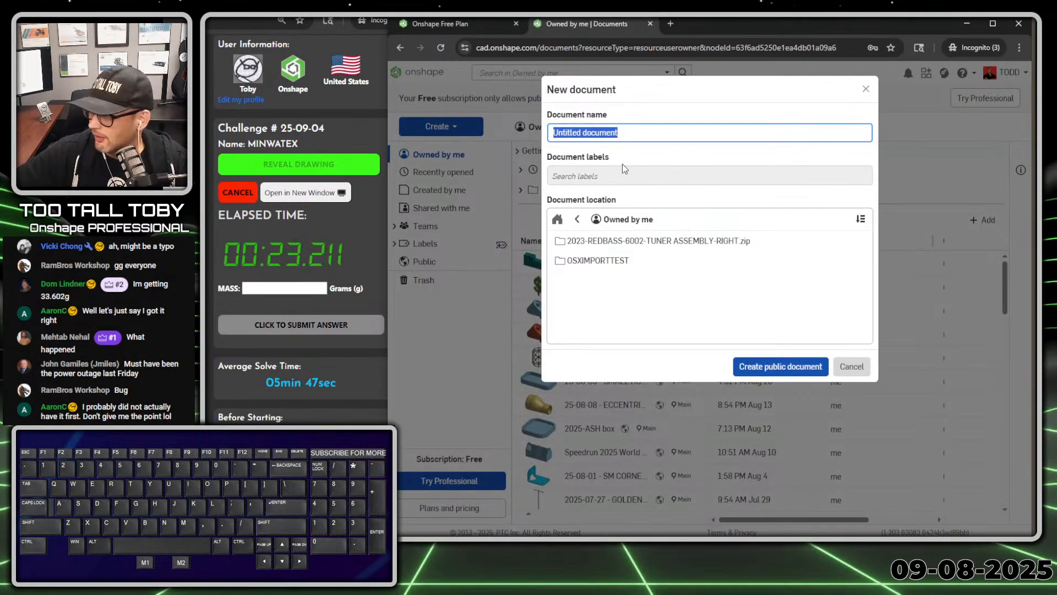
pyautogui.write('25-09-0')
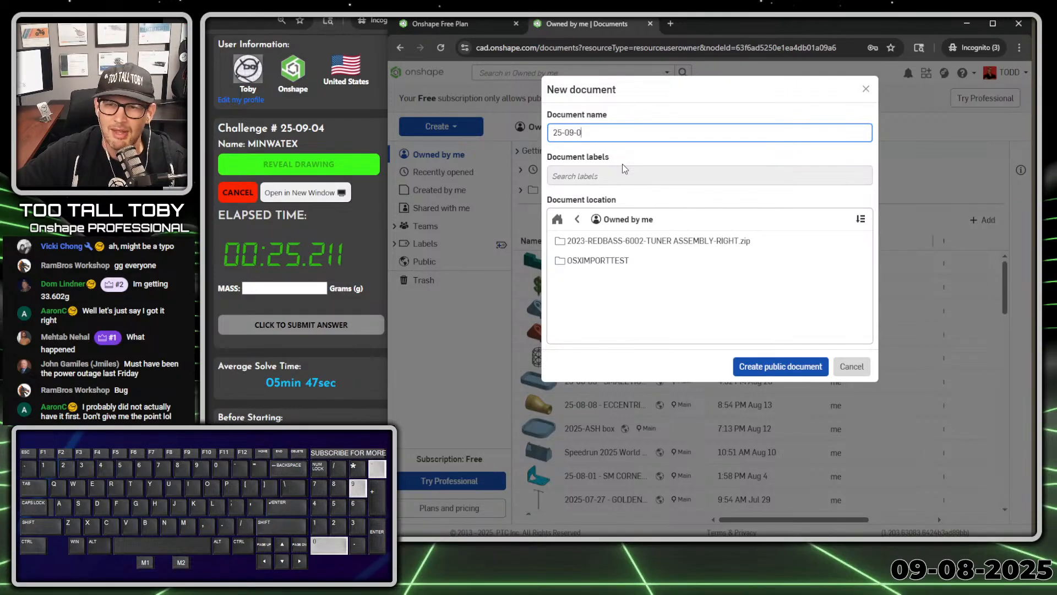
pyautogui.write('4 - W')
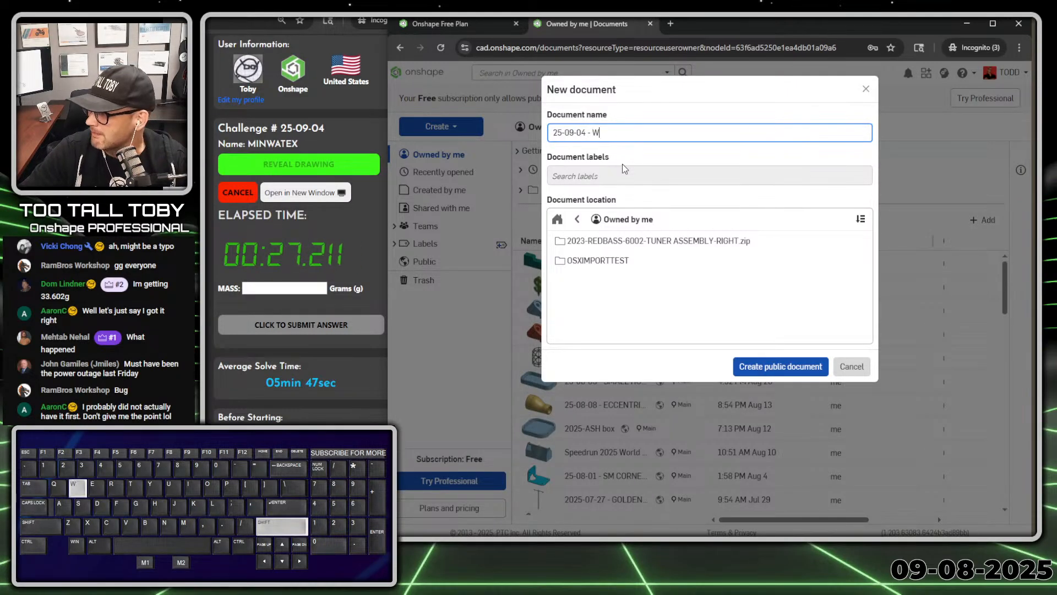
pyautogui.press('BackSpace')
pyautogui.write('MINWATY')
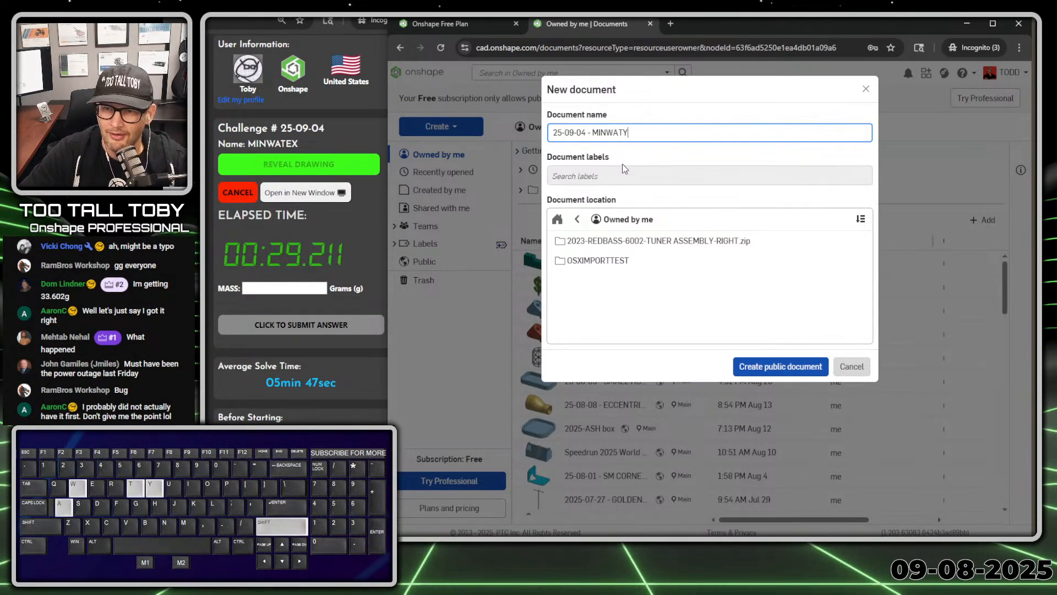
pyautogui.press('BackSpace')
pyautogui.write('EX')
pyautogui.press('Return')
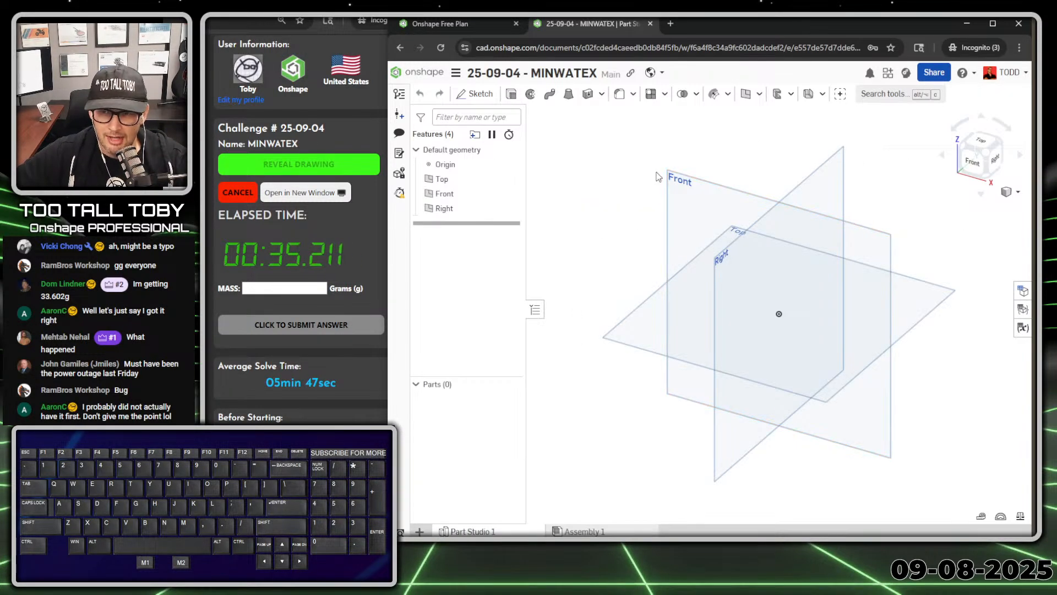
# Start a sketch on the Front plane and draw a sloping line about 66 mm long continuing into a tangent arc of about 37 mm radius.
pyautogui.click(690, 204)
pyautogui.press('s')
pyautogui.click(701, 190)
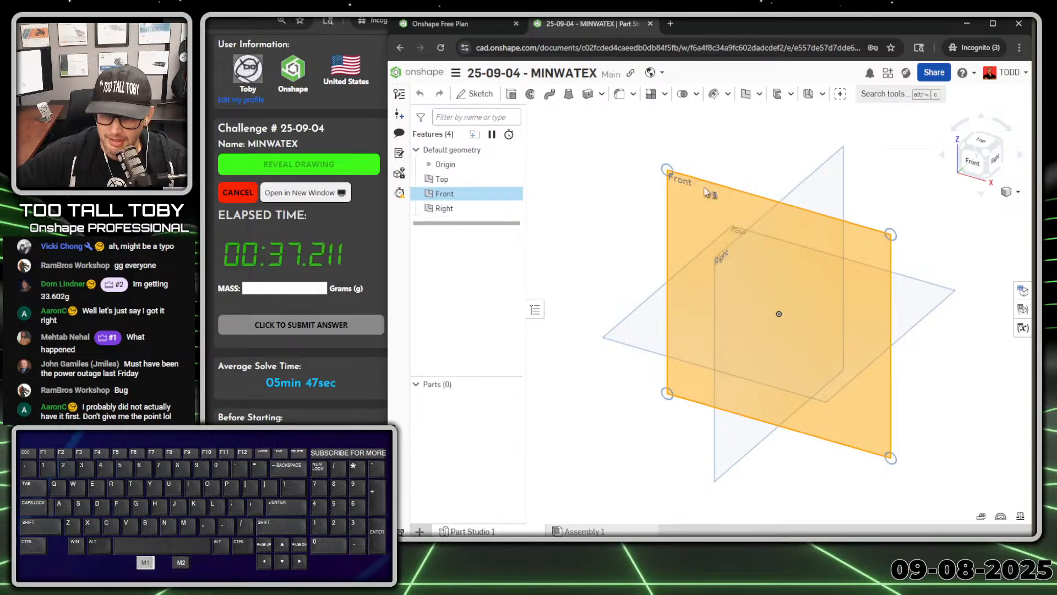
pyautogui.press('s')
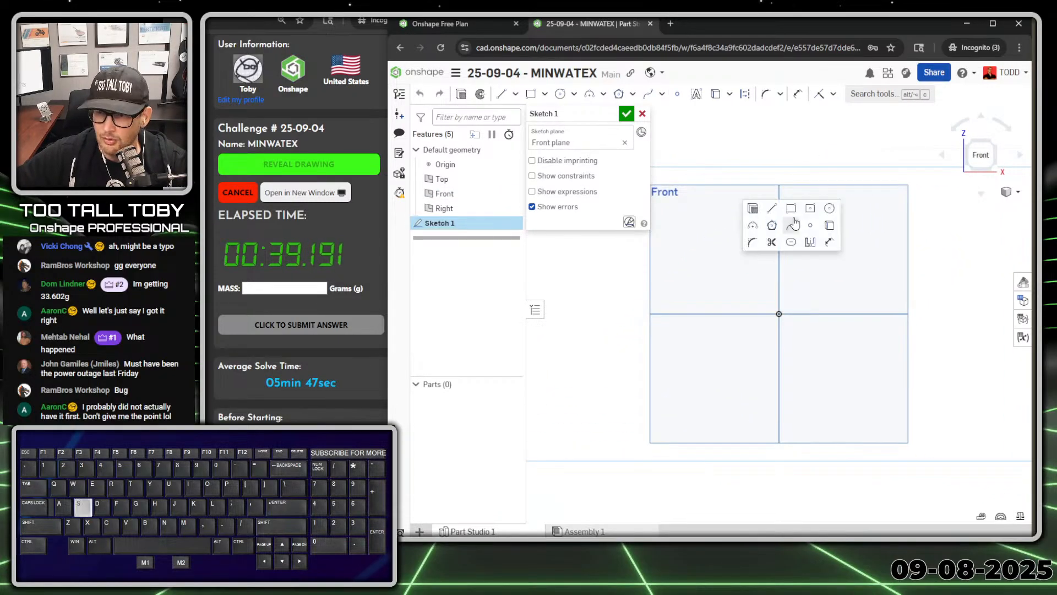
pyautogui.click(772, 209)
pyautogui.moveTo(799, 384); pyautogui.dragTo(705, 323)
pyautogui.press('t')
pyautogui.click(704, 322)
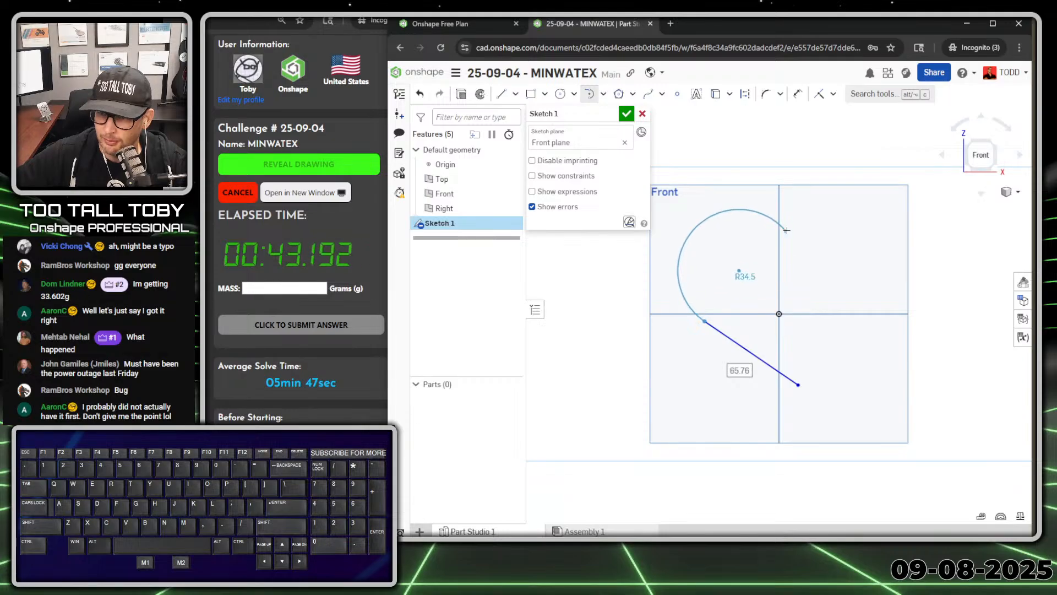
pyautogui.click(776, 217)
# Close the profile with a line about 58 mm long from the arc's end and another line back to the start of the first line.
pyautogui.press('l')
pyautogui.click(779, 217)
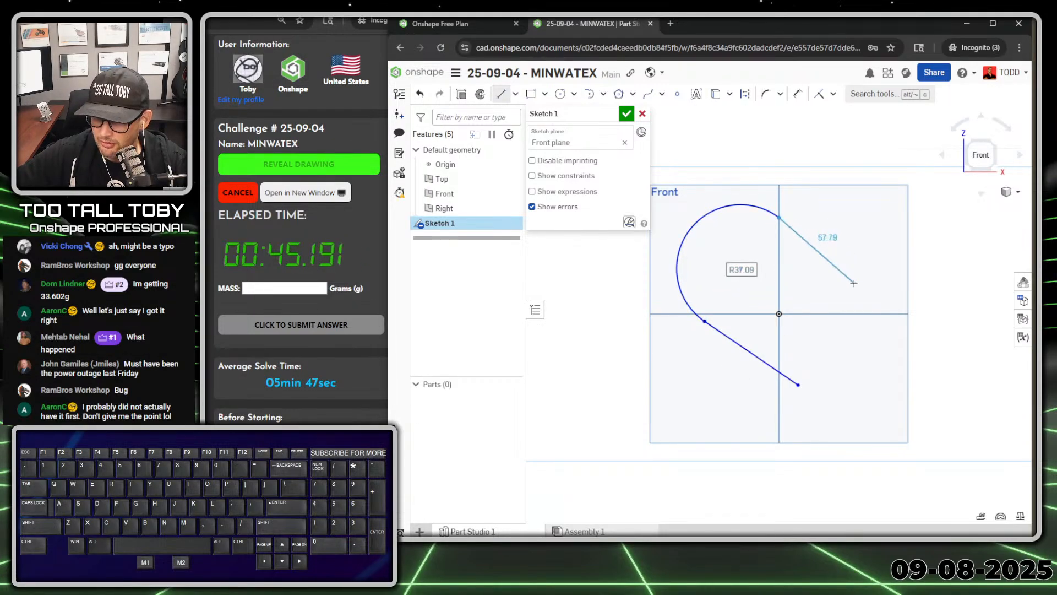
pyautogui.click(857, 279)
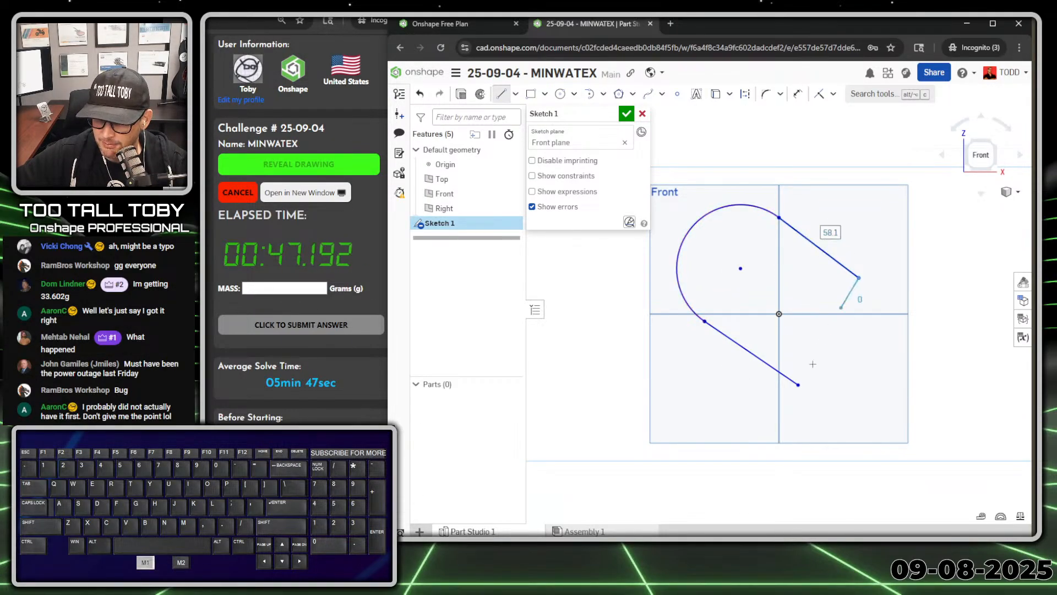
pyautogui.click(798, 384)
pyautogui.press('Escape')
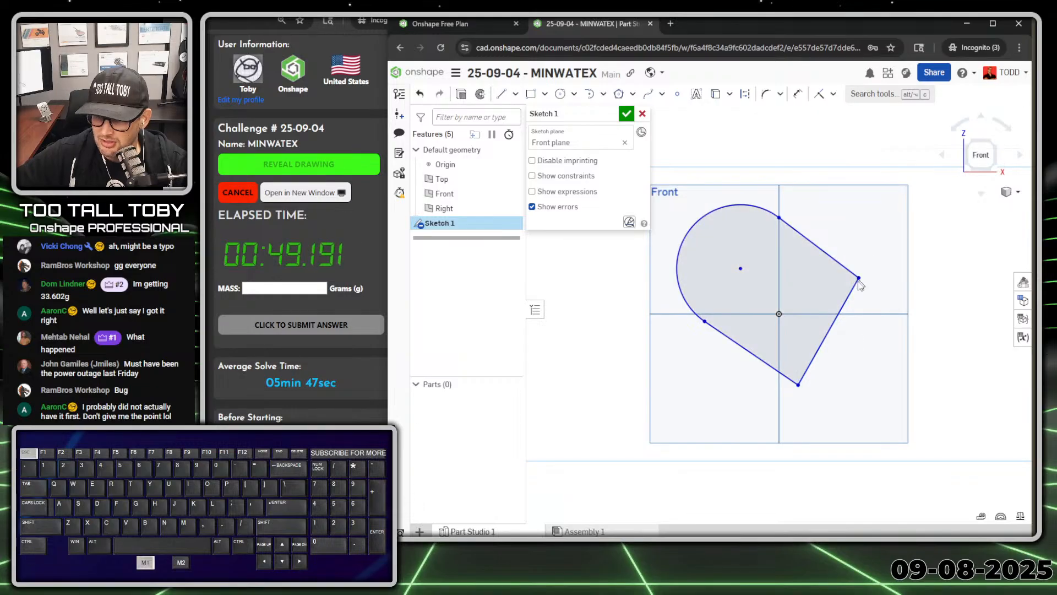
# Make the line from the arc's upper end perpendicular to the closing line.
pyautogui.click(838, 261)
pyautogui.click(852, 290)
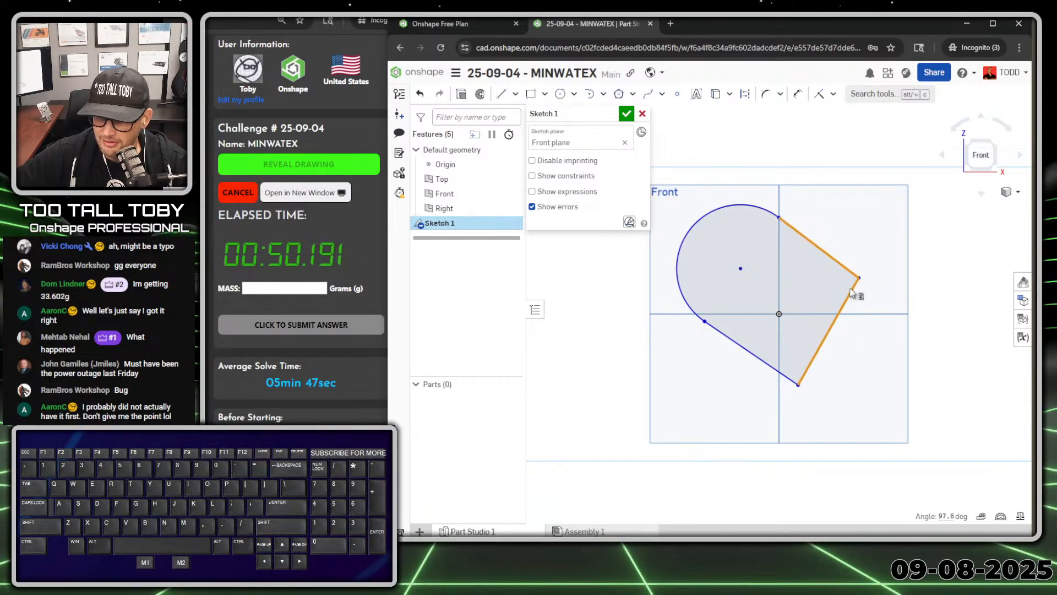
pyautogui.click(833, 94)
pyautogui.click(841, 236)
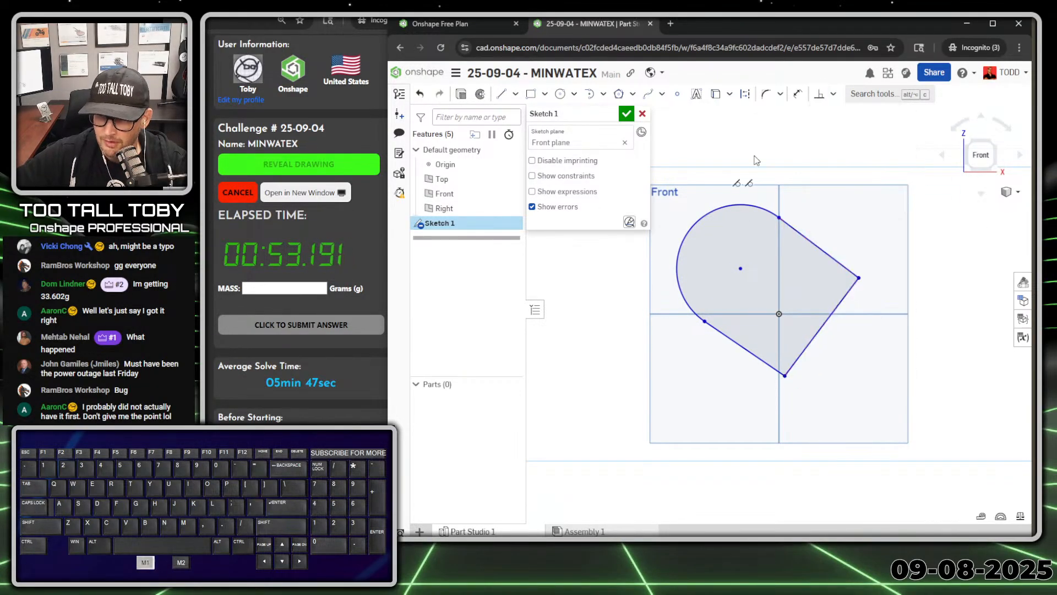
# Make the arc's centre coincident with the sketch origin.
pyautogui.press('d')
pyautogui.click(740, 268)
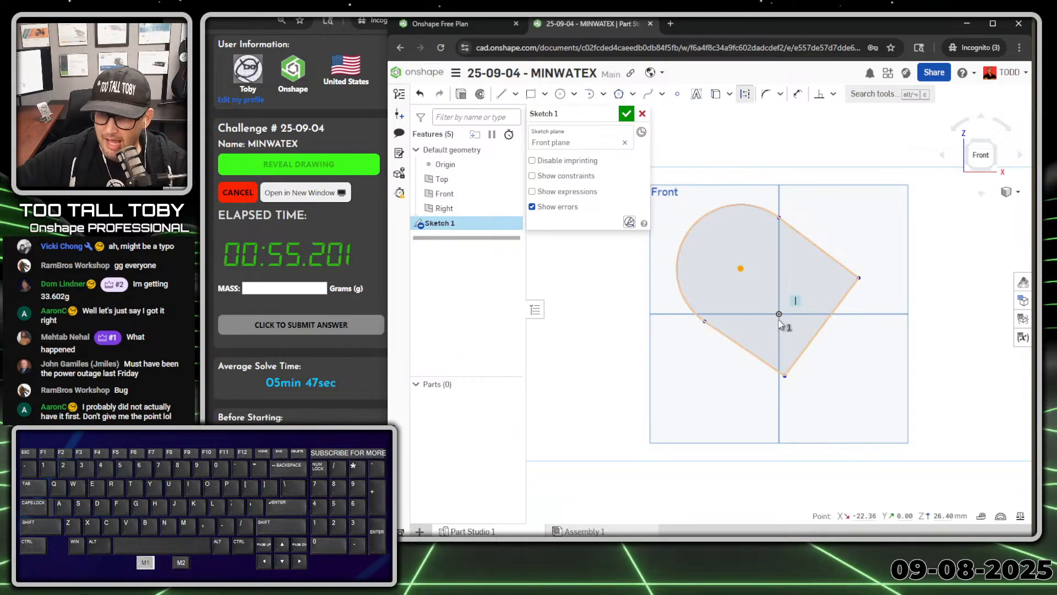
pyautogui.click(779, 313)
pyautogui.press('i')
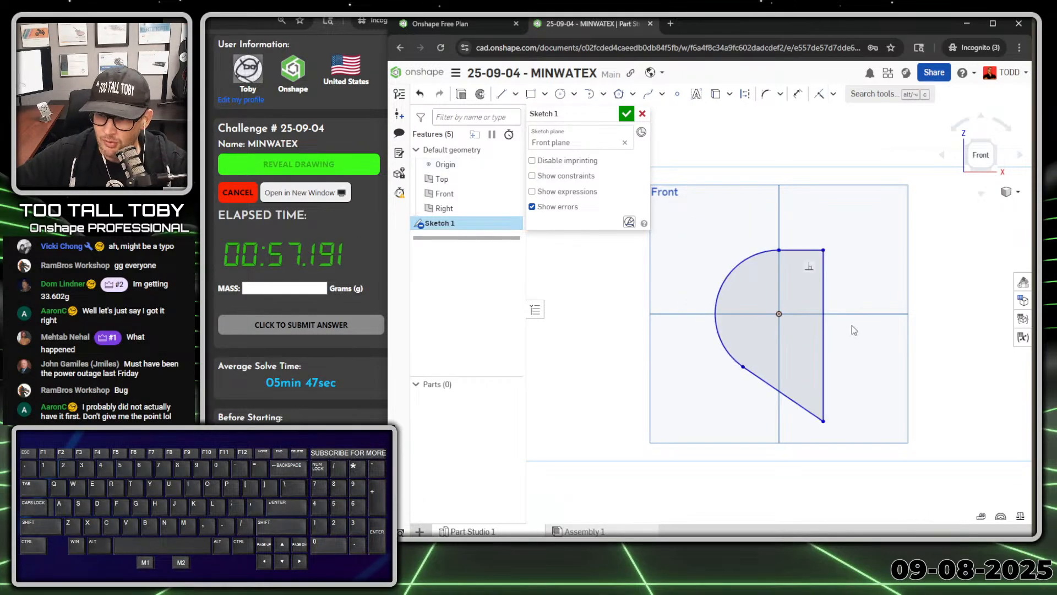
# Make the sloping line below the arc parallel to the opposite side line of the profile.
pyautogui.click(803, 258)
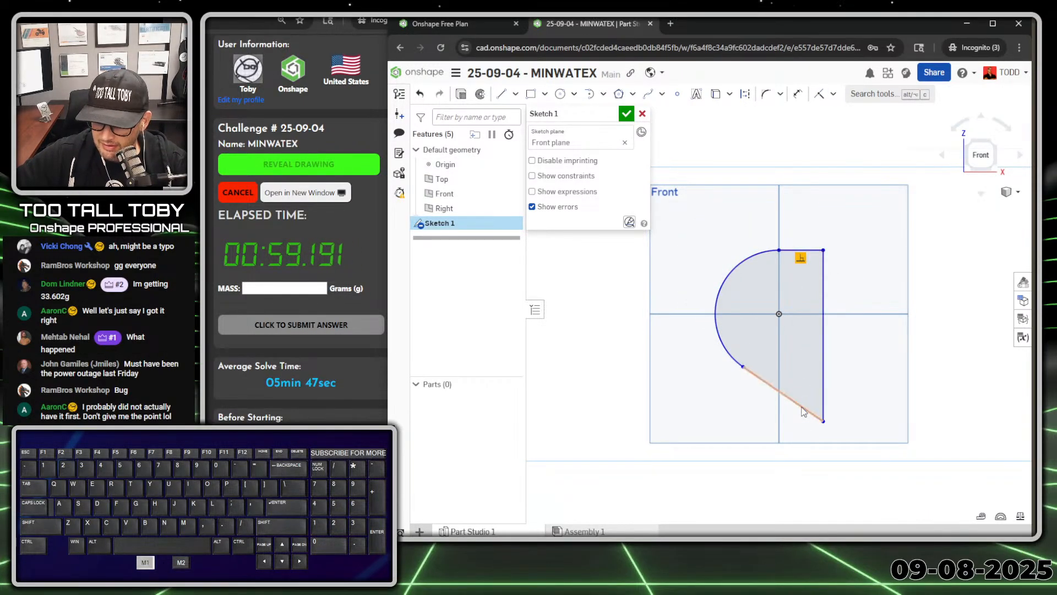
pyautogui.click(801, 407)
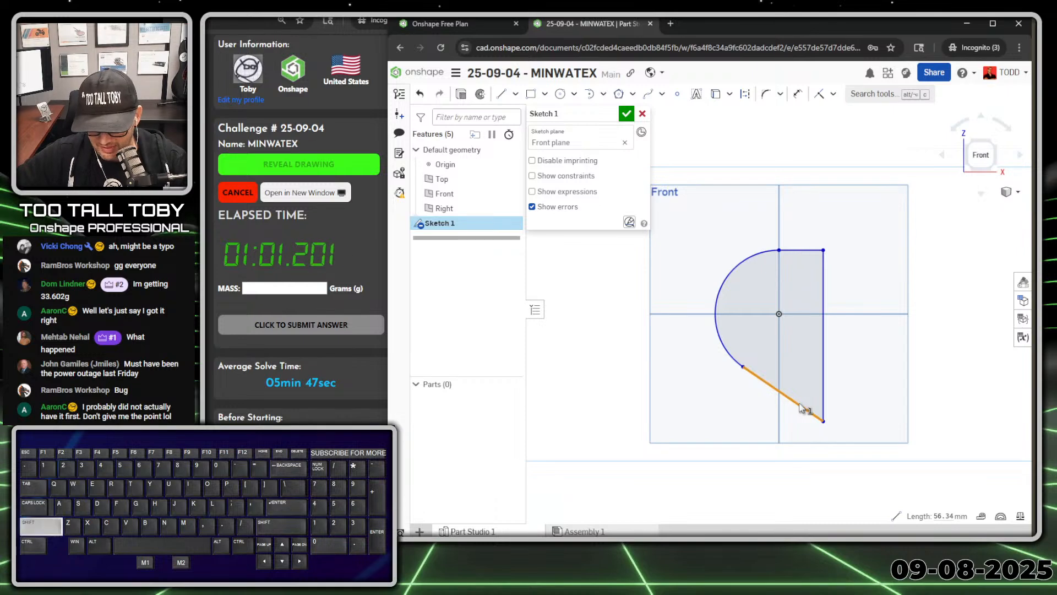
pyautogui.hotkey('shift', 'b')
pyautogui.press('b')
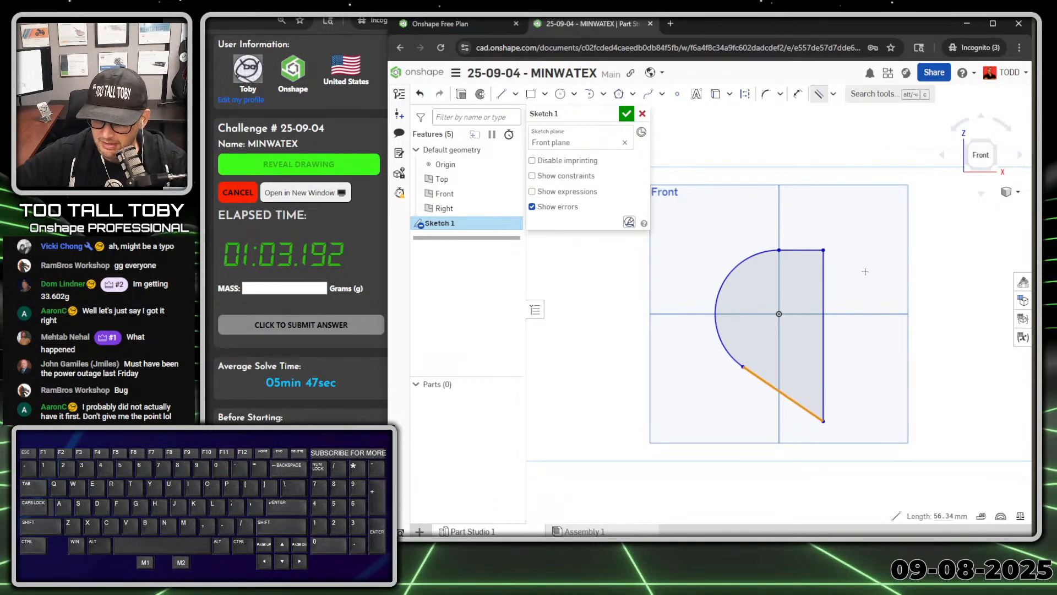
pyautogui.click(808, 251)
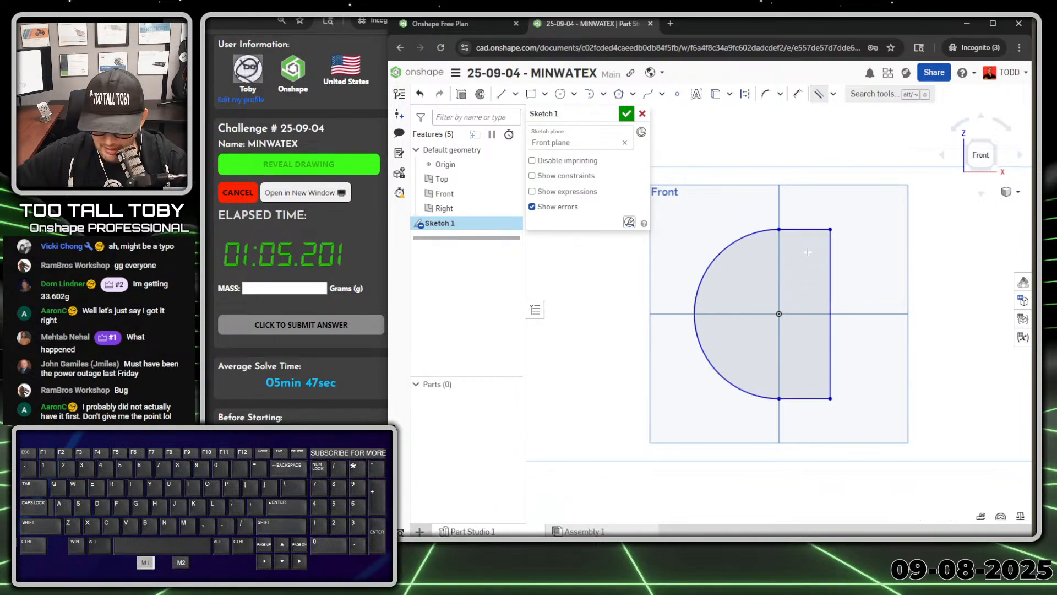
# Resize the rounded profile freehand by its corners until its parallel sides are about 52 mm apart.
pyautogui.press('Escape')
pyautogui.moveTo(831, 229)
pyautogui.mouseDown()
pyautogui.moveTo(876, 302)
pyautogui.moveTo(856, 291)
pyautogui.mouseUp()
pyautogui.click(829, 337)
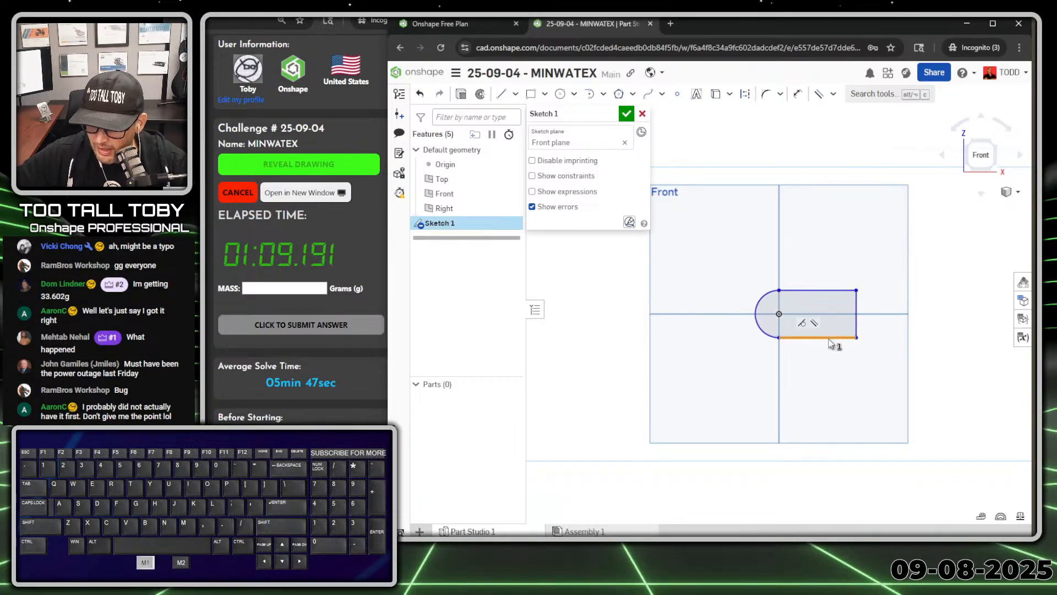
pyautogui.click(826, 290)
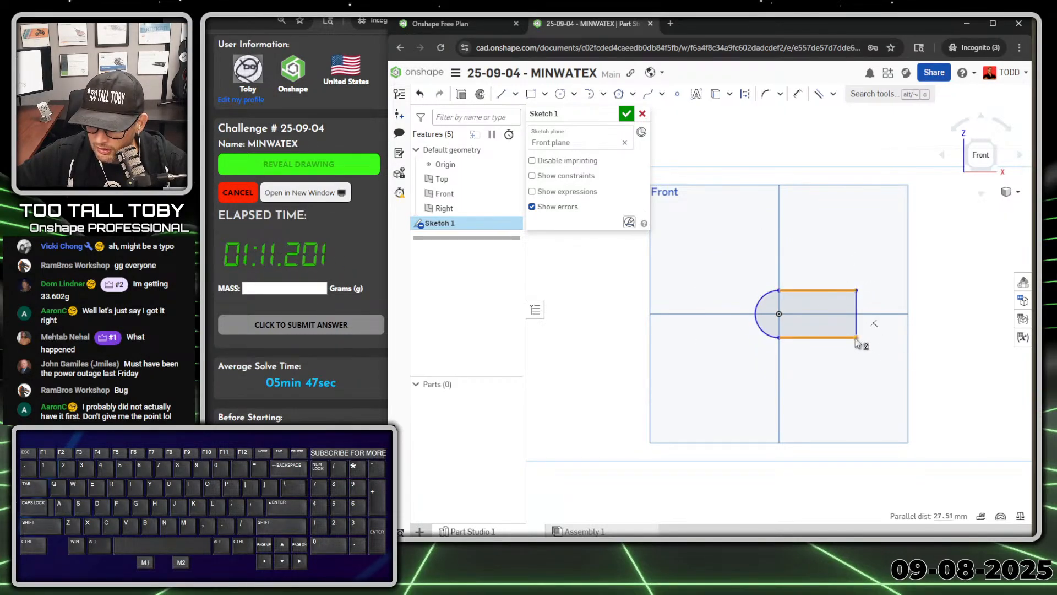
pyautogui.moveTo(857, 337); pyautogui.dragTo(864, 376)
pyautogui.press('s')
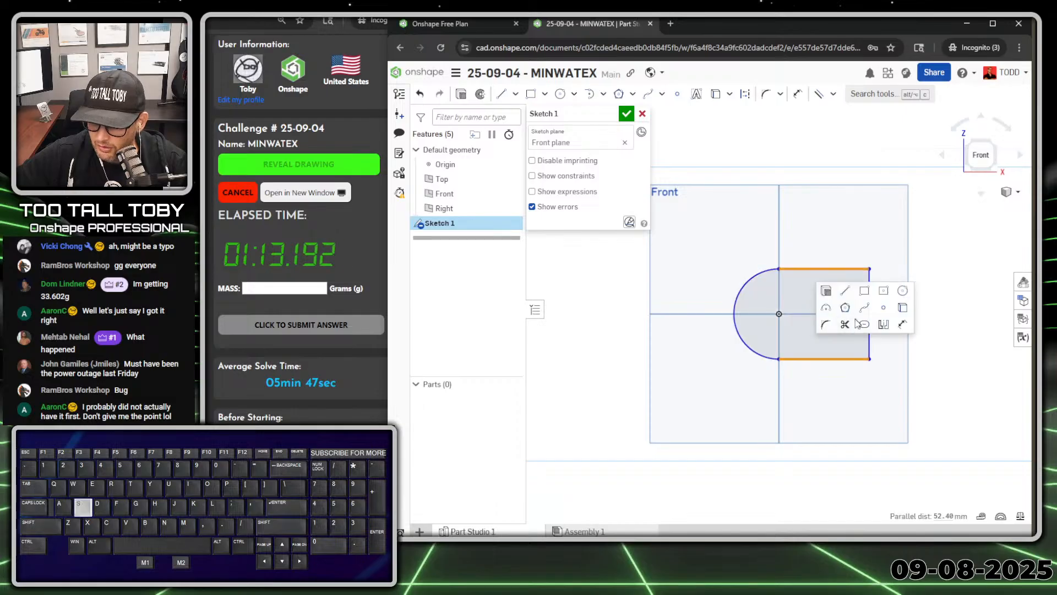
pyautogui.click(845, 290)
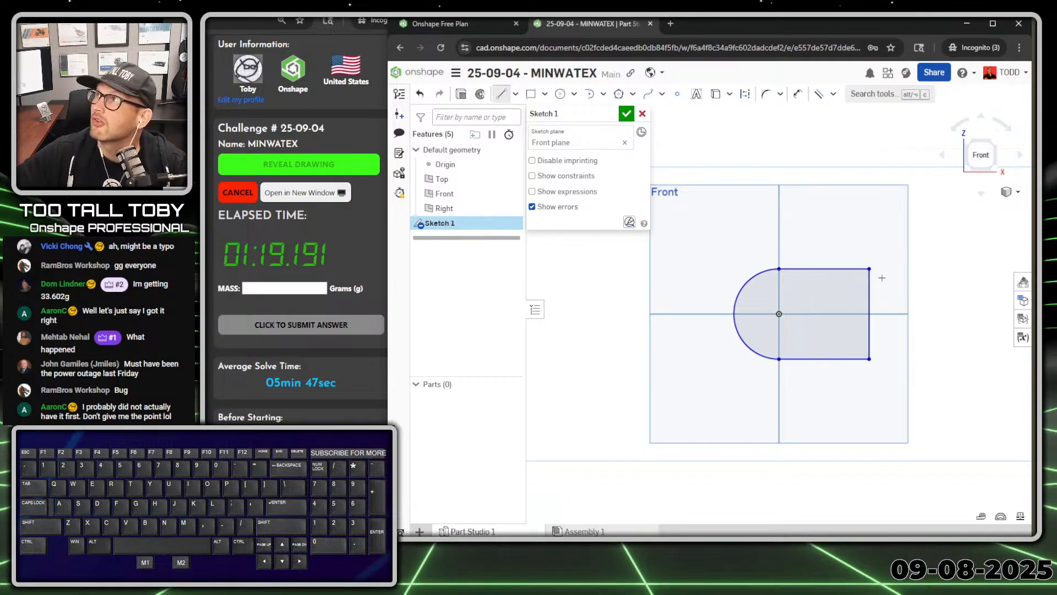
# Dimension the profile's arc with a radius of 14 mm.
pyautogui.press('s')
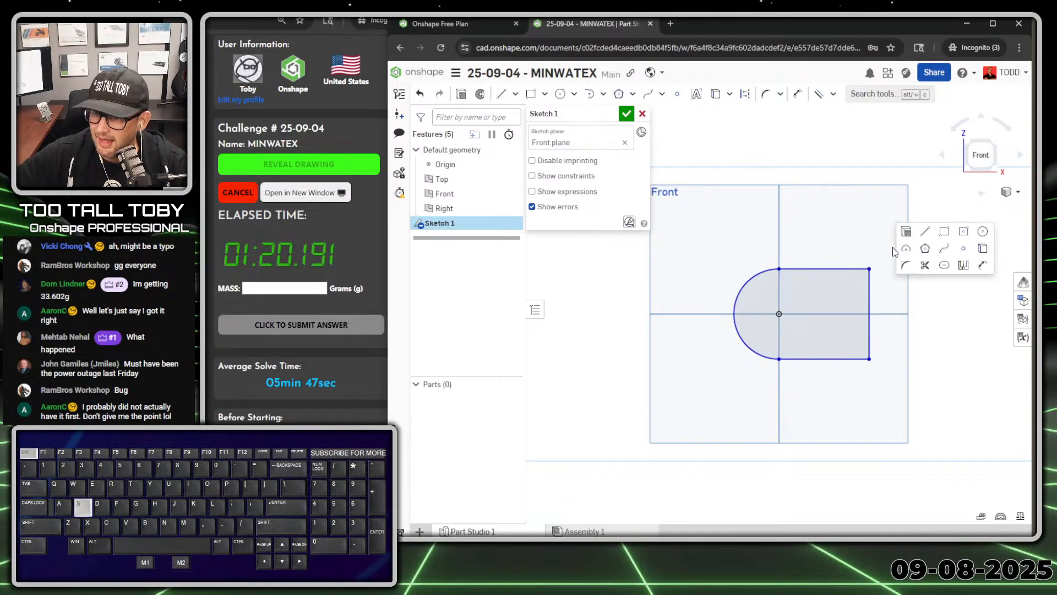
pyautogui.click(984, 266)
pyautogui.click(752, 279)
pyautogui.click(707, 233)
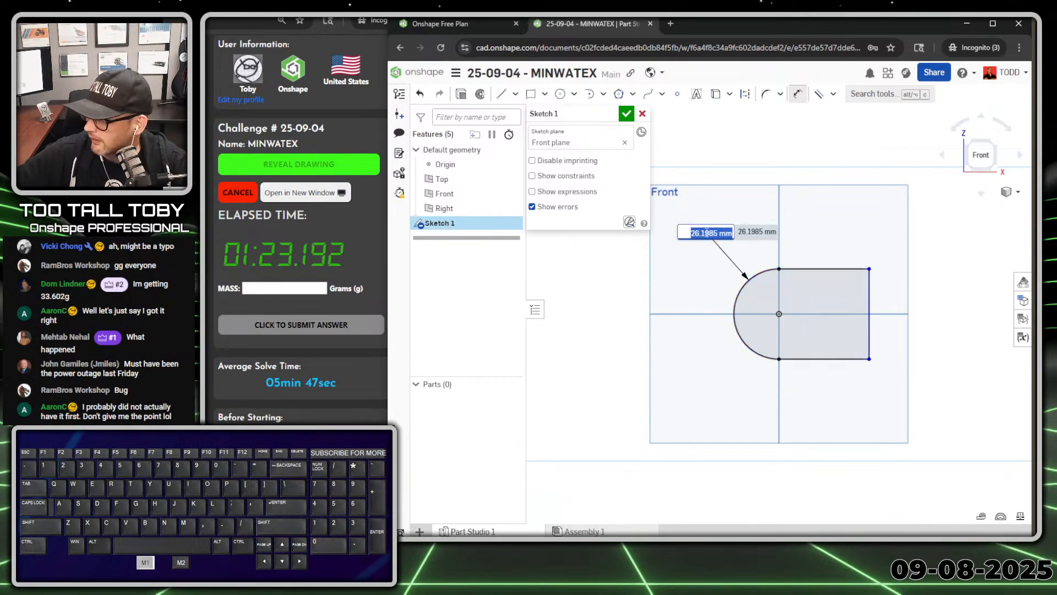
pyautogui.write('14')
pyautogui.press('Return')
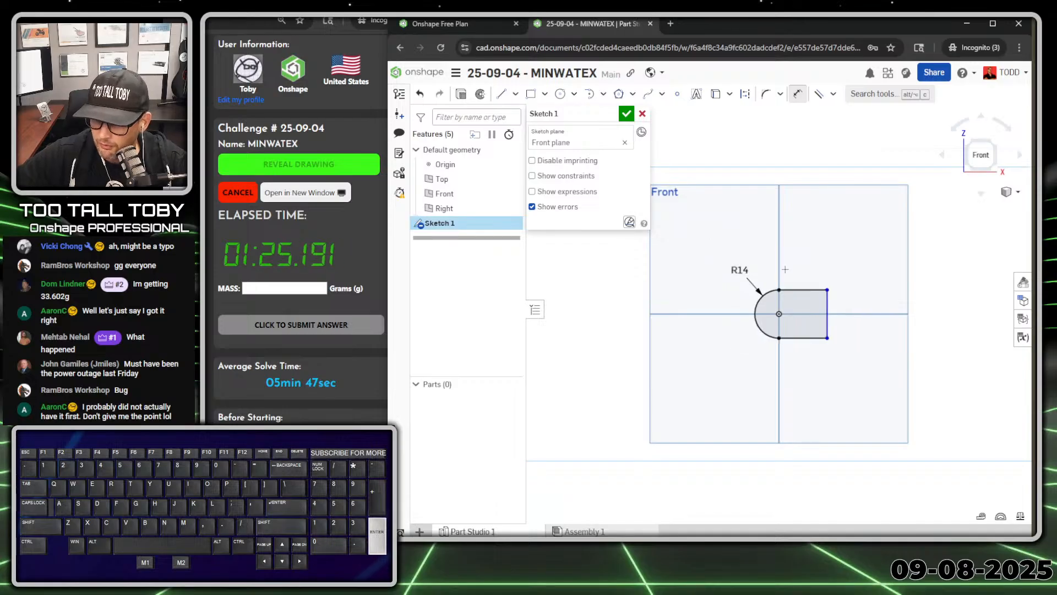
pyautogui.press('Escape')
# Delete the vertical constraint between the arc's end point and the origin, and rotate the profile freehand so it slopes diagonally downward.
pyautogui.click(800, 341)
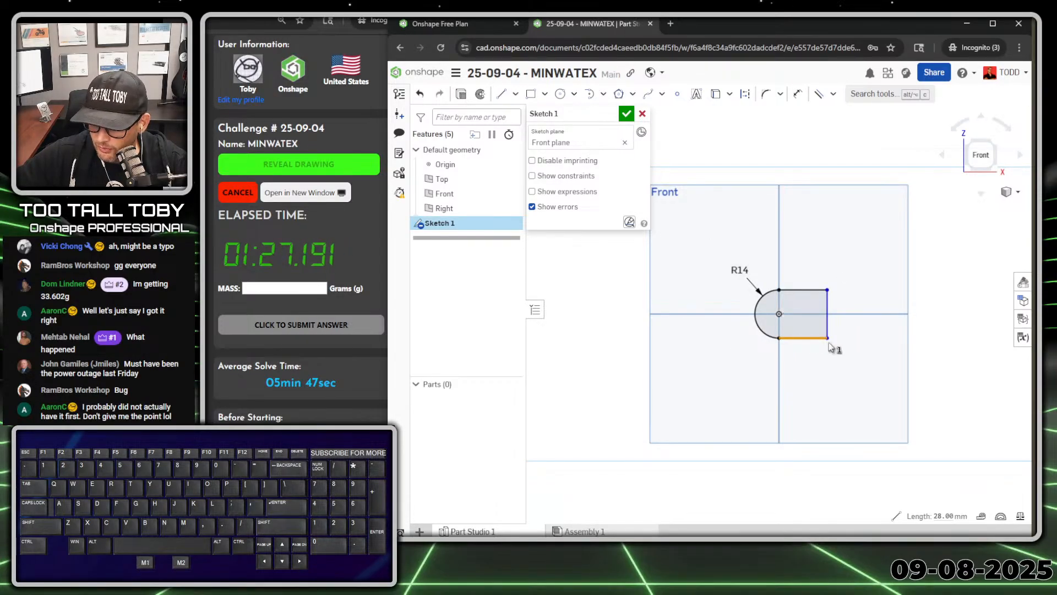
pyautogui.click(827, 289)
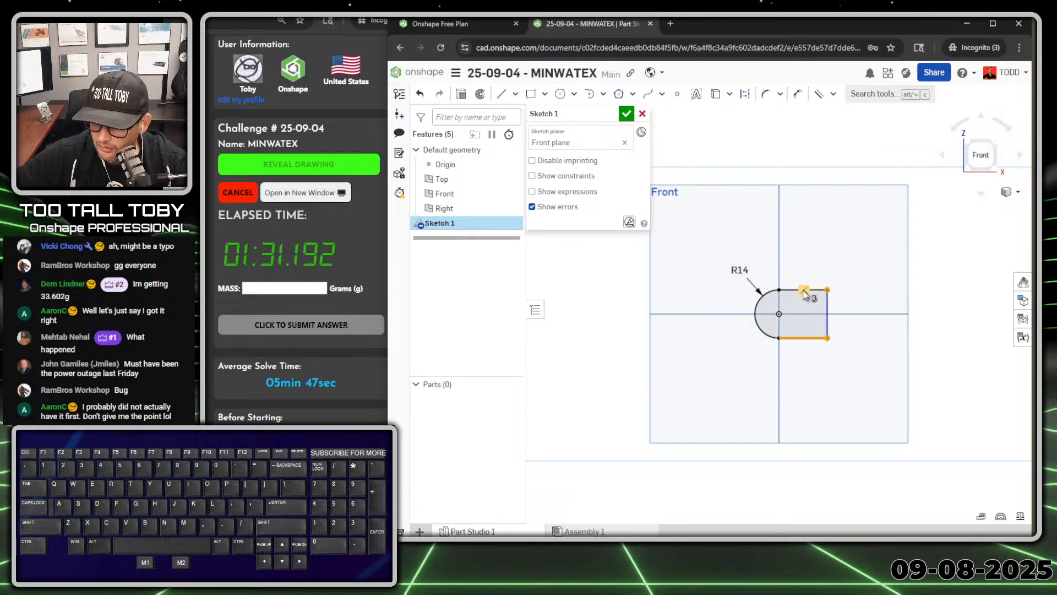
pyautogui.click(778, 291)
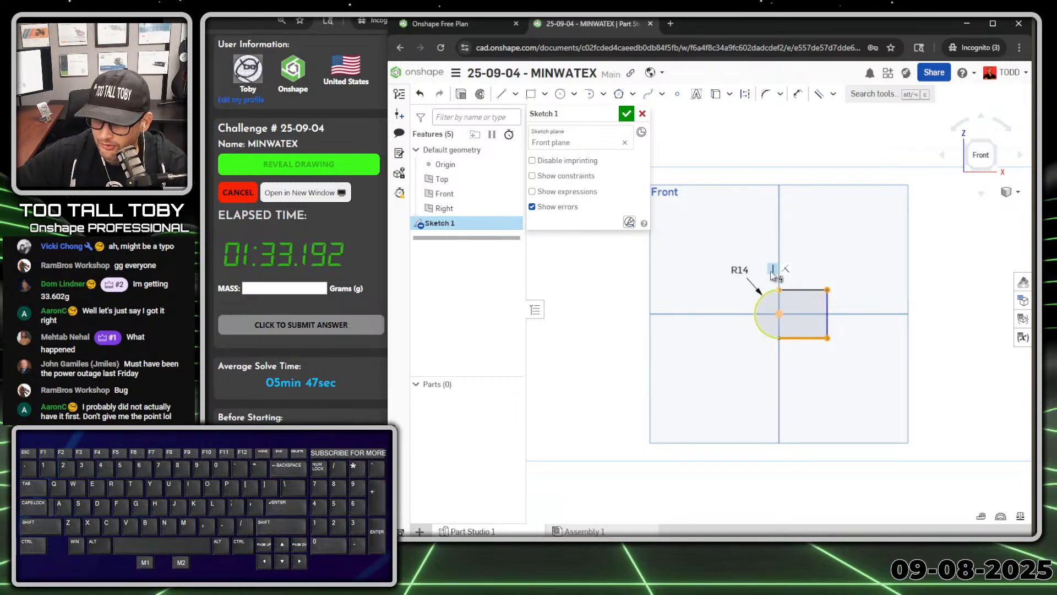
pyautogui.click(774, 269)
pyautogui.press('Delete')
pyautogui.moveTo(827, 290); pyautogui.dragTo(833, 345)
# Dimension the angle between the vertical axis and the profile's lower side line as 45 degrees.
pyautogui.press('s')
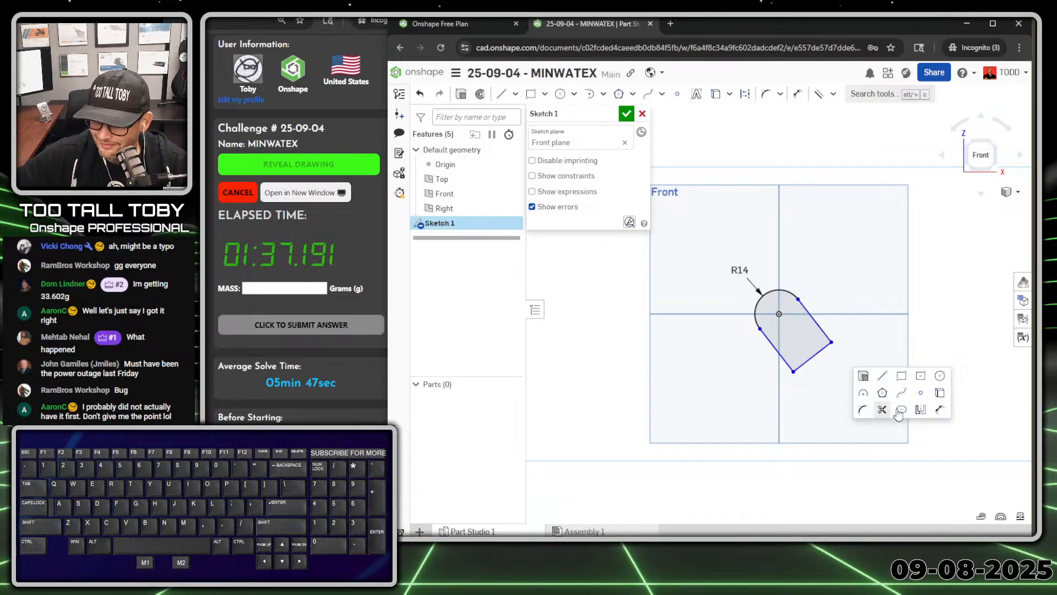
pyautogui.click(941, 410)
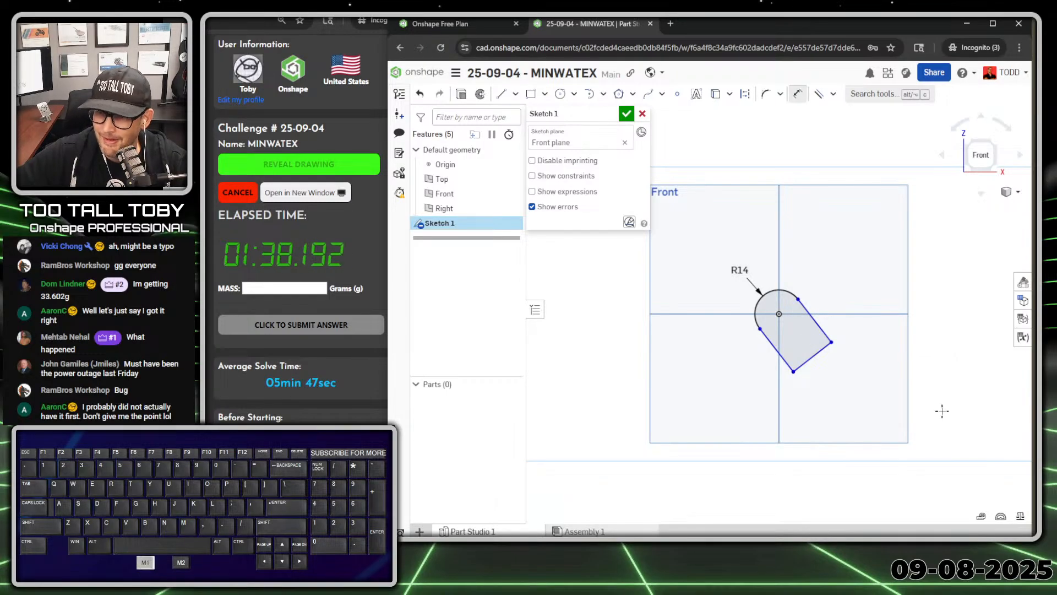
pyautogui.click(779, 377)
pyautogui.click(776, 351)
pyautogui.click(804, 425)
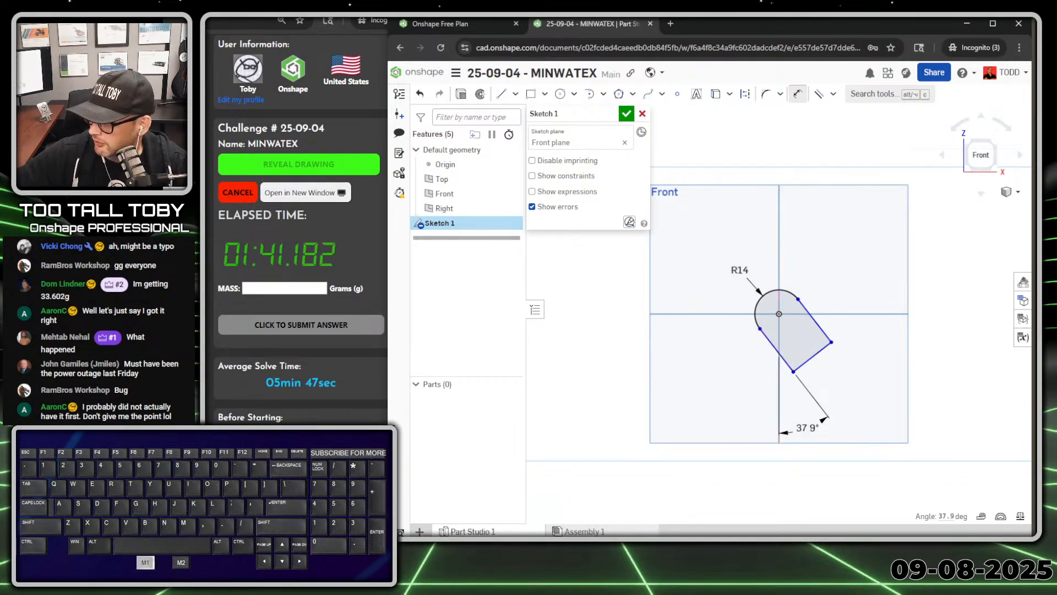
pyautogui.write('45')
pyautogui.press('Return')
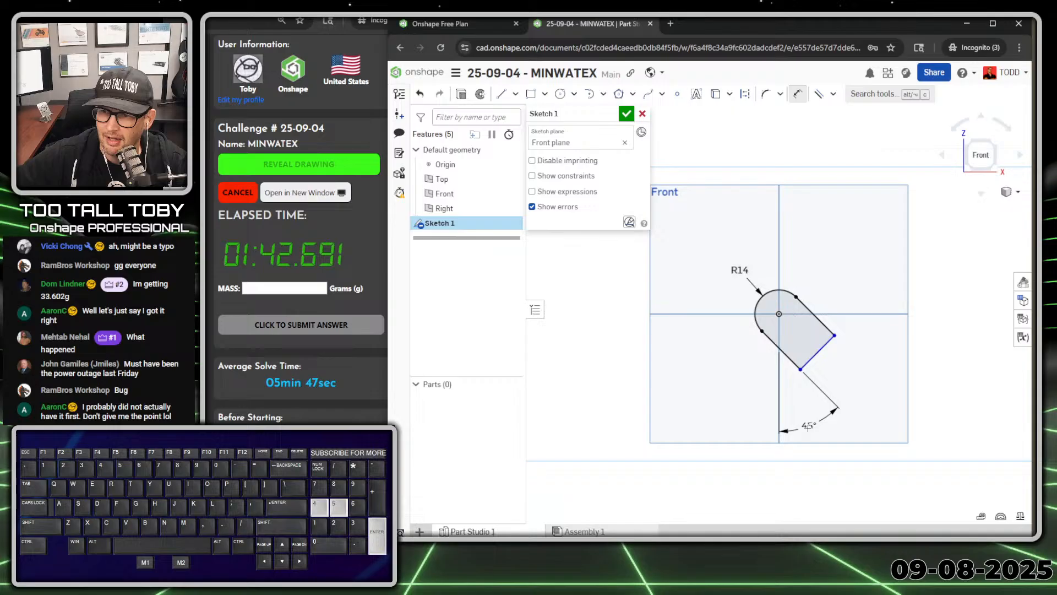
# Dimension the profile's overall length from its straight end to the far side of the arc as 45 mm.
pyautogui.click(827, 342)
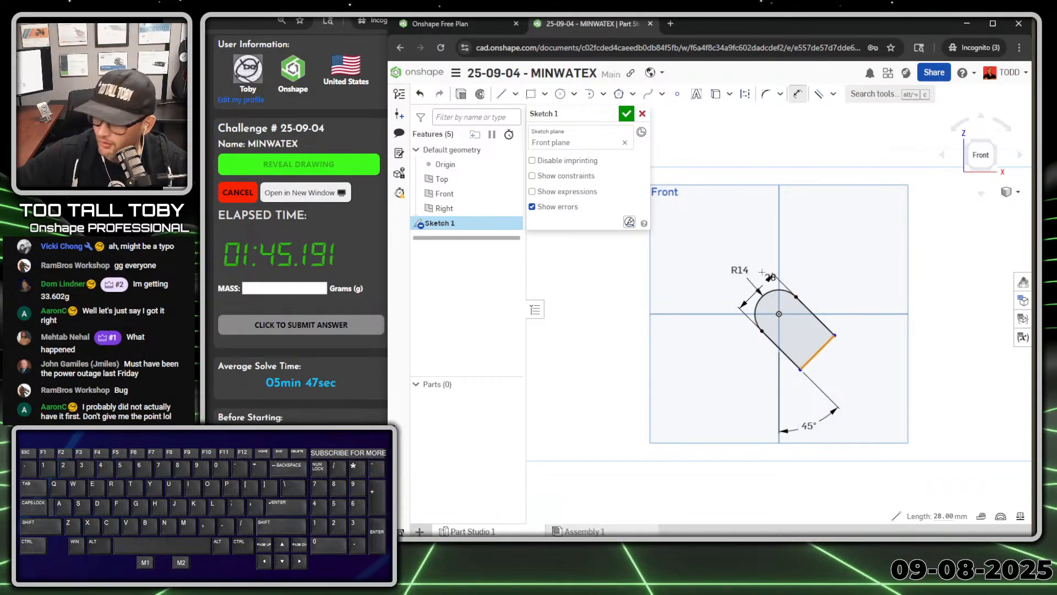
pyautogui.click(773, 289)
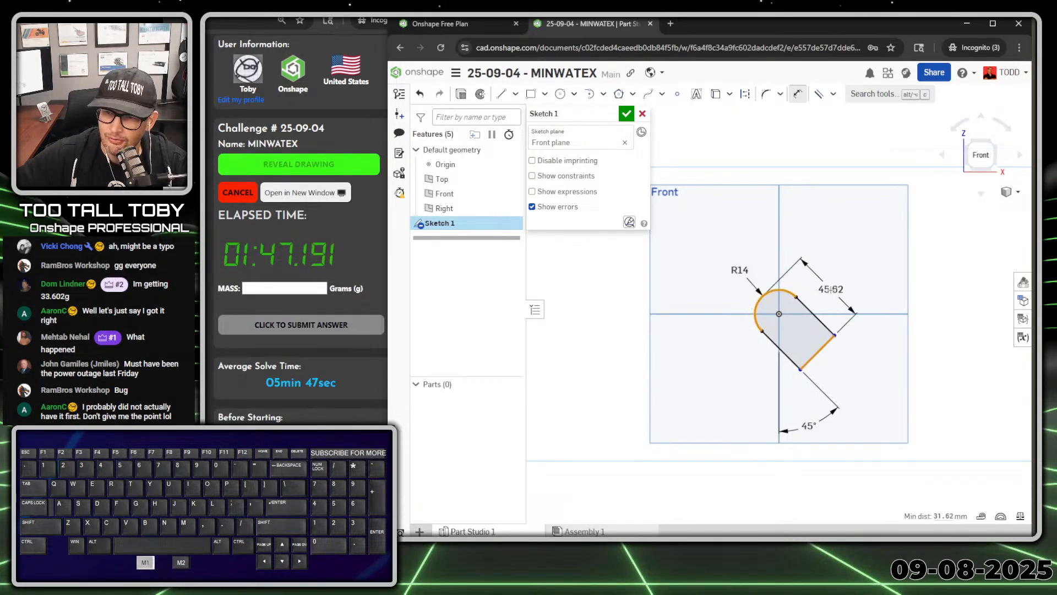
pyautogui.click(832, 291)
pyautogui.write('45')
pyautogui.press('Return')
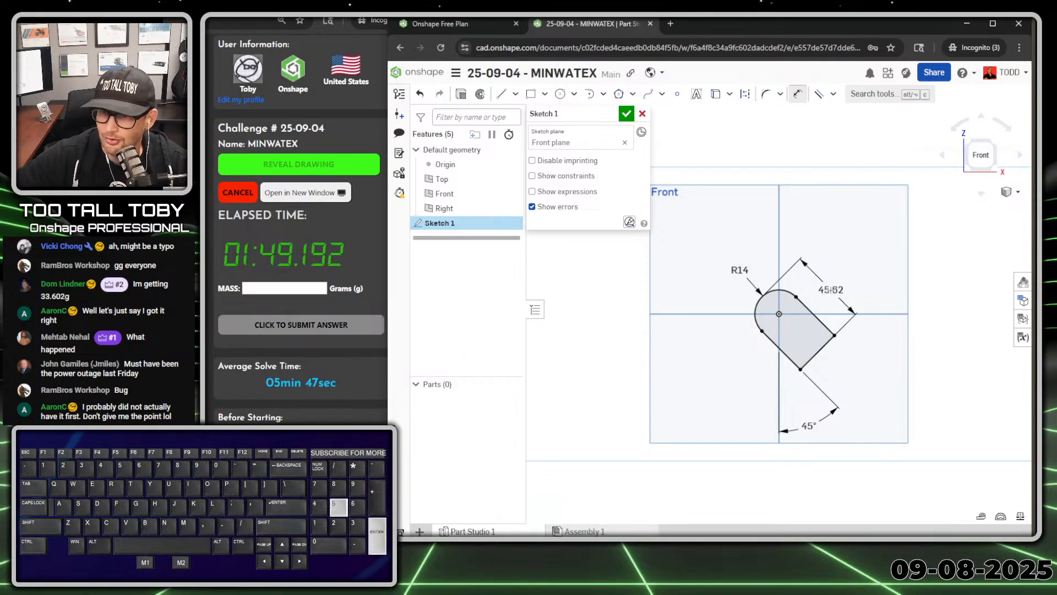
# Extrude the rounded profile 2 mm as a new part.
pyautogui.press('s')
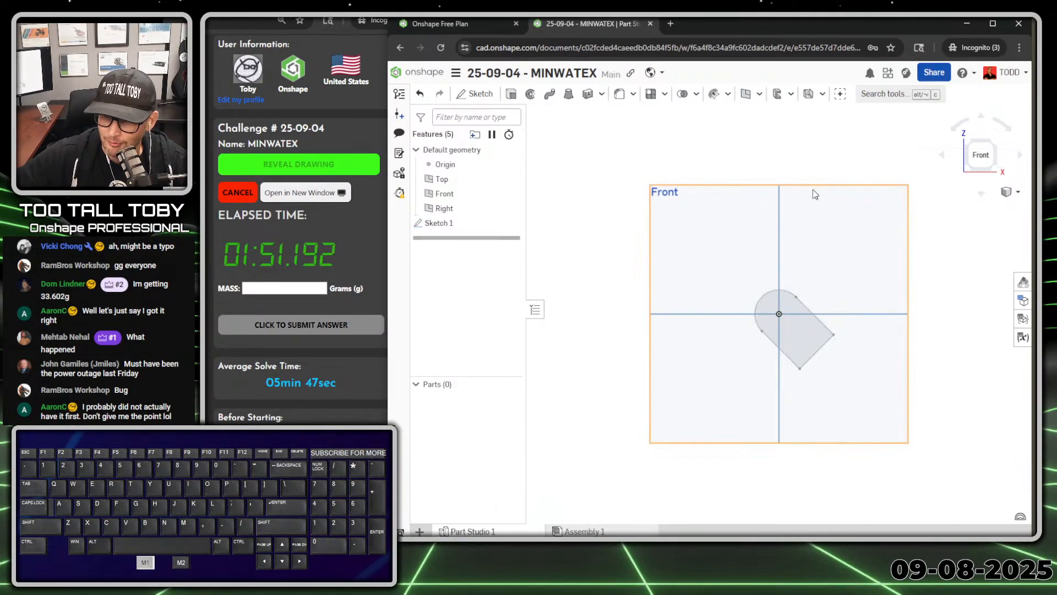
pyautogui.click(673, 257)
pyautogui.click(611, 210)
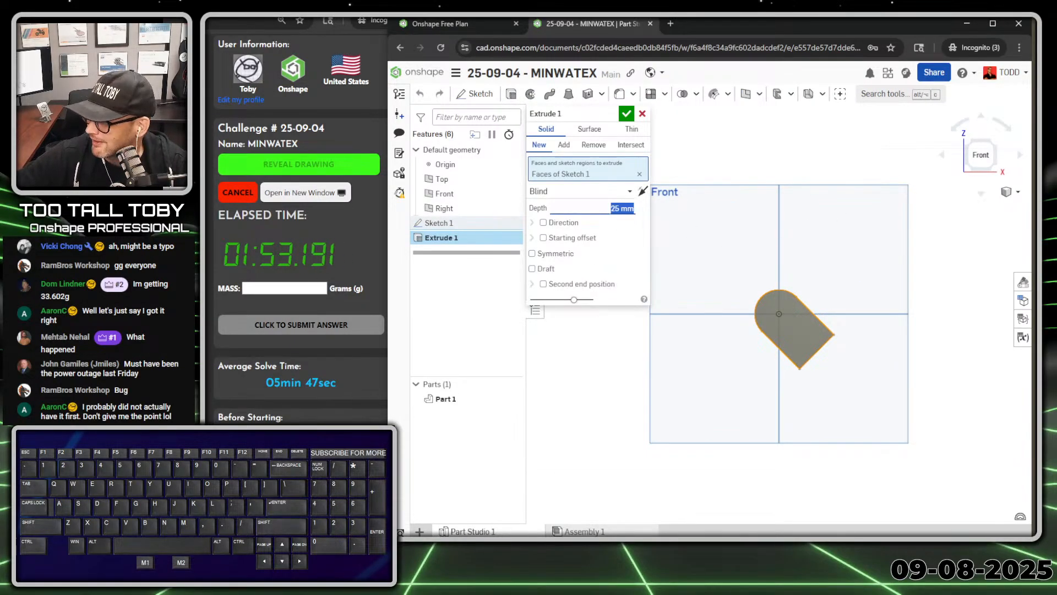
pyautogui.write('2')
pyautogui.press('Return')
pyautogui.moveTo(726, 237); pyautogui.dragTo(747, 342, button='right')
pyautogui.scroll(6, 817, 329)
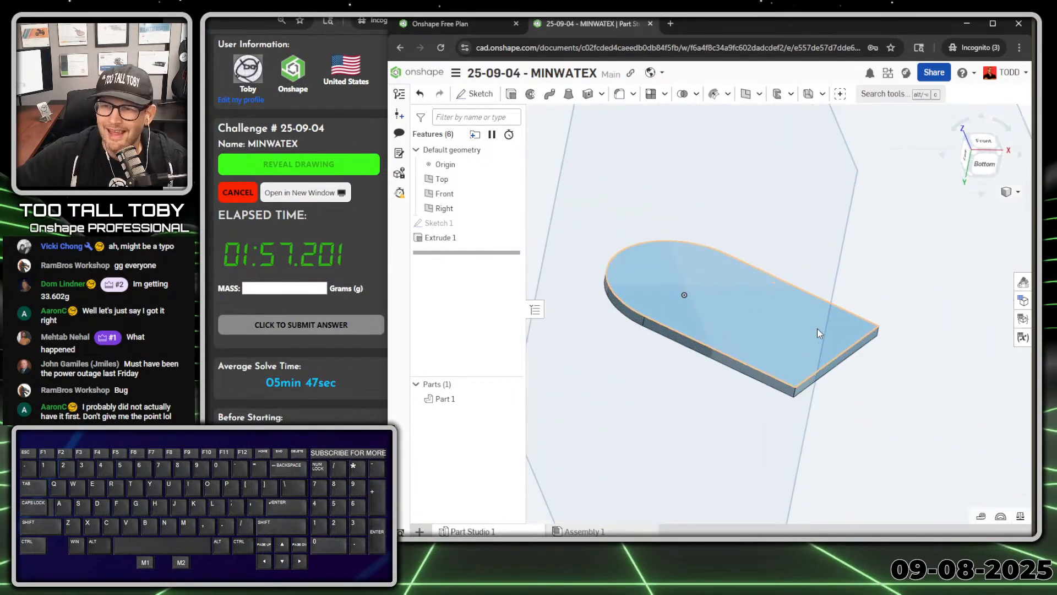
pyautogui.click(813, 356)
pyautogui.press('s')
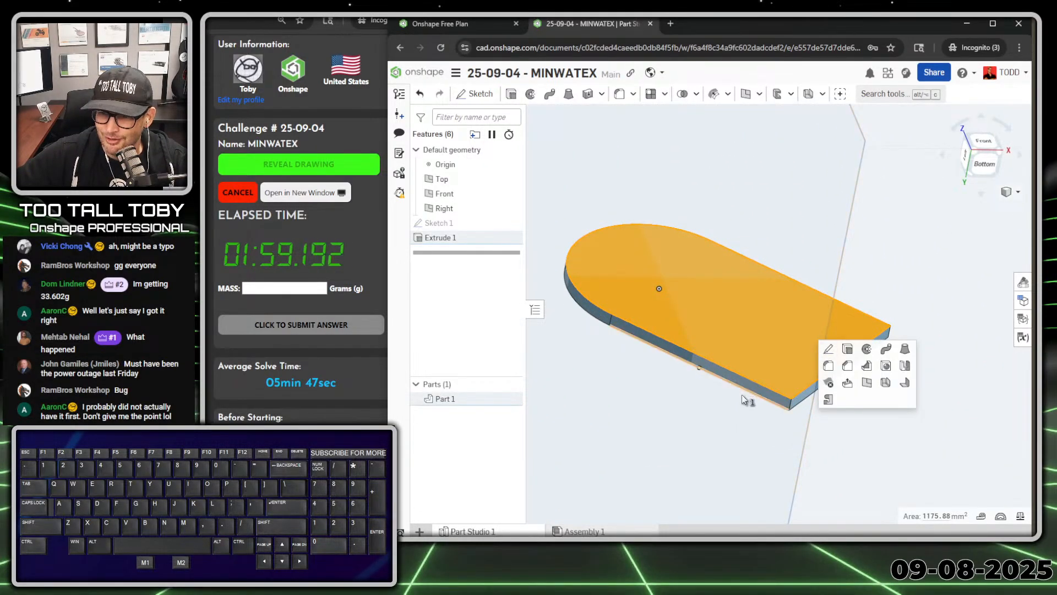
pyautogui.click(702, 444)
pyautogui.scroll(-6, 711, 406)
pyautogui.press('Escape')
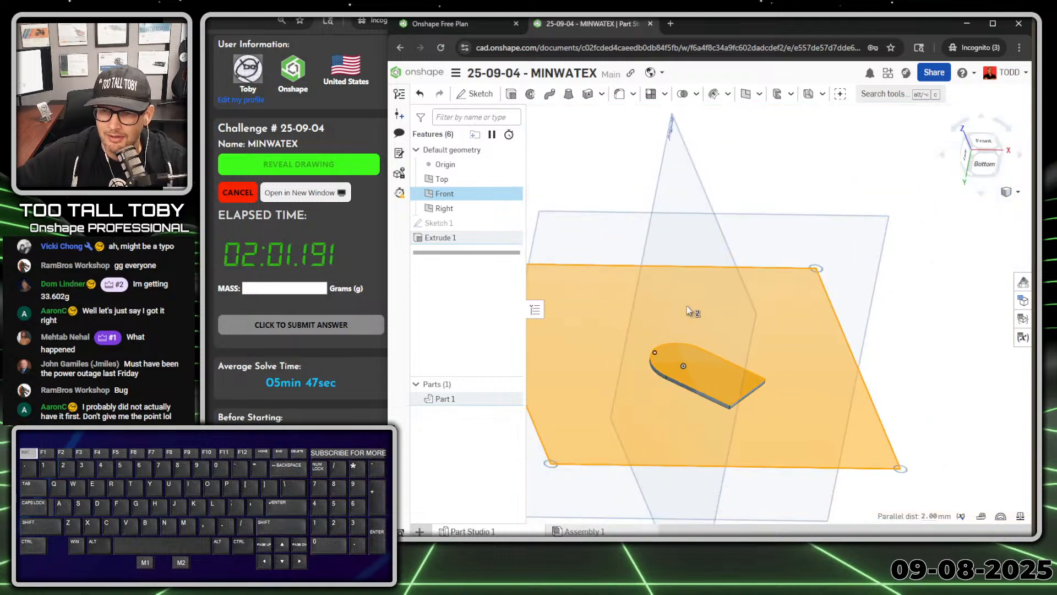
pyautogui.press('s')
pyautogui.click(621, 449)
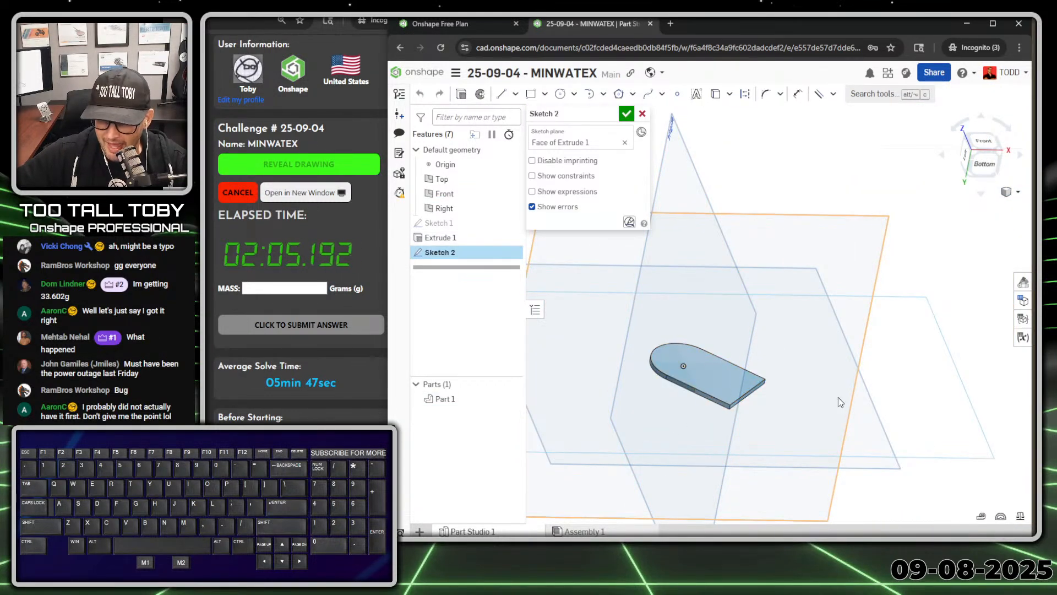
pyautogui.click(641, 114)
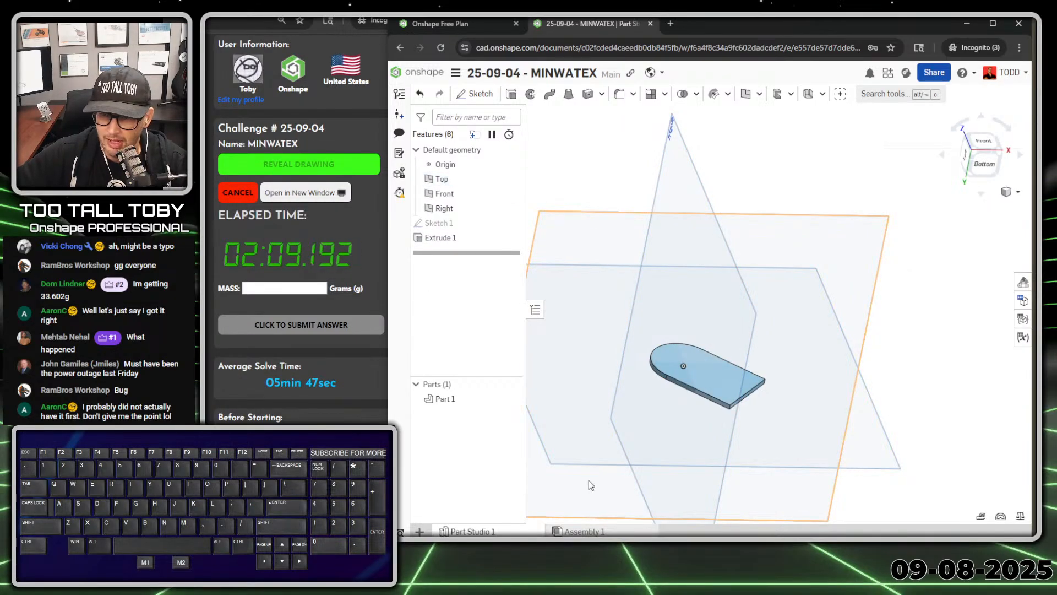
# Start a sketch on the Front plane and draw a line along the plate's straight end, corner to corner.
pyautogui.click(571, 466)
pyautogui.press('s')
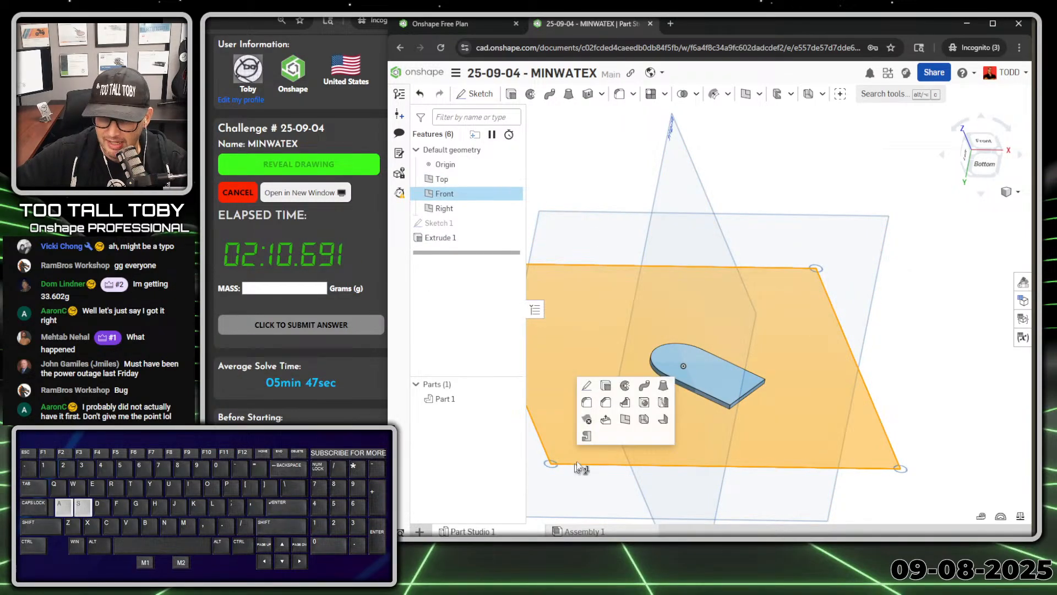
pyautogui.click(588, 386)
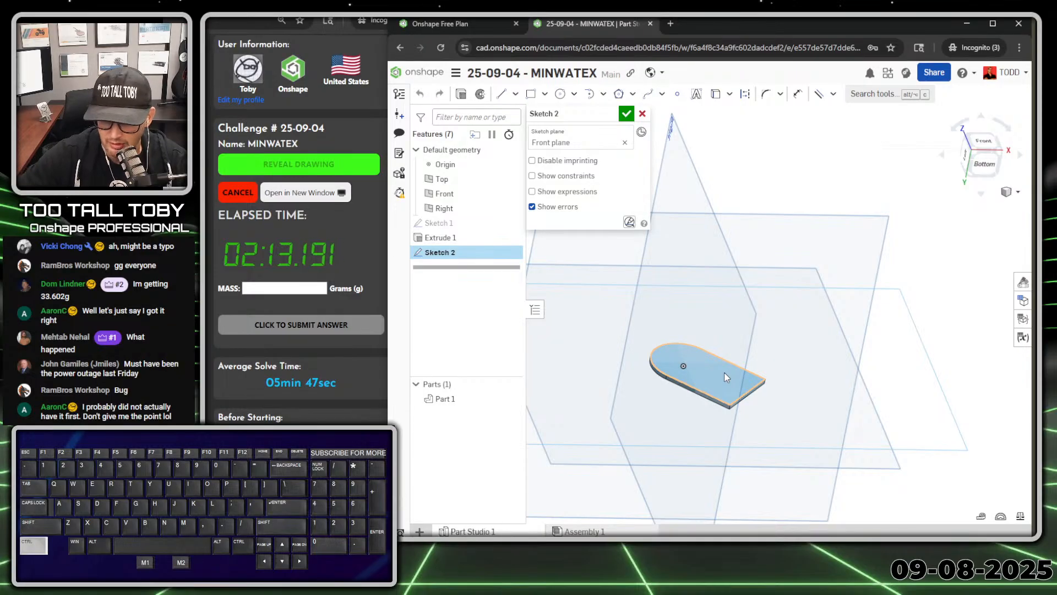
pyautogui.hotkey('ctrl', 'n')
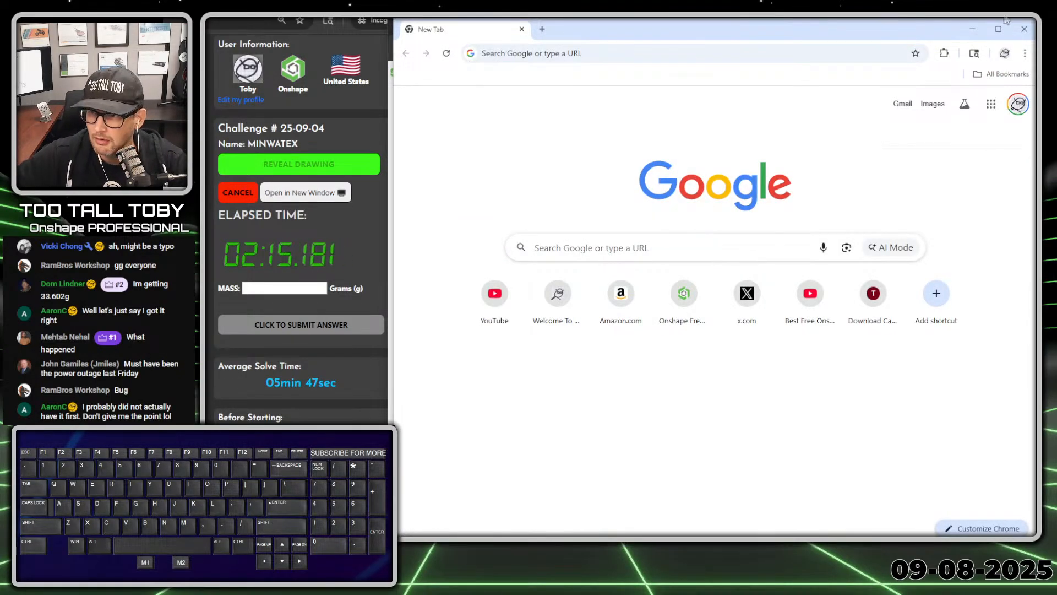
pyautogui.click(1024, 29)
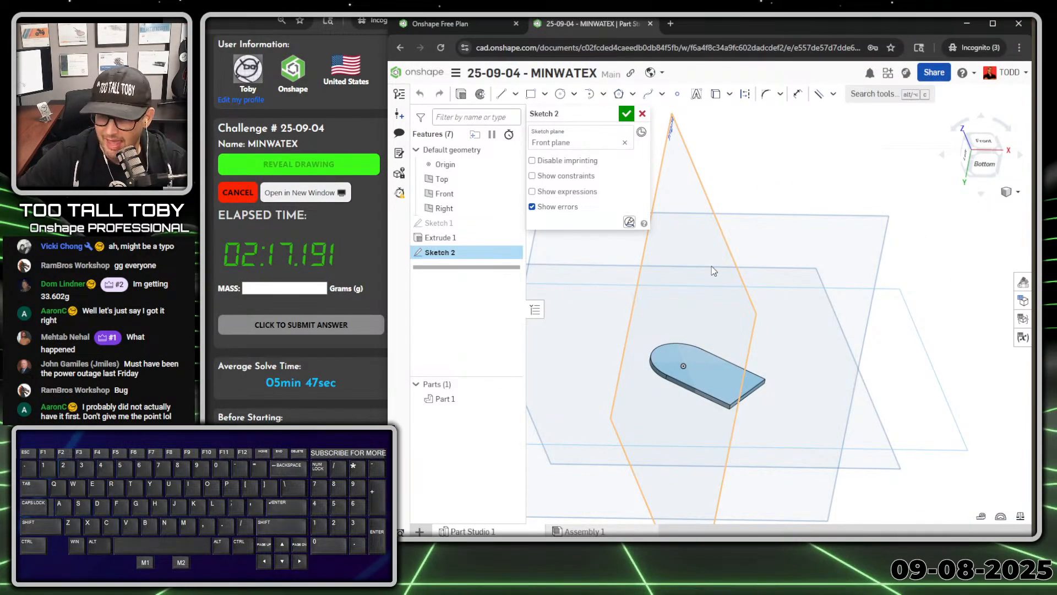
pyautogui.press('n')
pyautogui.scroll(3, 831, 377)
pyautogui.press('s')
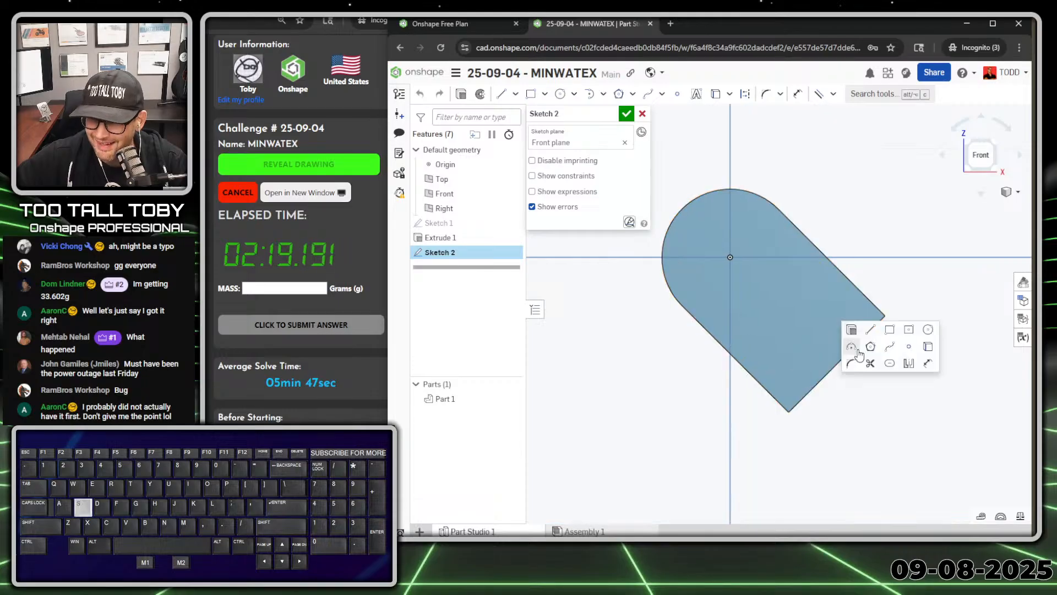
pyautogui.click(871, 329)
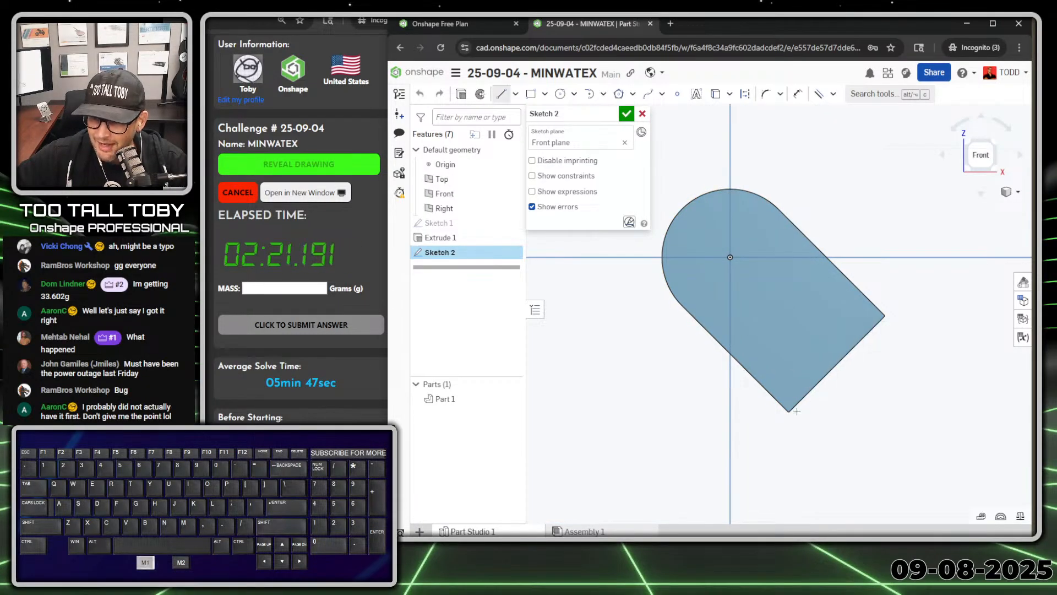
pyautogui.click(796, 411)
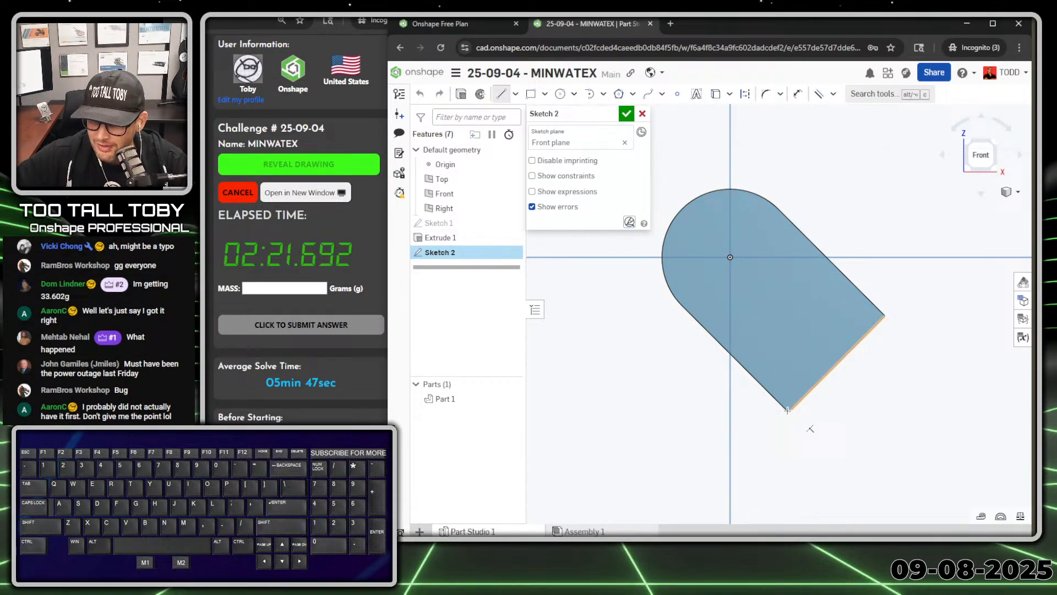
pyautogui.click(884, 315)
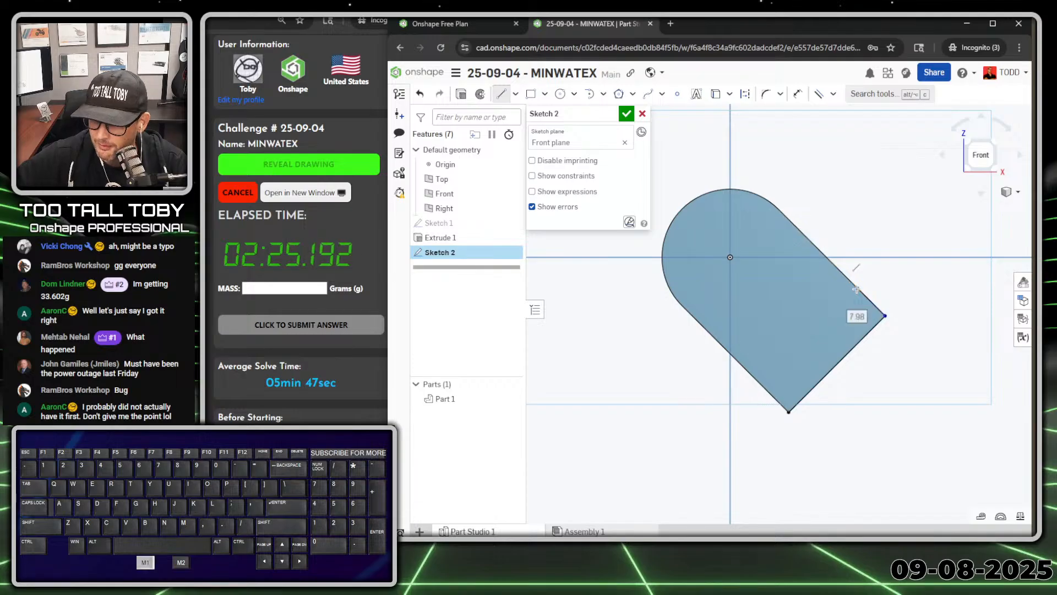
# Continue the outline 9 mm along the plate's side edge and back across its width to close a rectangular strip.
pyautogui.write('9')
pyautogui.press('Return')
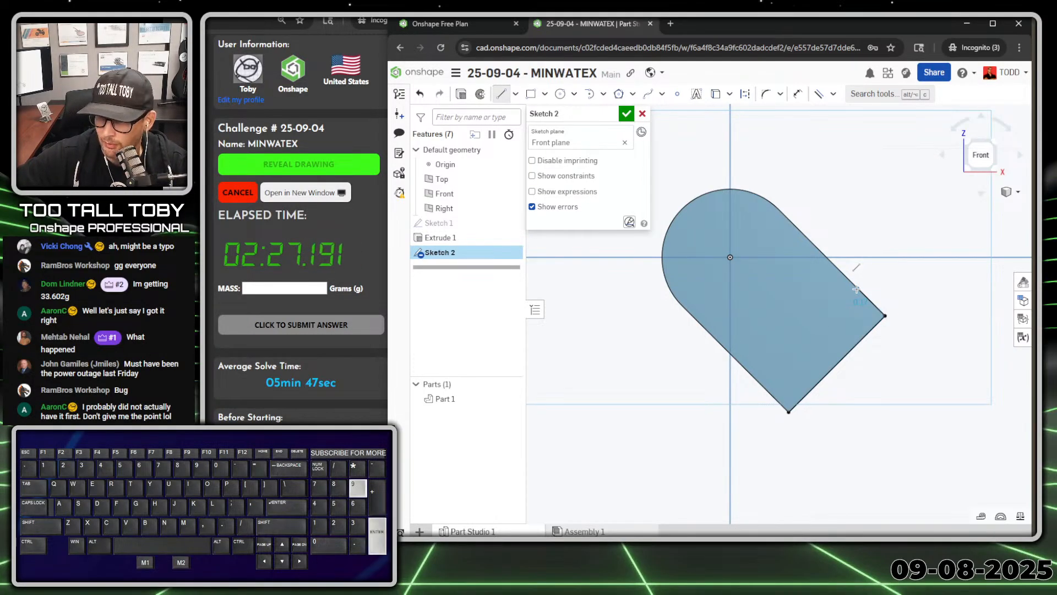
pyautogui.click(758, 381)
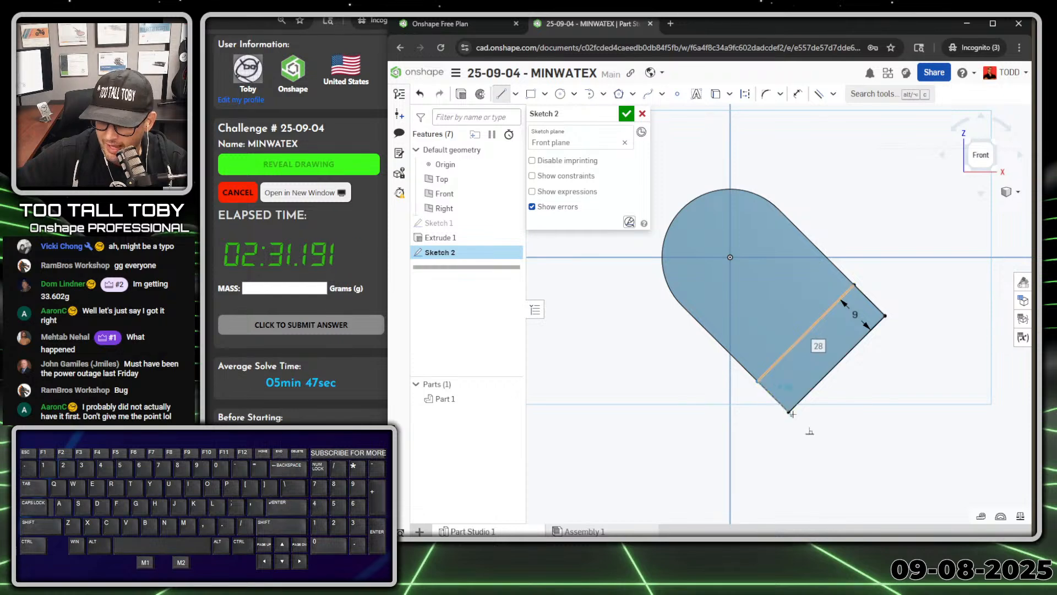
# Extrude the rectangular strip 6 mm, adding it to the plate.
pyautogui.moveTo(802, 335); pyautogui.dragTo(827, 234, button='middle')
pyautogui.press('s')
pyautogui.click(843, 224)
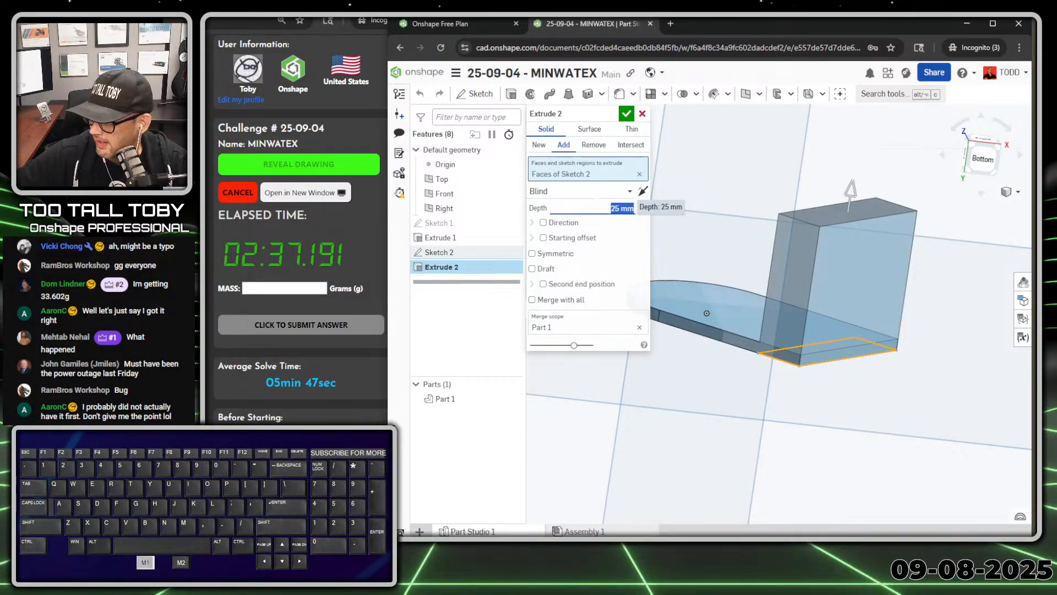
pyautogui.write('6')
pyautogui.press('Return')
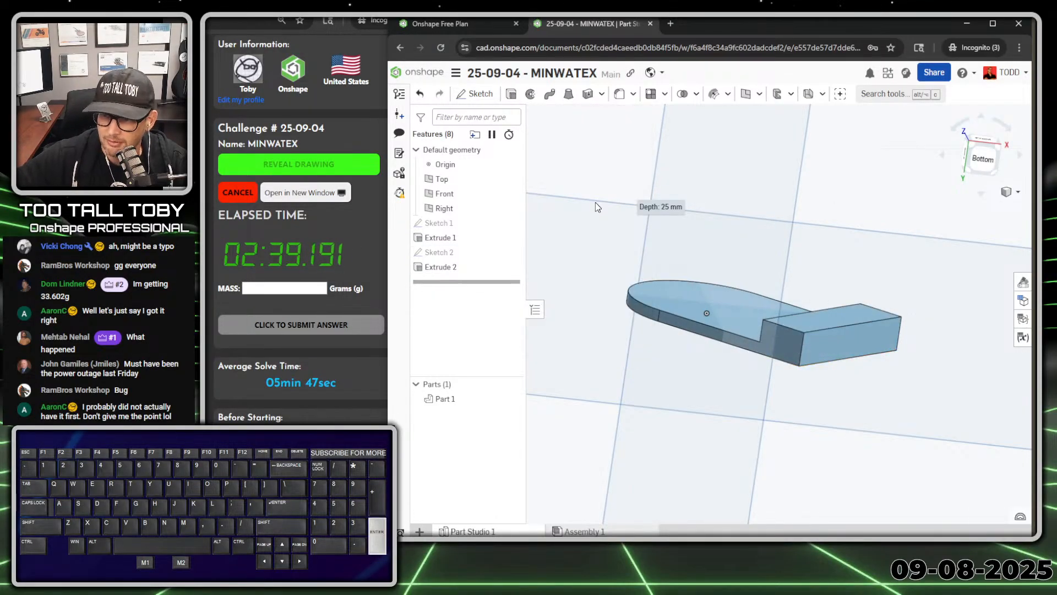
# Apply a full round fillet to the plate's straight end face, between the raised block's top face and the plate's underside.
pyautogui.click(619, 94)
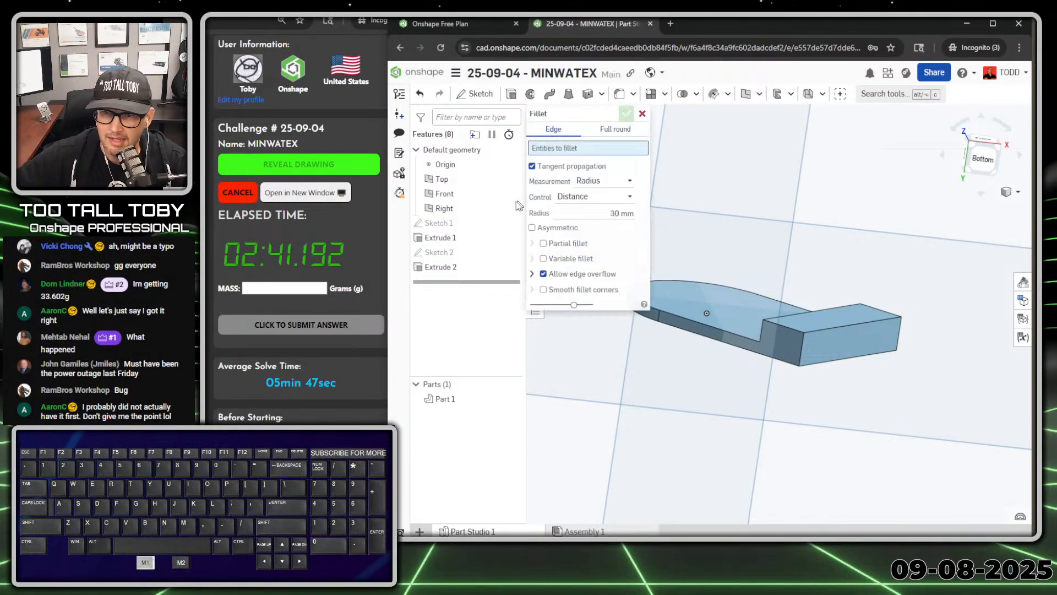
pyautogui.click(615, 129)
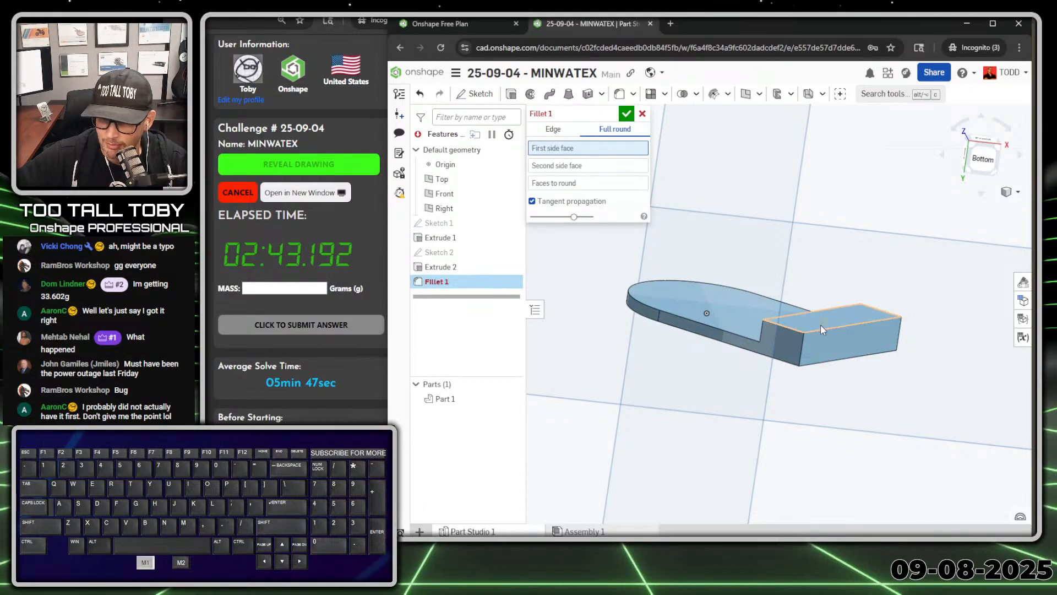
pyautogui.click(821, 325)
pyautogui.moveTo(820, 325); pyautogui.dragTo(808, 362, button='right')
pyautogui.click(814, 355)
pyautogui.click(822, 351)
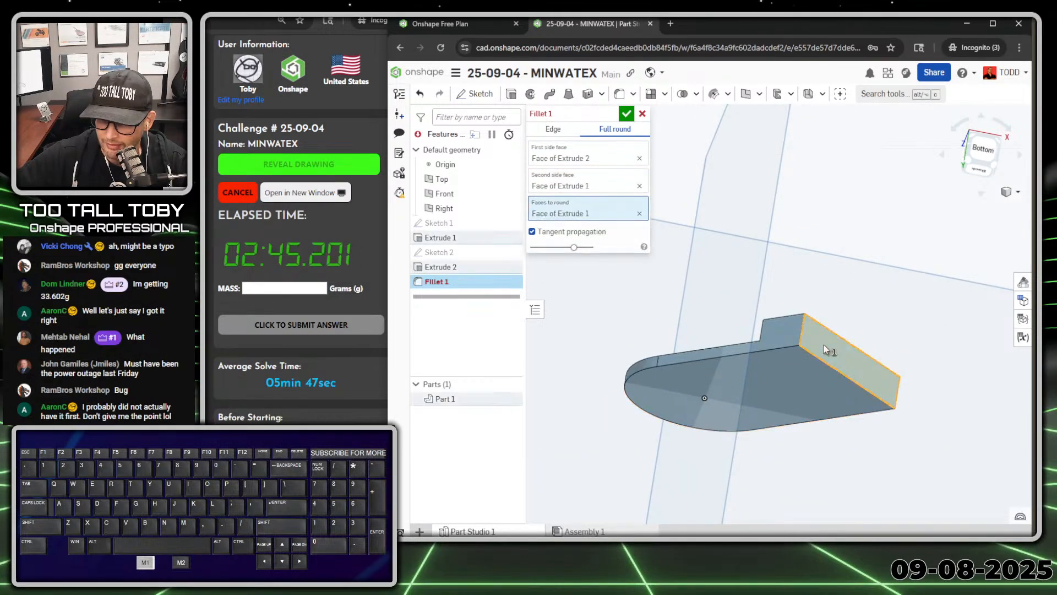
pyautogui.press('Return')
# Start a Shell feature with a thickness of 2 mm.
pyautogui.moveTo(881, 332); pyautogui.dragTo(857, 335, button='right')
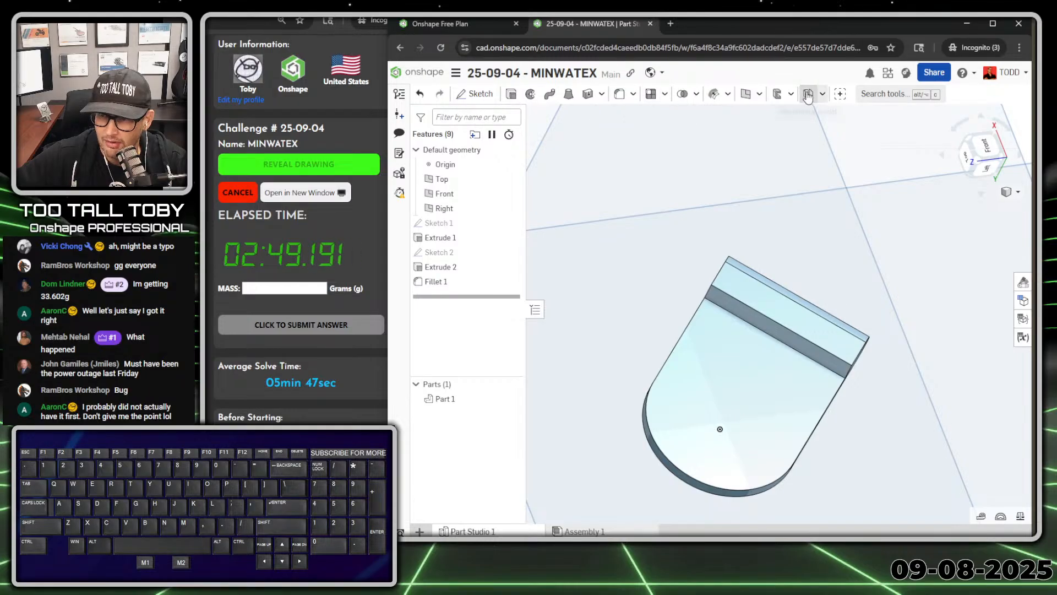
pyautogui.click(876, 98)
pyautogui.write('shell')
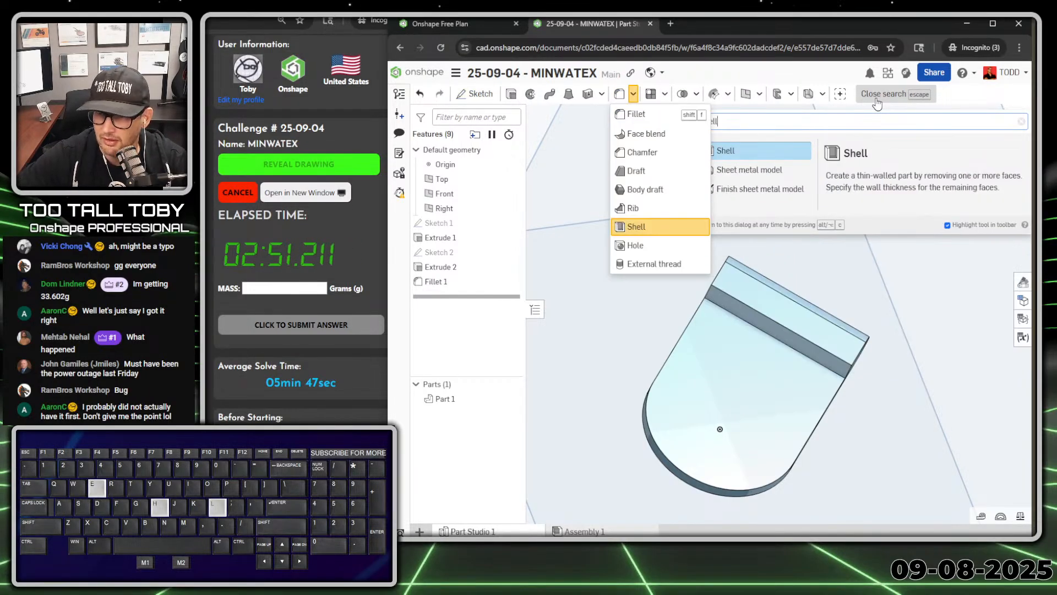
pyautogui.click(747, 150)
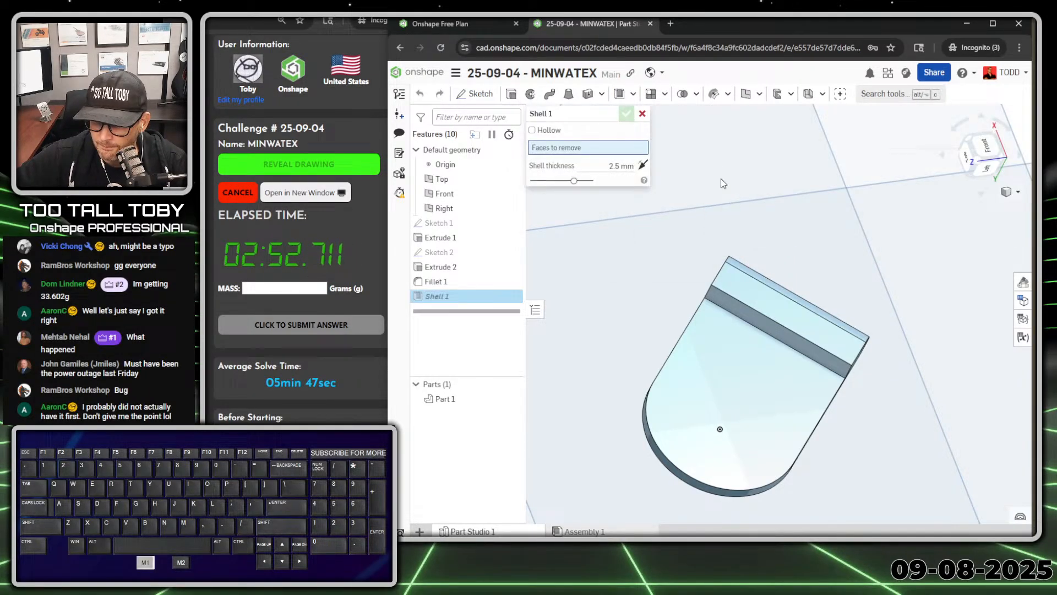
pyautogui.click(602, 166)
pyautogui.write('2')
pyautogui.press('Return')
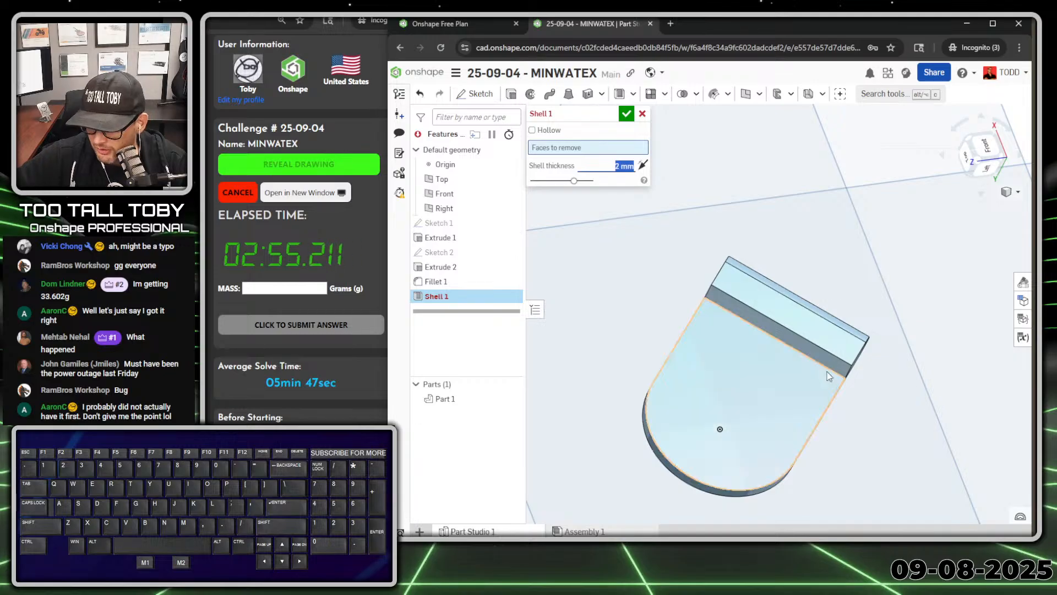
# Remove both side faces and the raised block's inner step face in the shell, leaving a folded flap.
pyautogui.moveTo(827, 375)
pyautogui.mouseDown(button='right')
pyautogui.moveTo(838, 364)
pyautogui.moveTo(842, 373)
pyautogui.mouseUp(button='right')
pyautogui.click(851, 347)
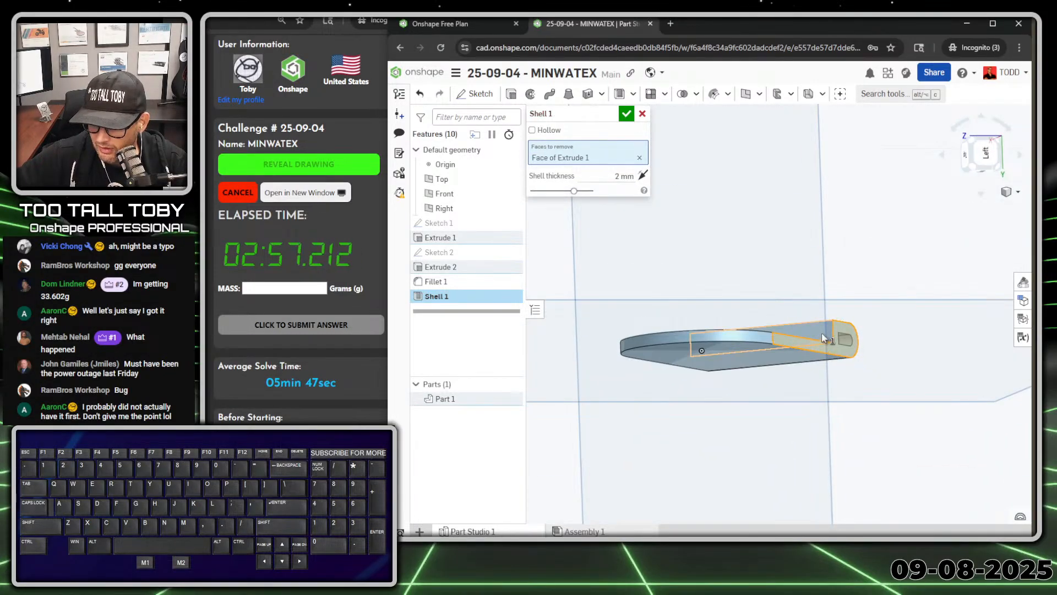
pyautogui.click(827, 335)
pyautogui.moveTo(743, 330); pyautogui.dragTo(788, 332, button='right')
pyautogui.click(688, 349)
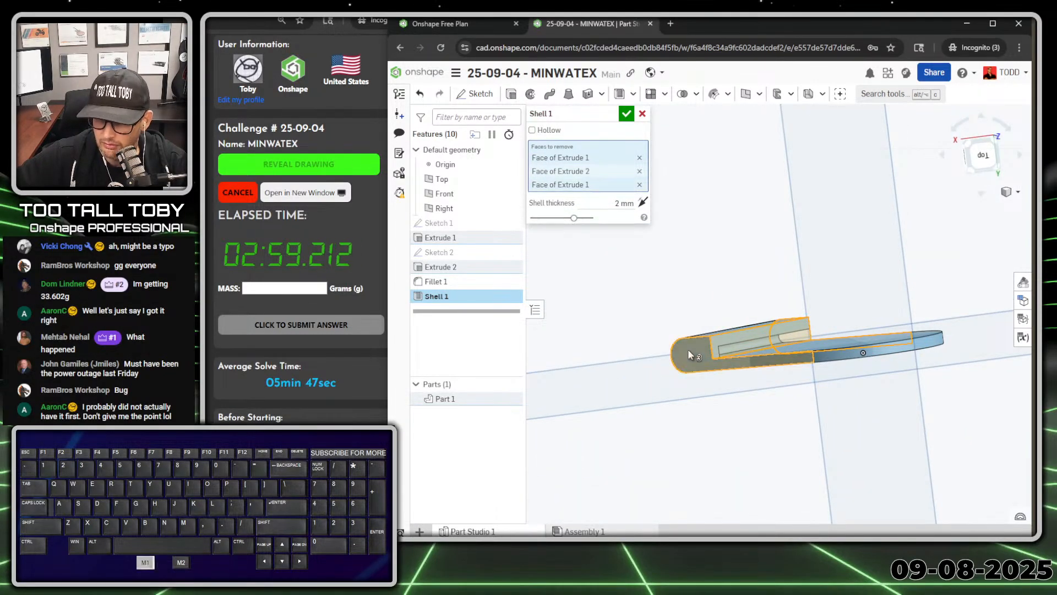
pyautogui.press('Return')
# Start a sketch on the folded flap's outer face and draw a line about 16.6 mm long across the flap, parallel to the plate's side edges.
pyautogui.moveTo(878, 354); pyautogui.dragTo(881, 402, button='right')
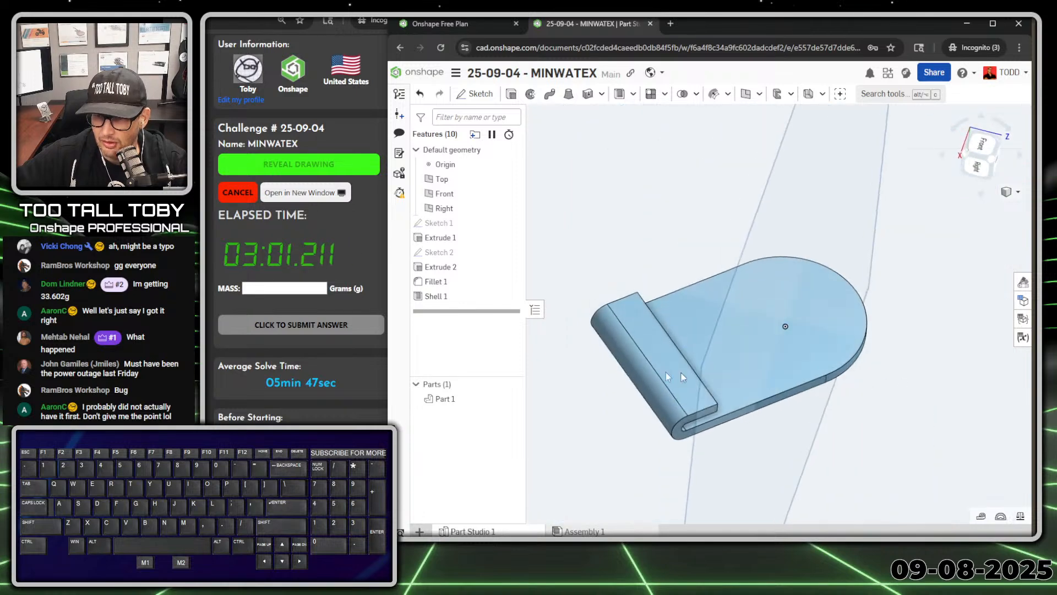
pyautogui.click(655, 336)
pyautogui.press('s')
pyautogui.click(670, 326)
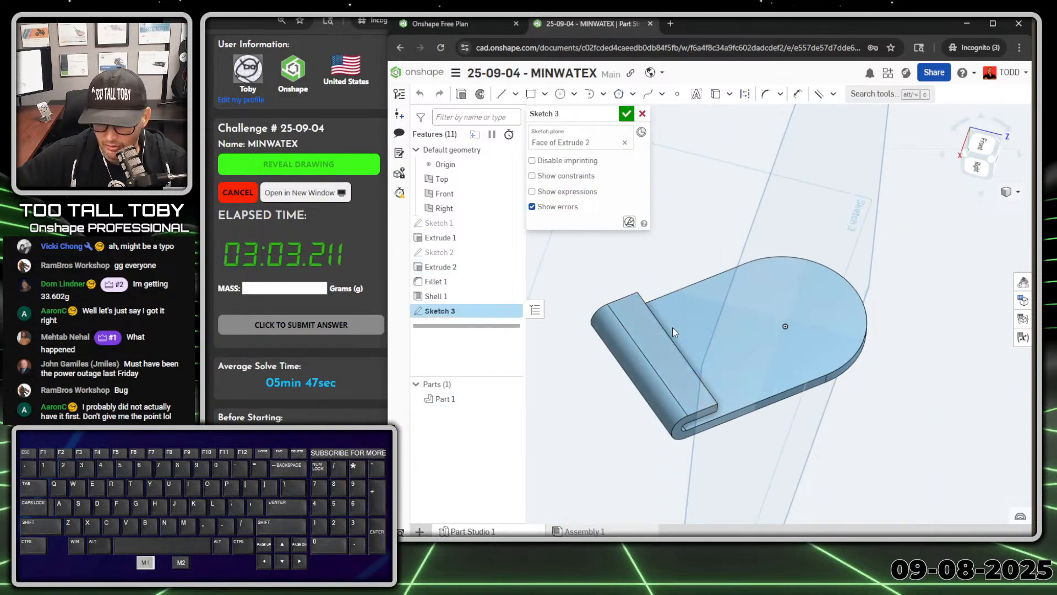
pyautogui.press('n')
pyautogui.press('s')
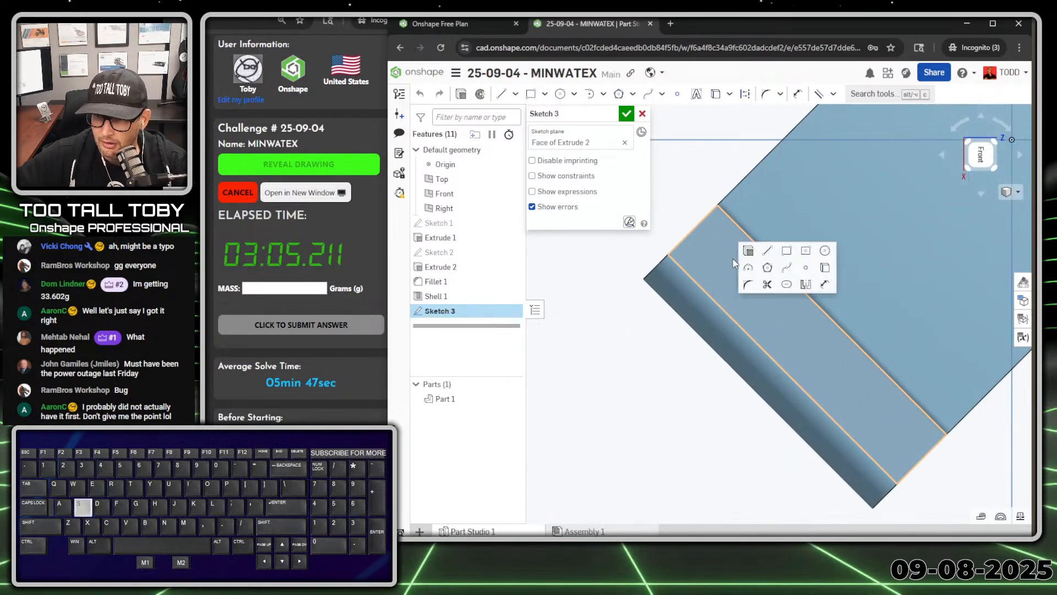
pyautogui.click(751, 254)
pyautogui.click(649, 333)
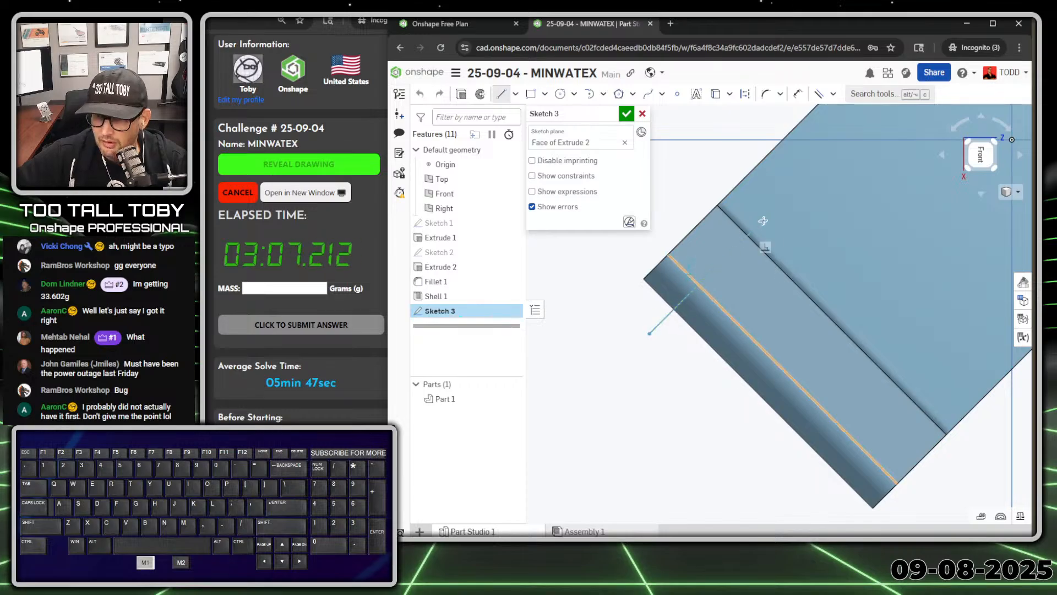
pyautogui.click(786, 197)
pyautogui.press('Escape')
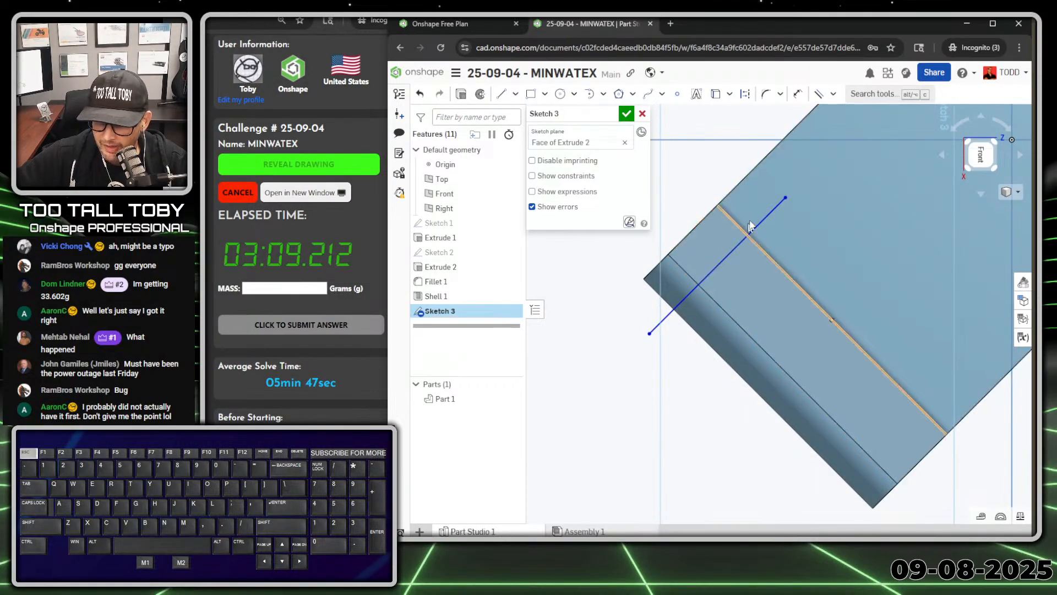
# Create a slot around the sketched line and set its width to 4 mm.
pyautogui.press('s')
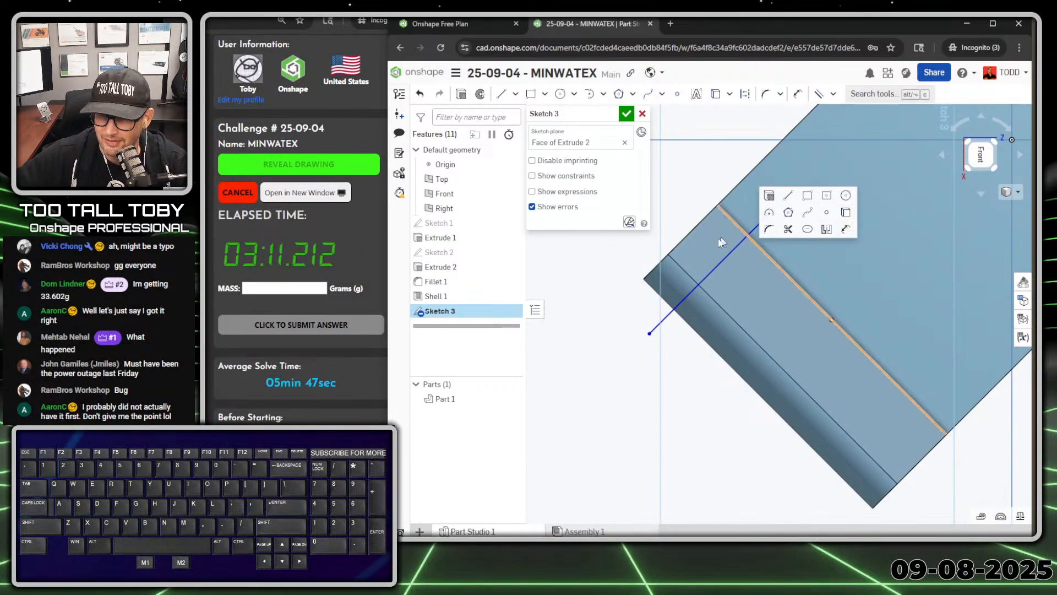
pyautogui.click(715, 266)
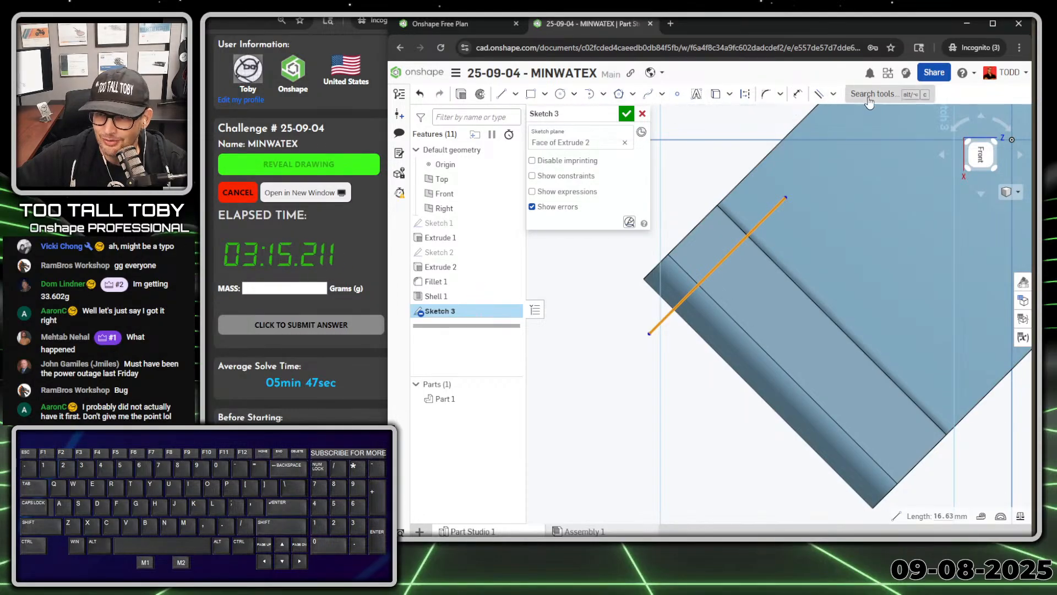
pyautogui.click(873, 94)
pyautogui.write('slot')
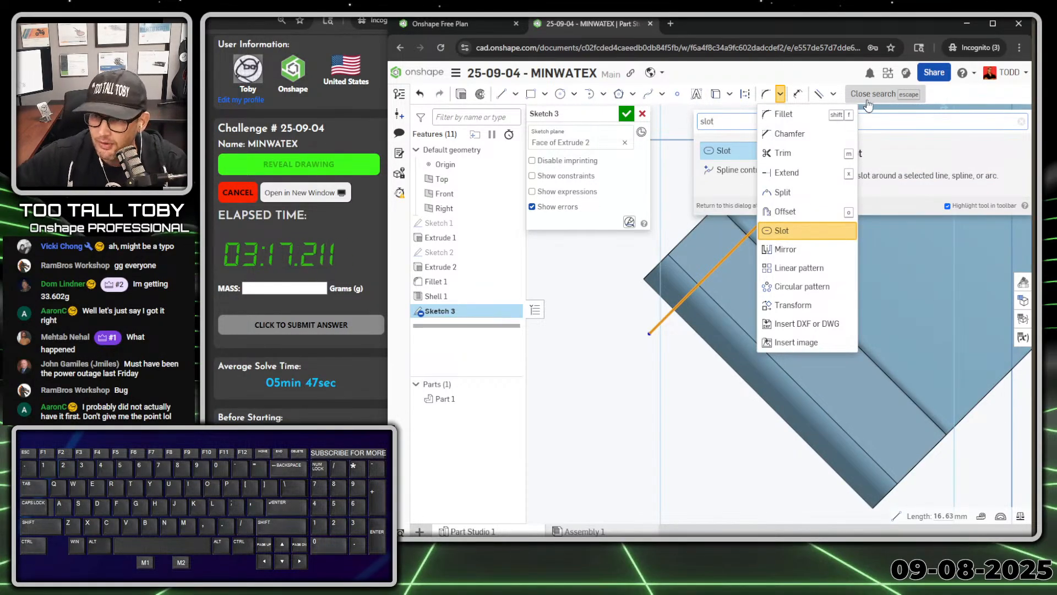
pyautogui.click(717, 150)
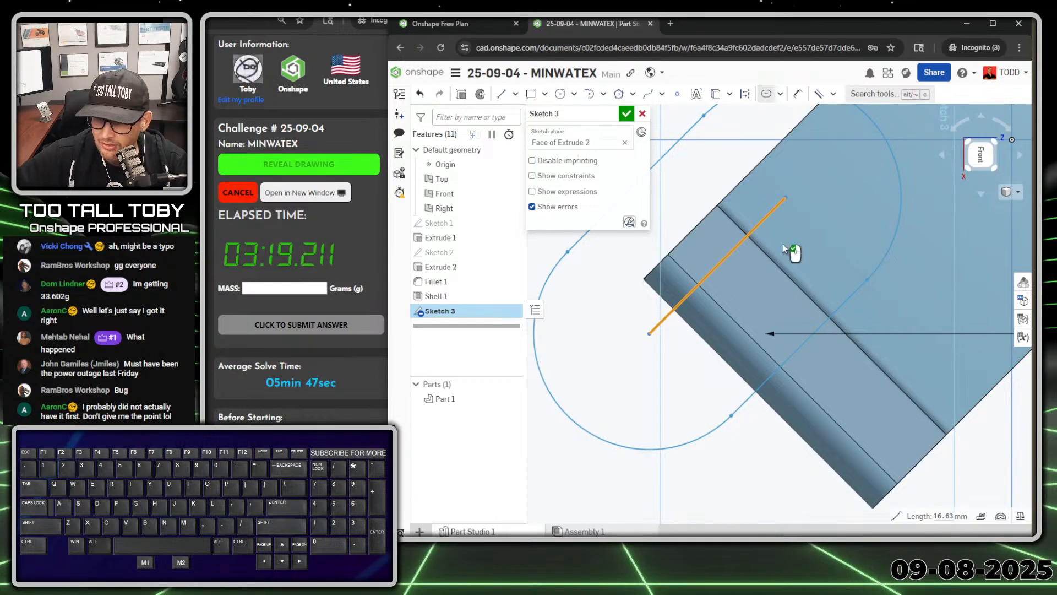
pyautogui.scroll(-5, 858, 286)
pyautogui.doubleClick(955, 303)
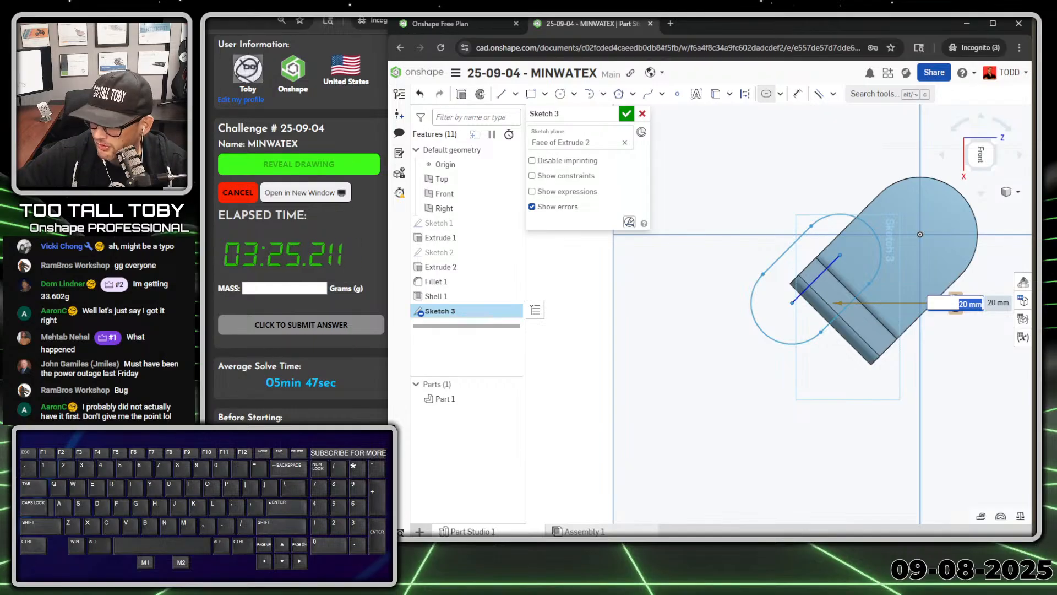
pyautogui.write('4')
pyautogui.press('Return')
pyautogui.scroll(3, 789, 240)
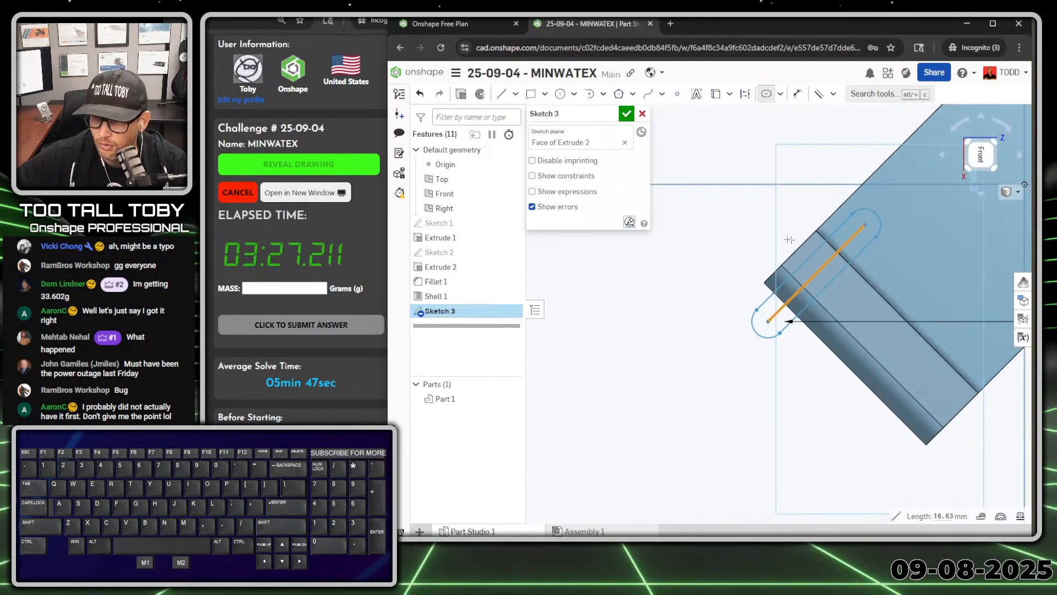
pyautogui.scroll(2, 786, 239)
# Dimension the slot's near side 4 mm from the plate's adjacent side edge, and show Sketch 1 for reference.
pyautogui.press('s')
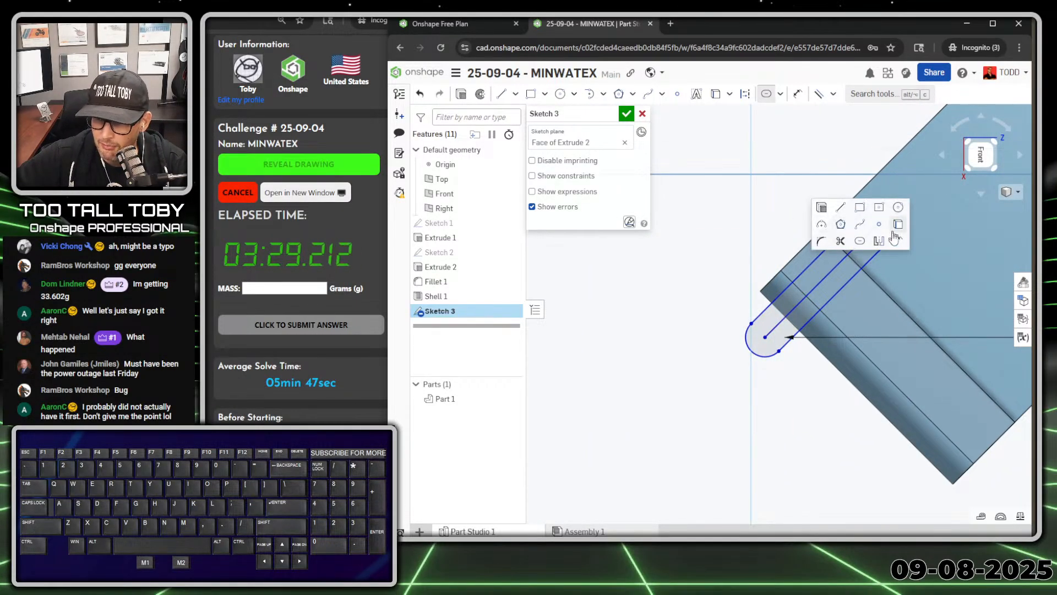
pyautogui.click(895, 240)
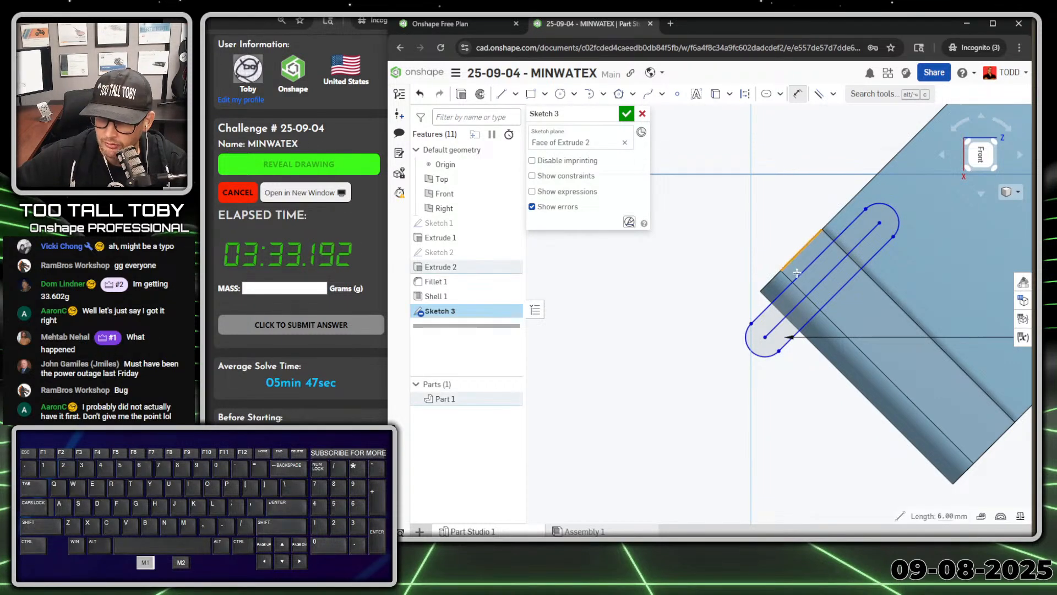
pyautogui.click(792, 275)
pyautogui.click(701, 298)
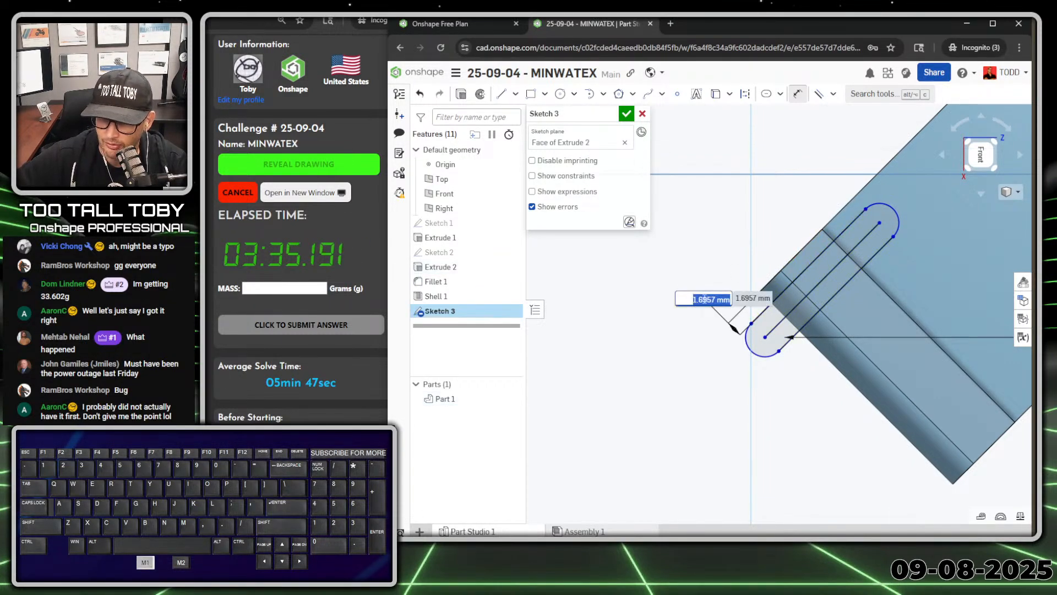
pyautogui.write('4')
pyautogui.press('Return')
pyautogui.scroll(-3, 928, 399)
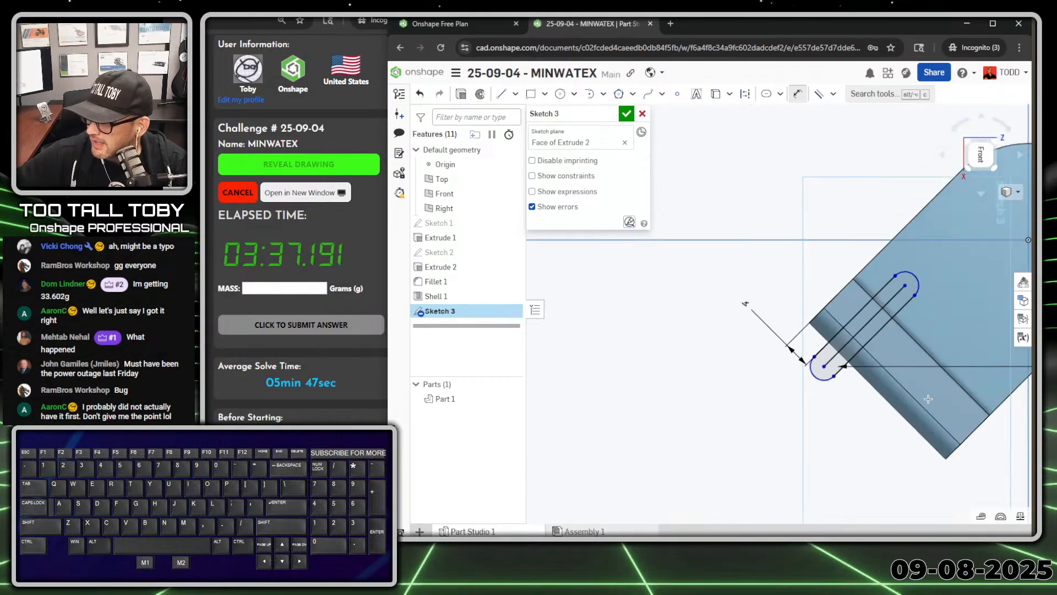
pyautogui.keyDown('ctrl'); pyautogui.moveTo(927, 392); pyautogui.dragTo(821, 327, button='middle'); pyautogui.keyUp('ctrl')
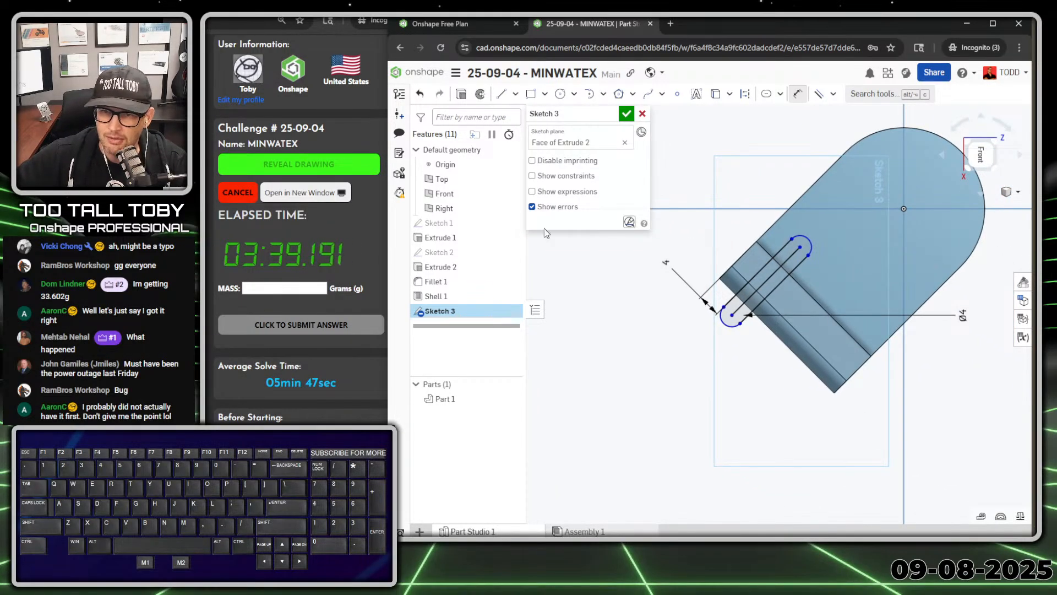
pyautogui.click(511, 224)
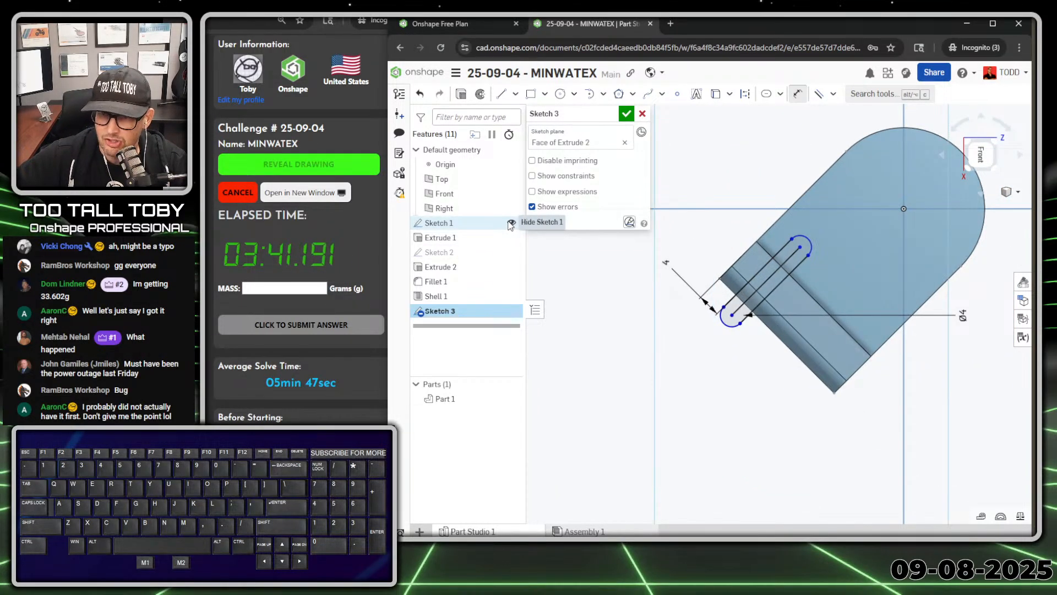
pyautogui.click(727, 287)
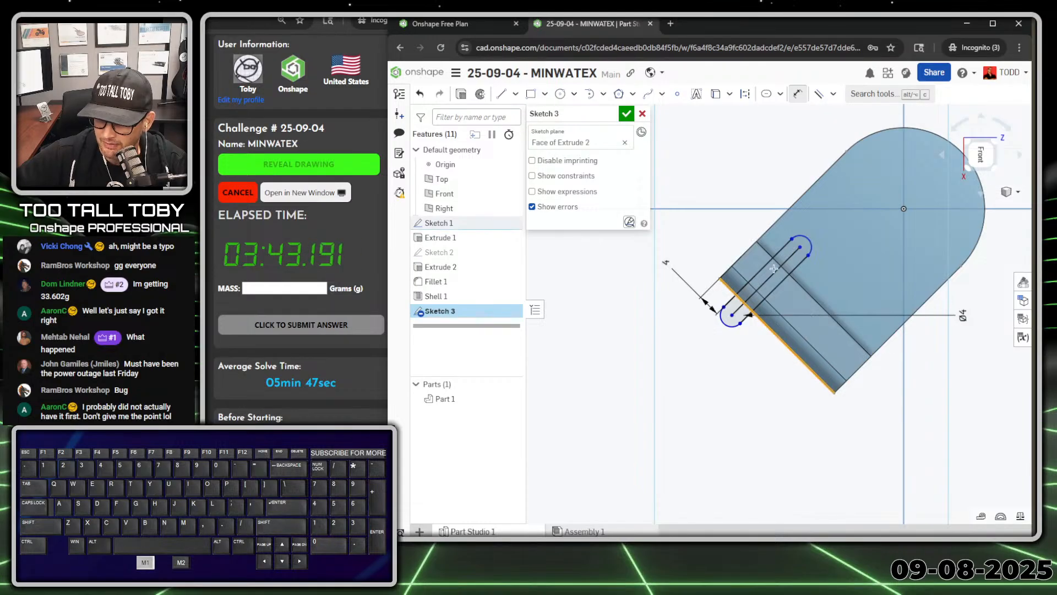
pyautogui.click(804, 247)
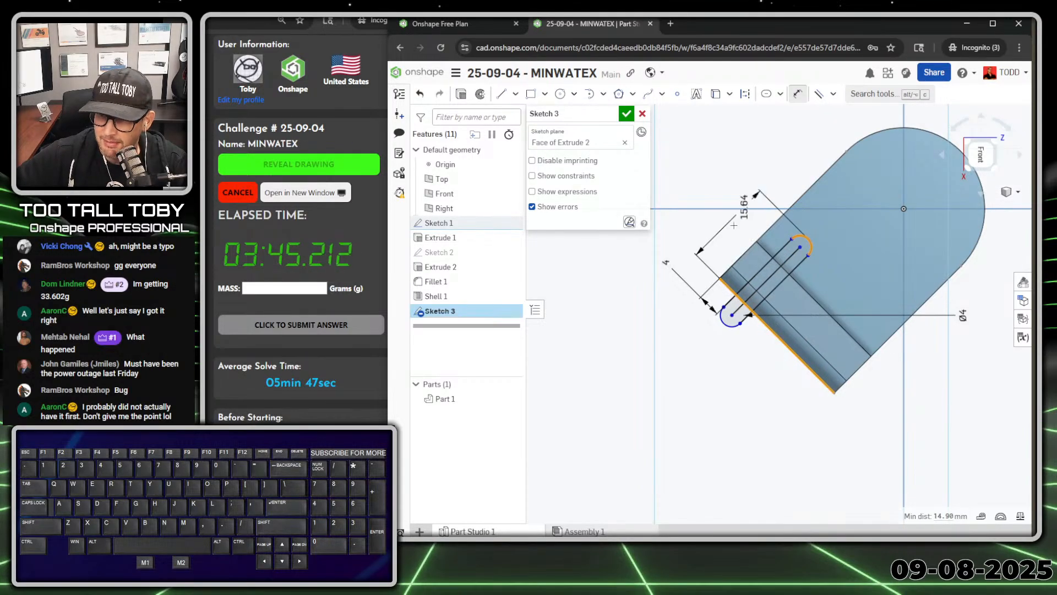
pyautogui.click(733, 226)
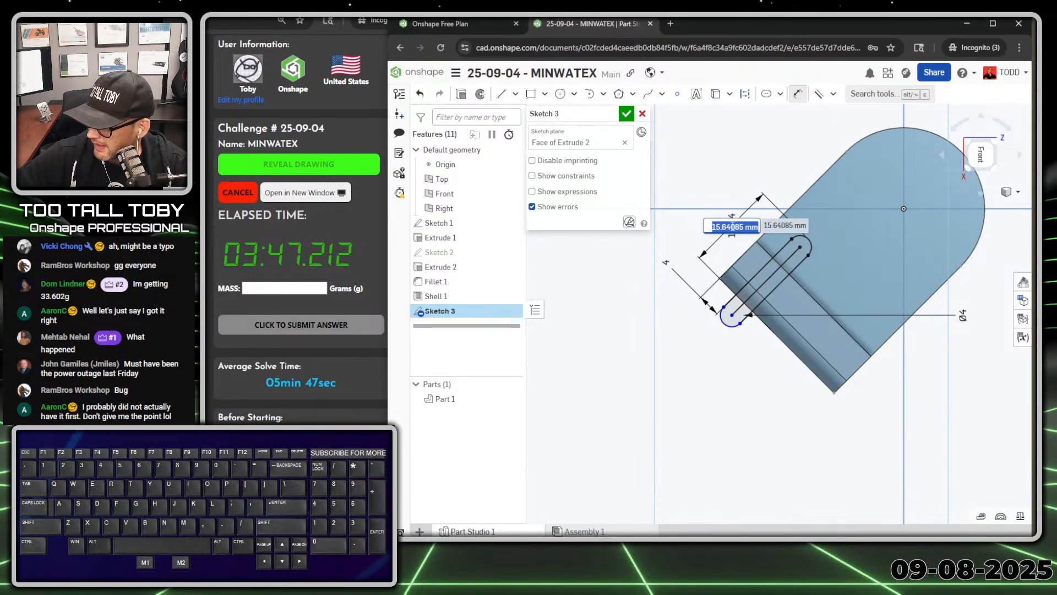
pyautogui.press('Escape')
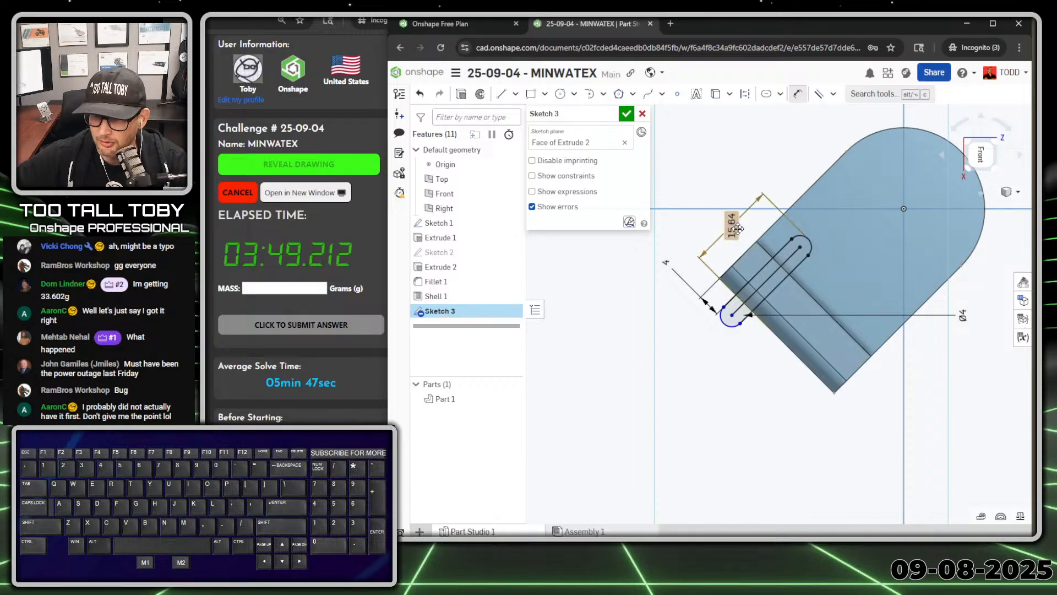
pyautogui.click(721, 235)
pyautogui.press('Delete')
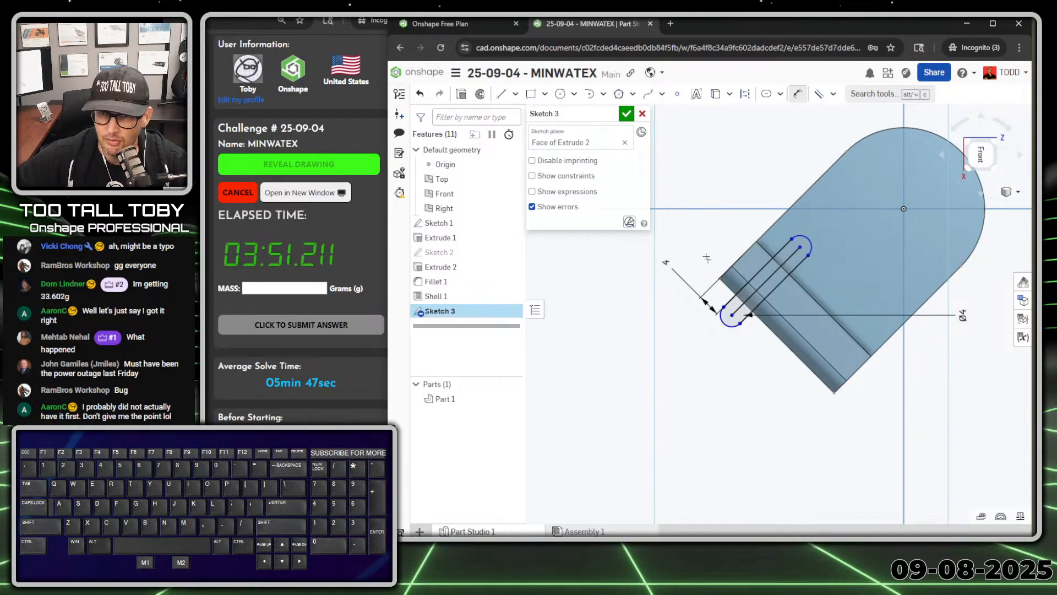
# Dimension the centre of the slot's inner arc 14 mm from Sketch 1's straight end line.
pyautogui.click(734, 291)
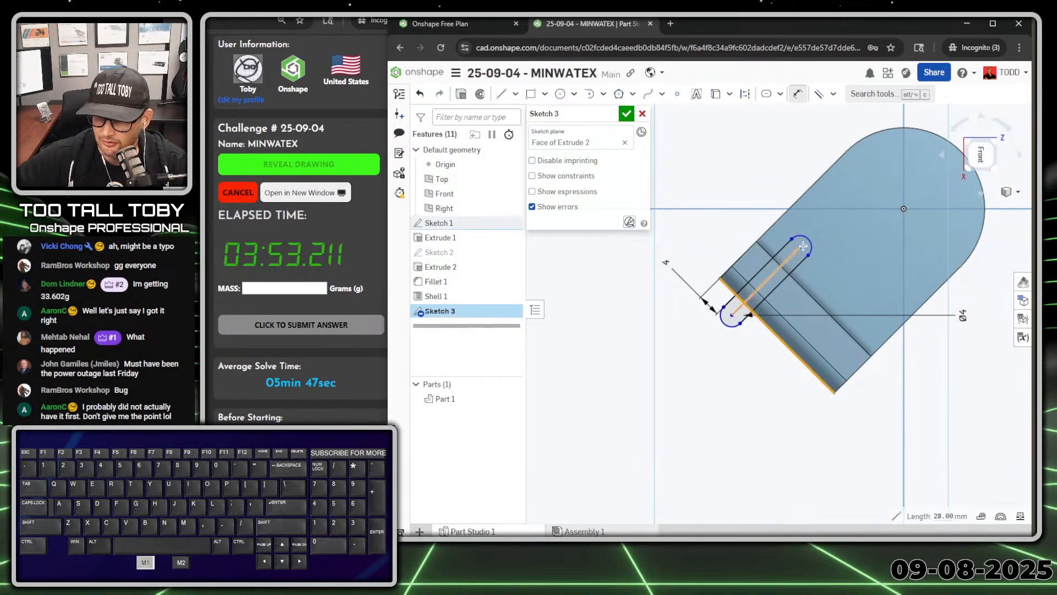
pyautogui.click(800, 247)
pyautogui.click(718, 229)
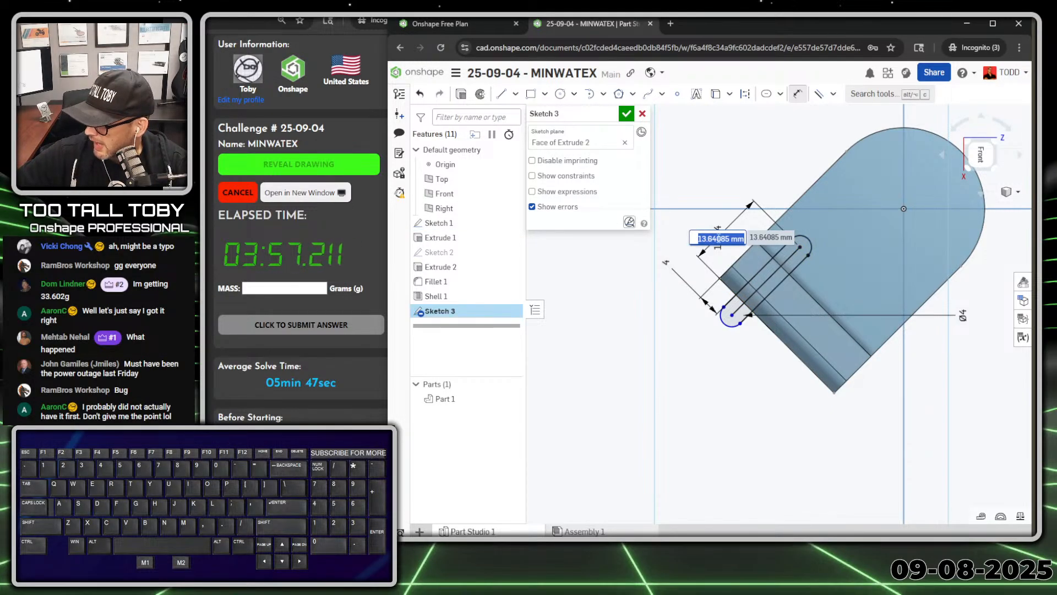
pyautogui.write('14')
pyautogui.press('Return')
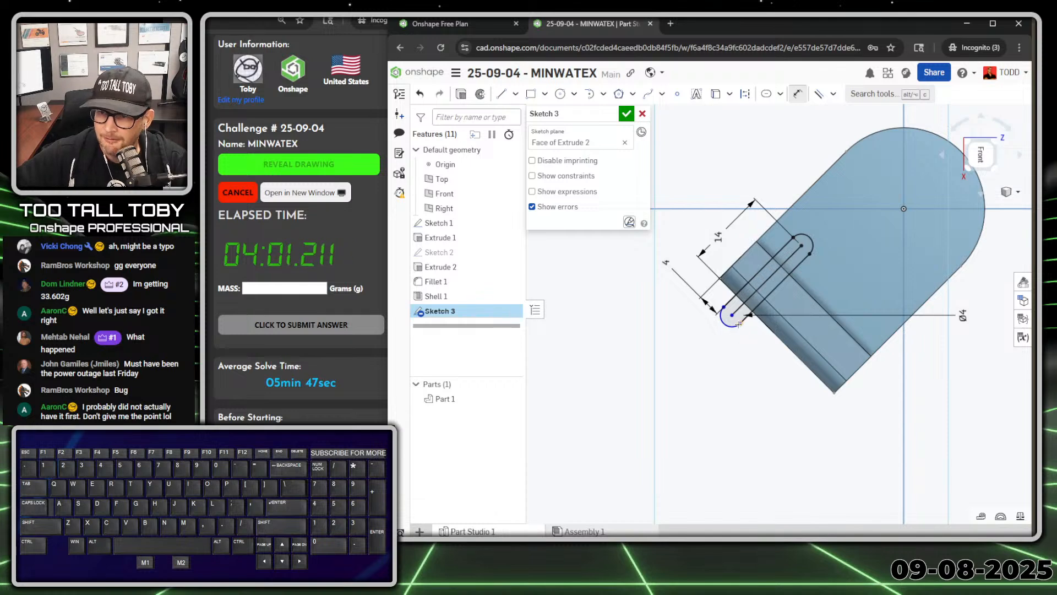
# Make the centre of the slot's outer arc coincident with Sketch 1's straight end line.
pyautogui.scroll(2, 750, 305)
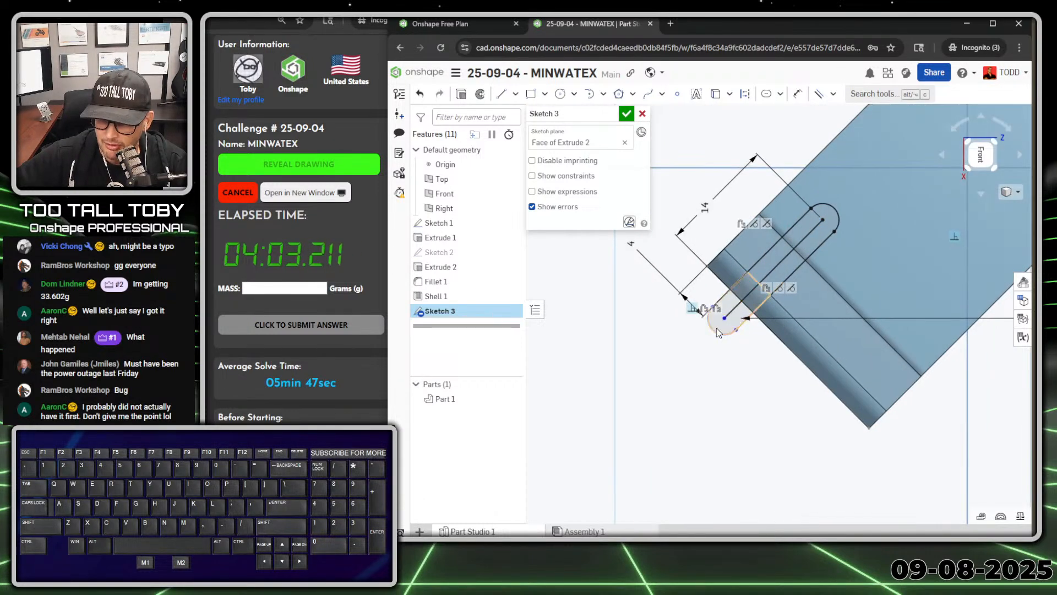
pyautogui.moveTo(724, 319); pyautogui.dragTo(733, 313)
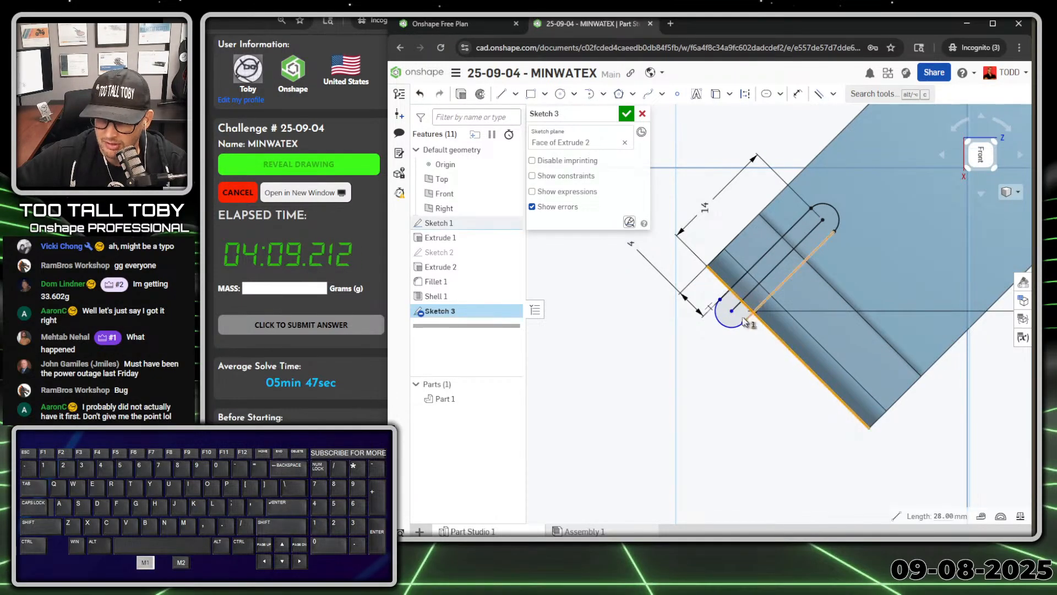
pyautogui.click(734, 313)
pyautogui.press('i')
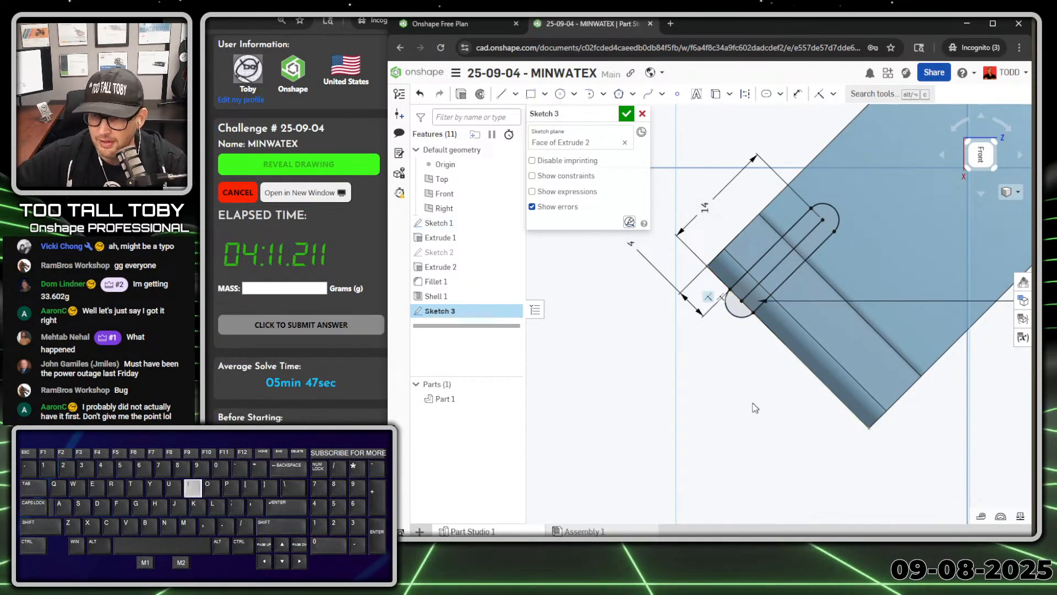
# Finish the slot sketch and cut it through all of the part with an Extrude set to Remove.
pyautogui.scroll(-5, 735, 394)
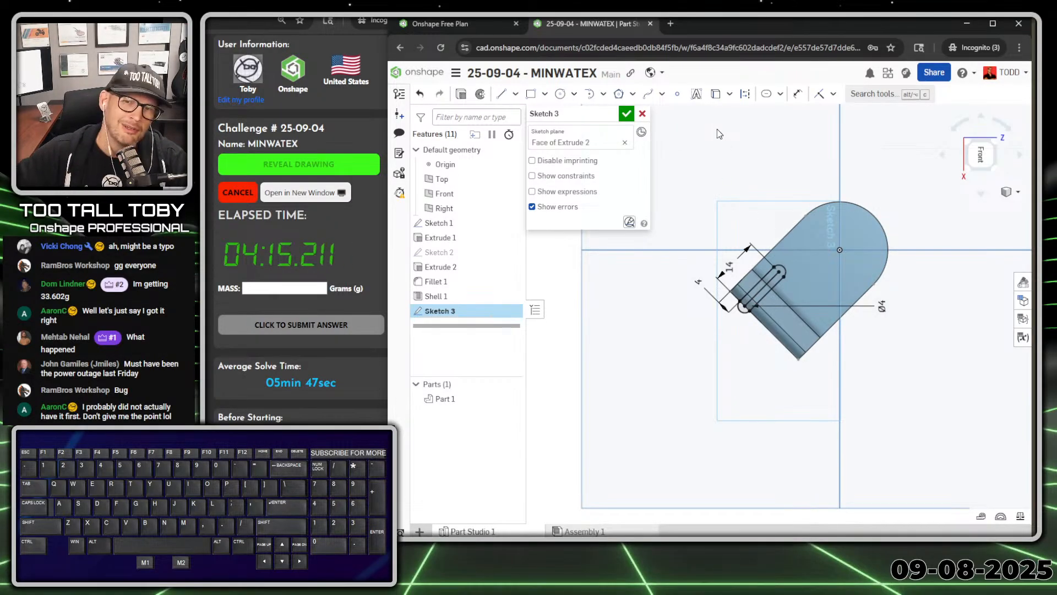
pyautogui.click(626, 113)
pyautogui.click(511, 94)
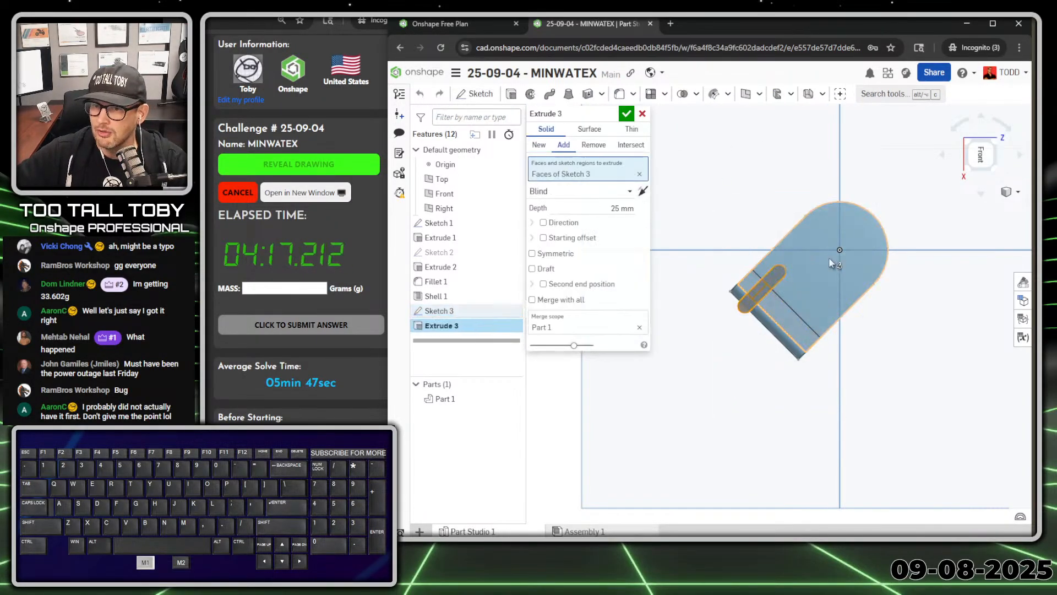
pyautogui.click(592, 145)
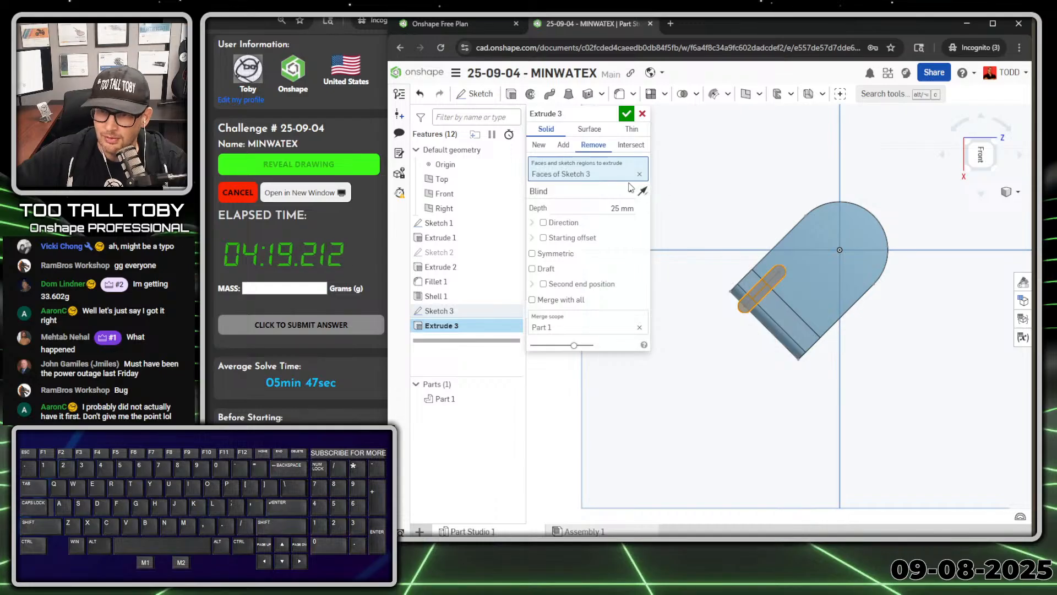
pyautogui.click(606, 193)
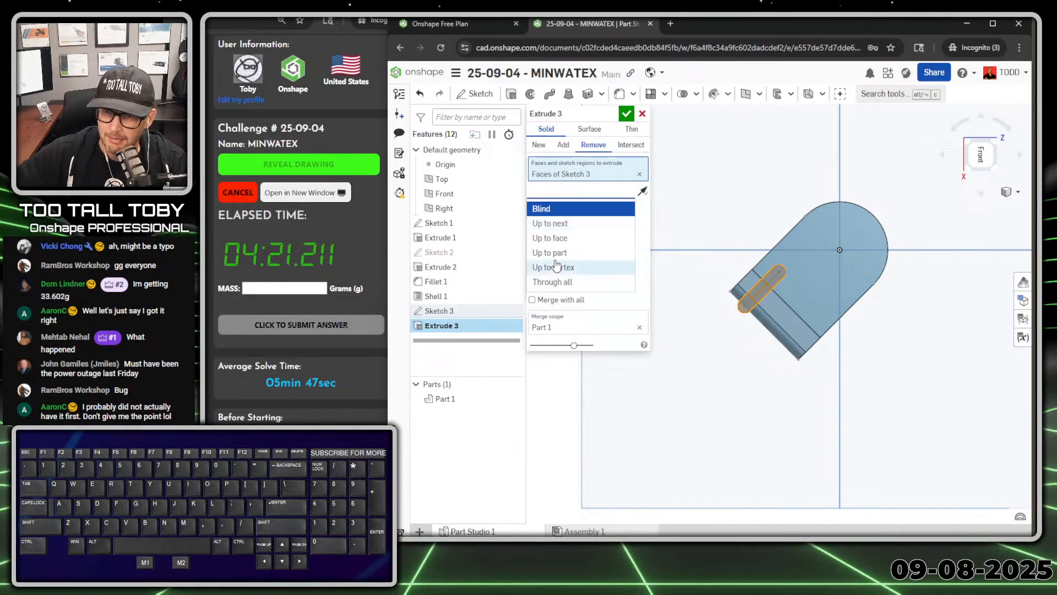
pyautogui.click(553, 282)
pyautogui.click(626, 113)
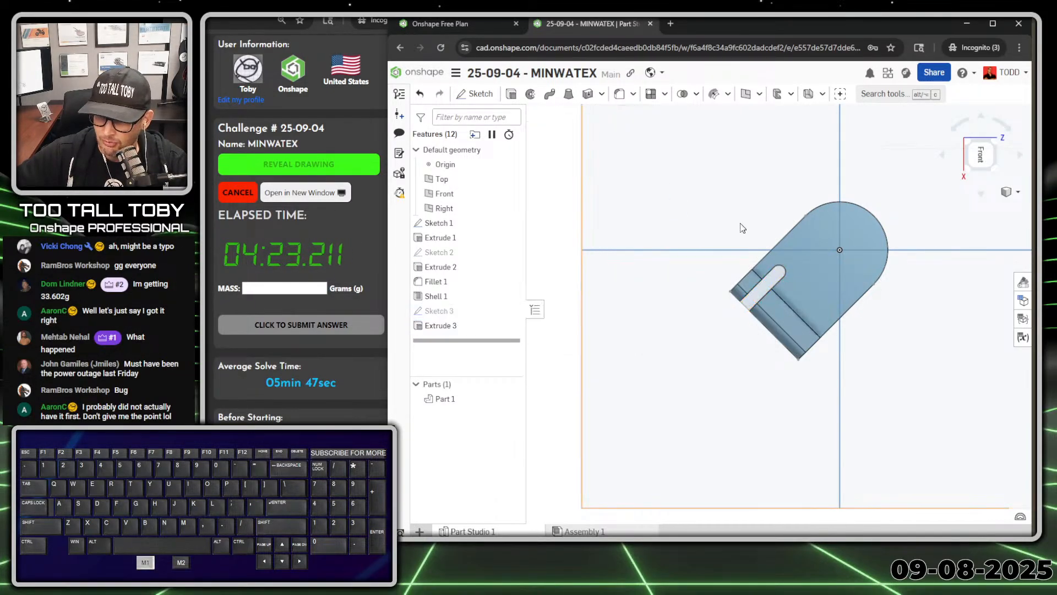
pyautogui.moveTo(791, 316); pyautogui.dragTo(790, 292, button='right')
pyautogui.scroll(4, 789, 286)
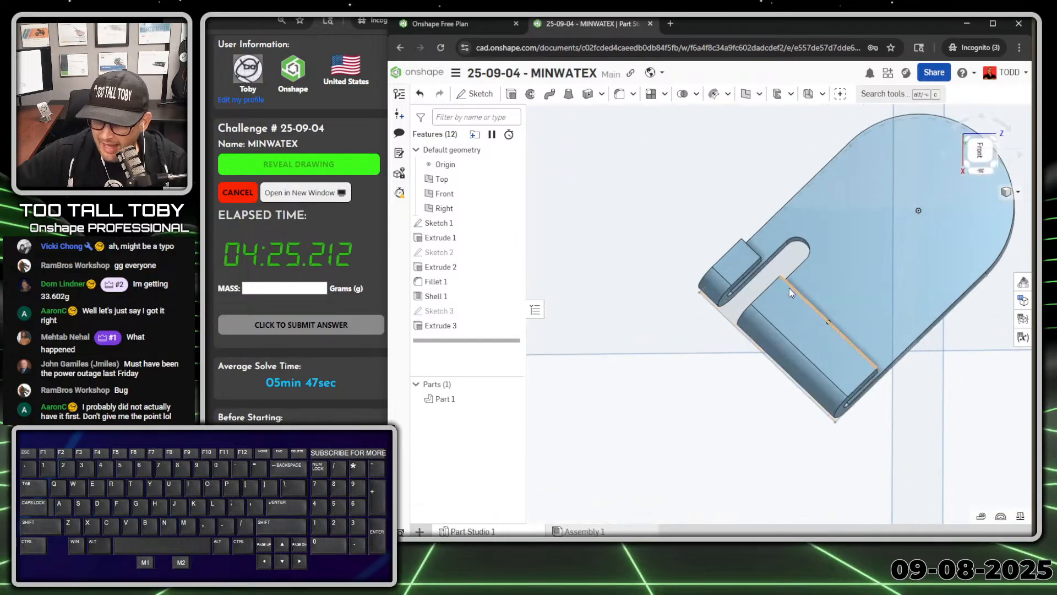
pyautogui.scroll(2, 753, 267)
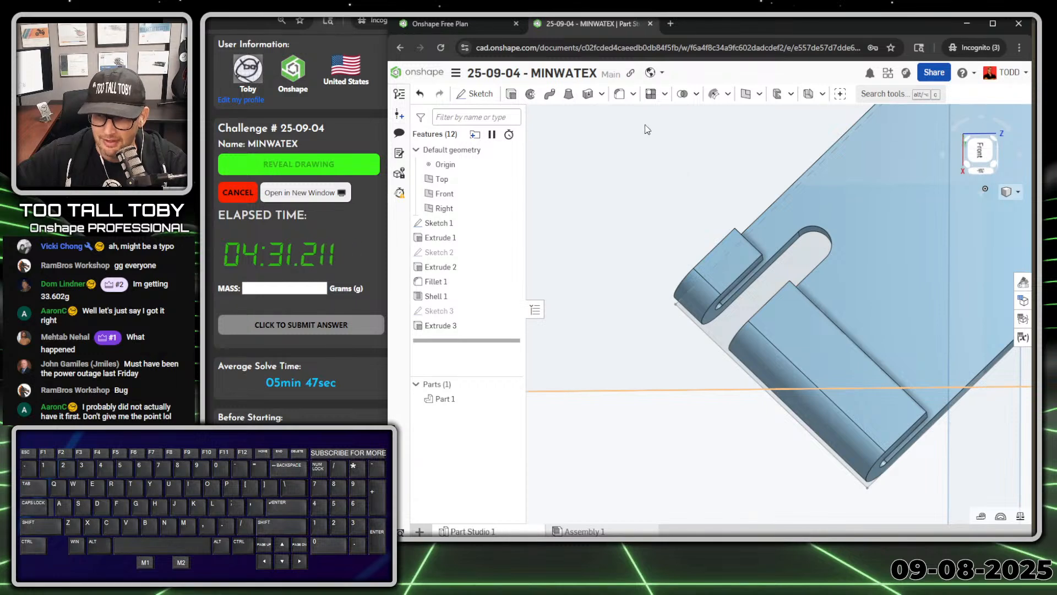
# Set up a linear feature pattern of the slot cut, Extrude 3, running along Sketch 1's straight end line.
pyautogui.click(651, 94)
pyautogui.click(579, 129)
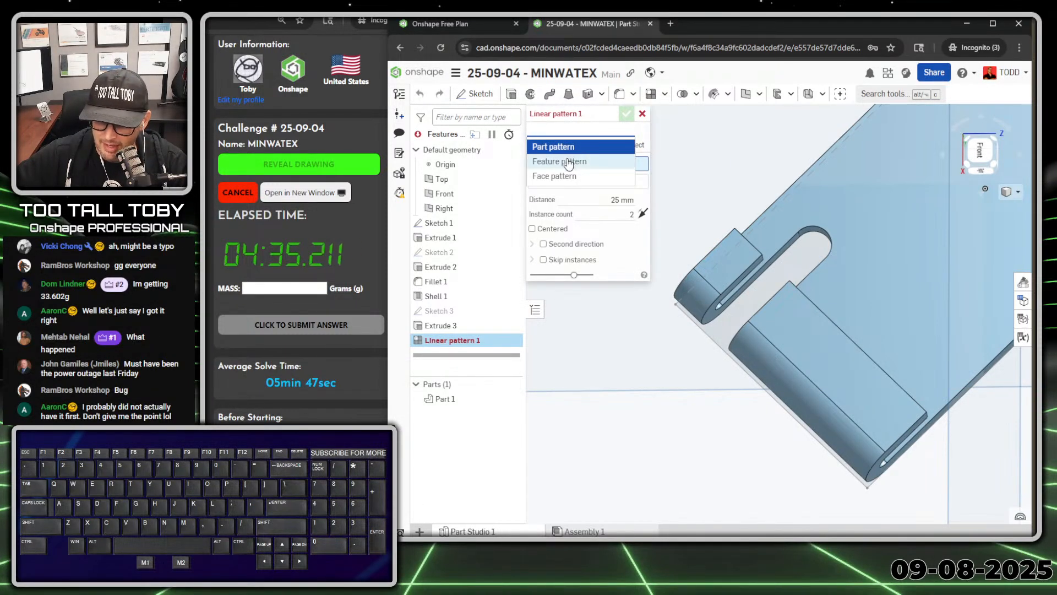
pyautogui.click(570, 160)
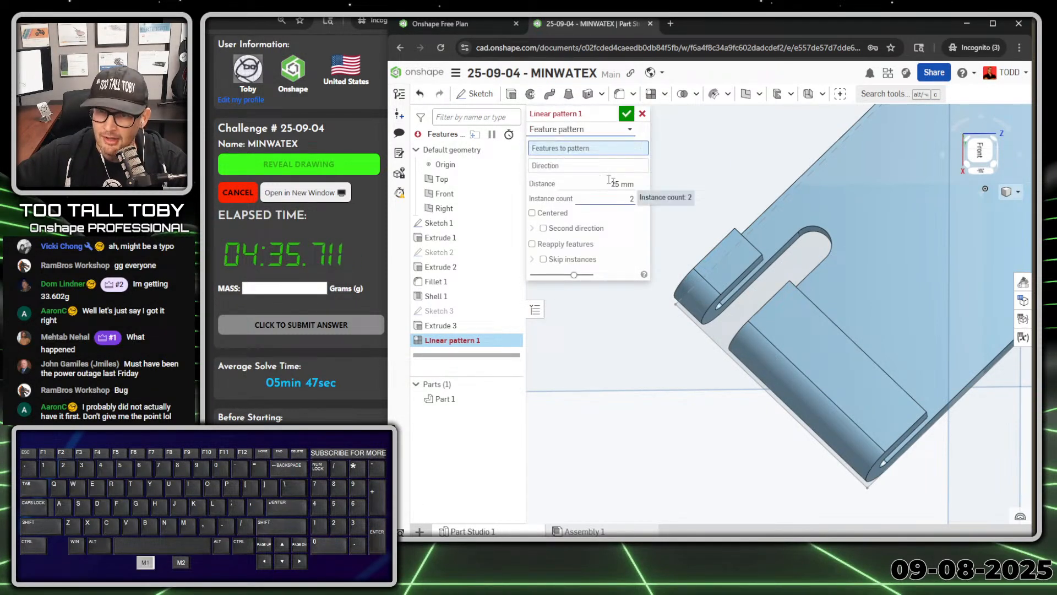
pyautogui.click(787, 247)
pyautogui.scroll(5, 793, 243)
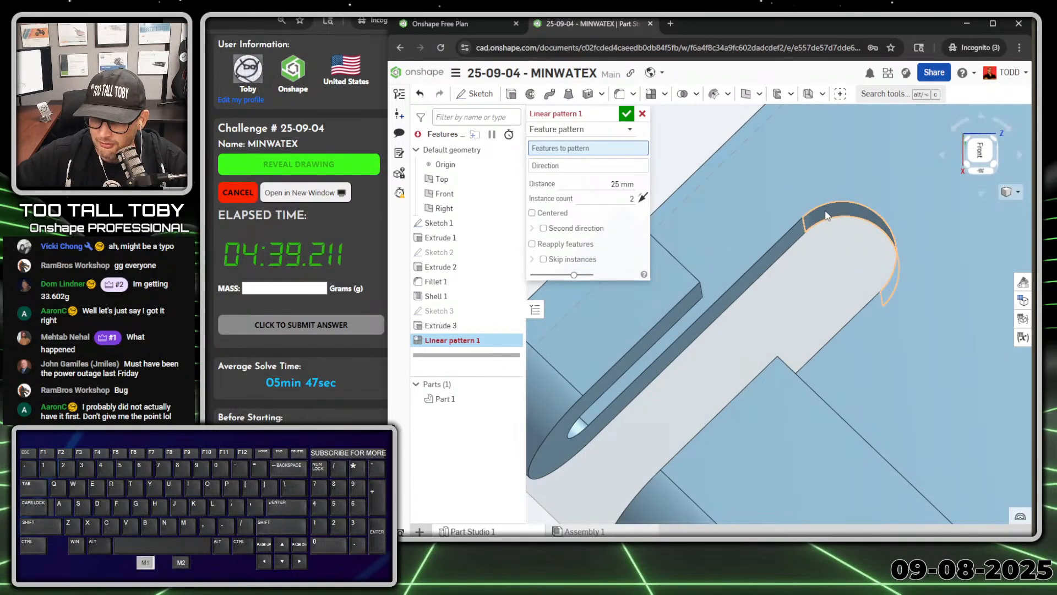
pyautogui.scroll(-6, 774, 290)
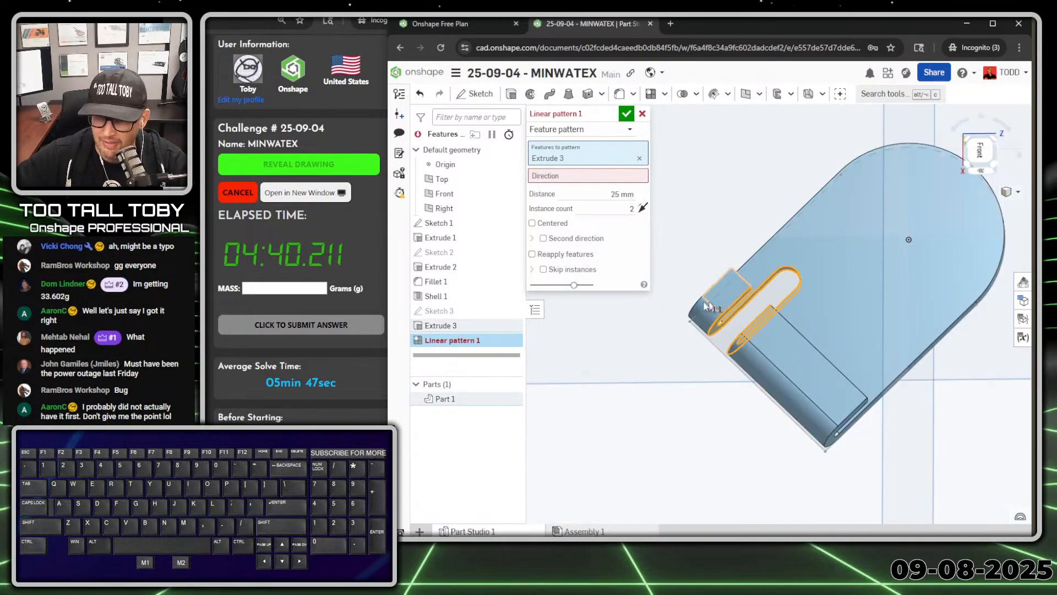
pyautogui.click(559, 174)
pyautogui.click(718, 353)
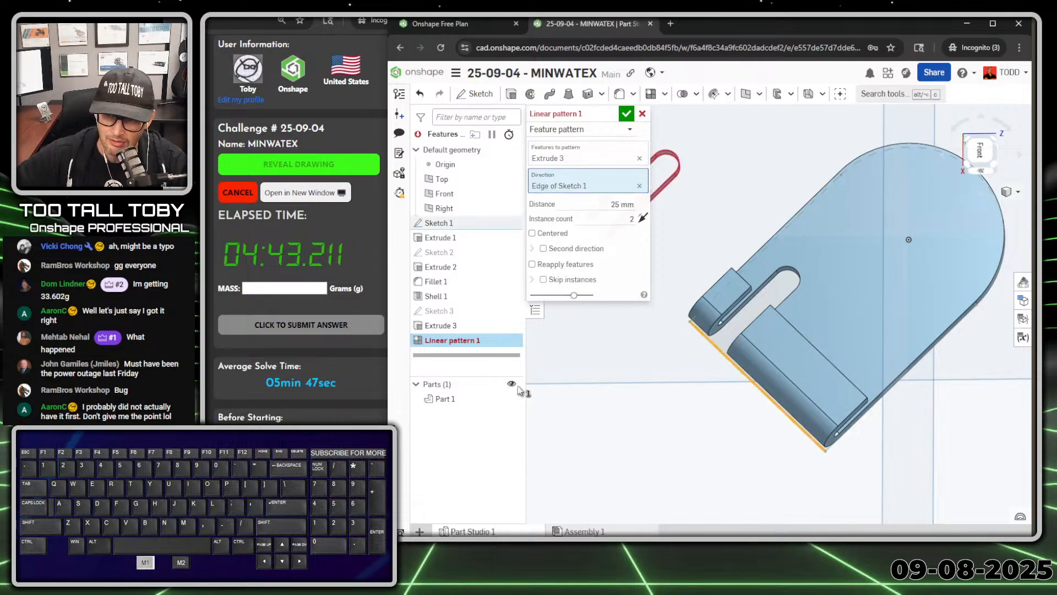
# Set the slot pattern to 3 instances spaced 8 mm apart, reverse its direction across the plate, and accept it.
pyautogui.doubleClick(631, 218)
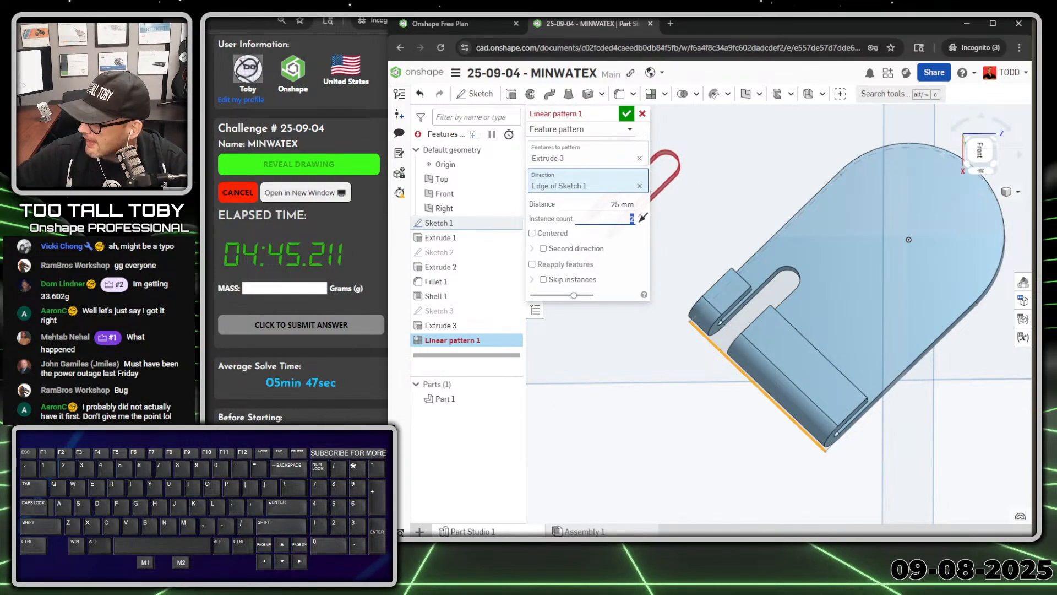
pyautogui.write('3')
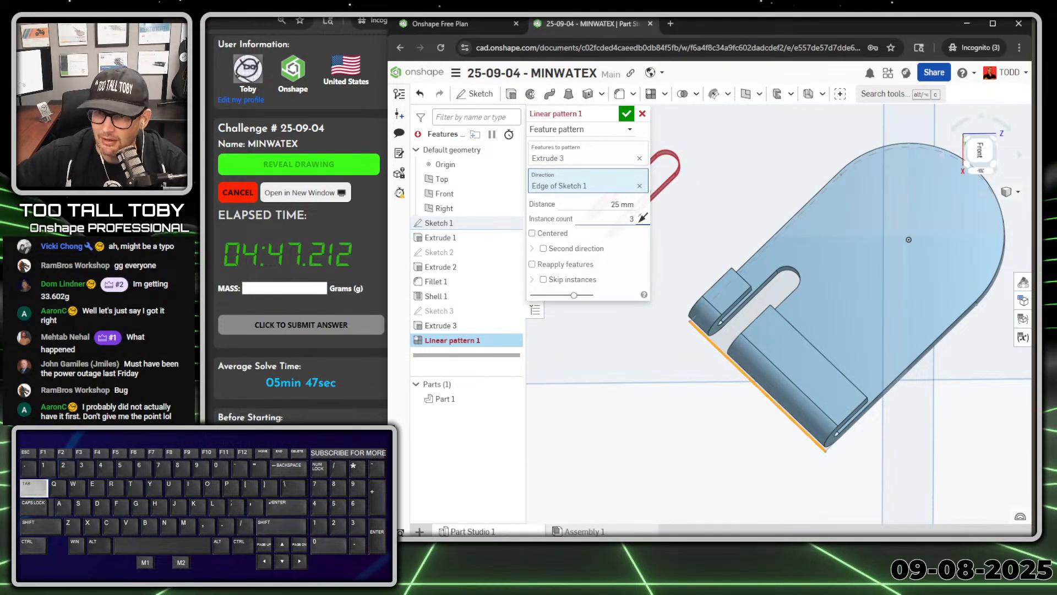
pyautogui.hotkey('shift', 'Tab')
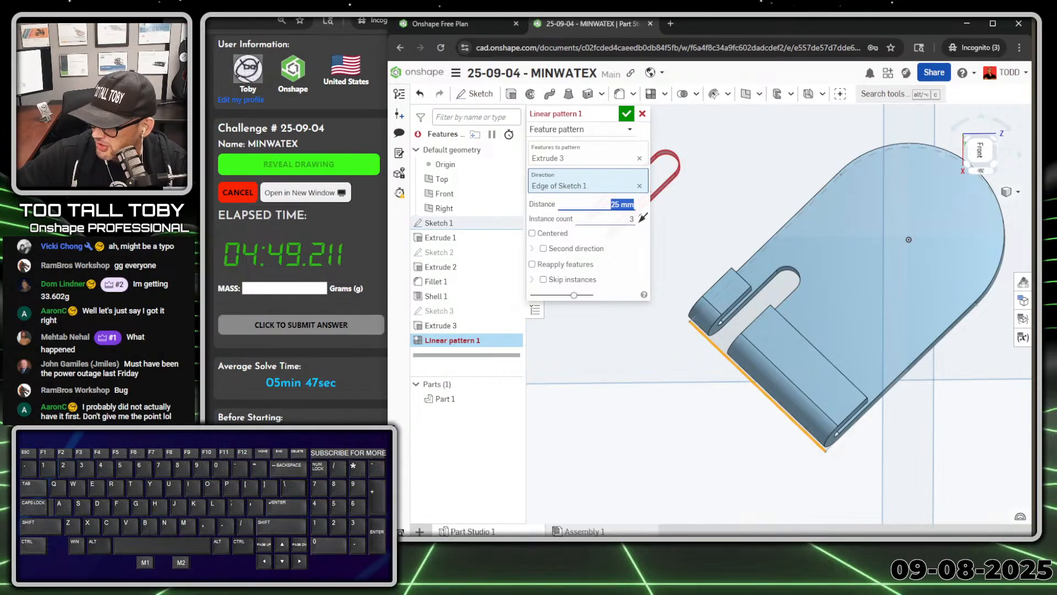
pyautogui.write('8')
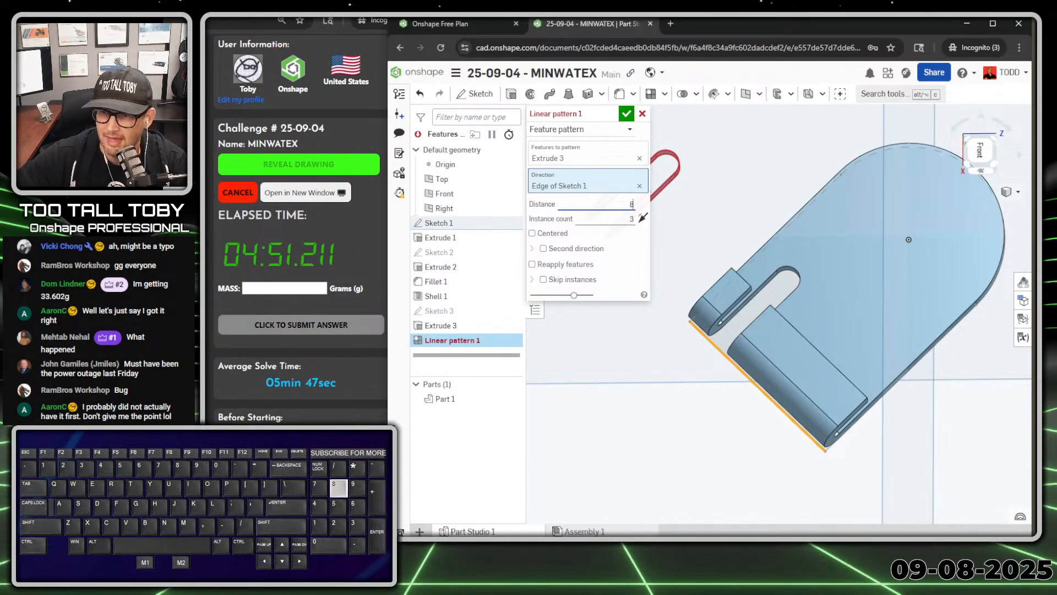
pyautogui.press('Tab')
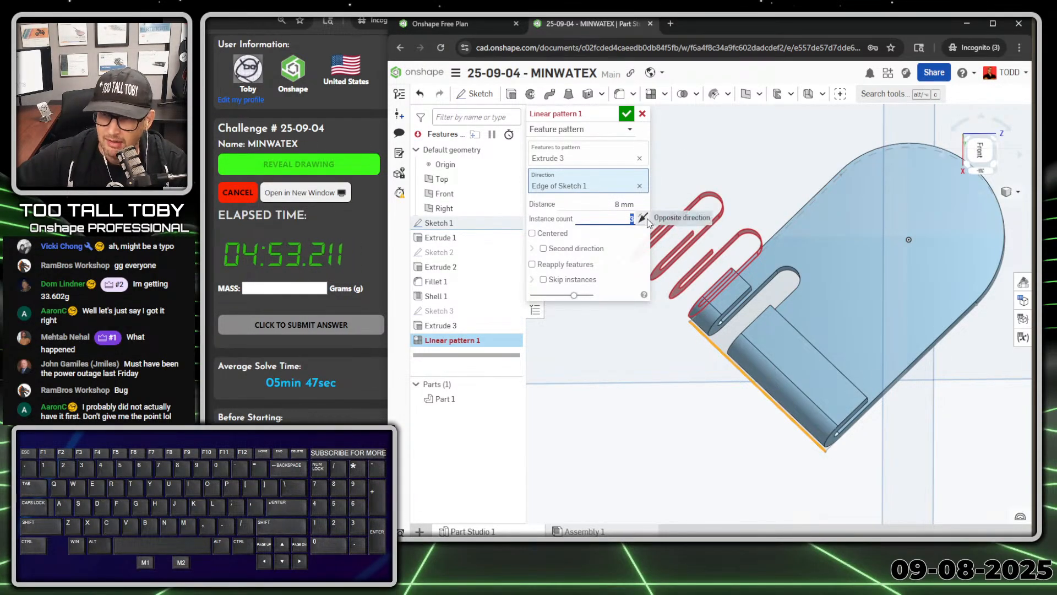
pyautogui.click(645, 219)
pyautogui.click(626, 113)
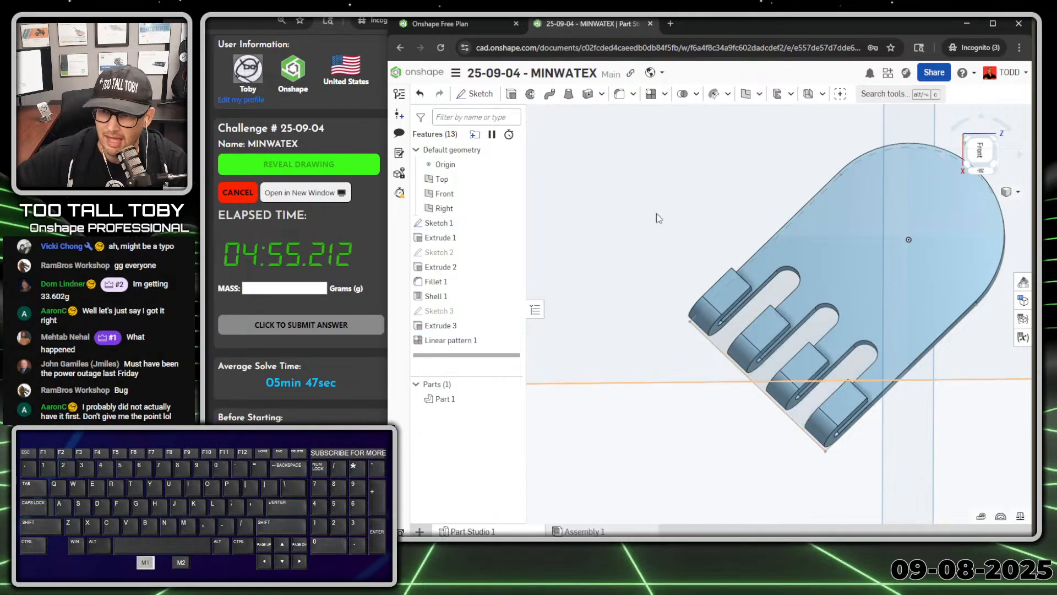
# Hide Sketch 1 and start a sketch on the first tine's flat folded-over face, viewed straight on.
pyautogui.scroll(2, 754, 292)
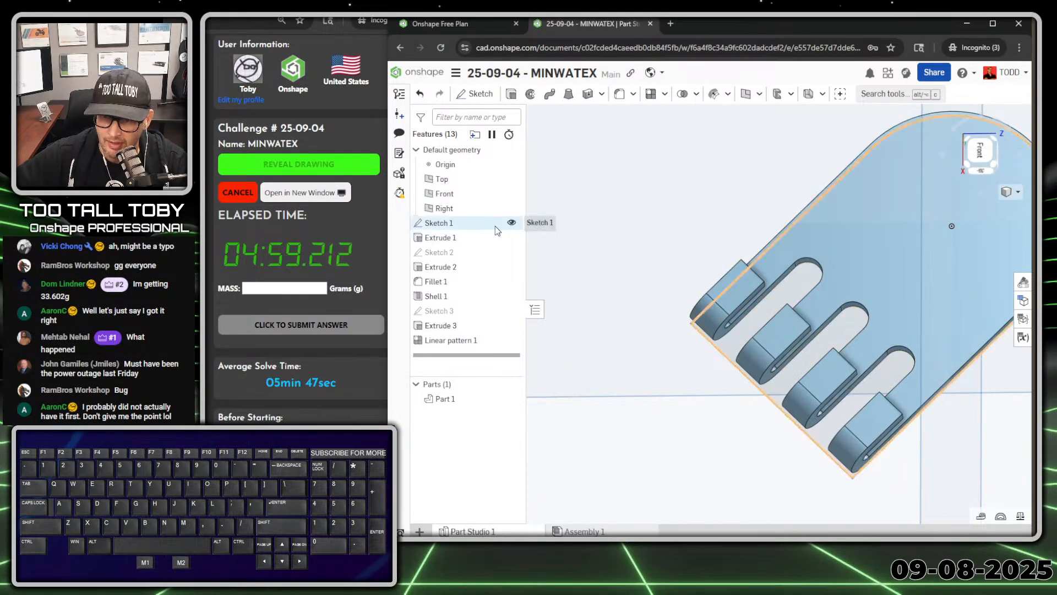
pyautogui.click(708, 310)
pyautogui.click(726, 292)
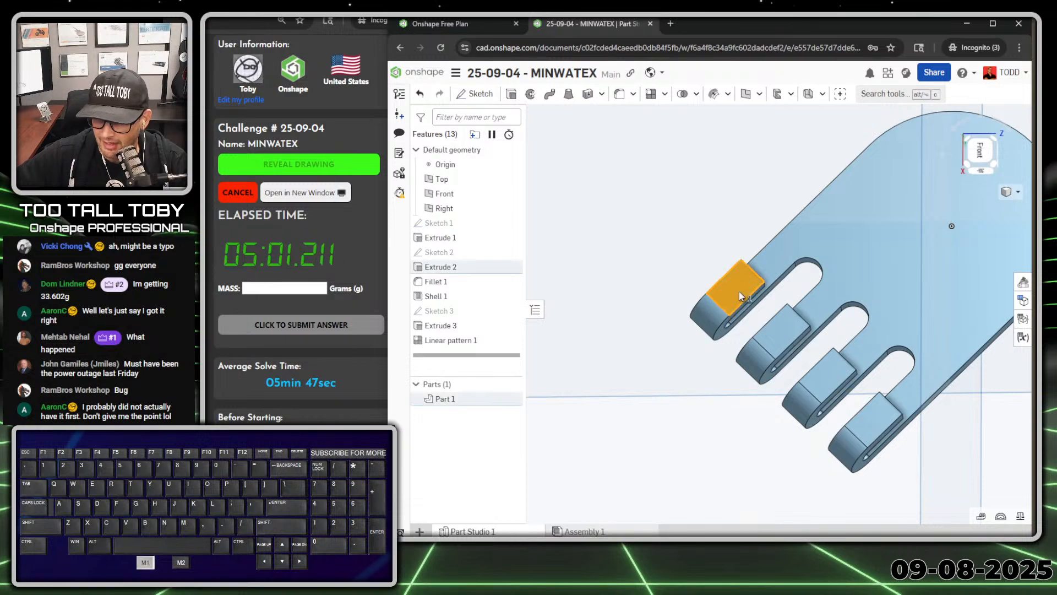
pyautogui.press('s')
pyautogui.click(755, 285)
pyautogui.press('n')
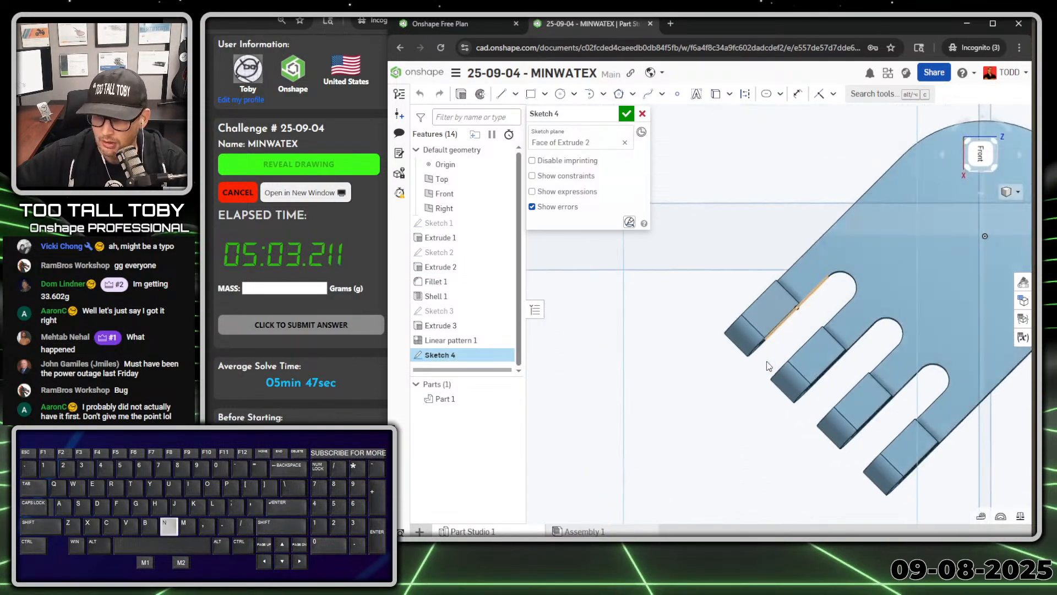
# Draw connected lines forming triangular points on the first two tines, from bend-line corners to end-edge midpoints, bridging the gap between the tines.
pyautogui.scroll(3, 773, 303)
pyautogui.press('s')
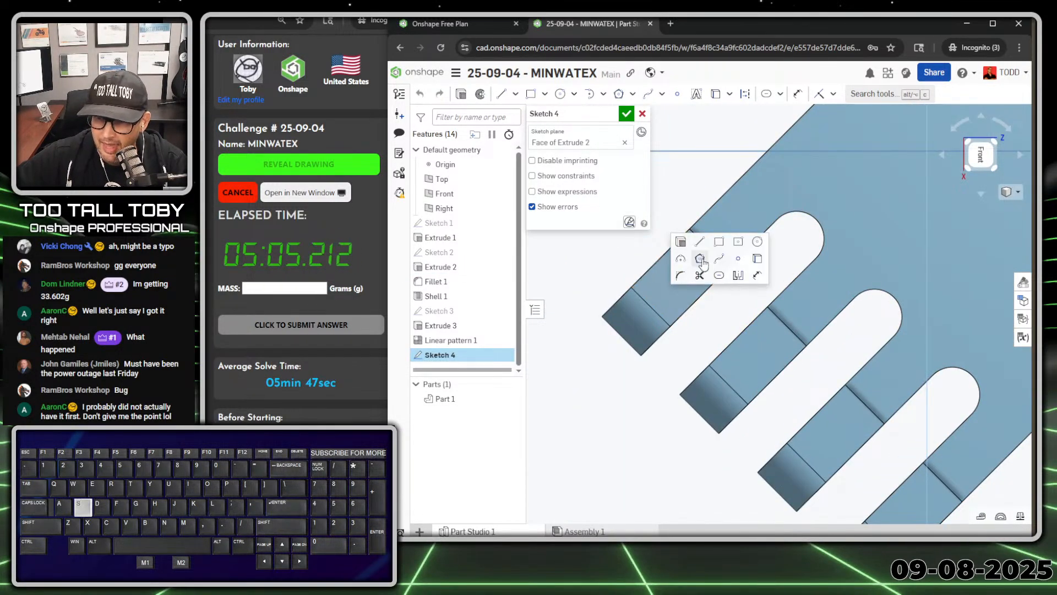
pyautogui.click(701, 243)
pyautogui.keyDown('ctrl'); pyautogui.moveTo(741, 325); pyautogui.dragTo(771, 343, button='middle'); pyautogui.keyUp('ctrl')
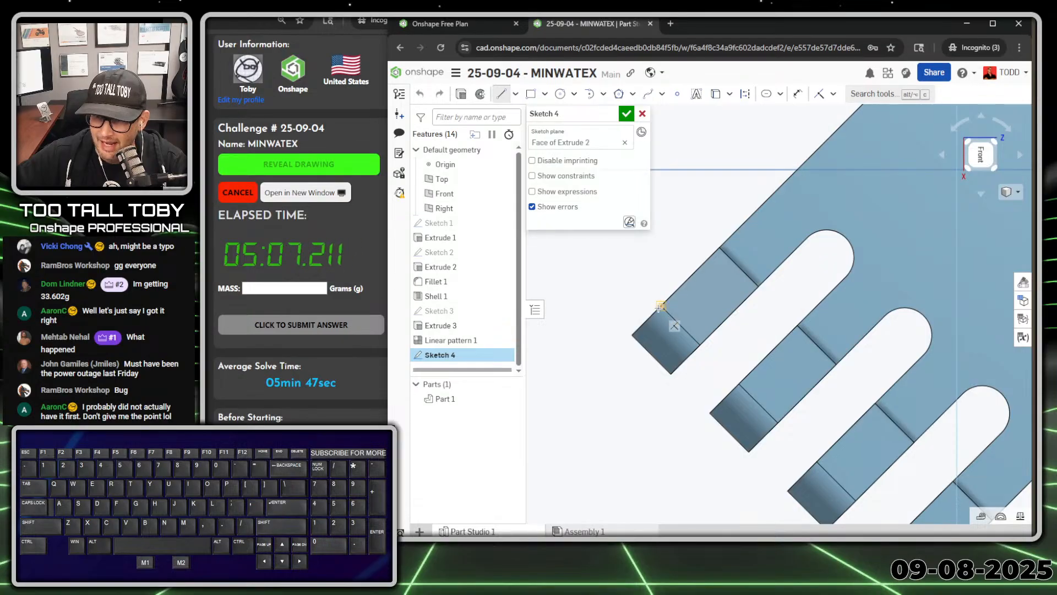
pyautogui.click(739, 268)
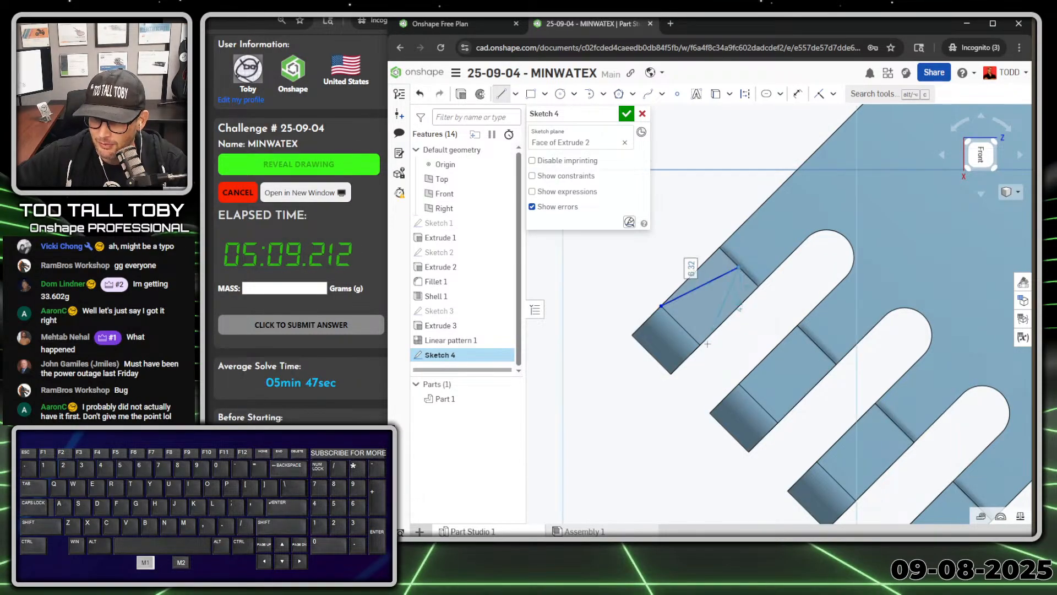
pyautogui.click(700, 345)
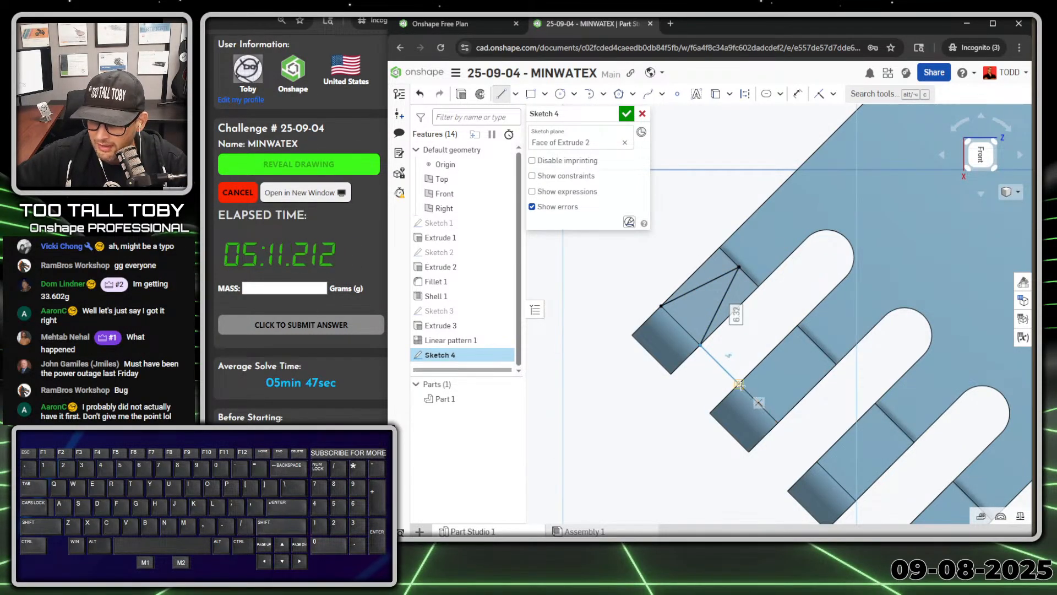
pyautogui.click(756, 380)
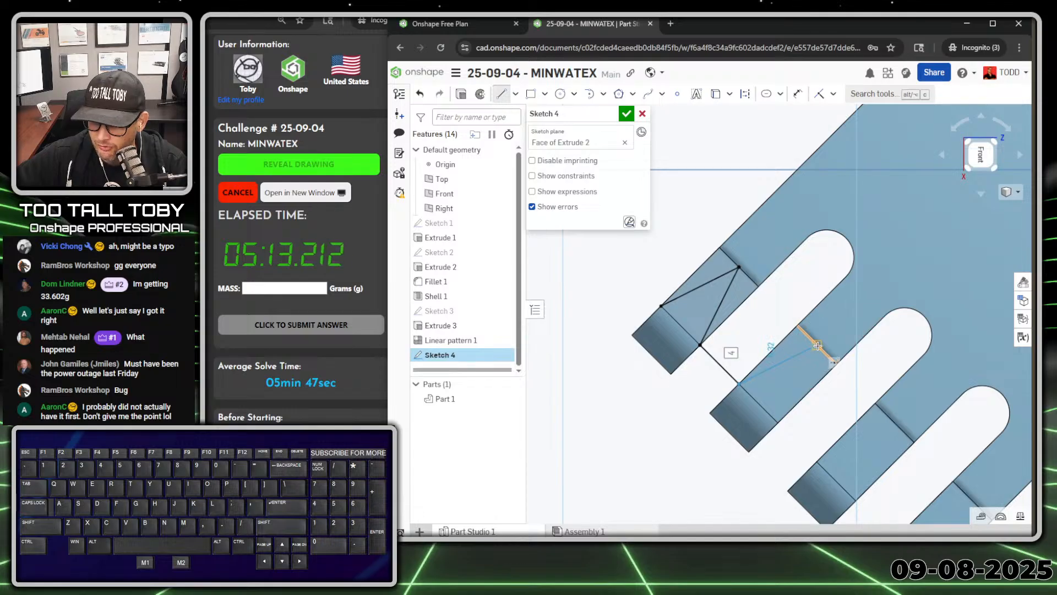
pyautogui.click(817, 345)
pyautogui.click(778, 422)
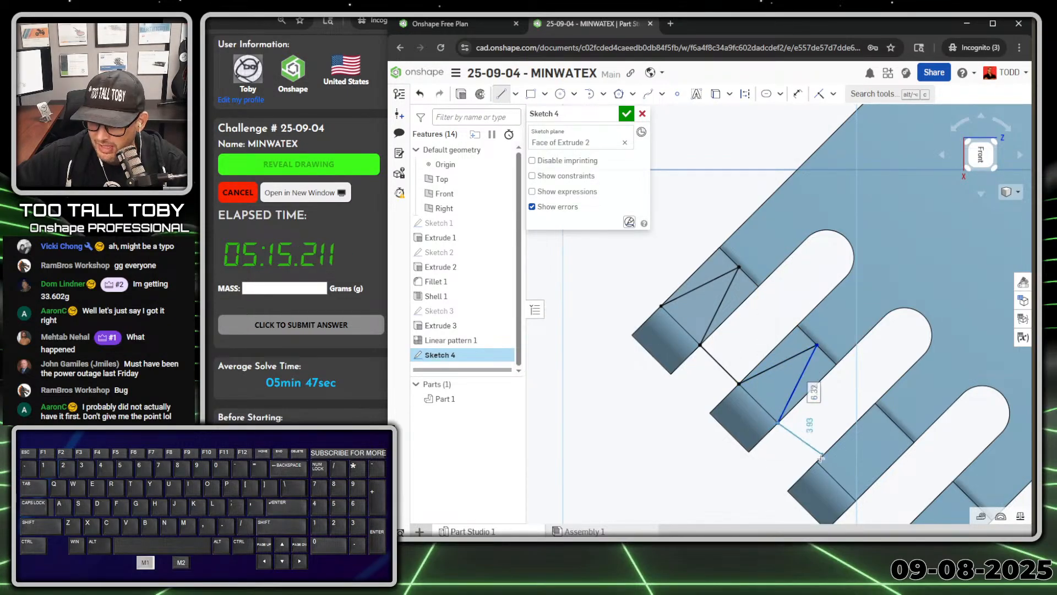
# Continue the line chain across the third and fourth tines, forming a point at each end-edge midpoint and returning to the bend-line corner.
pyautogui.click(818, 461)
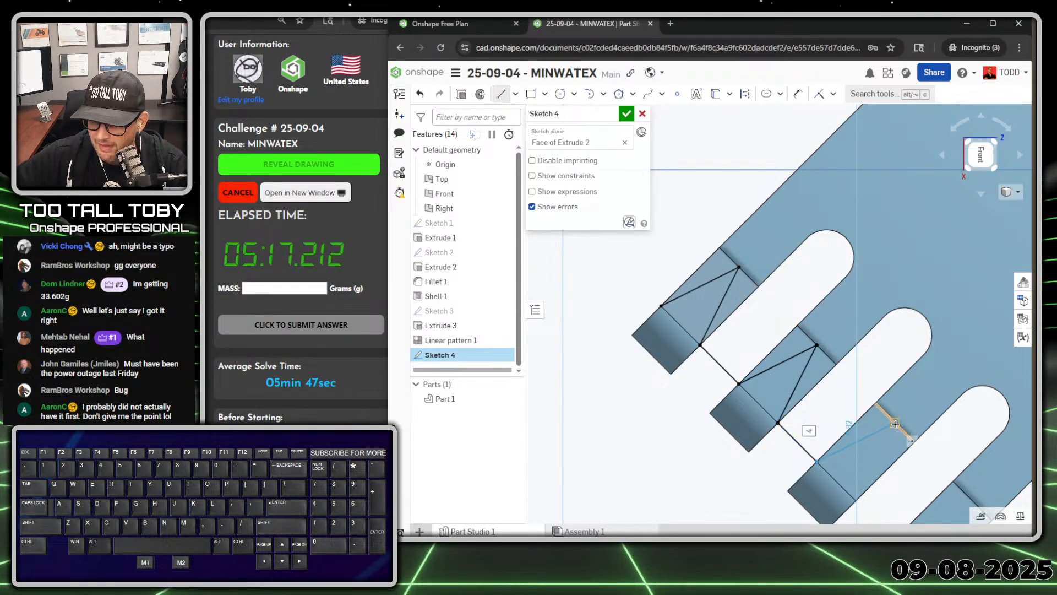
pyautogui.click(895, 424)
pyautogui.scroll(-3, 858, 500)
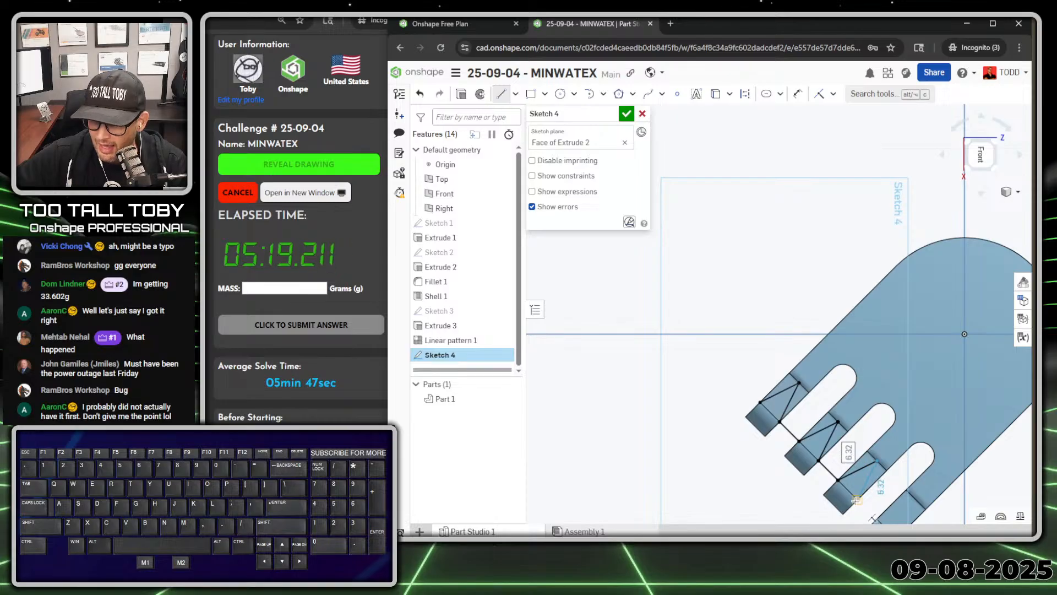
pyautogui.click(856, 500)
pyautogui.keyDown('ctrl'); pyautogui.moveTo(898, 522); pyautogui.dragTo(842, 446, button='right'); pyautogui.keyUp('ctrl')
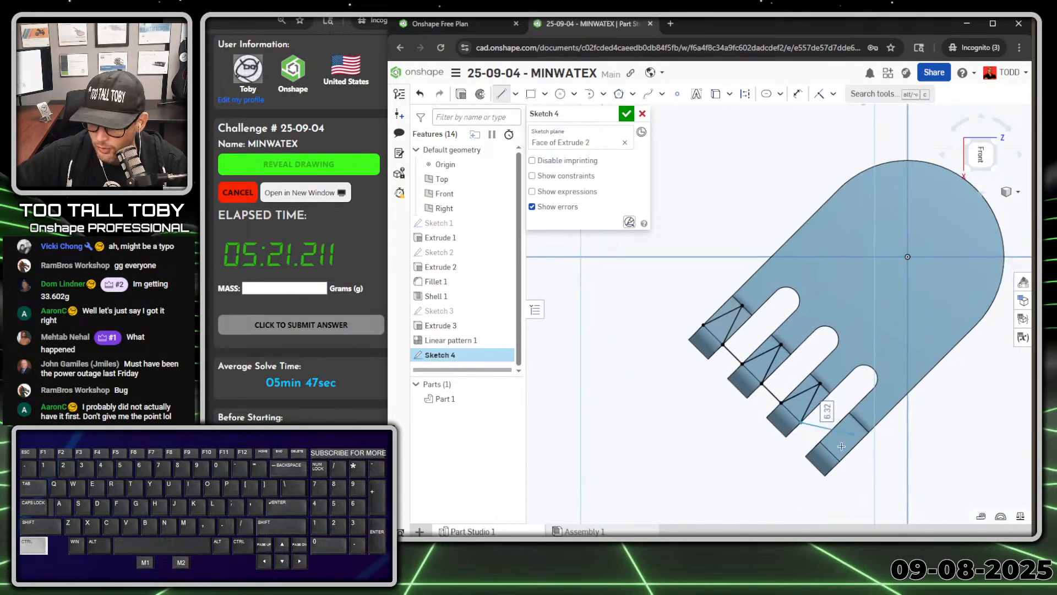
pyautogui.click(820, 442)
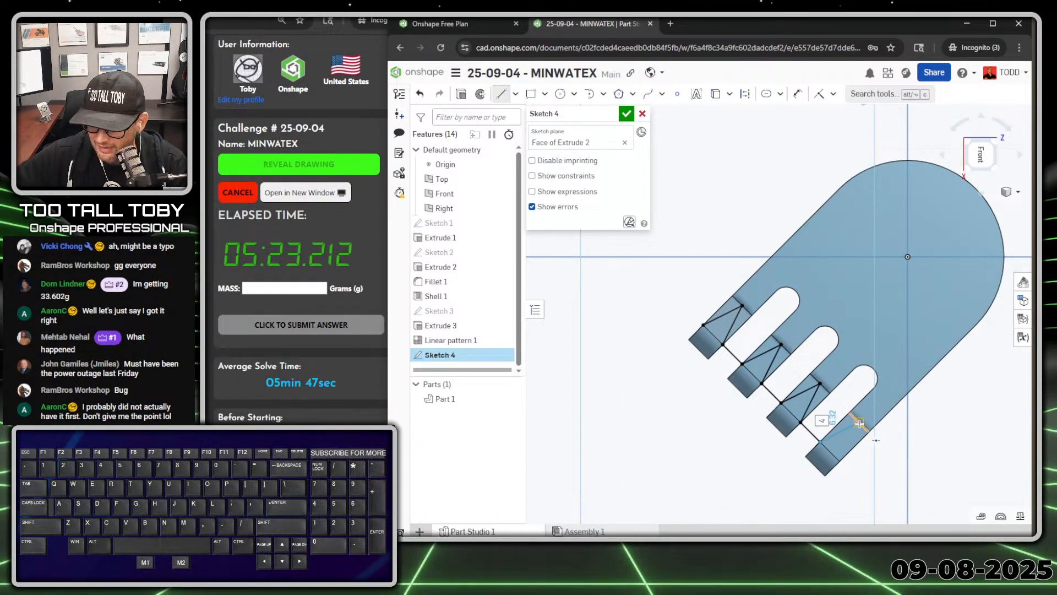
pyautogui.click(860, 423)
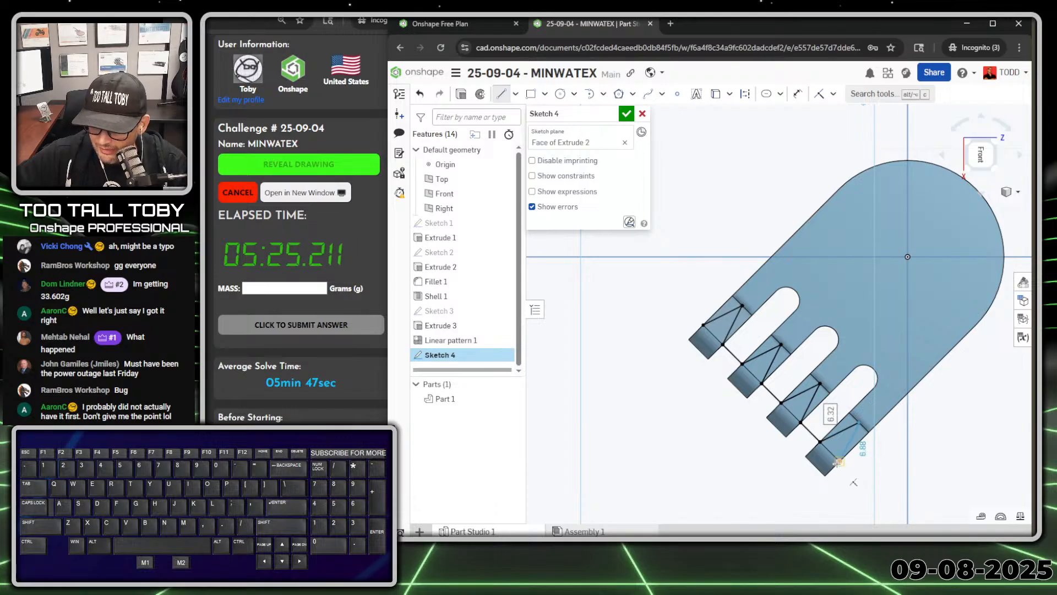
pyautogui.click(838, 461)
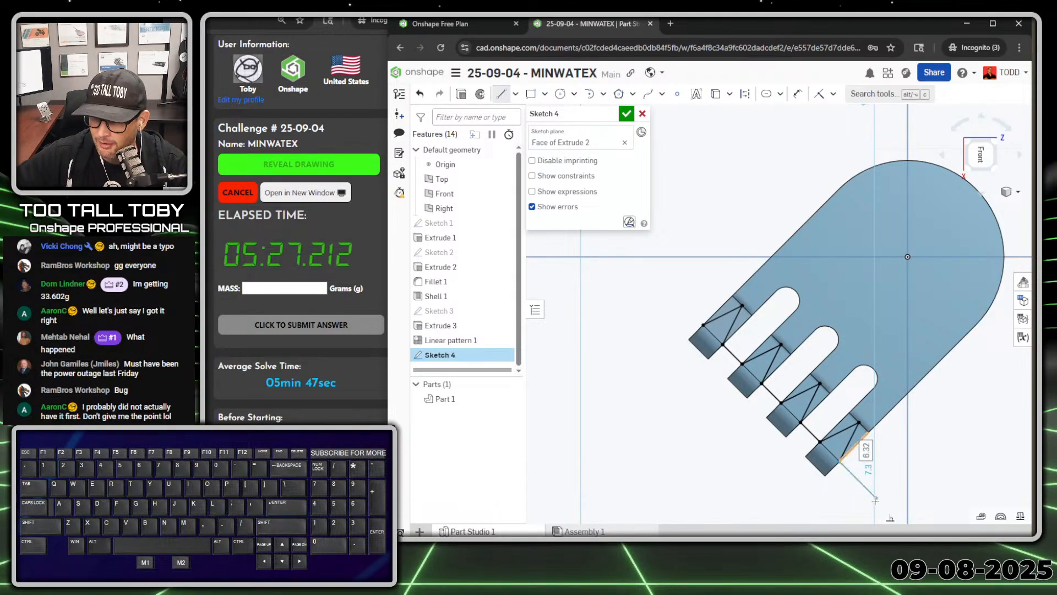
# Close the profile around the plate with four lines, about 7, 22, 55 and 23 mm long, ending on the first tine's outer bend-line corner.
pyautogui.click(877, 500)
pyautogui.click(998, 412)
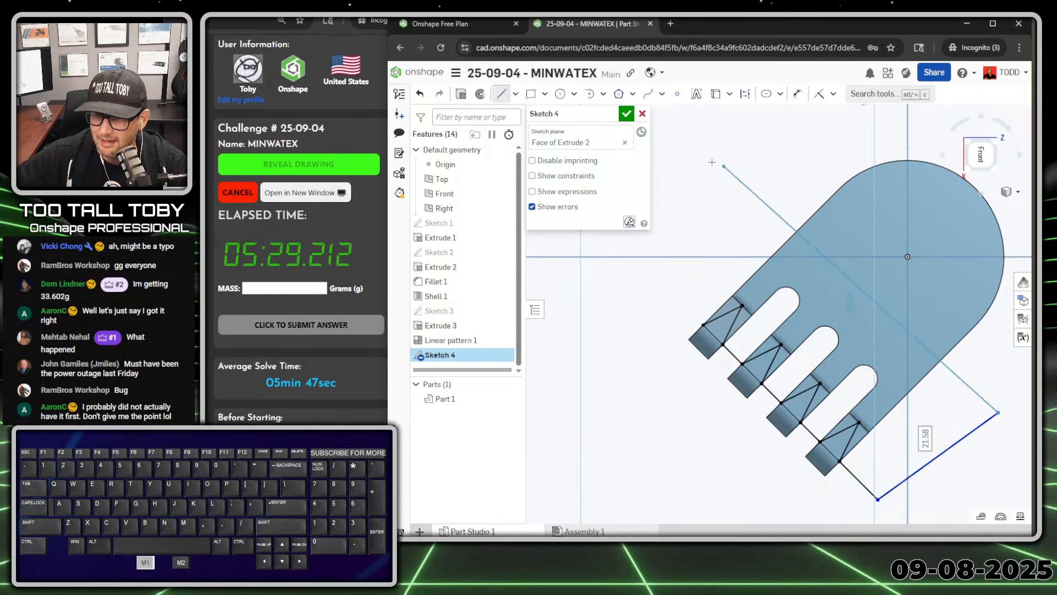
pyautogui.click(712, 163)
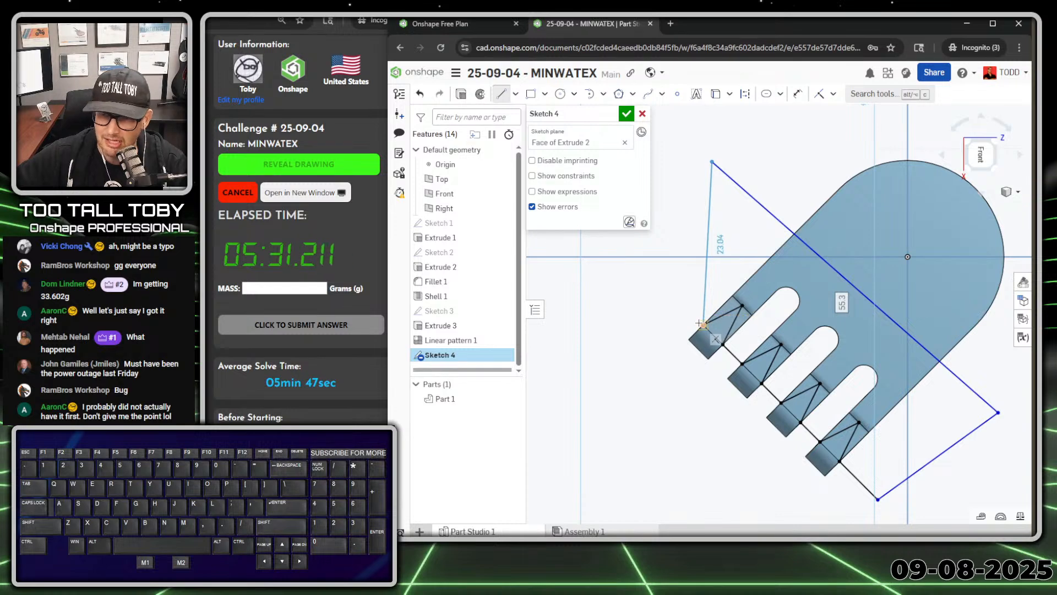
pyautogui.click(699, 324)
pyautogui.press('Escape')
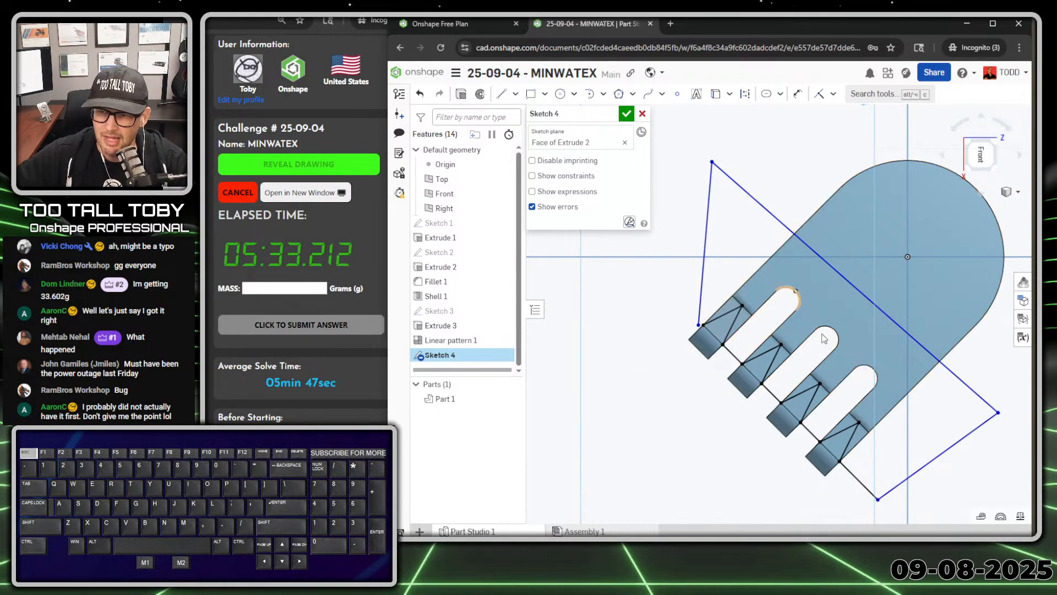
pyautogui.scroll(3, 716, 331)
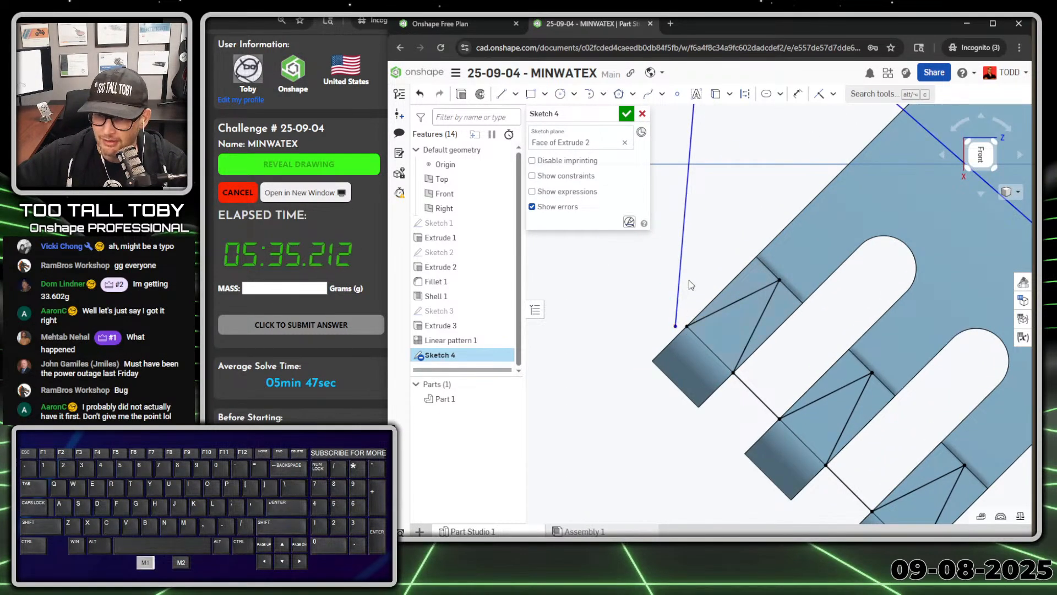
pyautogui.moveTo(689, 281); pyautogui.dragTo(688, 326)
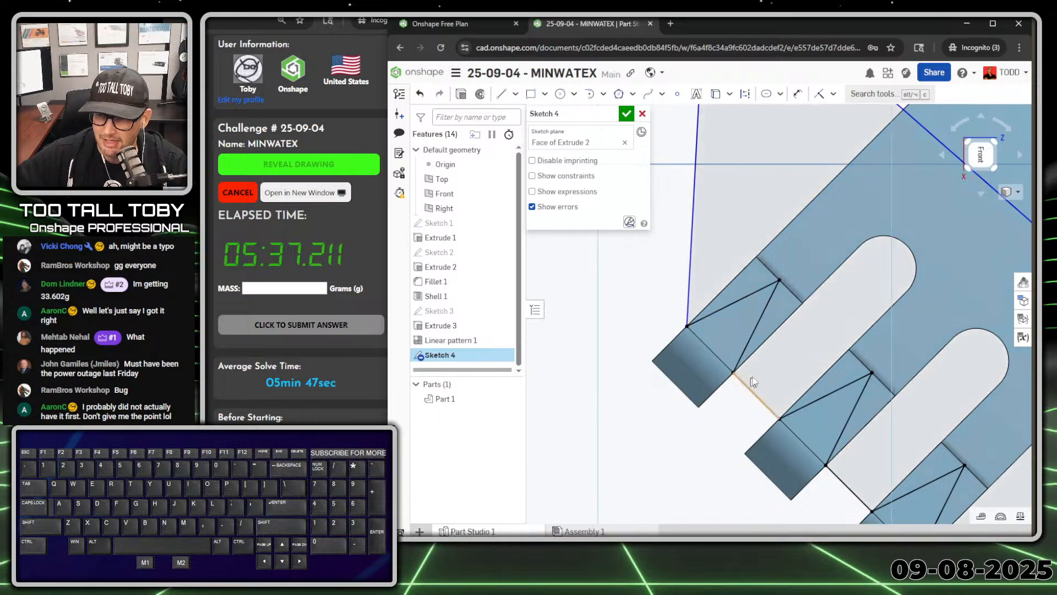
# Start a Remove extrude of the closed profile around the tine points, directed into the part.
pyautogui.scroll(-8, 859, 418)
pyautogui.moveTo(910, 472); pyautogui.dragTo(894, 424, button='right')
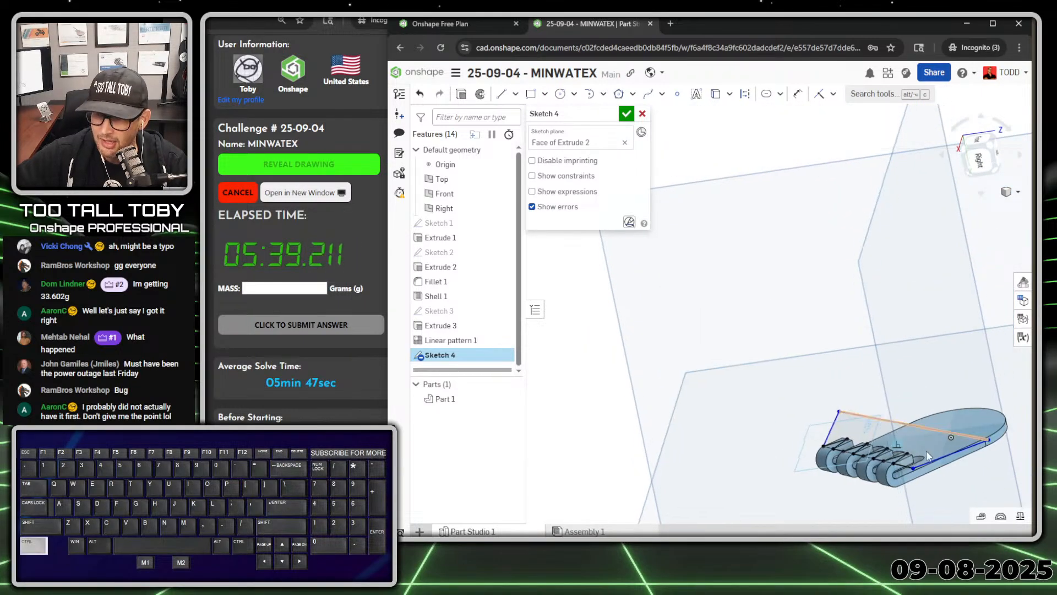
pyautogui.moveTo(929, 456); pyautogui.dragTo(837, 393, button='right')
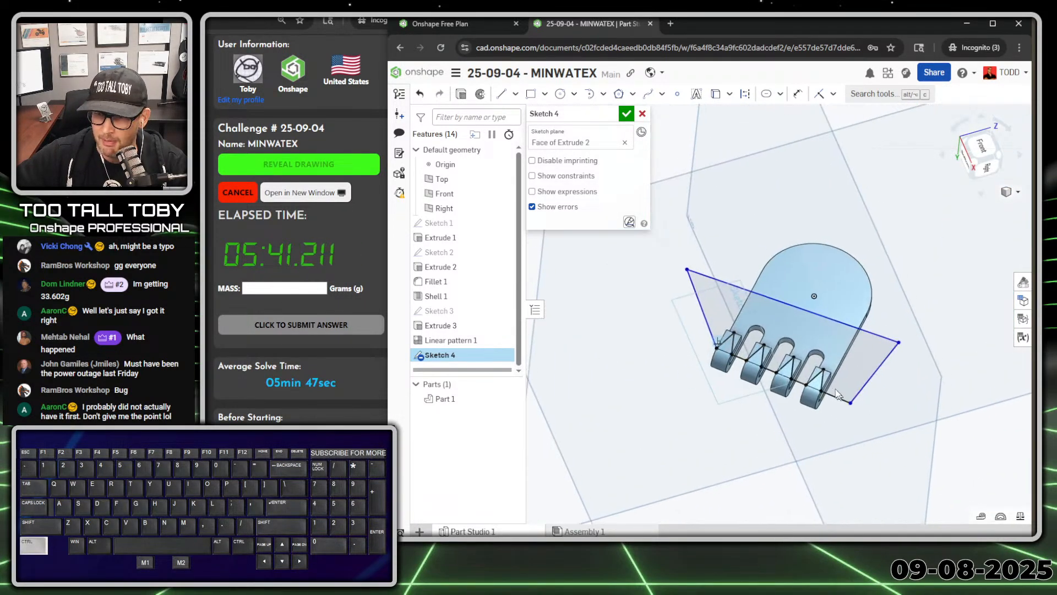
pyautogui.press('s')
pyautogui.click(754, 200)
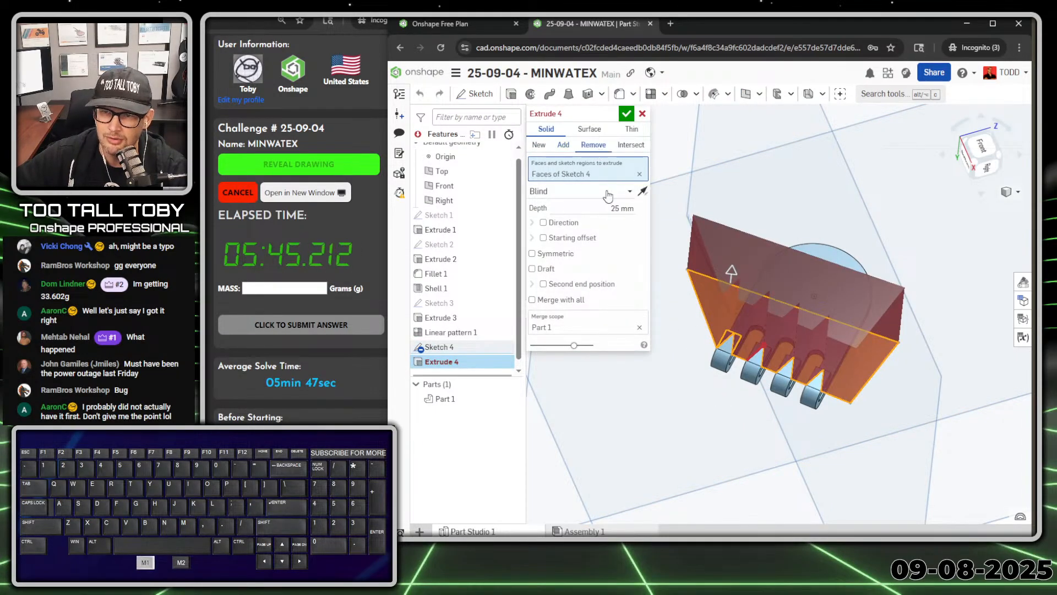
# Try the Up to next end type for the cut around the tine points.
pyautogui.click(608, 191)
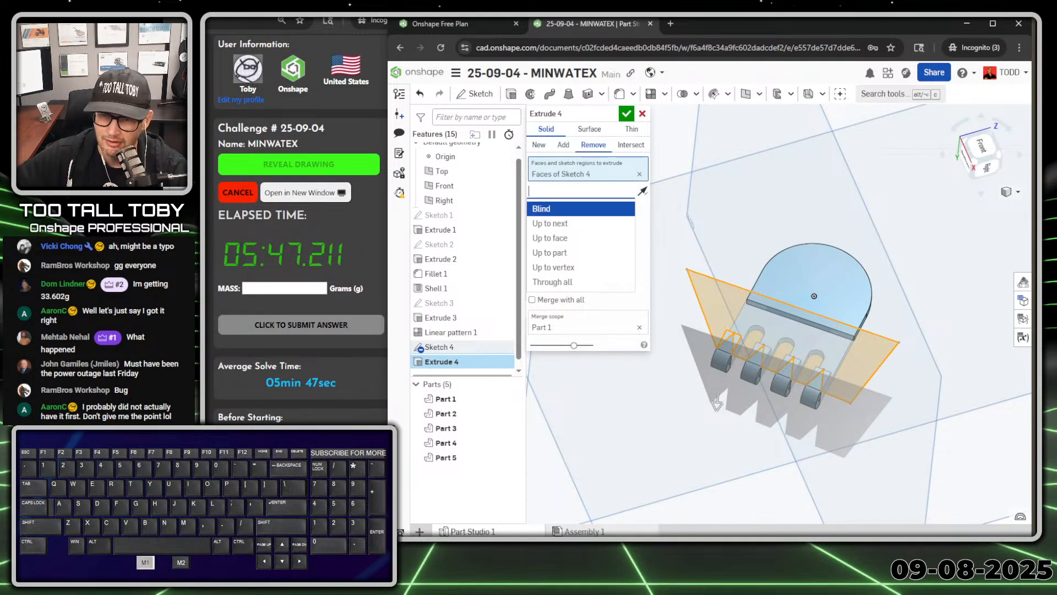
pyautogui.click(566, 227)
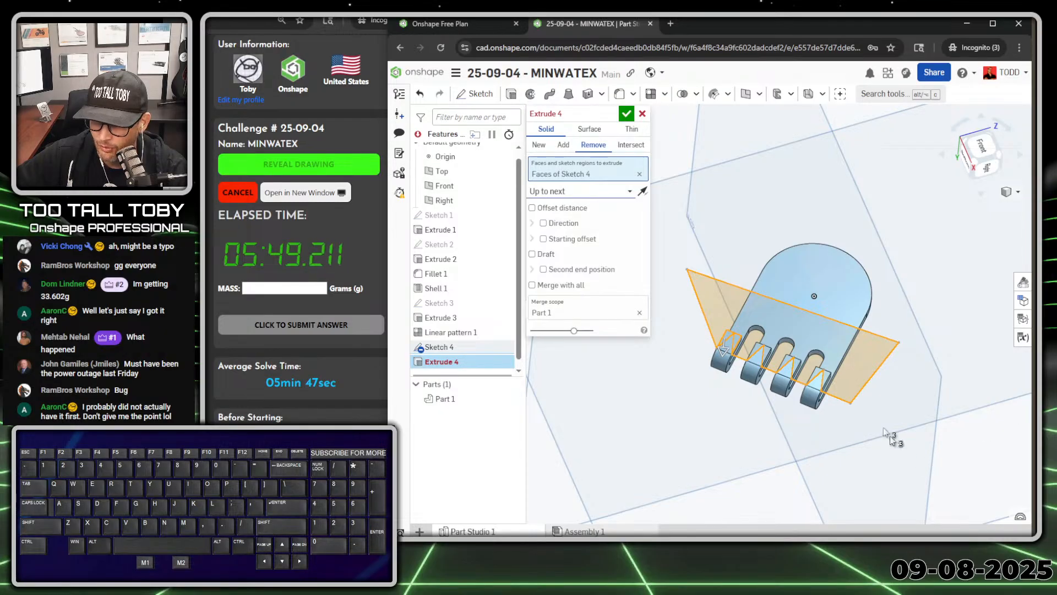
pyautogui.scroll(5, 823, 351)
pyautogui.scroll(-1, 790, 372)
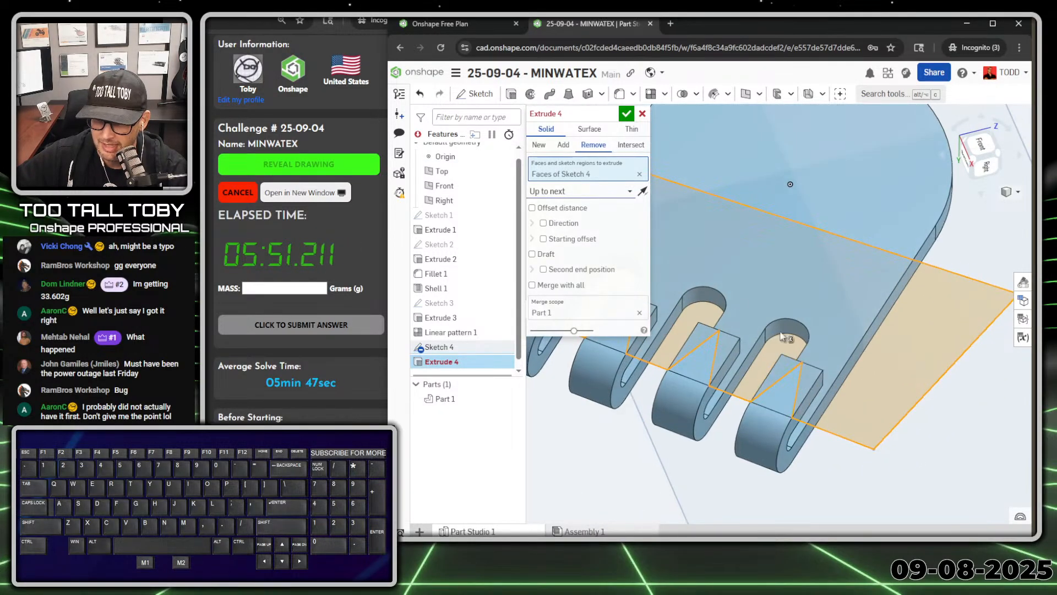
# Set the cut around the tine points to Blind with a 2 mm depth and finish it.
pyautogui.click(596, 194)
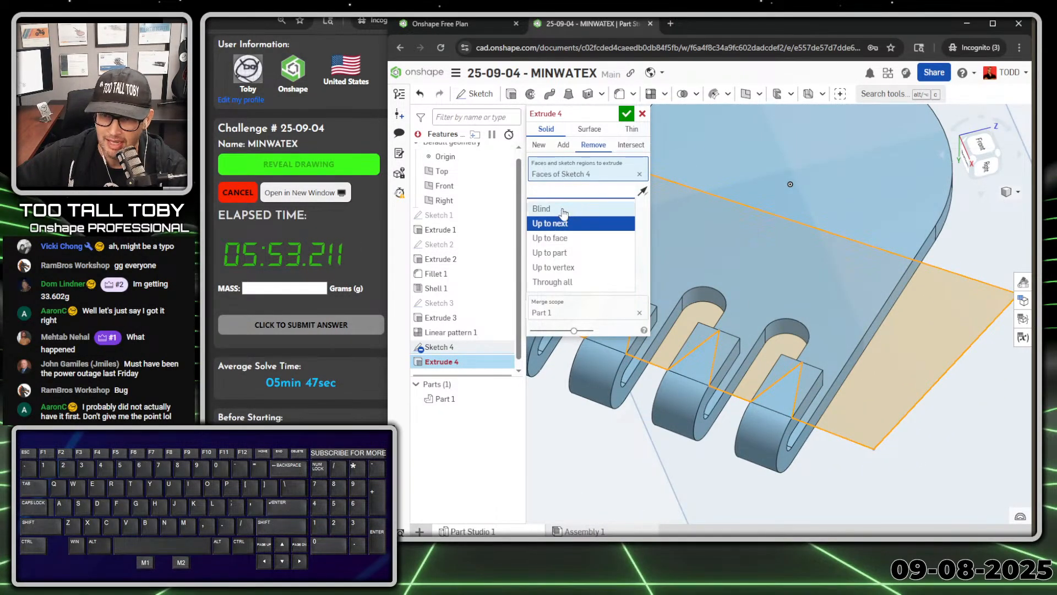
pyautogui.click(570, 208)
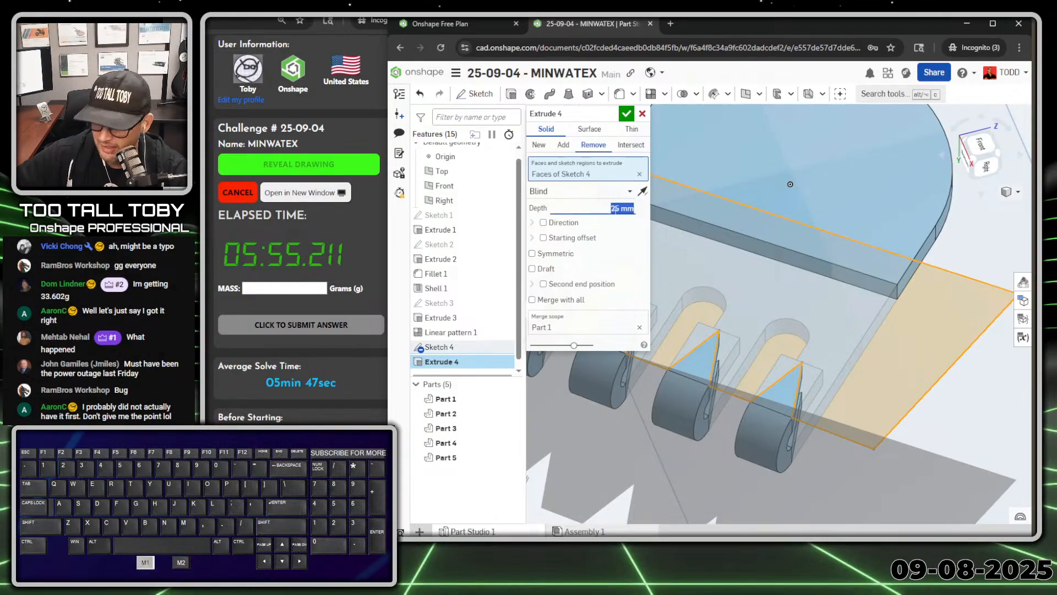
pyautogui.write('2')
pyautogui.press('Return')
pyautogui.press('Return')
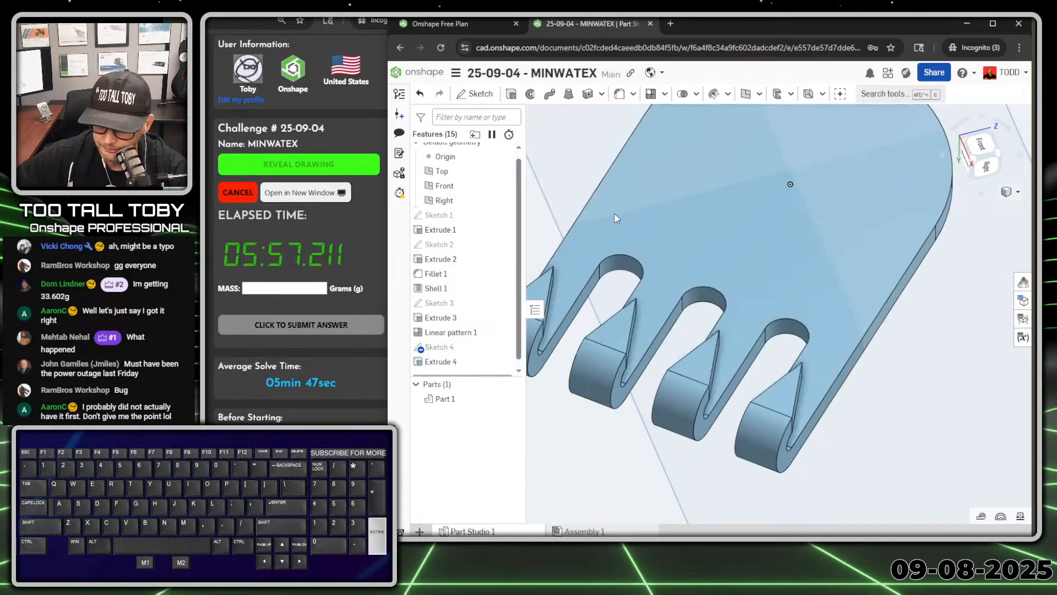
# Start a sketch on the fork plate's large flat face, viewed straight on.
pyautogui.scroll(-4, 817, 289)
pyautogui.moveTo(754, 276); pyautogui.dragTo(751, 279, button='right')
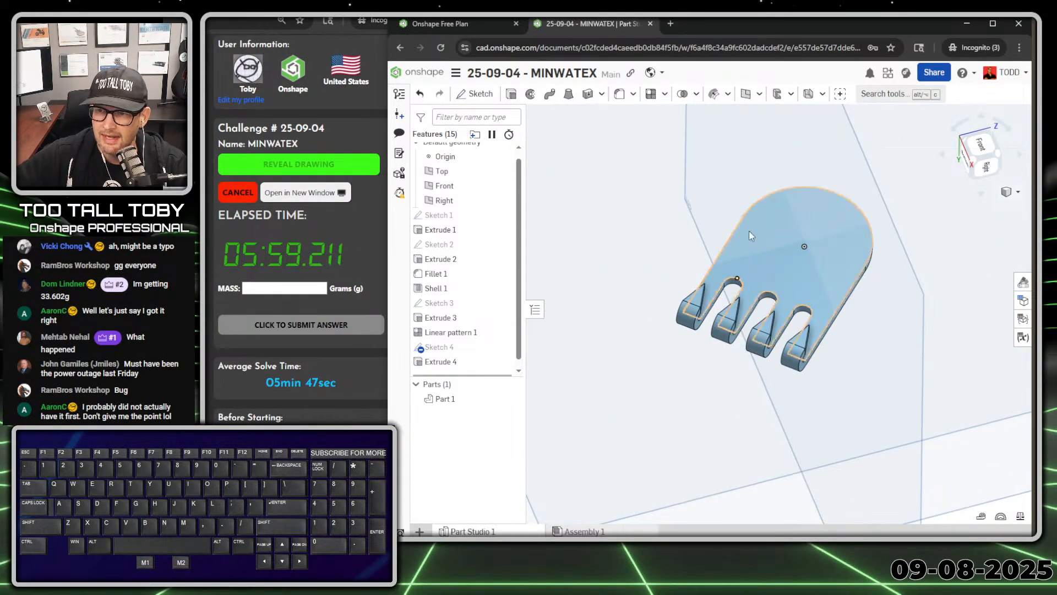
pyautogui.click(775, 232)
pyautogui.press('s')
pyautogui.click(791, 227)
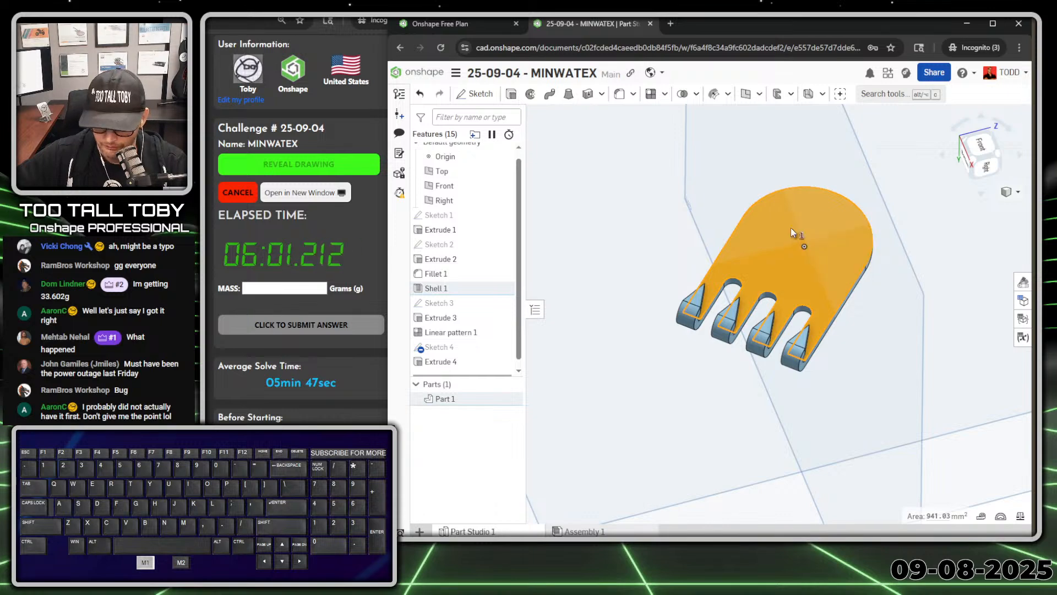
pyautogui.press('s')
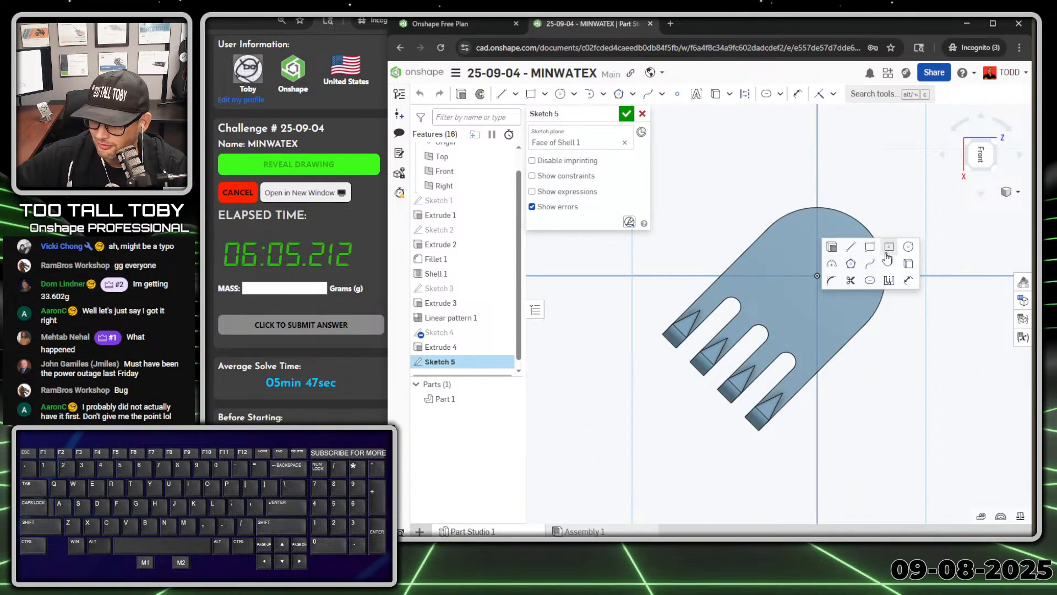
# Sketch a vertical 10 mm line from the origin up toward the plate's rounded end.
pyautogui.click(852, 249)
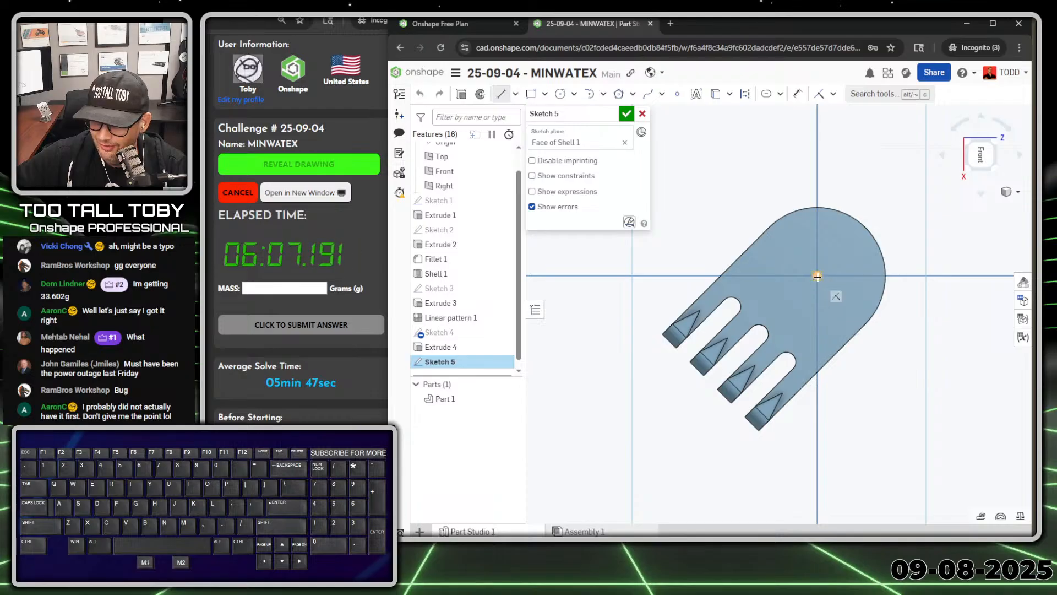
pyautogui.click(818, 240)
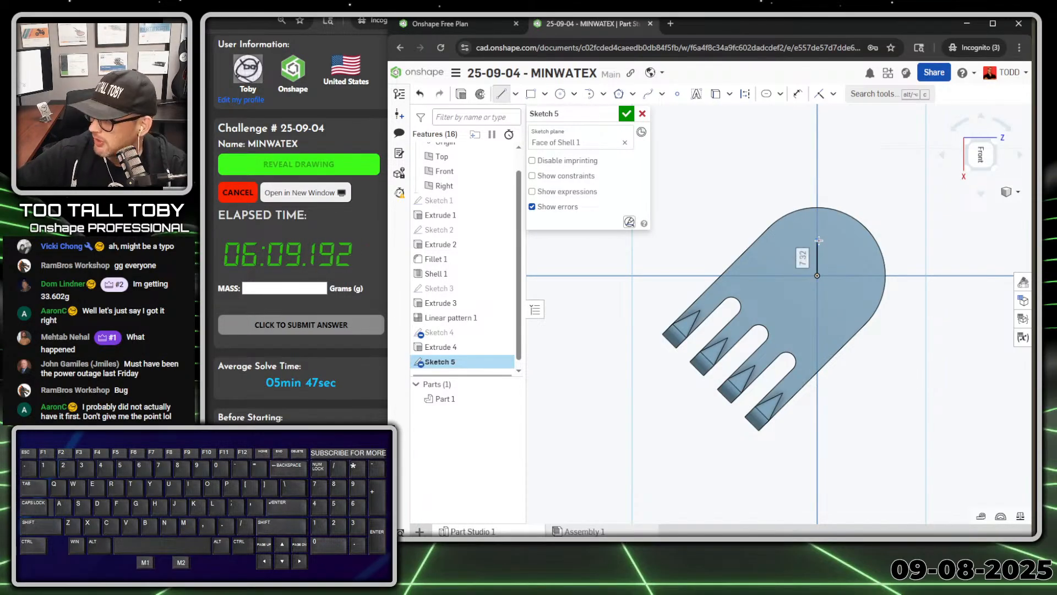
pyautogui.write('10')
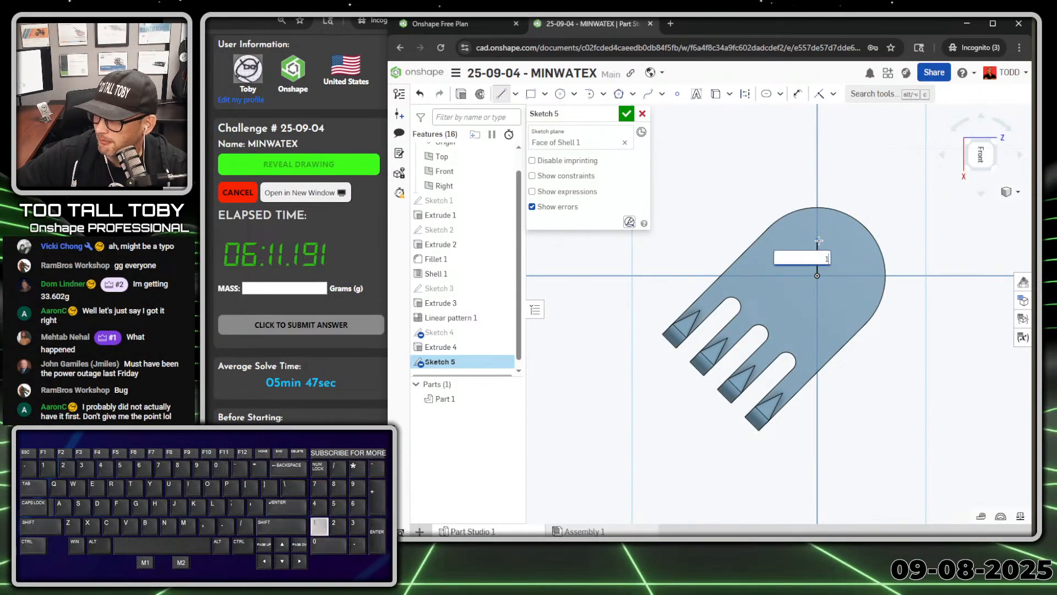
pyautogui.press('Return')
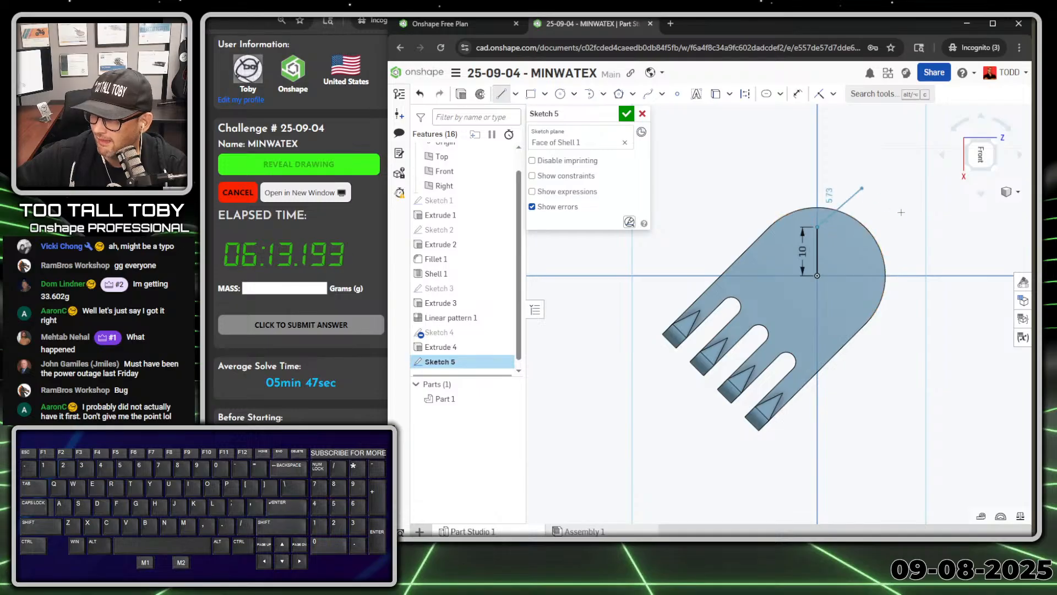
pyautogui.press('Escape')
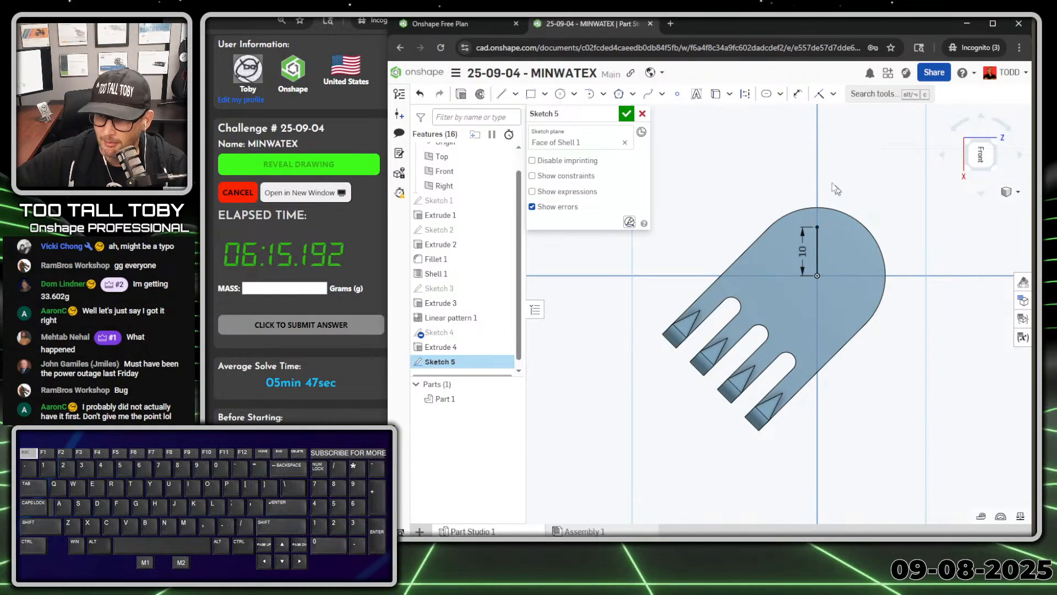
# Draw a 4 mm diameter circle centred on the upper end of the 10 mm line.
pyautogui.press('s')
pyautogui.click(949, 179)
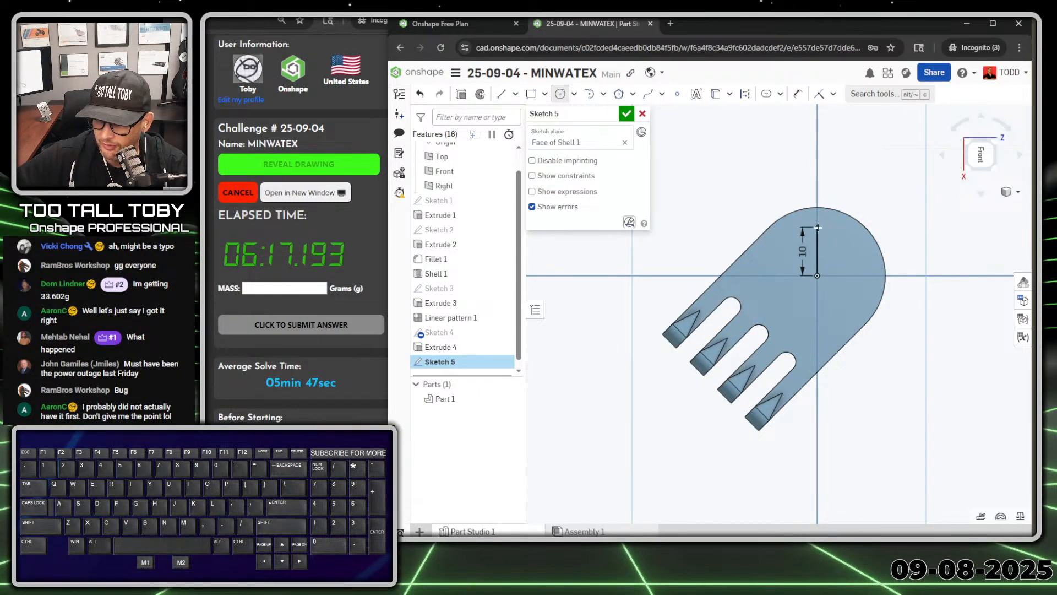
pyautogui.click(827, 230)
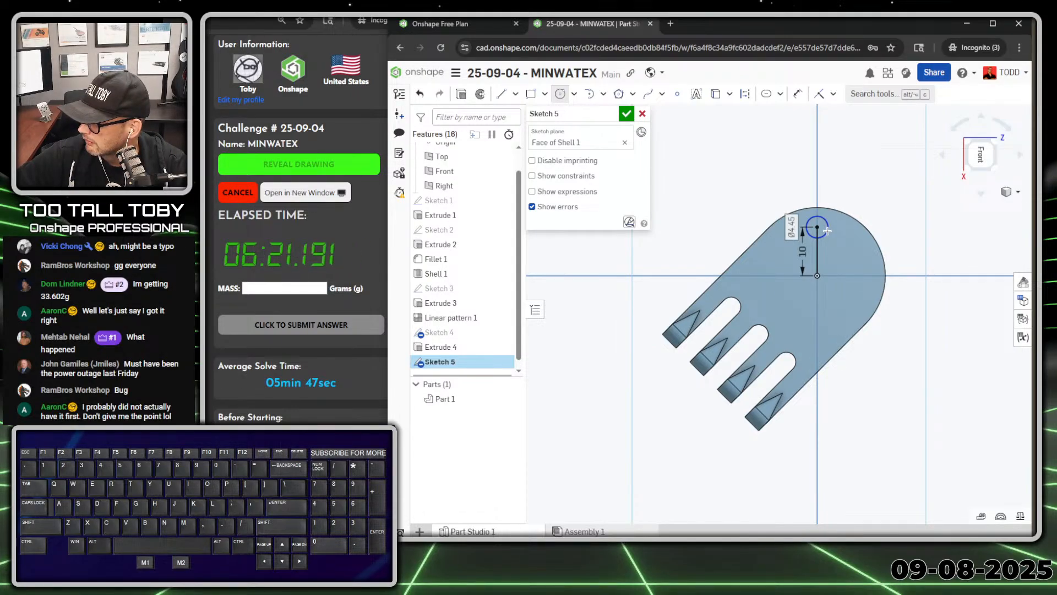
pyautogui.write('4')
pyautogui.press('Return')
# Extrude the circle as a Remove cut with the Through all end type to make the hanging hole.
pyautogui.press('s')
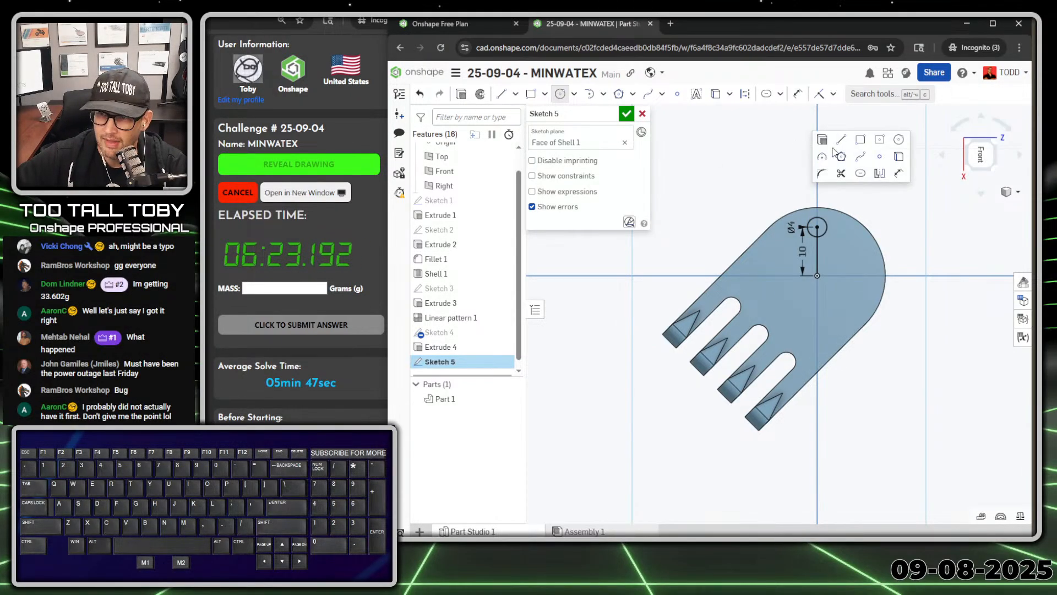
pyautogui.click(839, 155)
pyautogui.click(593, 144)
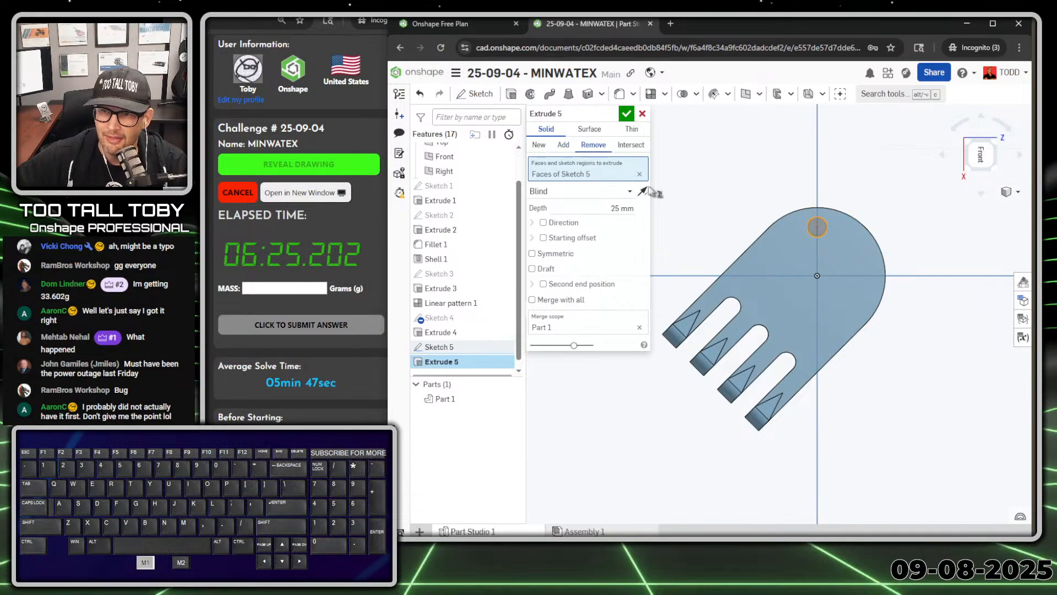
pyautogui.click(623, 191)
pyautogui.click(554, 281)
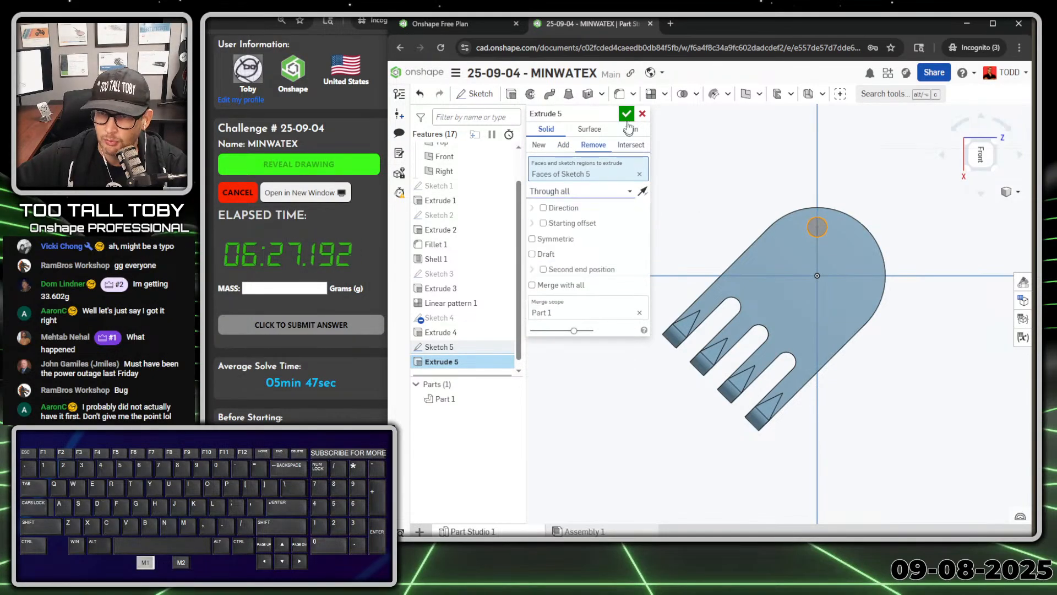
pyautogui.click(627, 114)
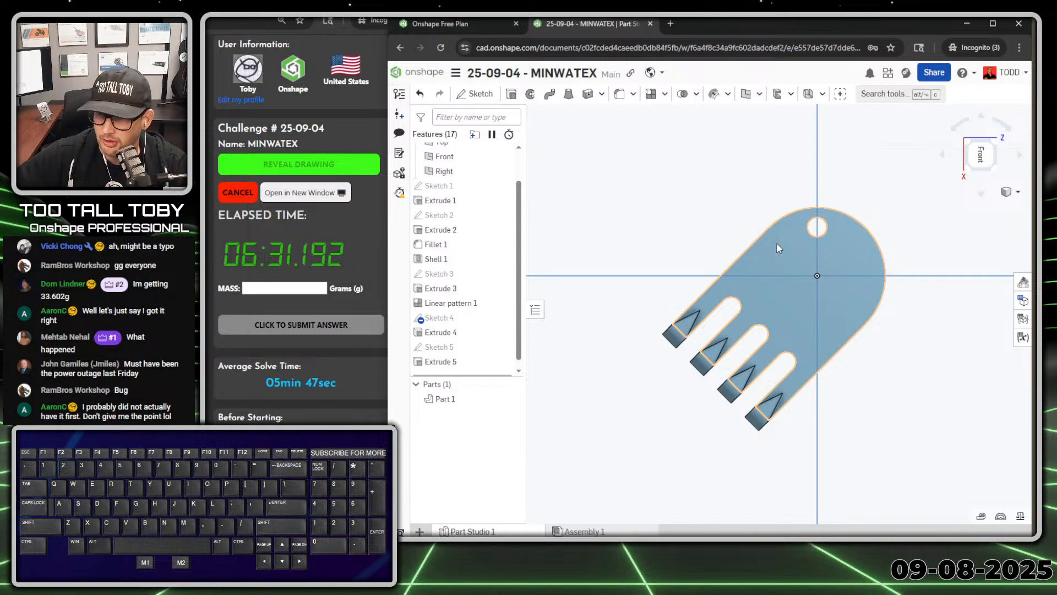
# Examine the hole spacing and the symmetry axis of the two-fork heart view in the challenge drawing.
pyautogui.moveTo(1054, 66)
pyautogui.mouseDown()
pyautogui.moveTo(623, 66)
pyautogui.moveTo(568, 48)
pyautogui.mouseUp()
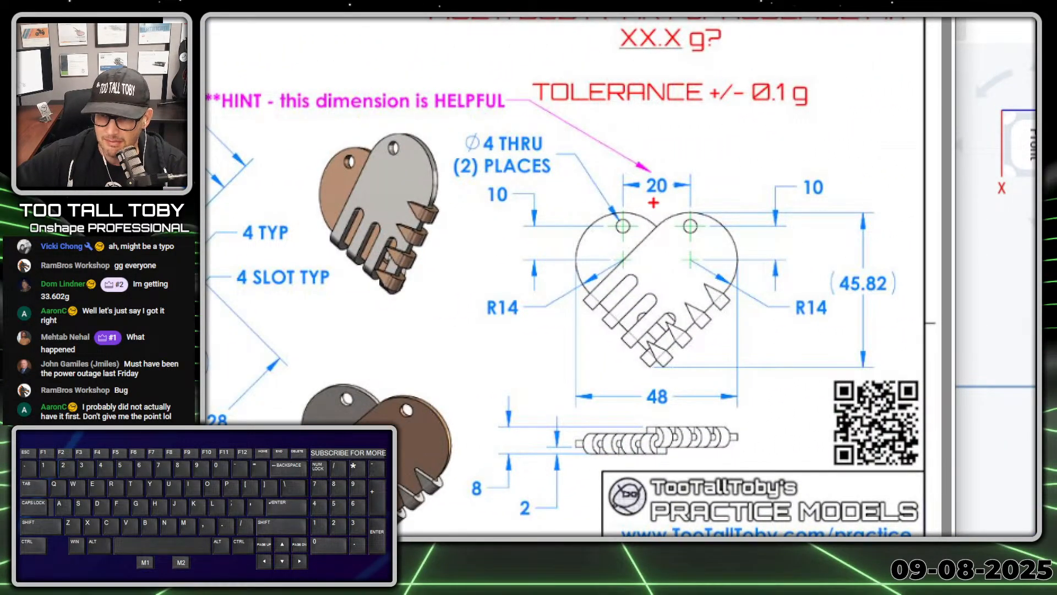
pyautogui.keyDown('shift'); pyautogui.moveTo(655, 193); pyautogui.dragTo(650, 231); pyautogui.keyUp('shift')
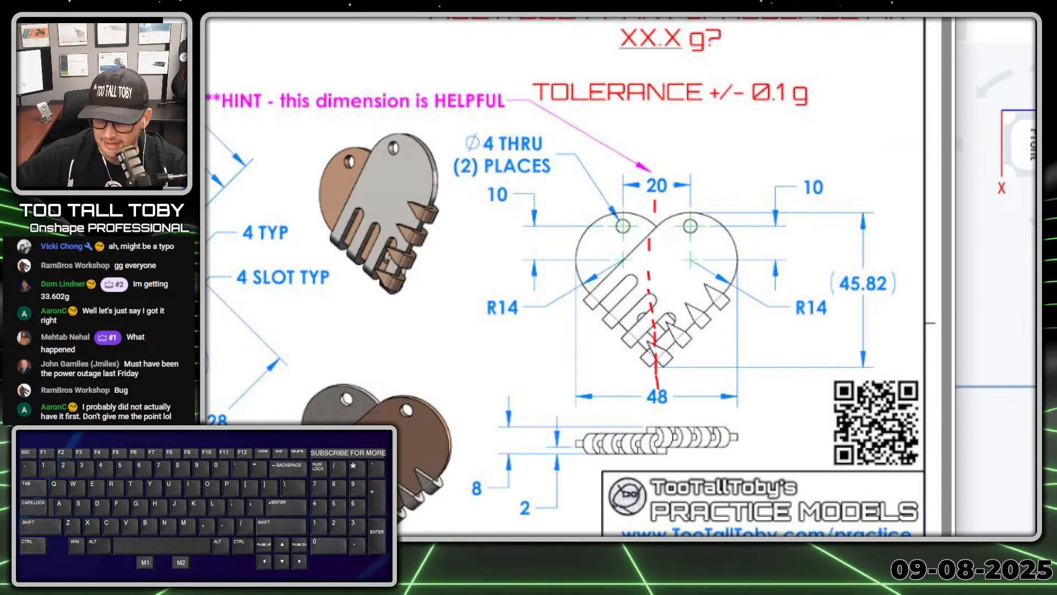
pyautogui.hotkey('alt', '1')
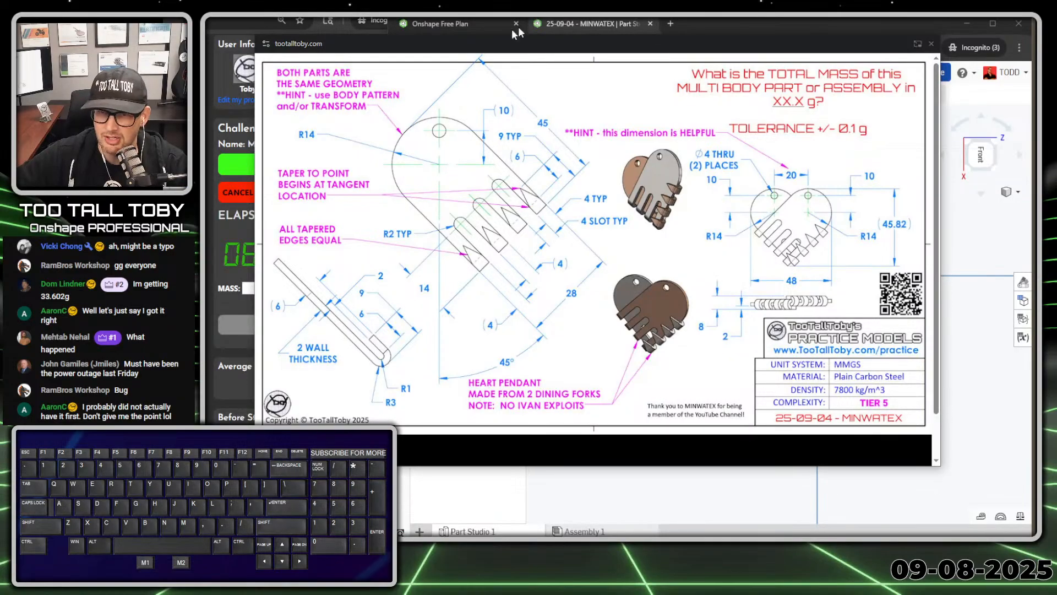
pyautogui.moveTo(436, 48); pyautogui.dragTo(1056, 91)
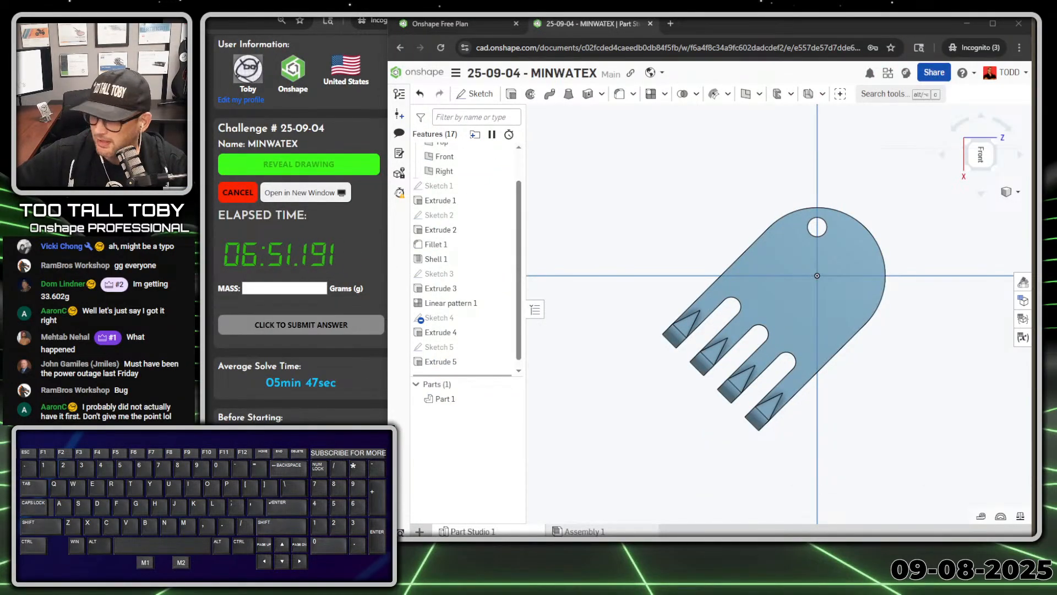
# Start a new sketch on the fork plate's large flat face.
pyautogui.click(813, 168)
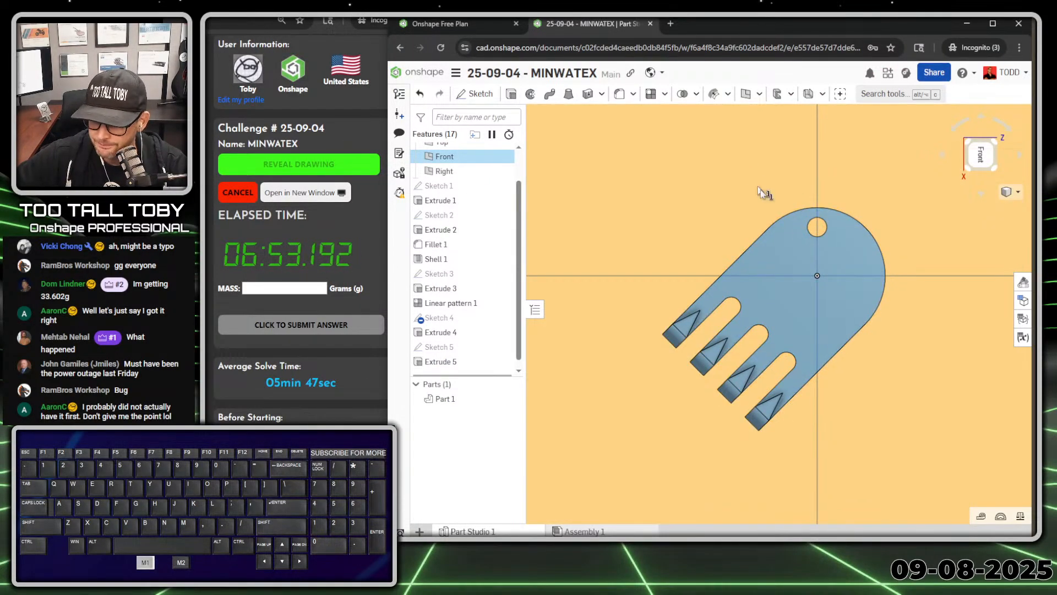
pyautogui.scroll(-5, 843, 306)
pyautogui.click(607, 257)
pyautogui.scroll(6, 848, 292)
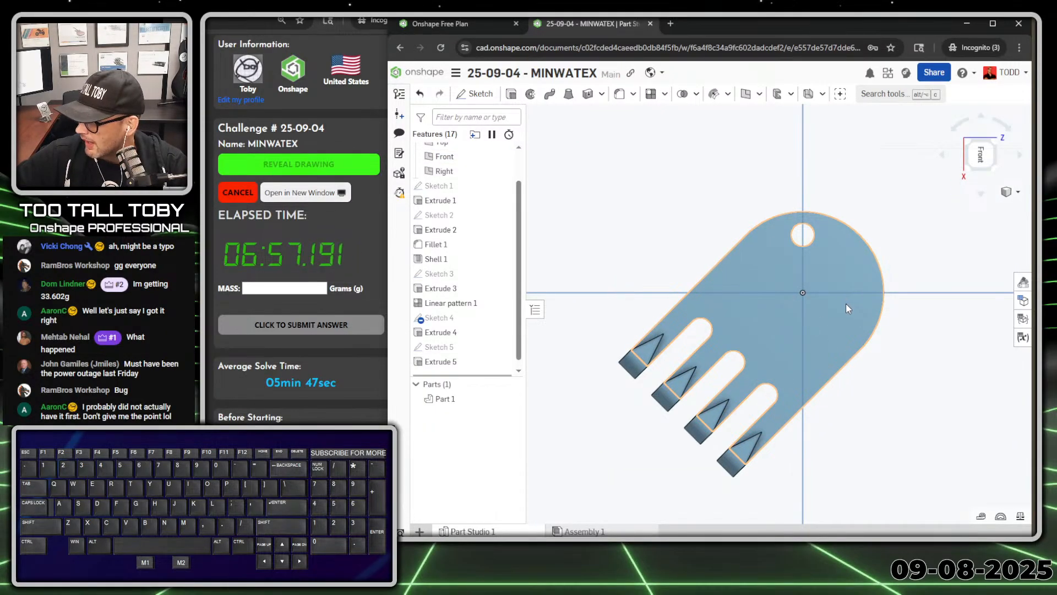
pyautogui.click(771, 317)
pyautogui.press('s')
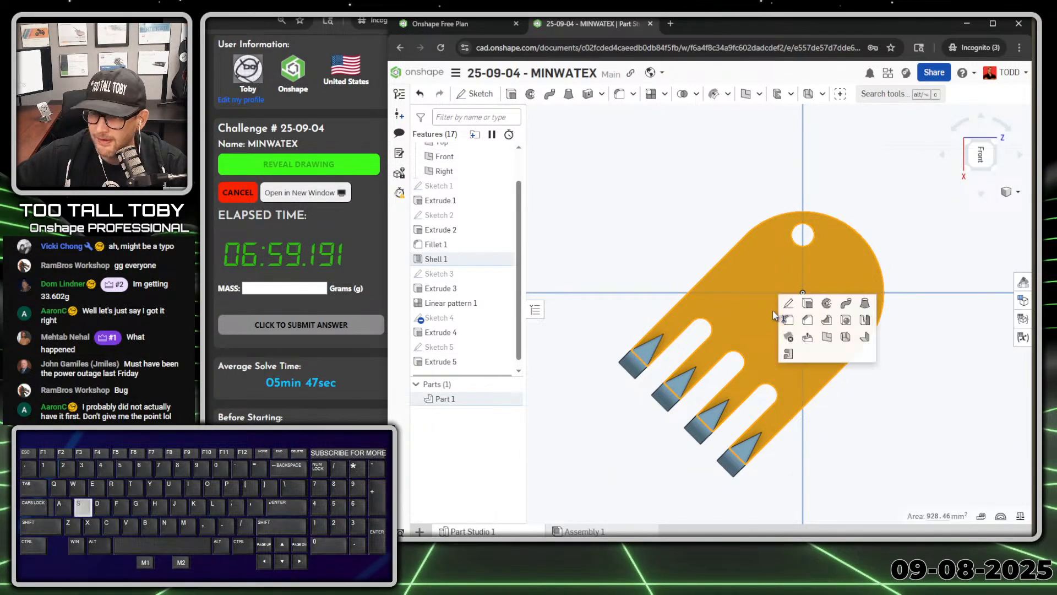
pyautogui.click(785, 300)
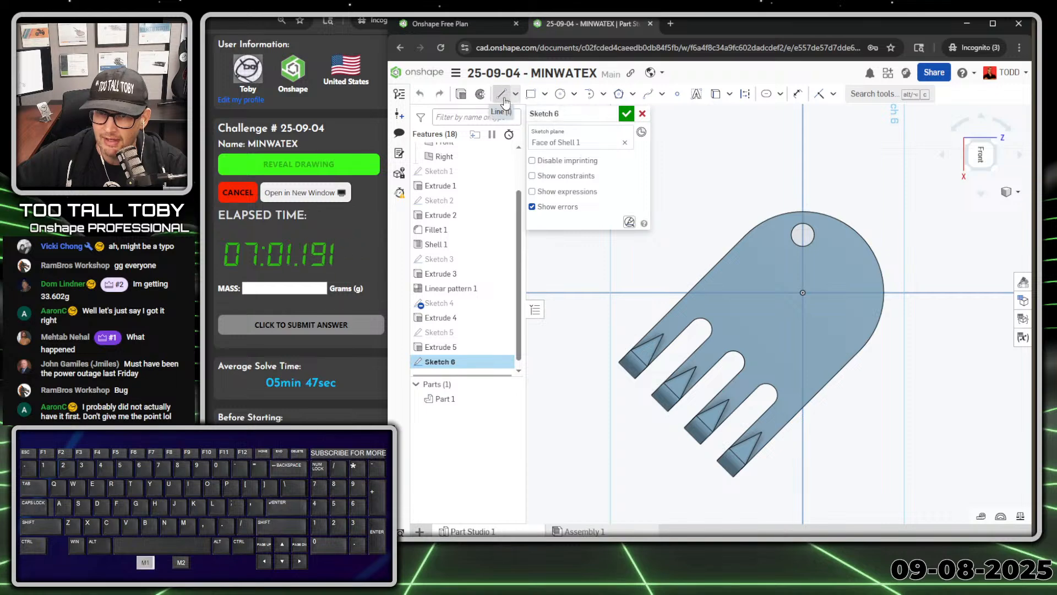
# Sketch a nearly vertical line on the tine side of the origin, running from above the plate to below the lowest tine.
pyautogui.click(735, 194)
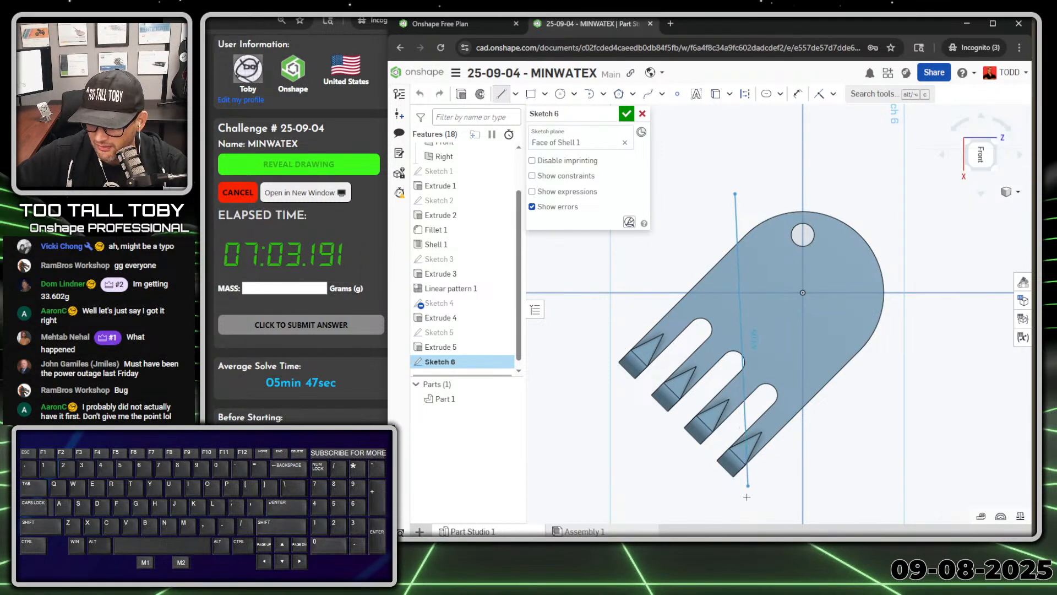
pyautogui.scroll(-3, 746, 499)
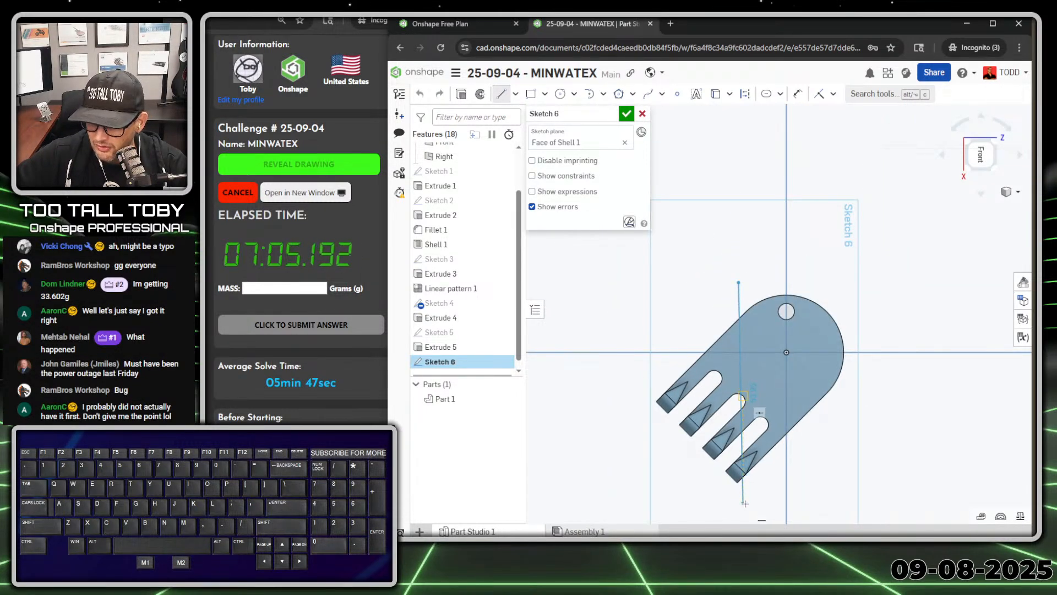
pyautogui.click(743, 503)
pyautogui.press('Escape')
pyautogui.press('s')
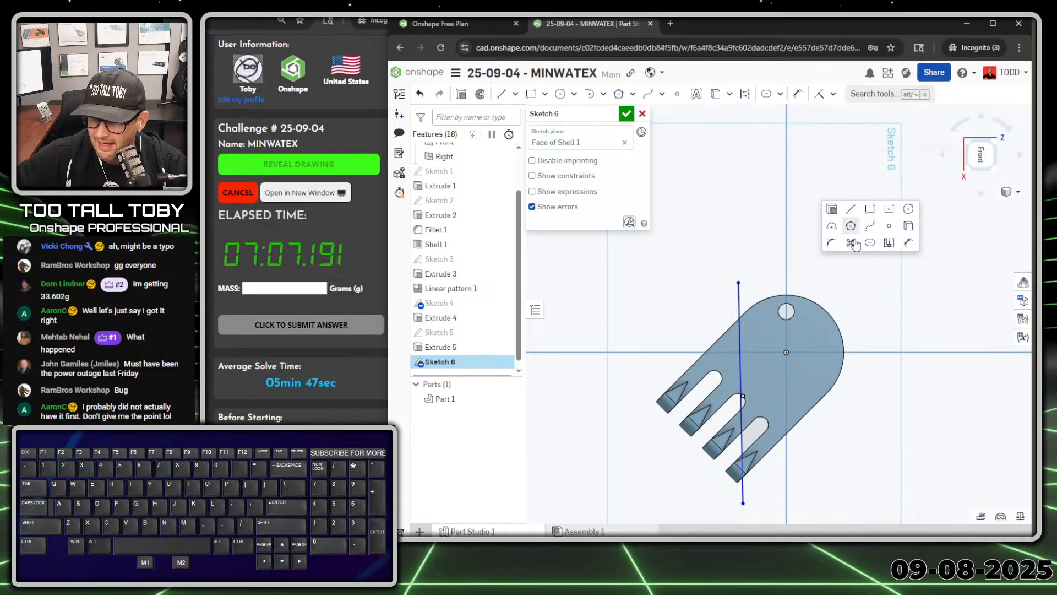
pyautogui.click(908, 243)
pyautogui.click(786, 282)
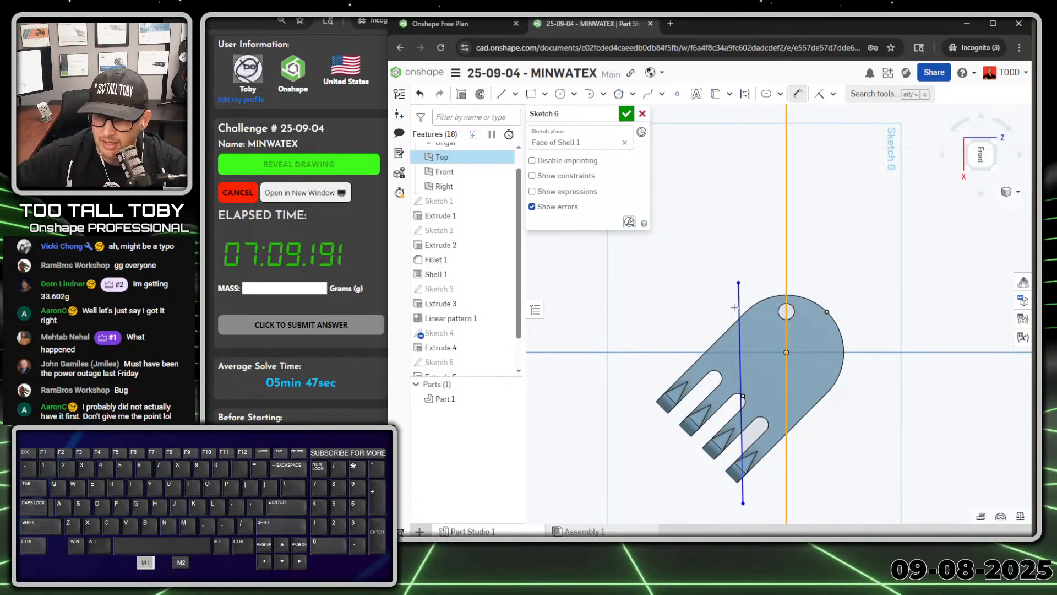
pyautogui.click(739, 300)
pyautogui.click(770, 231)
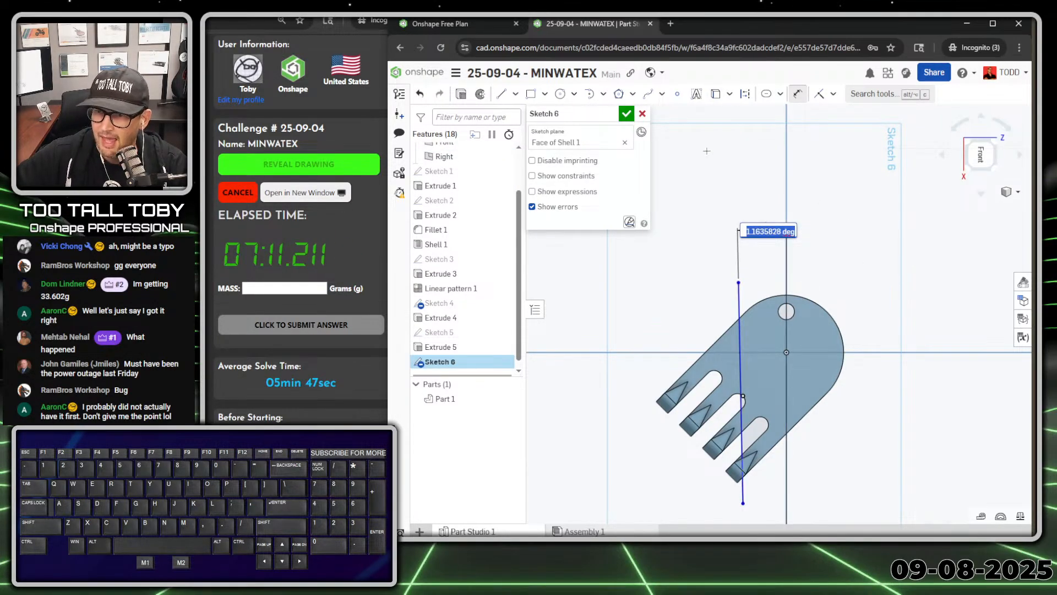
pyautogui.press('Escape')
pyautogui.press('Delete')
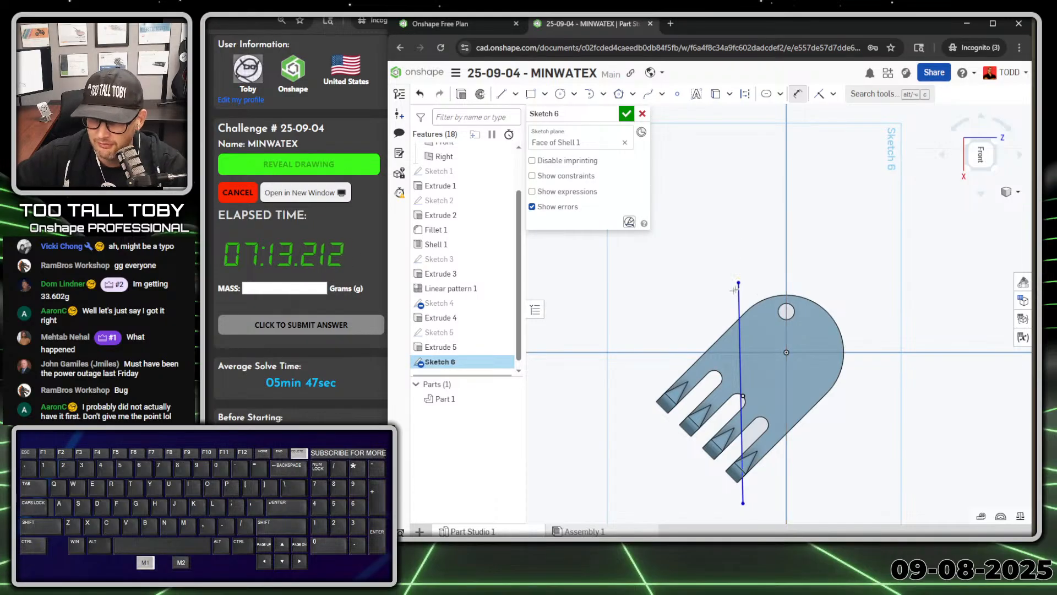
# Try a Vertical constraint on the sketched line, and undo it.
pyautogui.click(743, 309)
pyautogui.press('v')
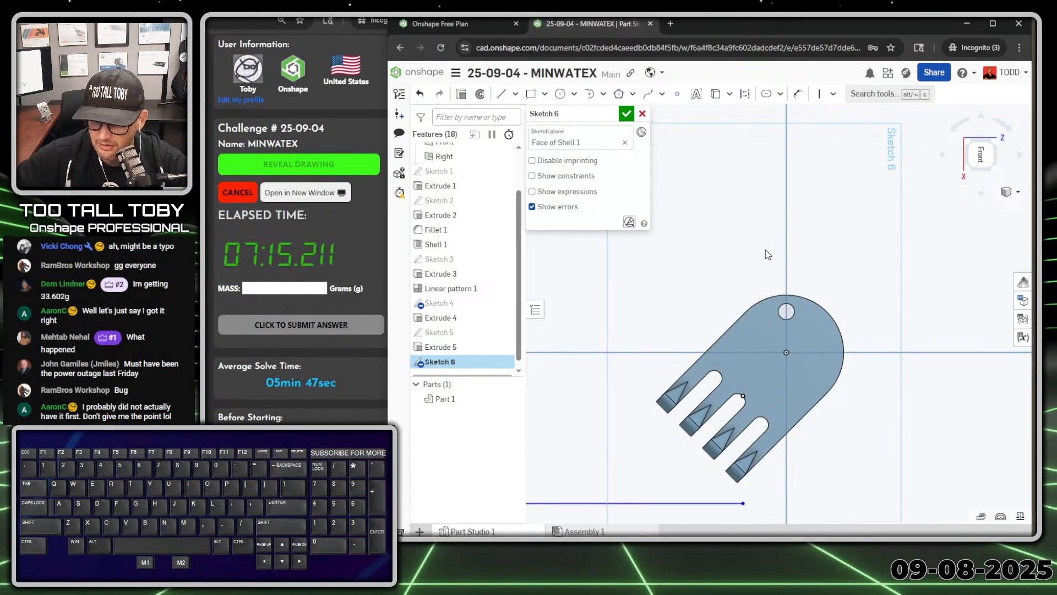
pyautogui.hotkey('ctrl', 'z')
# Apply a Horizontal constraint to the sketched line so it runs parallel to the Top plane.
pyautogui.click(743, 310)
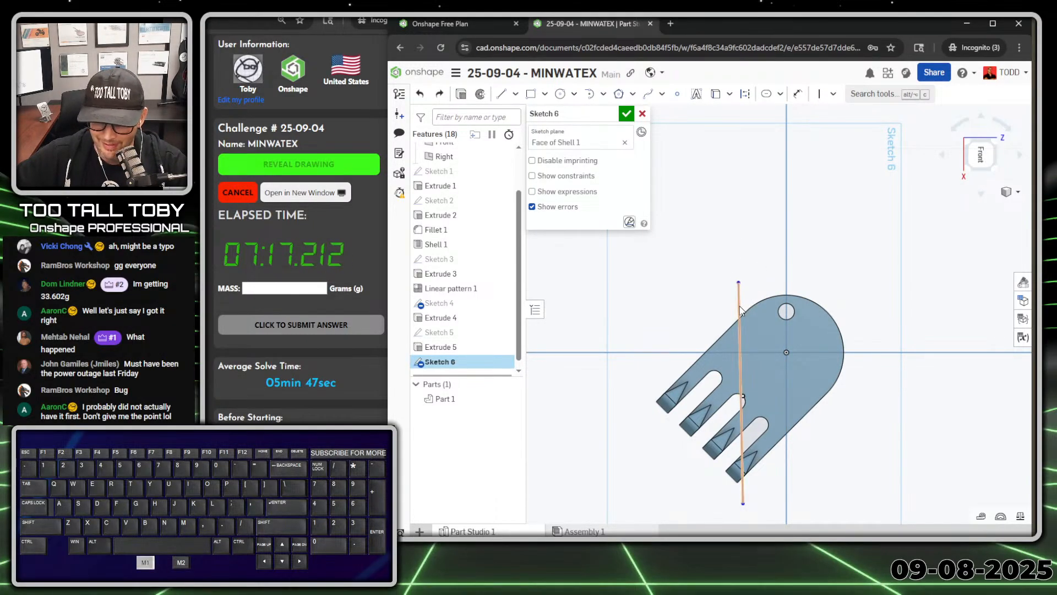
pyautogui.press('h')
pyautogui.press('s')
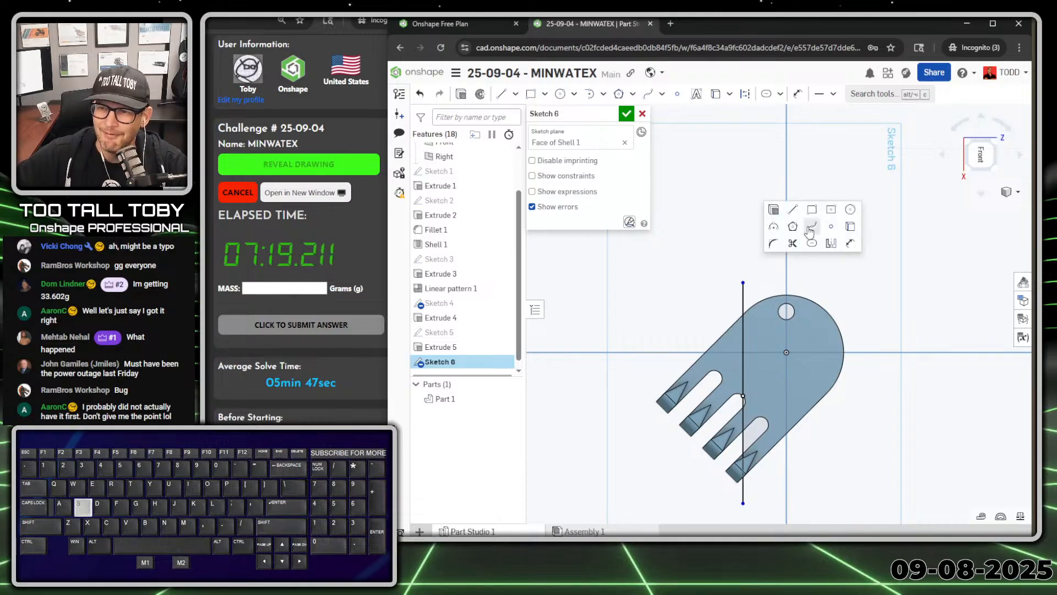
pyautogui.click(851, 243)
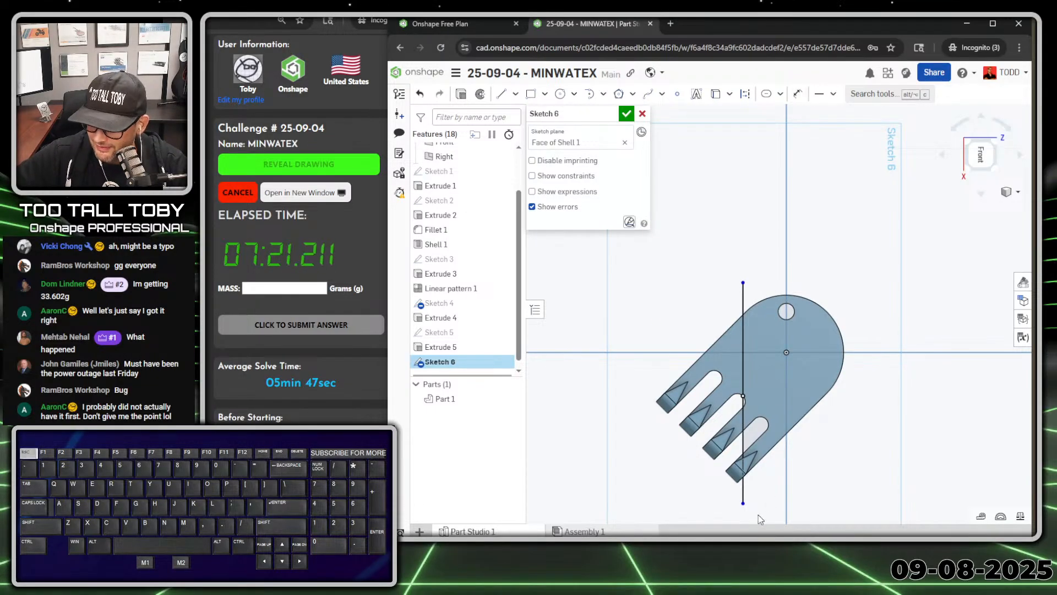
pyautogui.press('Escape')
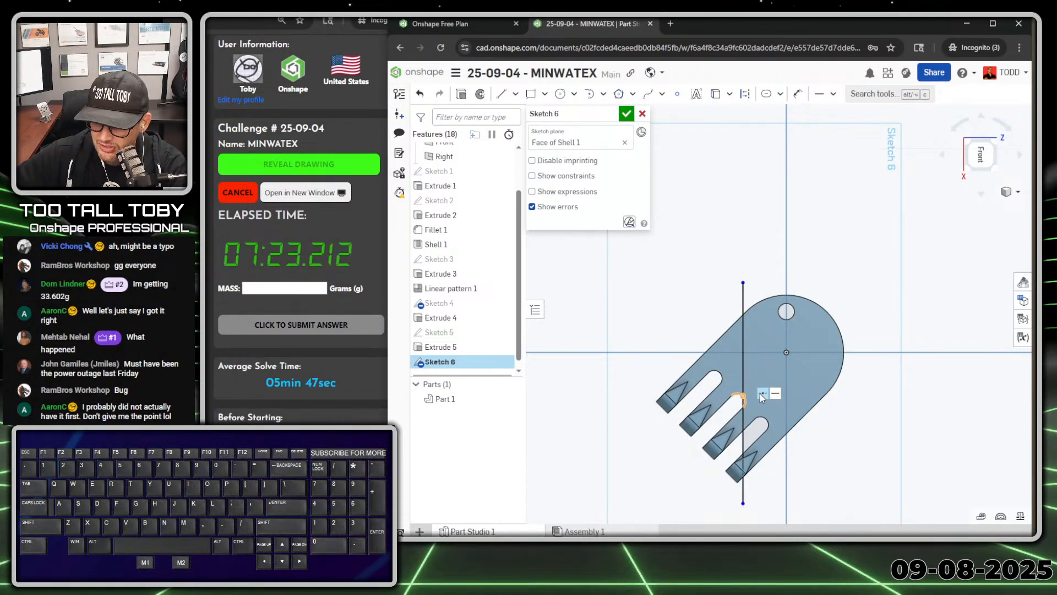
# Dimension the sketched line 10 mm from the Top plane and finish the sketch.
pyautogui.press('s')
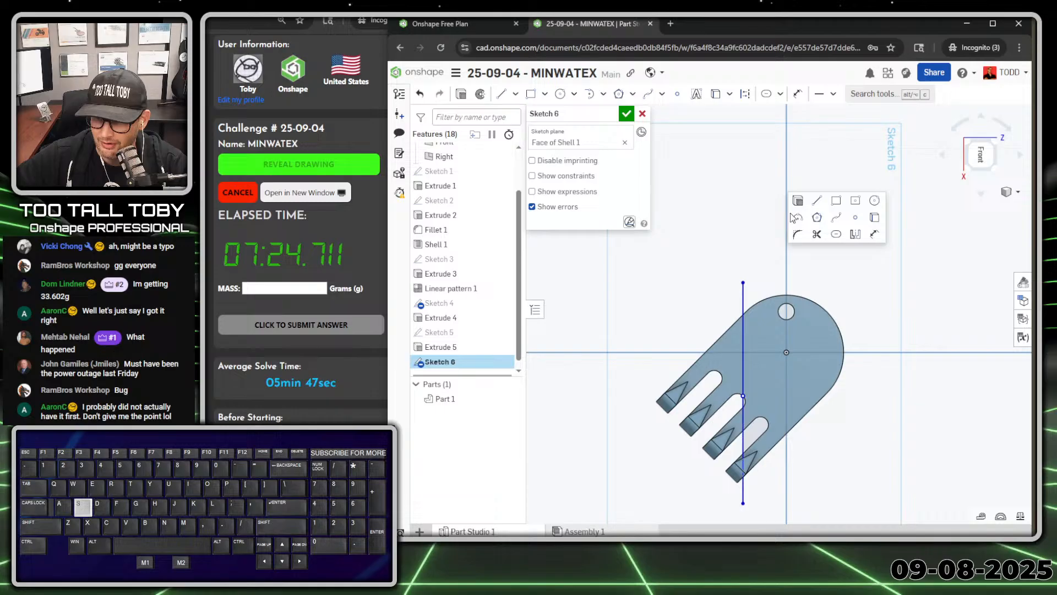
pyautogui.click(874, 234)
pyautogui.click(787, 263)
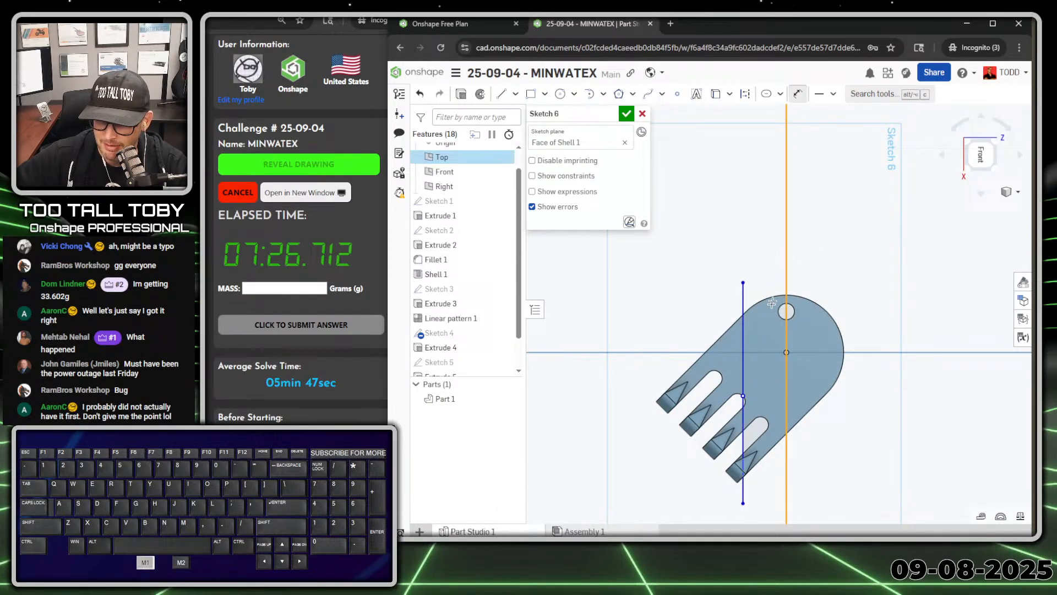
pyautogui.click(744, 311)
pyautogui.click(767, 230)
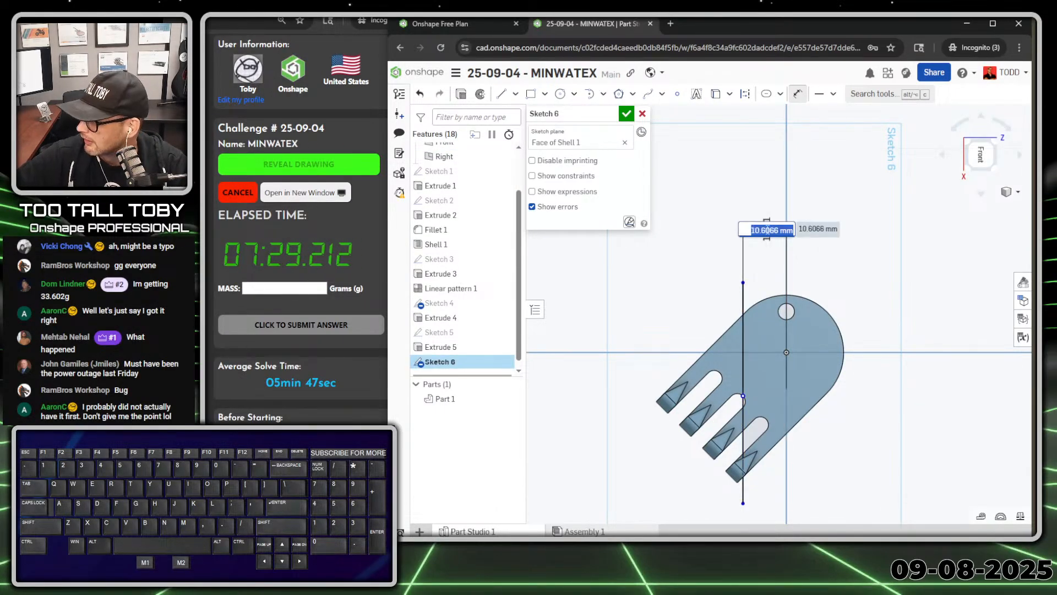
pyautogui.write('10')
pyautogui.press('Return')
pyautogui.scroll(-1, 782, 275)
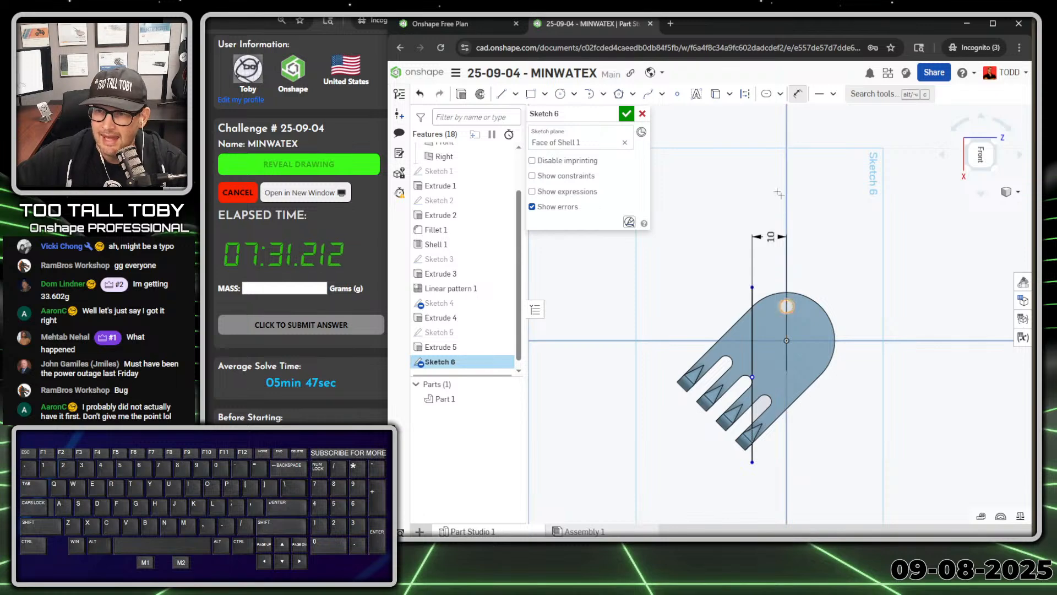
pyautogui.click(626, 114)
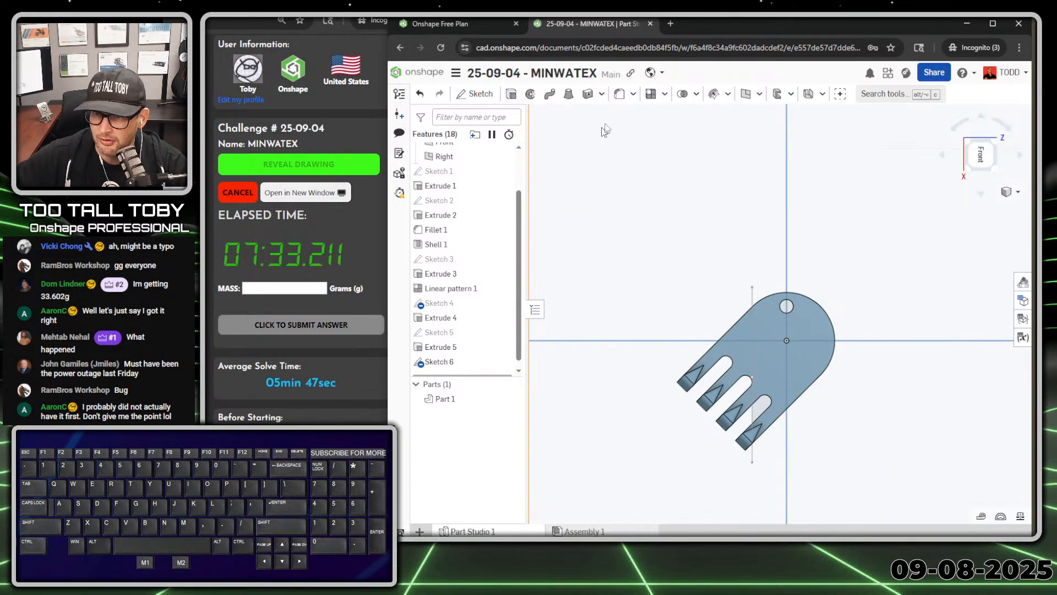
# Create a circular part pattern of the fork about the sketched line, with 2 equally spaced instances over 360 degrees.
pyautogui.click(665, 94)
pyautogui.click(667, 132)
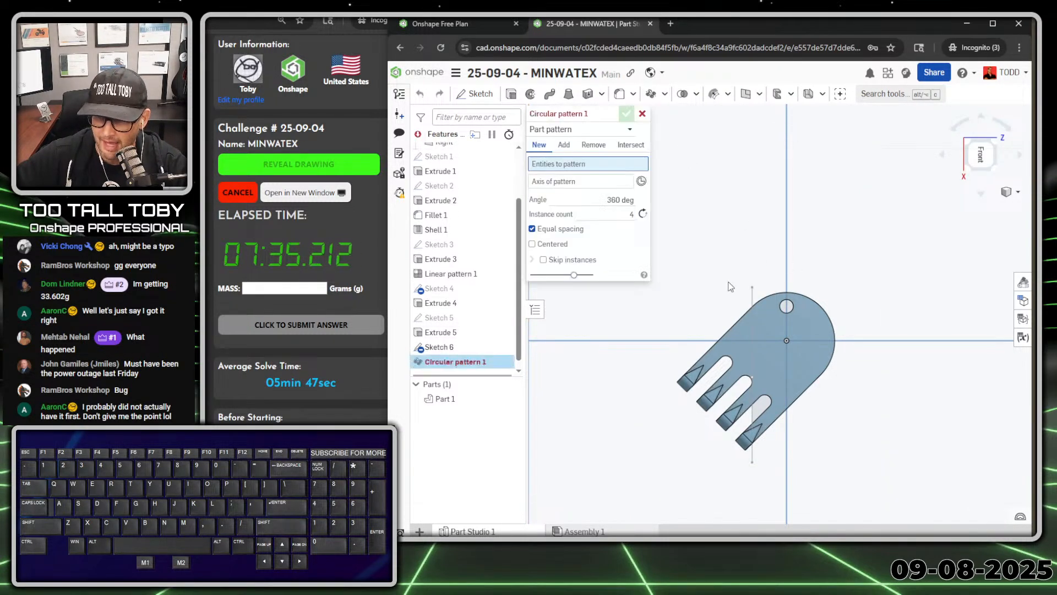
pyautogui.click(776, 335)
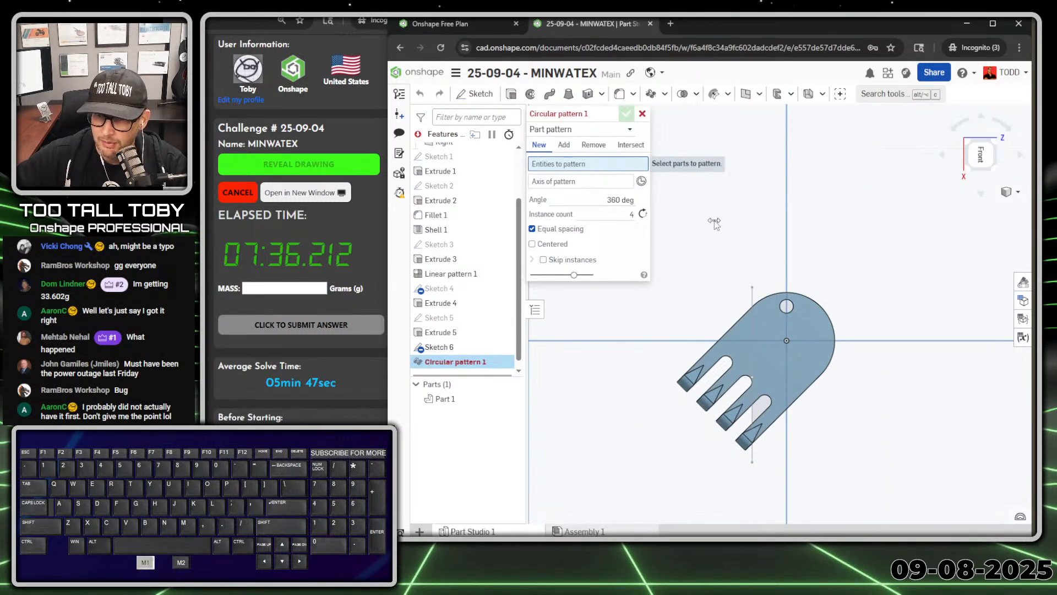
pyautogui.click(754, 342)
pyautogui.click(631, 234)
pyautogui.write('2')
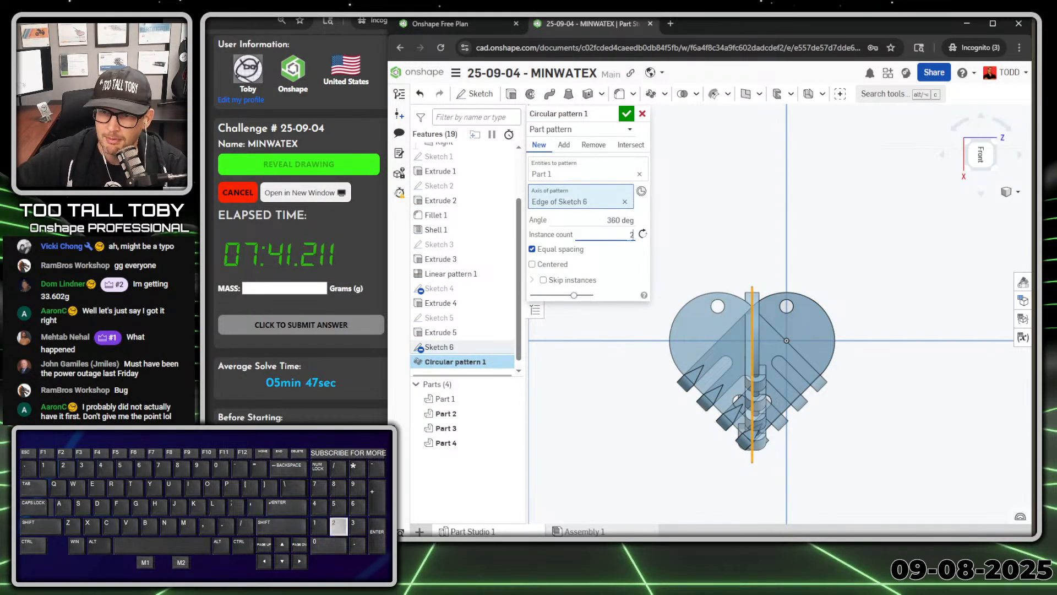
pyautogui.press('Tab')
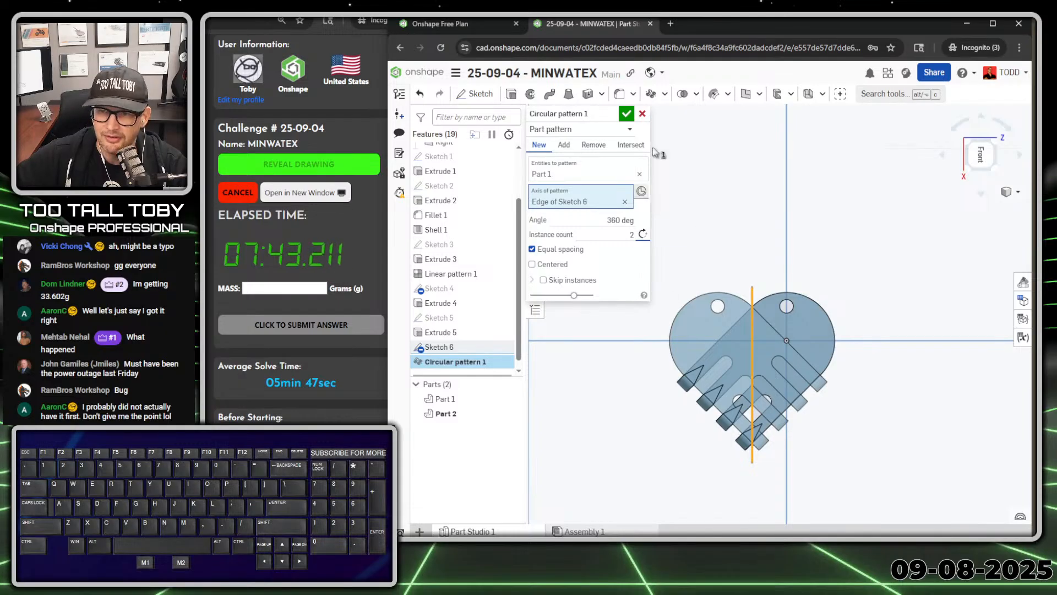
pyautogui.click(626, 114)
# Examine from the side and at an angle how the two fork plates overlap and contact each other.
pyautogui.click(782, 396)
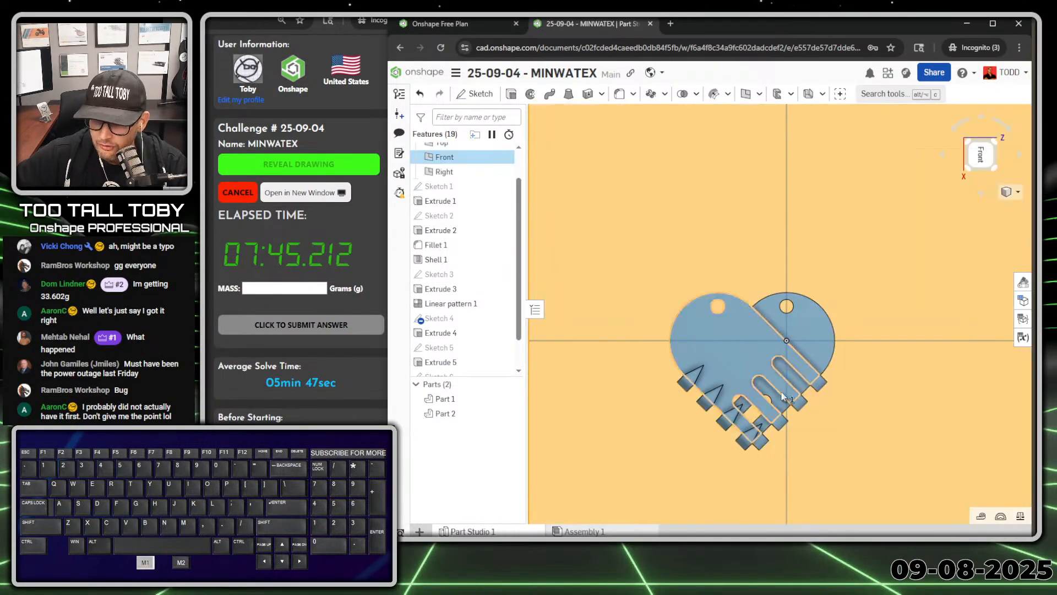
pyautogui.moveTo(846, 336); pyautogui.dragTo(803, 373, button='right')
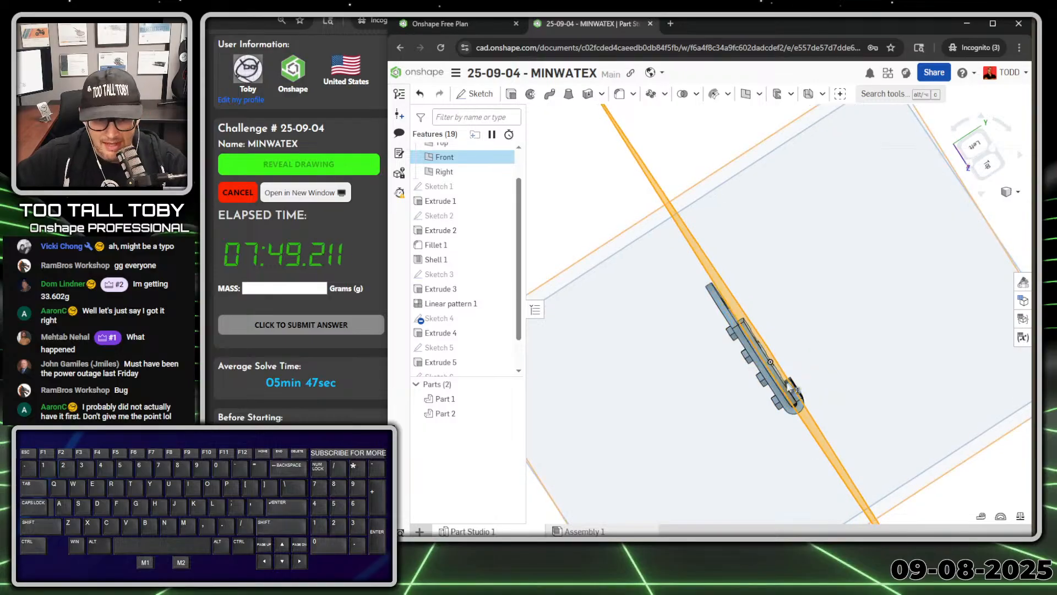
pyautogui.scroll(3, 766, 412)
pyautogui.moveTo(766, 412); pyautogui.dragTo(781, 368, button='right')
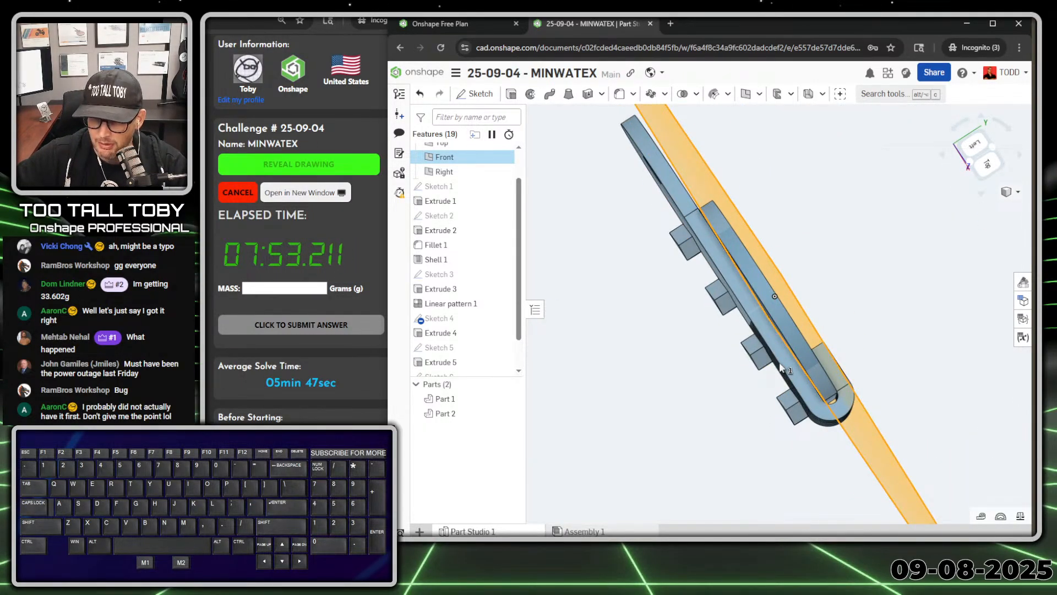
pyautogui.moveTo(779, 364); pyautogui.dragTo(815, 354, button='middle')
pyautogui.scroll(3, 814, 354)
pyautogui.scroll(-4, 814, 354)
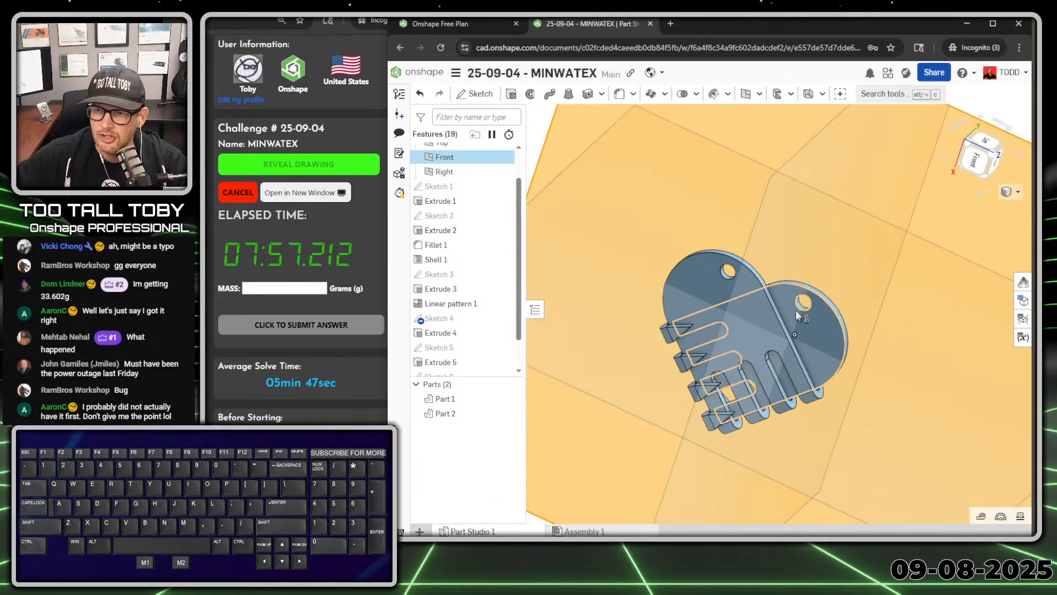
pyautogui.click(779, 303)
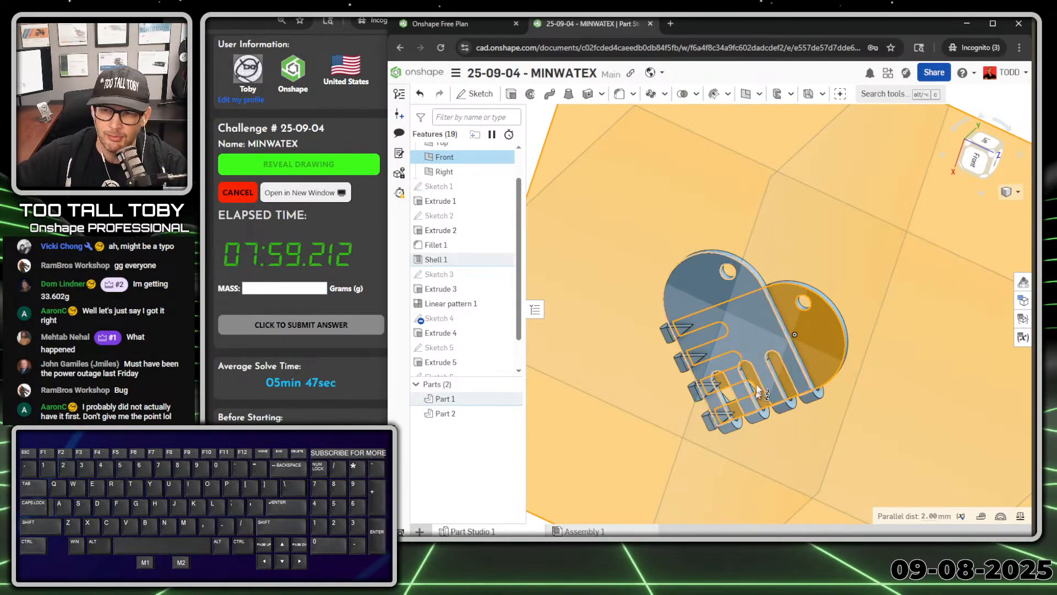
pyautogui.scroll(-3, 791, 329)
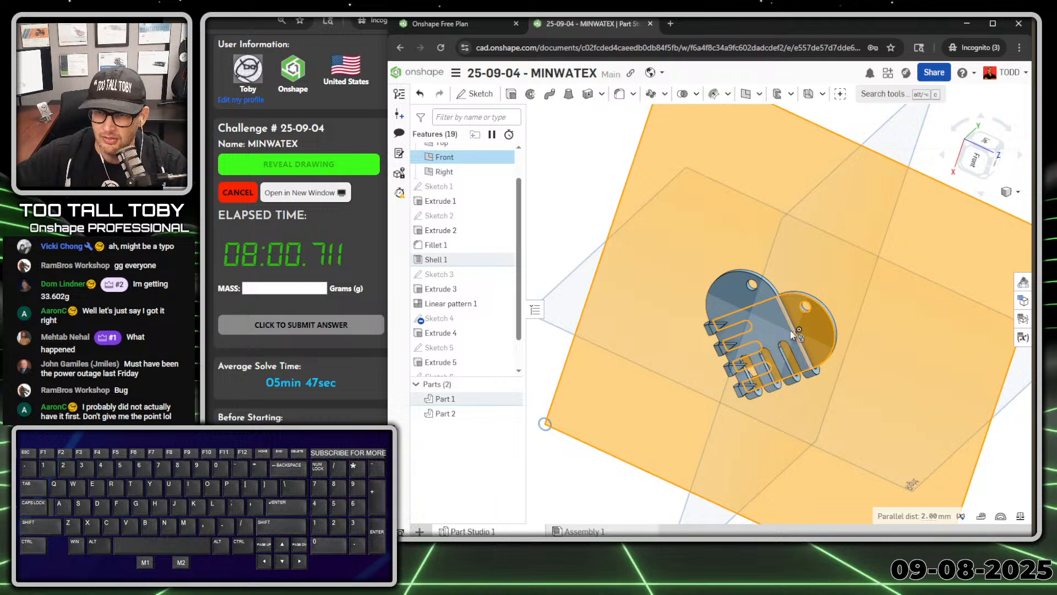
# Clear the selection and hide the reference planes around the two-fork heart.
pyautogui.click(573, 179)
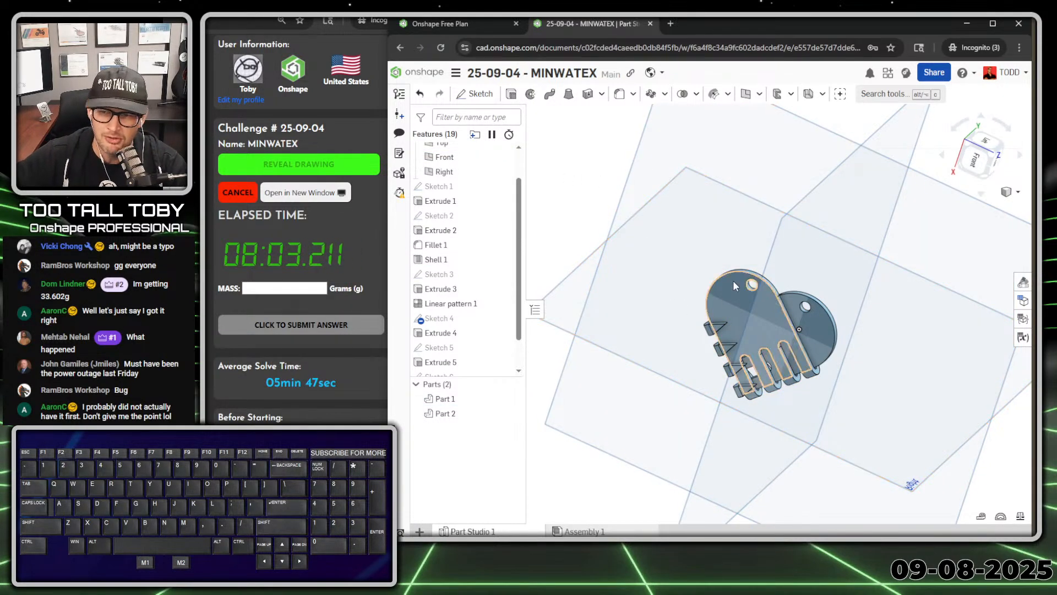
pyautogui.scroll(-2, 692, 355)
pyautogui.press('p')
pyautogui.scroll(3, 815, 369)
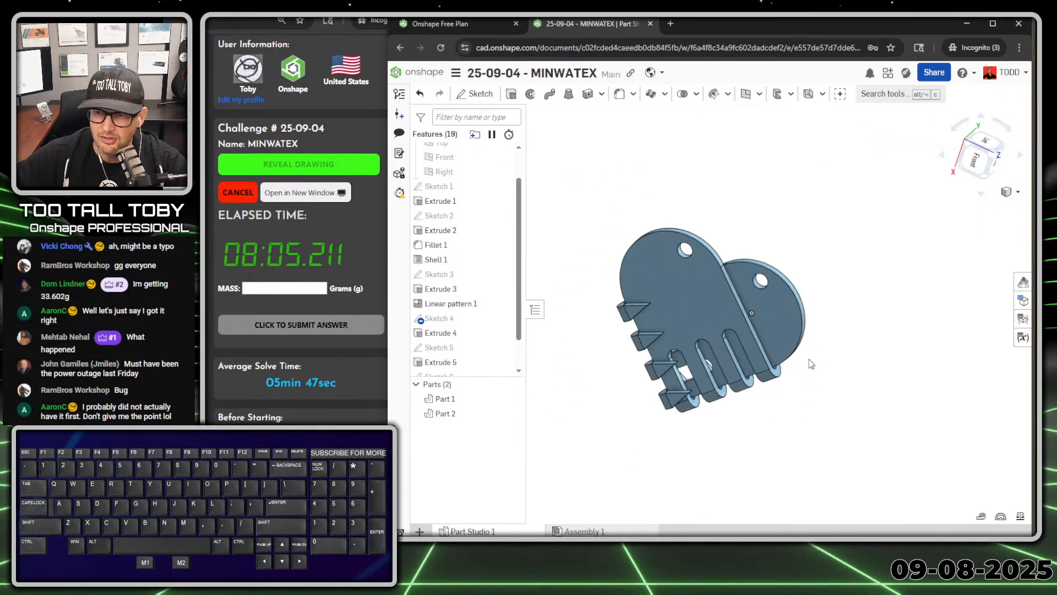
pyautogui.moveTo(604, 384); pyautogui.dragTo(637, 367, button='right')
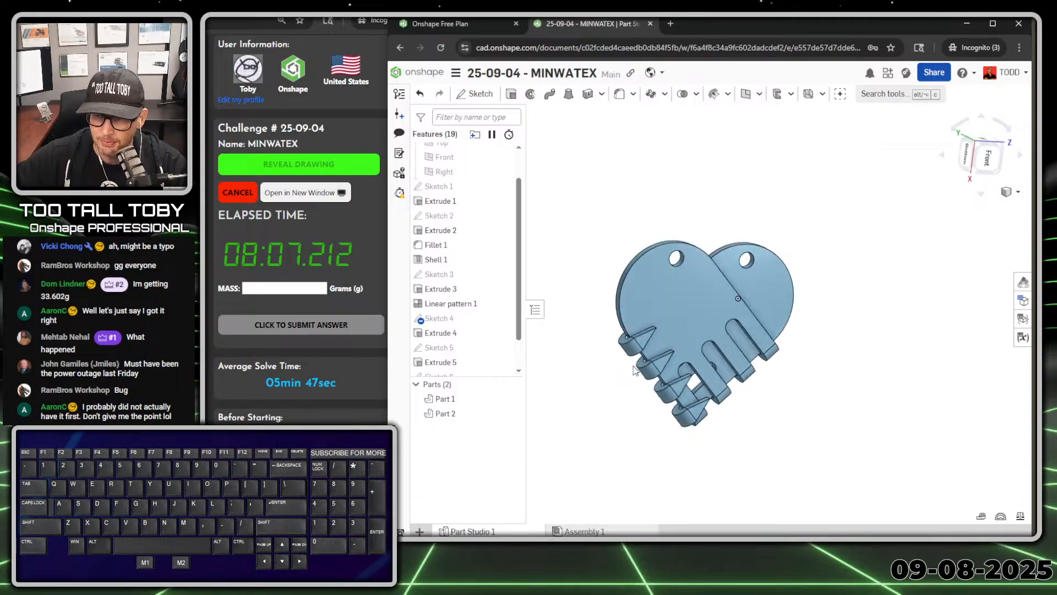
# Set the appearance of Part 1, the original fork, to dark grey 666666.
pyautogui.rightClick(450, 398)
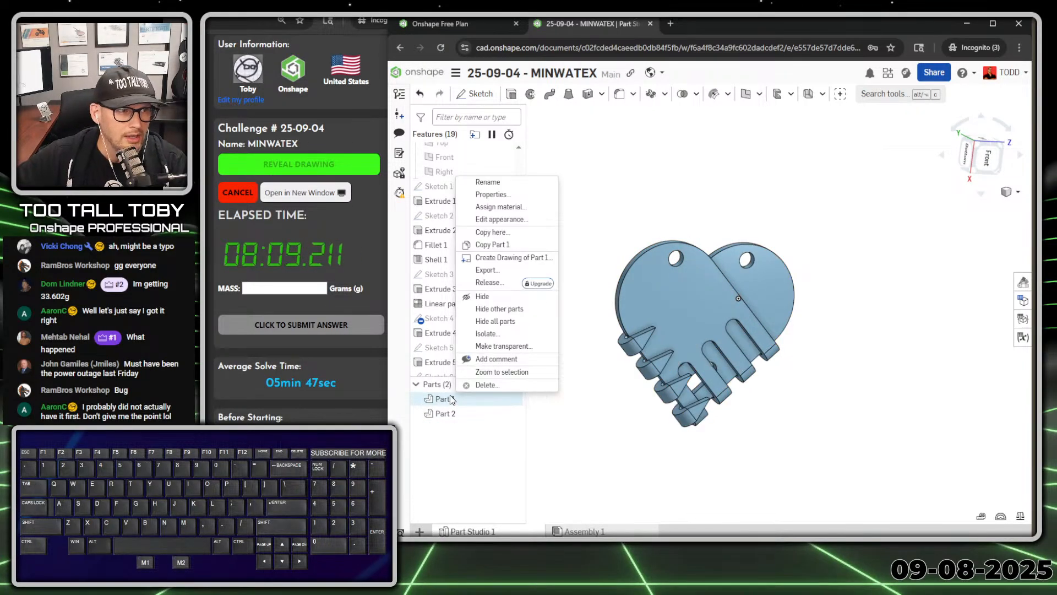
pyautogui.click(517, 219)
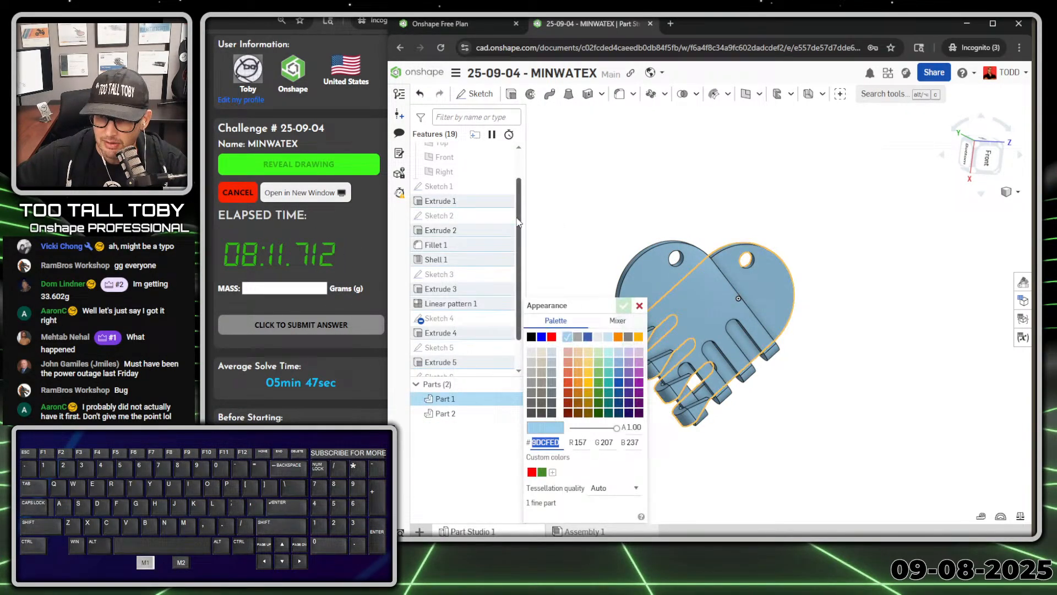
pyautogui.click(532, 403)
pyautogui.click(624, 306)
# Set the appearance of Part 2, the patterned fork, to a lighter grey than the original fork.
pyautogui.rightClick(445, 416)
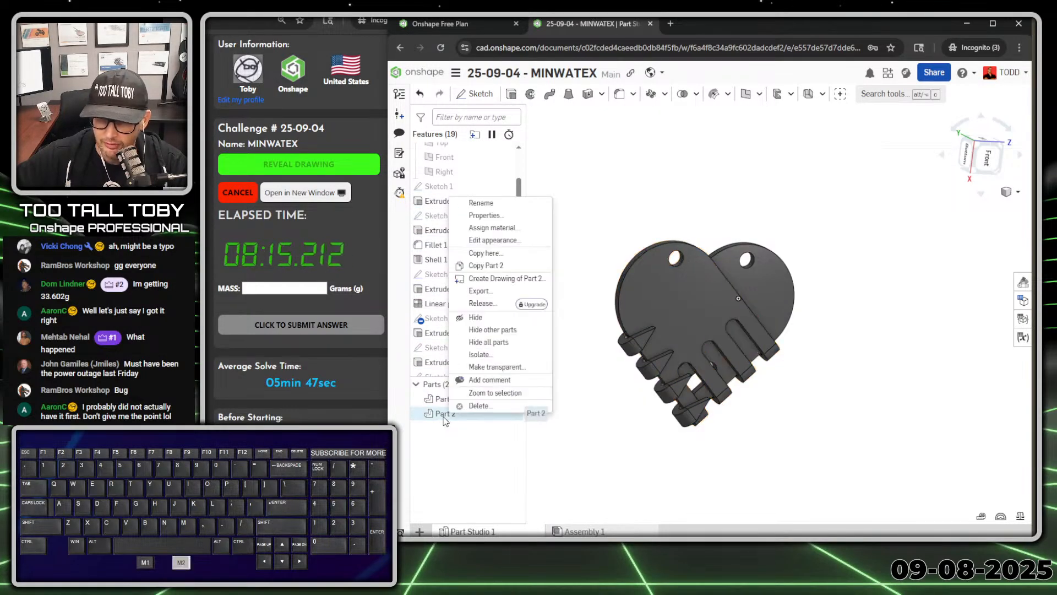
pyautogui.click(615, 466)
pyautogui.rightClick(440, 413)
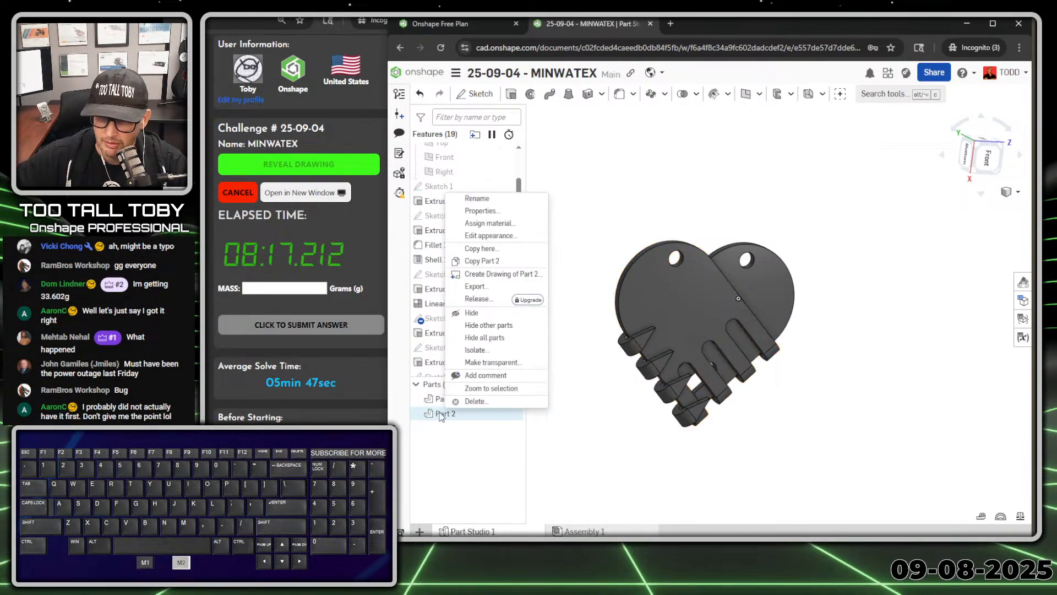
pyautogui.click(495, 235)
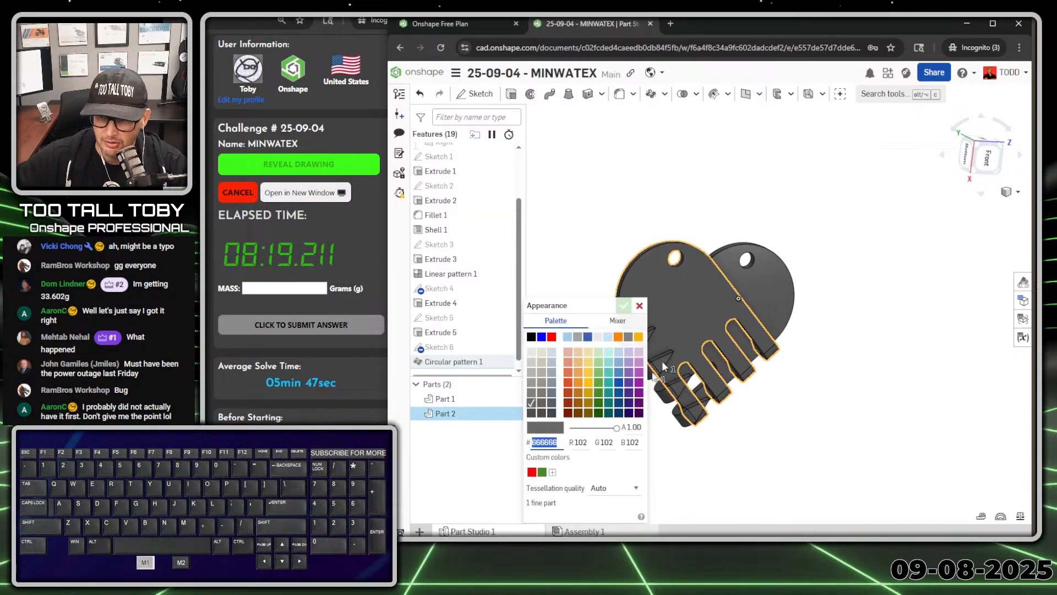
pyautogui.click(532, 383)
pyautogui.click(624, 305)
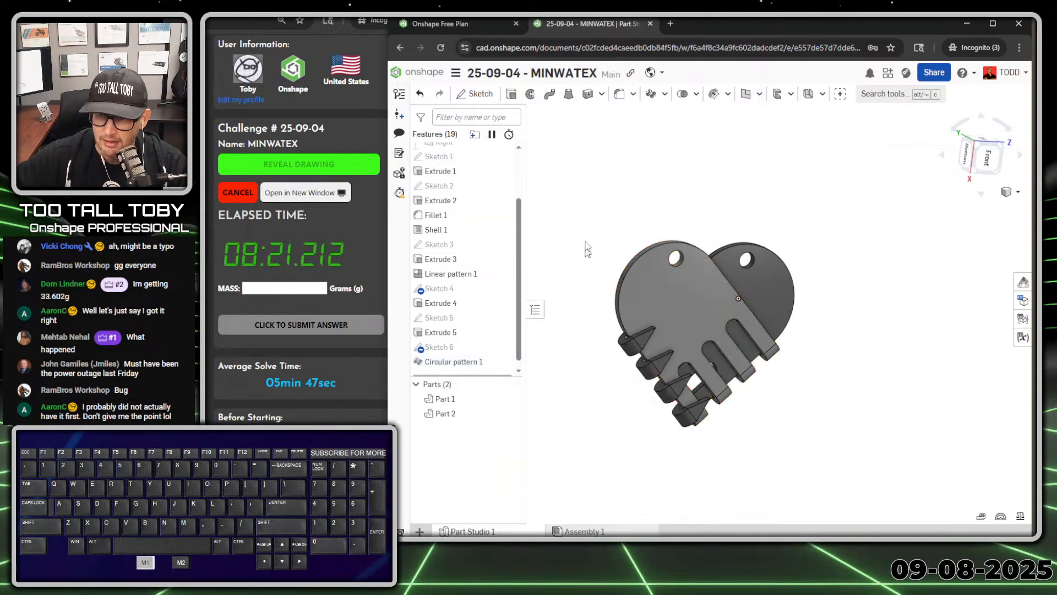
# Assign TTT-PLAIN CARBON STEEL from the TTT-CUSTOM MATERIALS library to both Part 1 and Part 2.
pyautogui.click(447, 402)
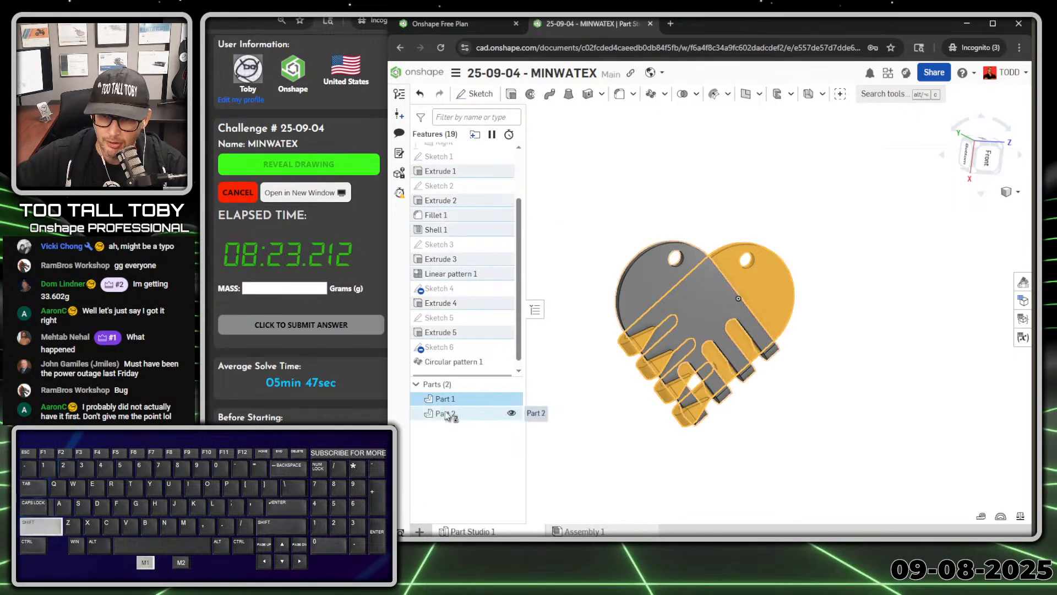
pyautogui.click(445, 413)
pyautogui.rightClick(447, 410)
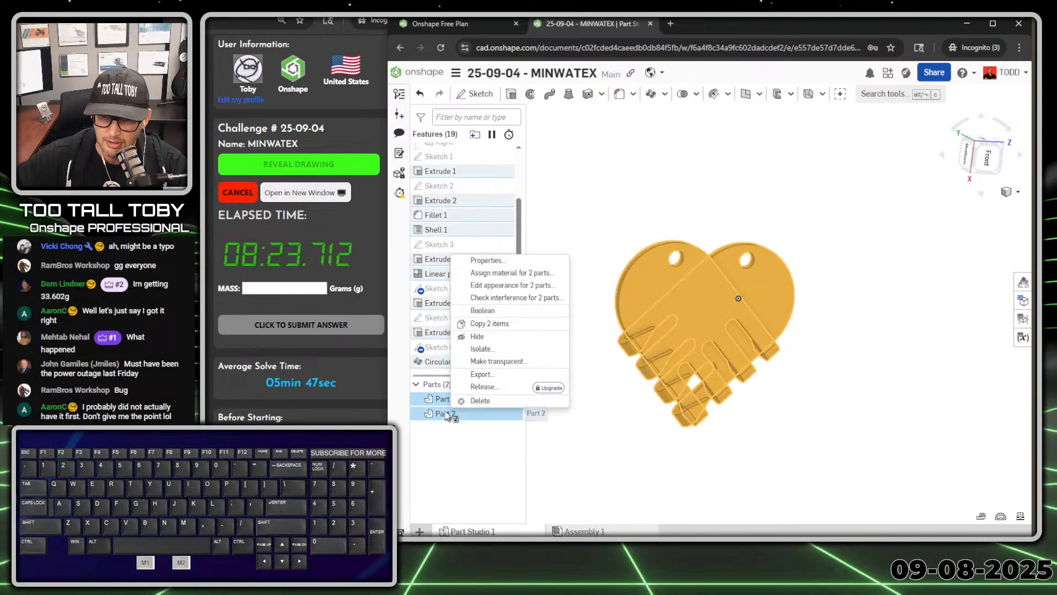
pyautogui.click(521, 272)
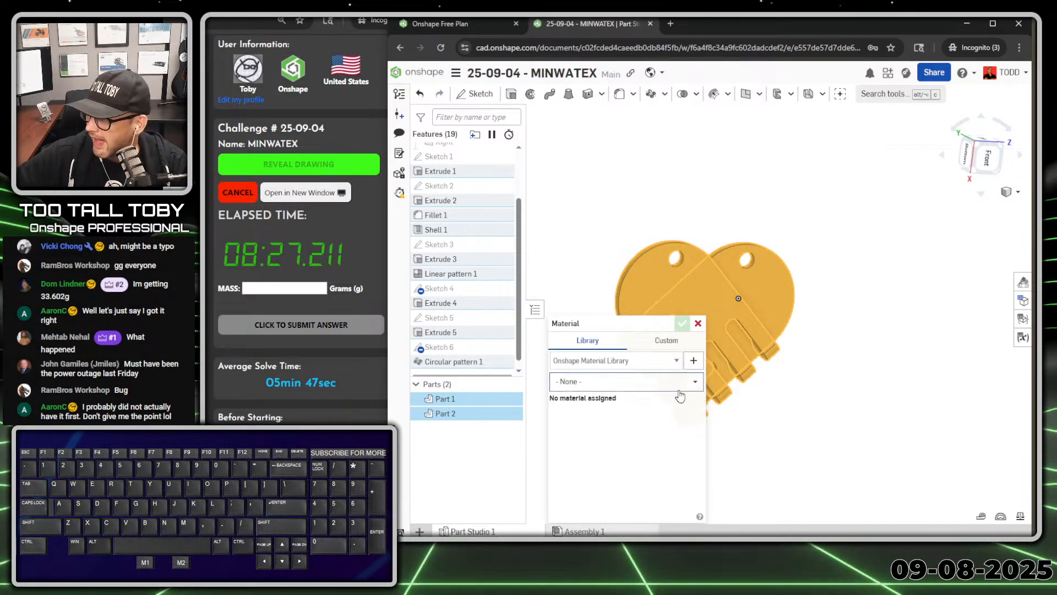
pyautogui.click(654, 361)
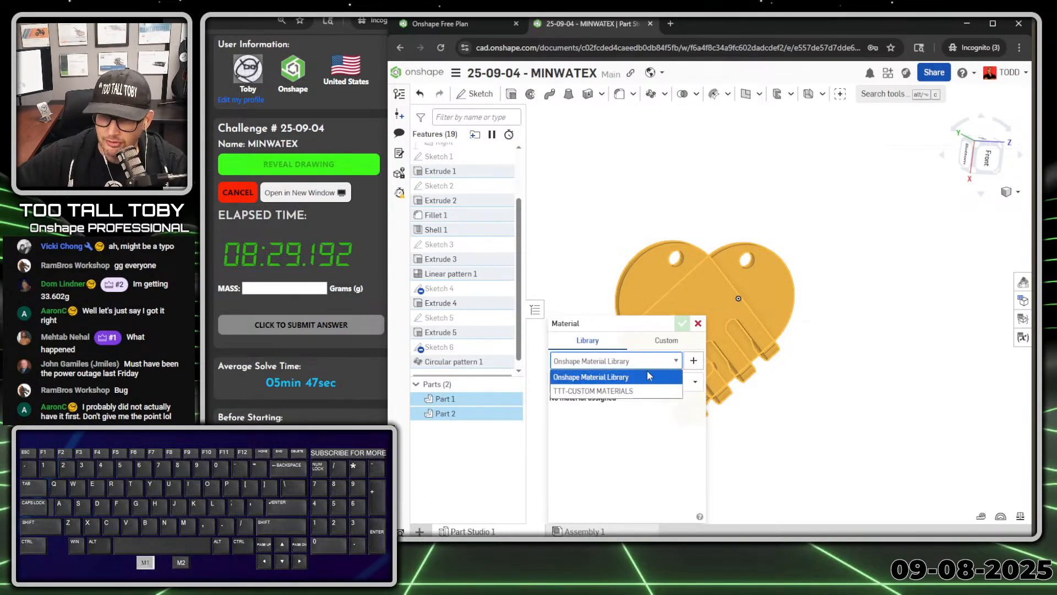
pyautogui.click(639, 390)
pyautogui.click(655, 381)
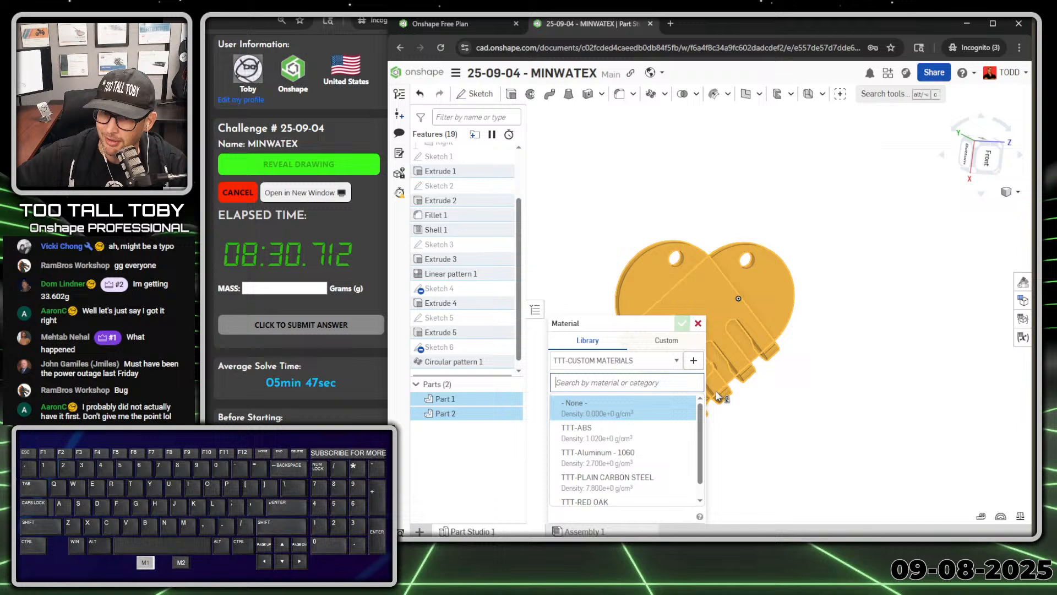
pyautogui.click(630, 478)
pyautogui.click(682, 325)
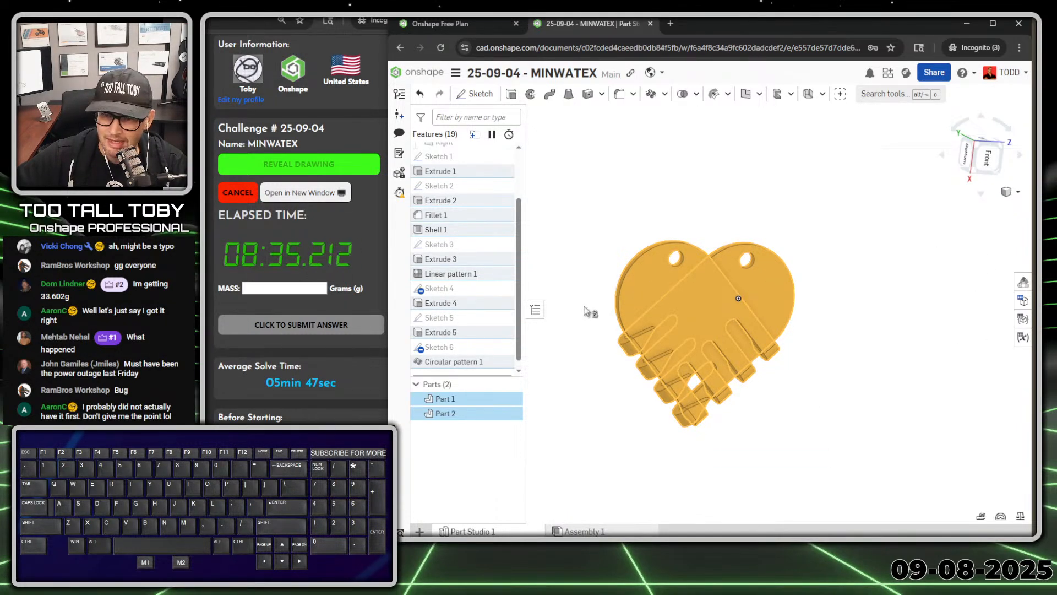
pyautogui.click(847, 291)
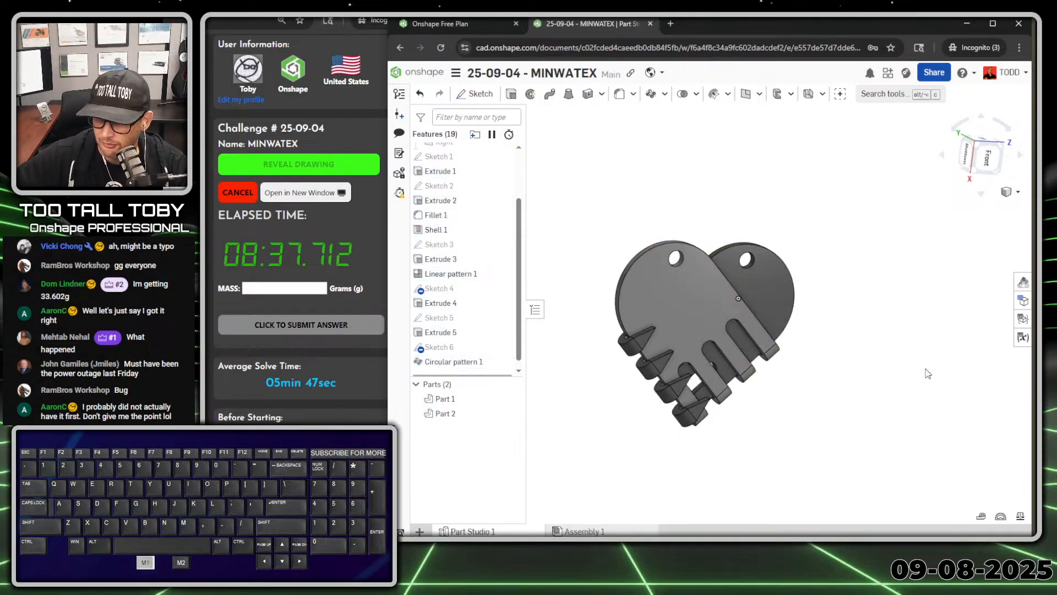
# Measure the combined mass of Part 1 and Part 2.
pyautogui.click(1021, 518)
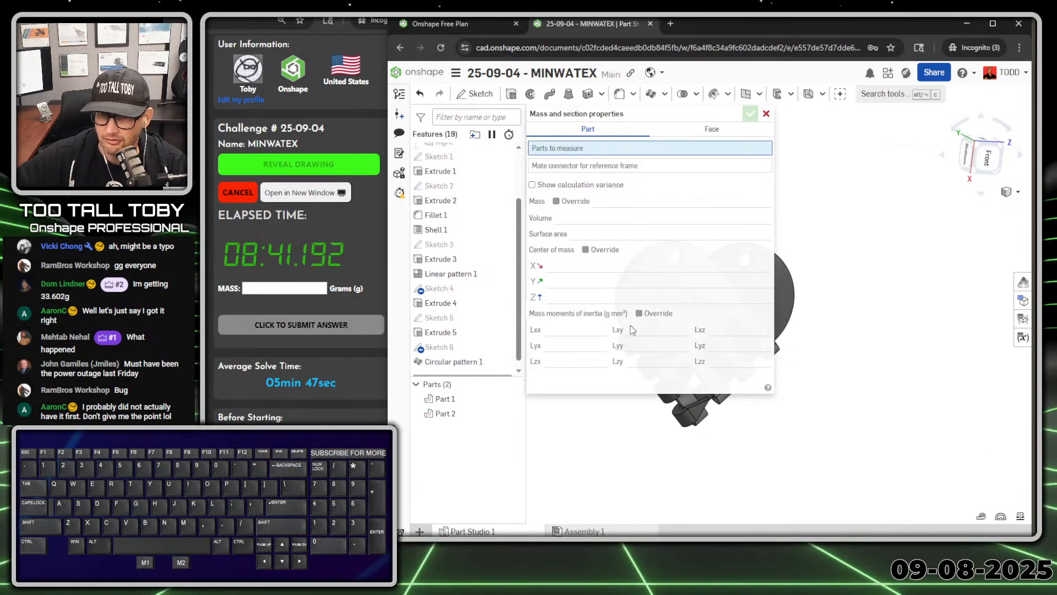
pyautogui.click(445, 398)
pyautogui.click(445, 414)
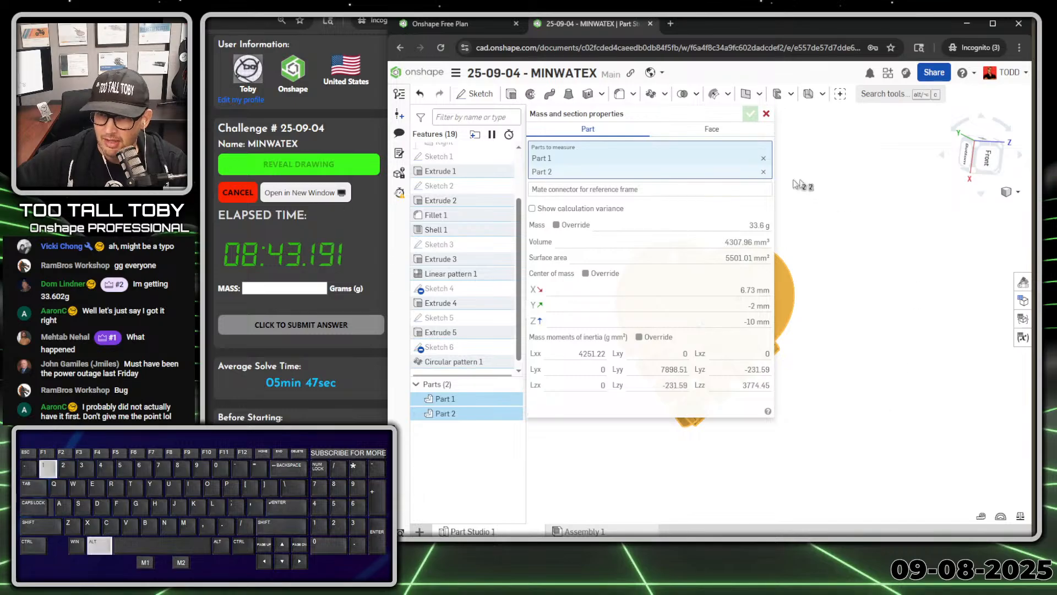
pyautogui.hotkey('alt', '1')
pyautogui.click(777, 212)
pyautogui.moveTo(780, 208)
pyautogui.mouseDown()
pyautogui.moveTo(803, 268)
pyautogui.moveTo(718, 206)
pyautogui.mouseUp()
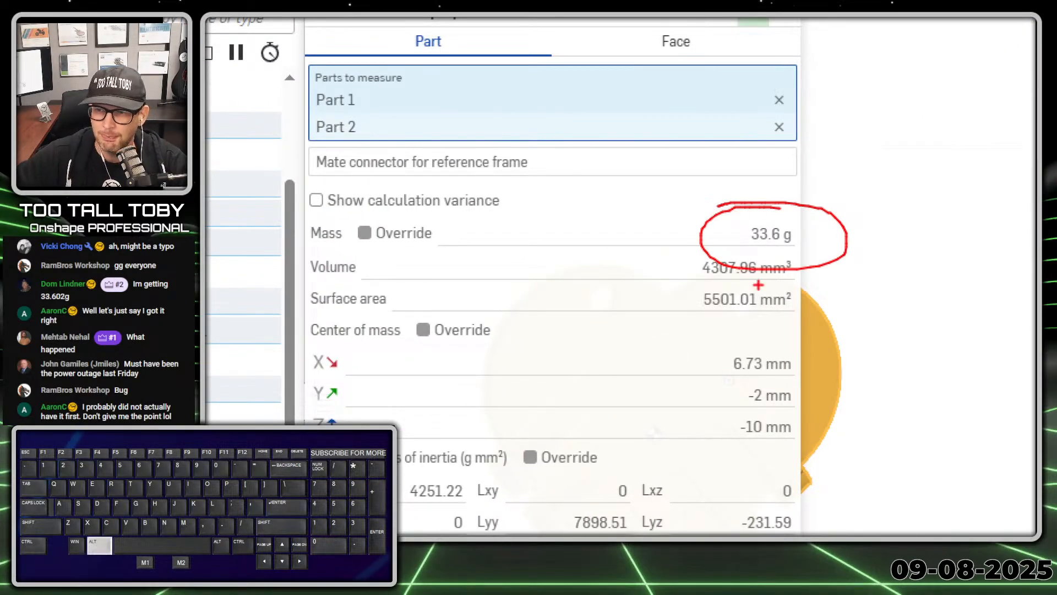
pyautogui.hotkey('alt', '1')
# Switch to the challenge page and submit 36.6 grams as the mass answer.
pyautogui.click(276, 287)
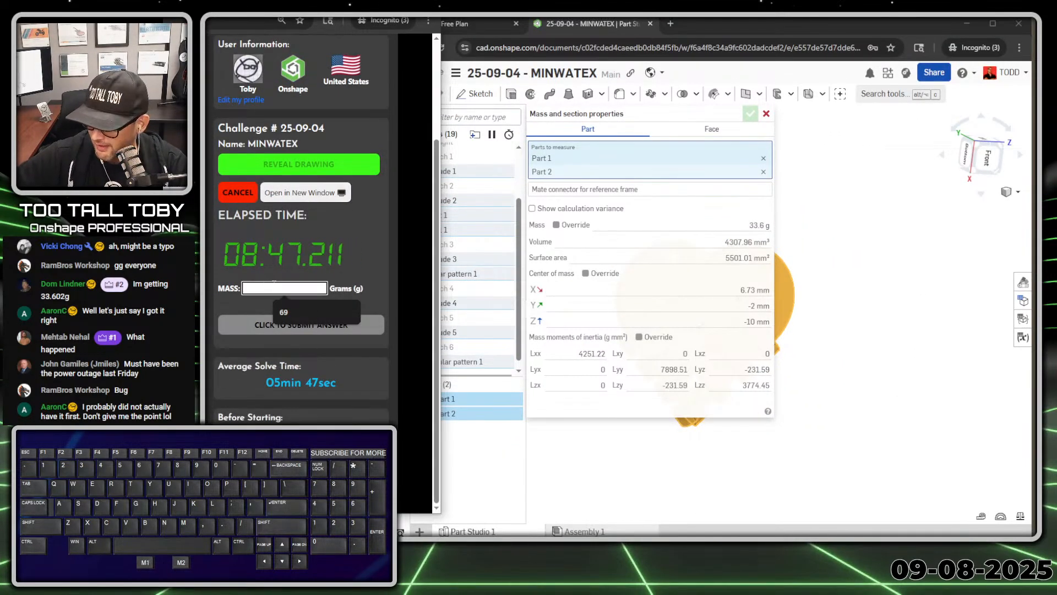
pyautogui.write('36.6')
pyautogui.press('Return')
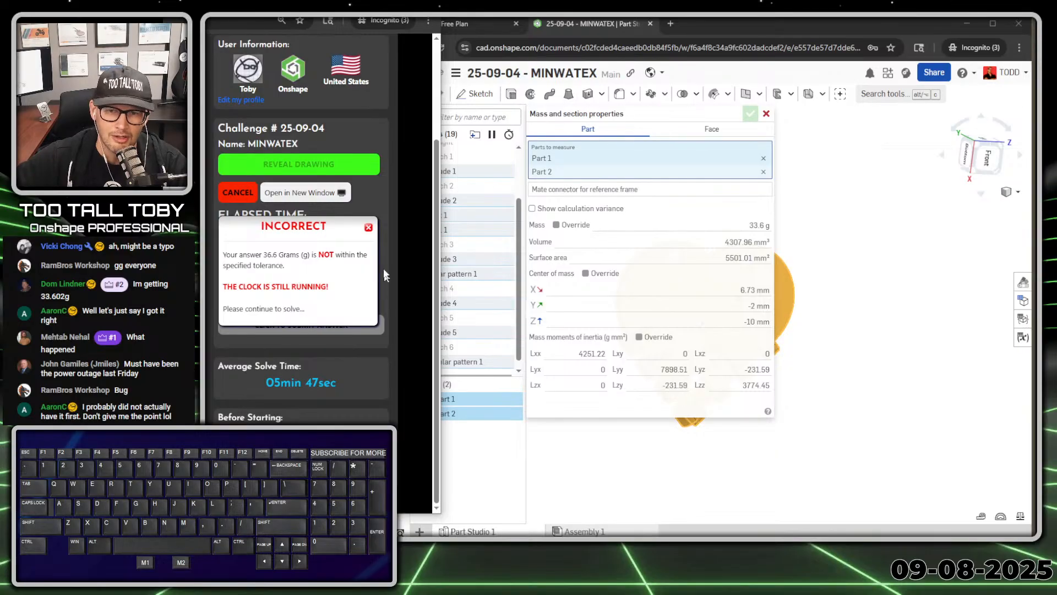
pyautogui.click(368, 228)
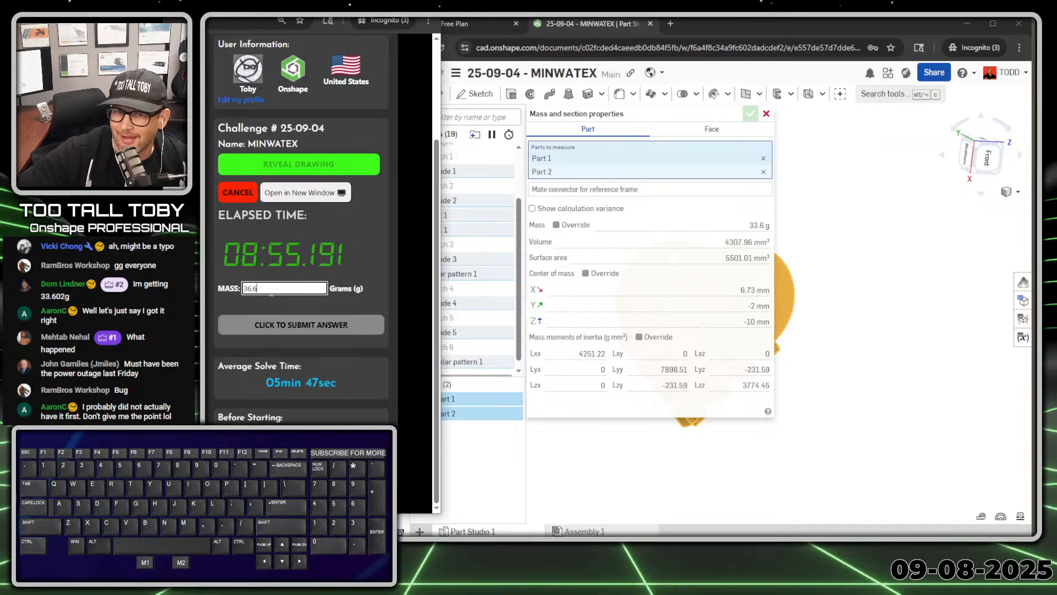
# Change the mass answer to 33.6 grams, submit it, and bring the whole challenge page into view.
pyautogui.press('BackSpace')
pyautogui.press('BackSpace')
pyautogui.press('BackSpace')
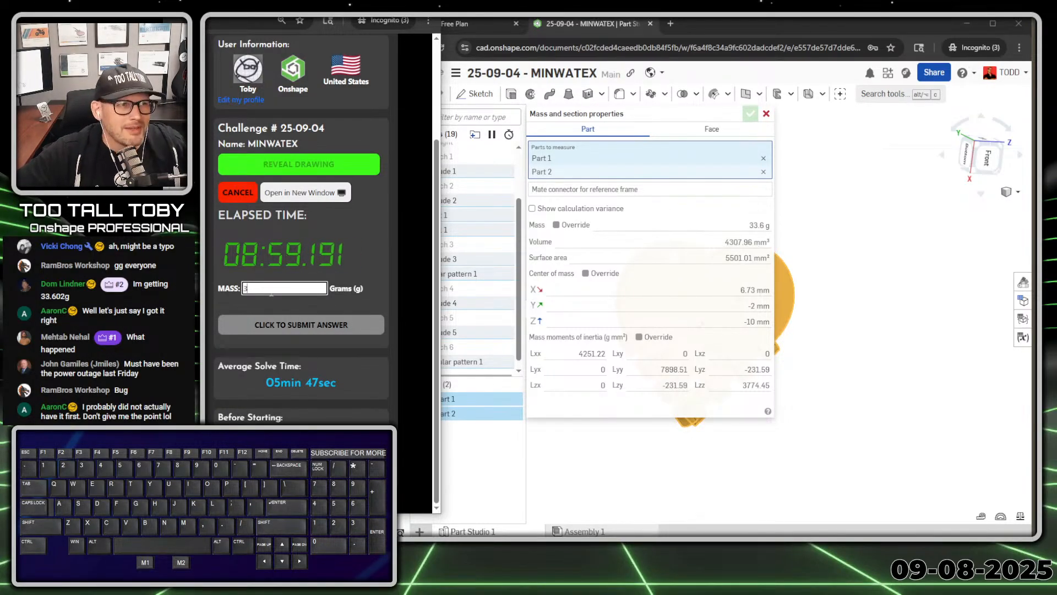
pyautogui.write('3.6')
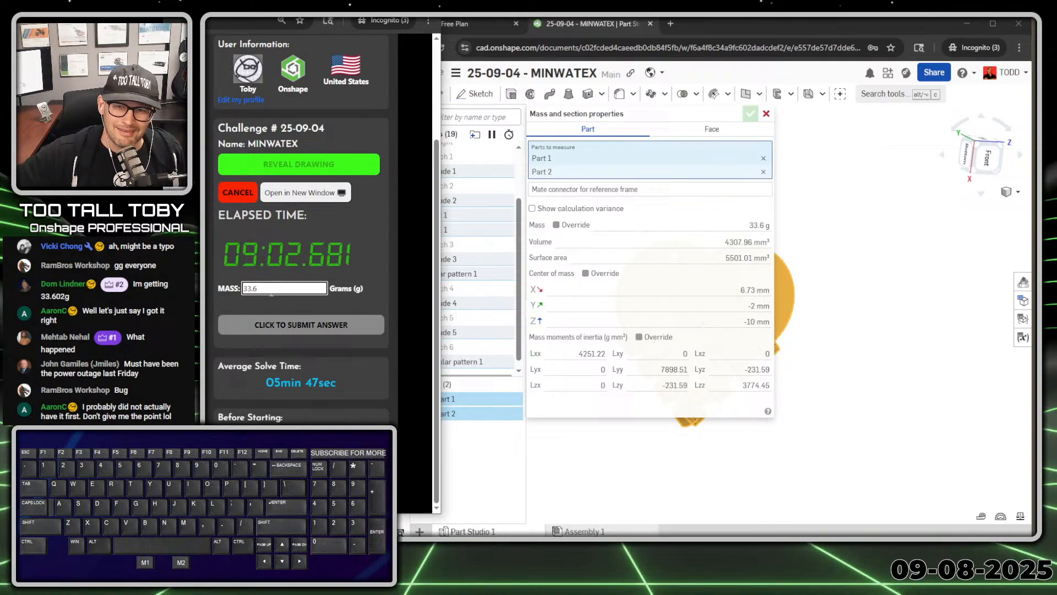
pyautogui.press('Return')
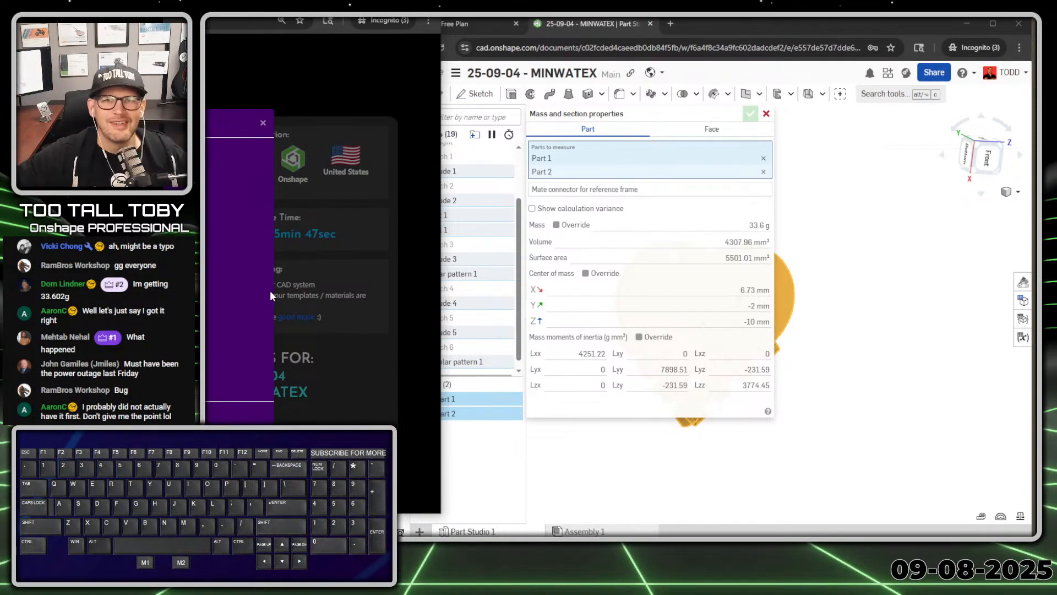
pyautogui.moveTo(157, 1); pyautogui.dragTo(753, 11)
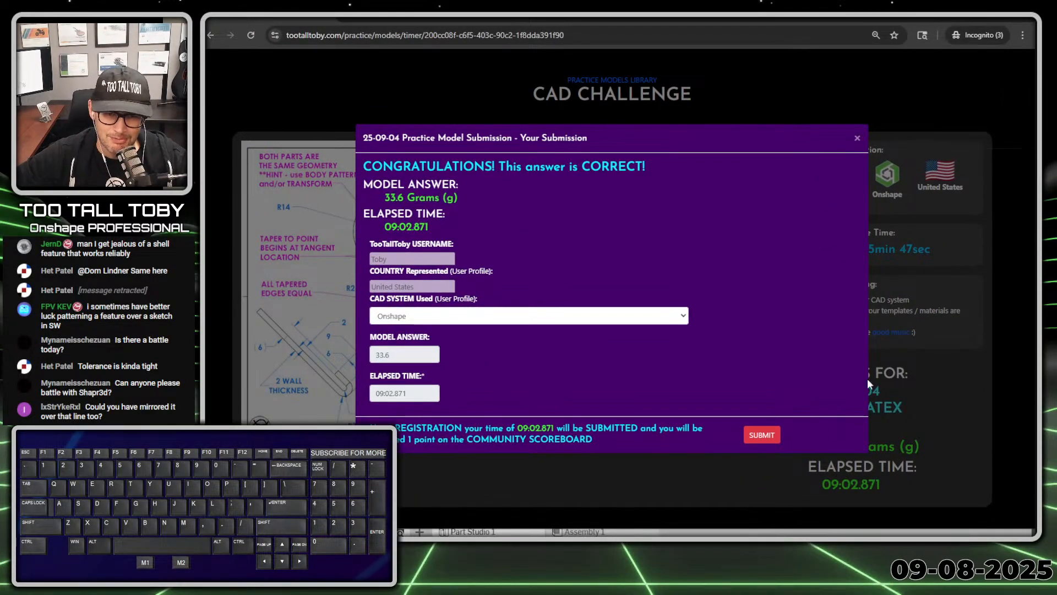
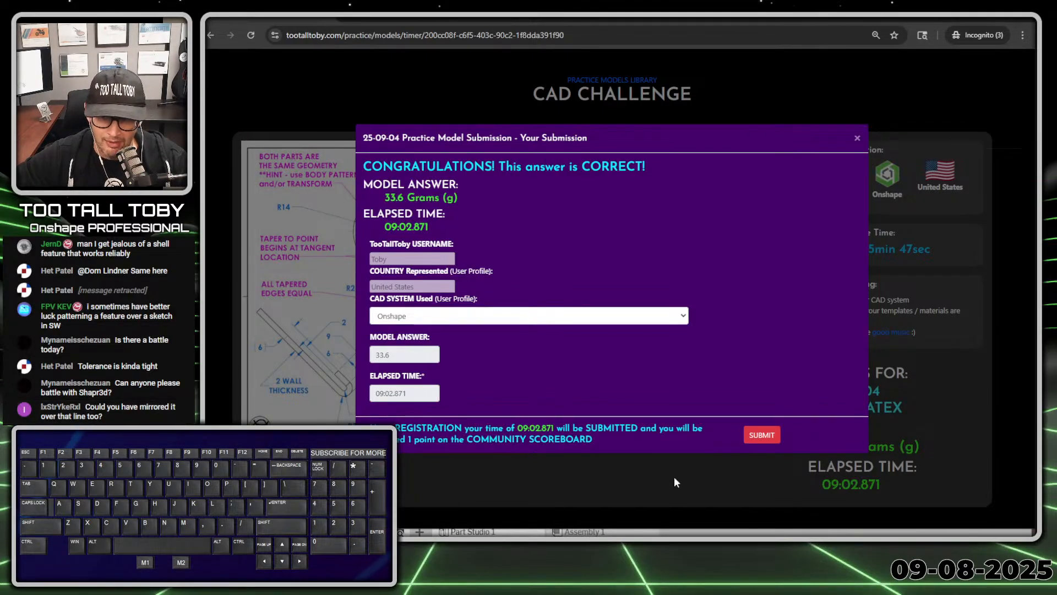
# Return to Onshape, close the mass properties, and clear the selection of both forks.
pyautogui.click(771, 532)
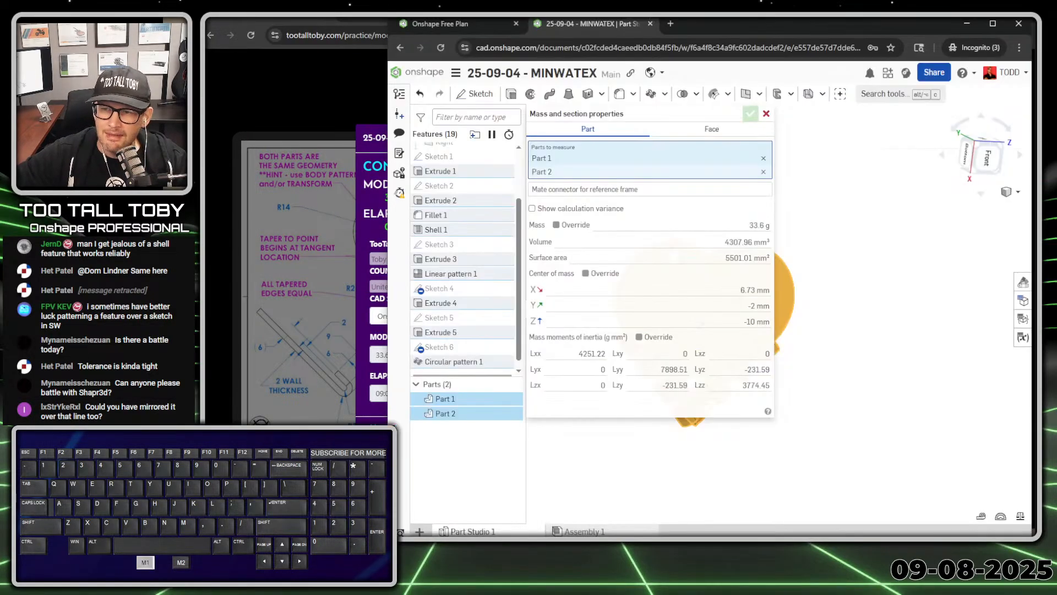
pyautogui.click(765, 115)
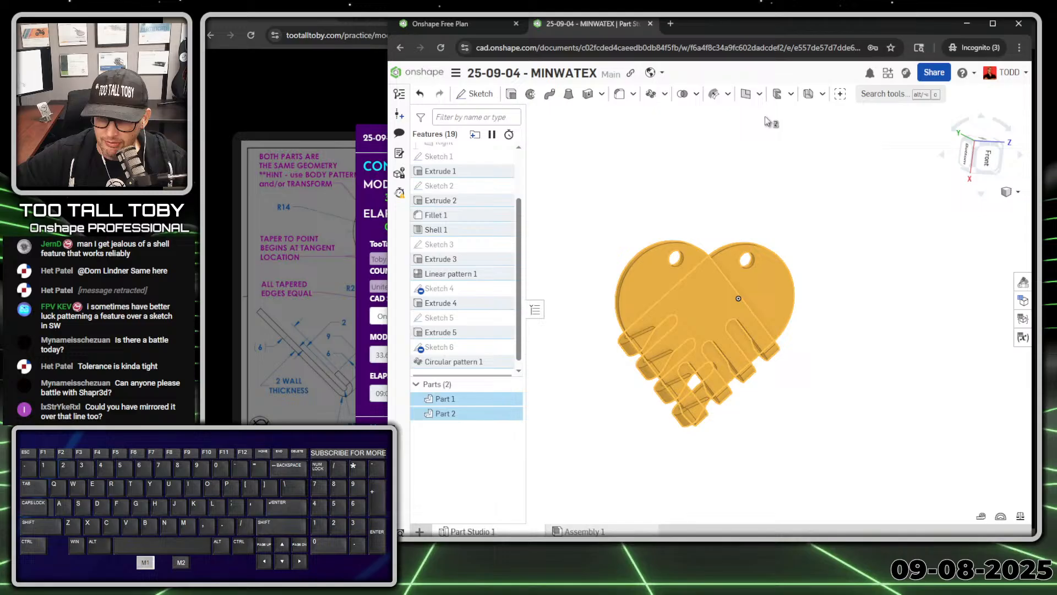
pyautogui.click(806, 241)
# Compare the two-fork heart model with the challenge drawing, checking the crossing tines and tapered tips.
pyautogui.moveTo(666, 259); pyautogui.dragTo(801, 282, button='middle')
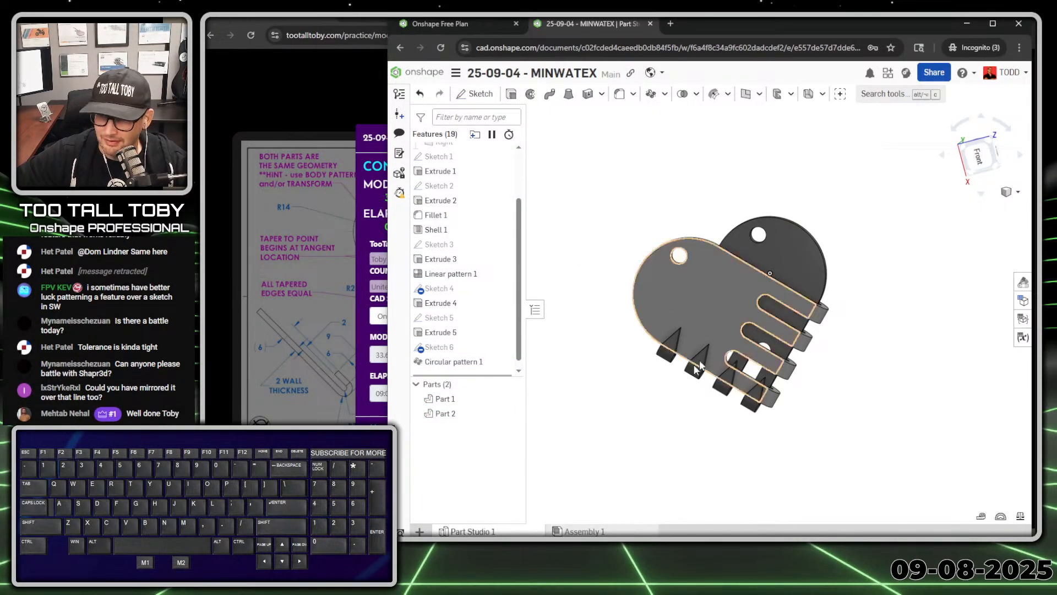
pyautogui.moveTo(694, 365)
pyautogui.mouseDown(button='middle')
pyautogui.moveTo(676, 345)
pyautogui.moveTo(661, 385)
pyautogui.moveTo(698, 373)
pyautogui.mouseUp(button='middle')
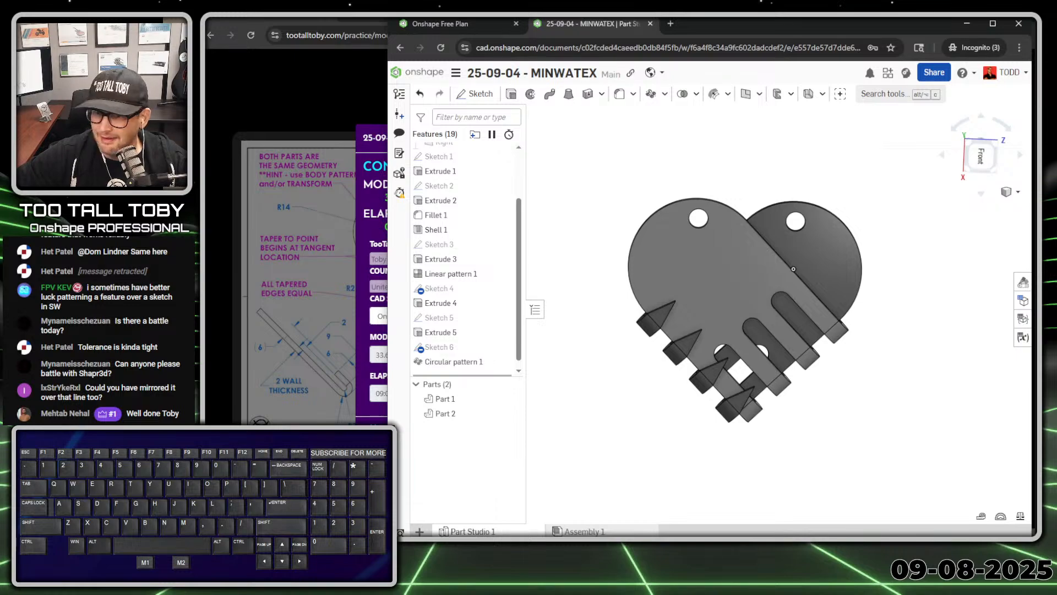
pyautogui.moveTo(1030, 63)
pyautogui.mouseDown()
pyautogui.moveTo(203, 58)
pyautogui.moveTo(199, 45)
pyautogui.moveTo(224, 36)
pyautogui.mouseUp()
pyautogui.keyDown('ctrl'); pyautogui.moveTo(825, 415); pyautogui.dragTo(891, 393, button='middle'); pyautogui.keyUp('ctrl')
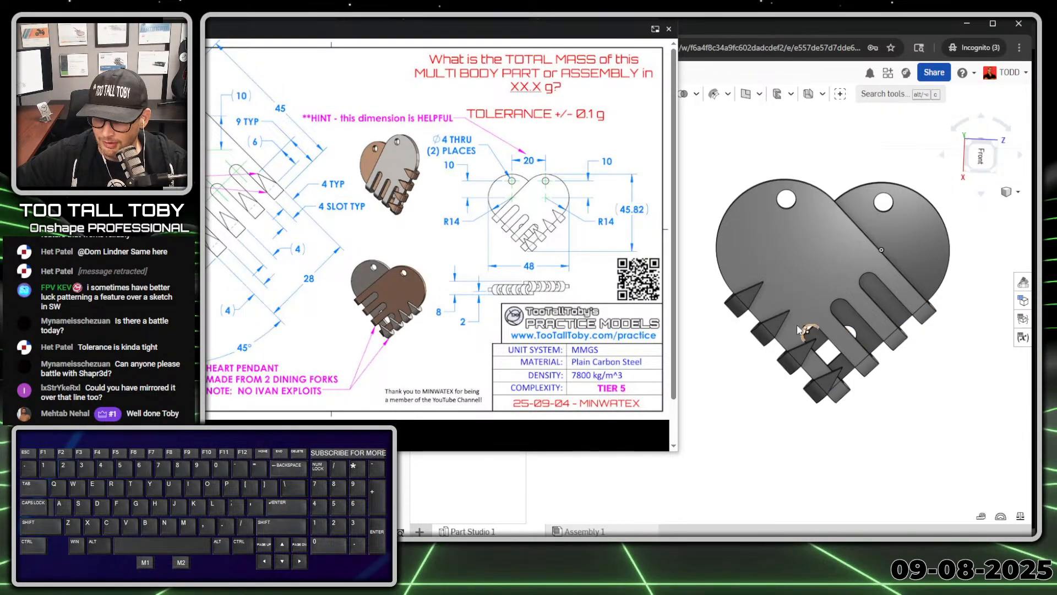
pyautogui.moveTo(808, 325); pyautogui.dragTo(868, 384, button='right')
pyautogui.hotkey('shift', '1')
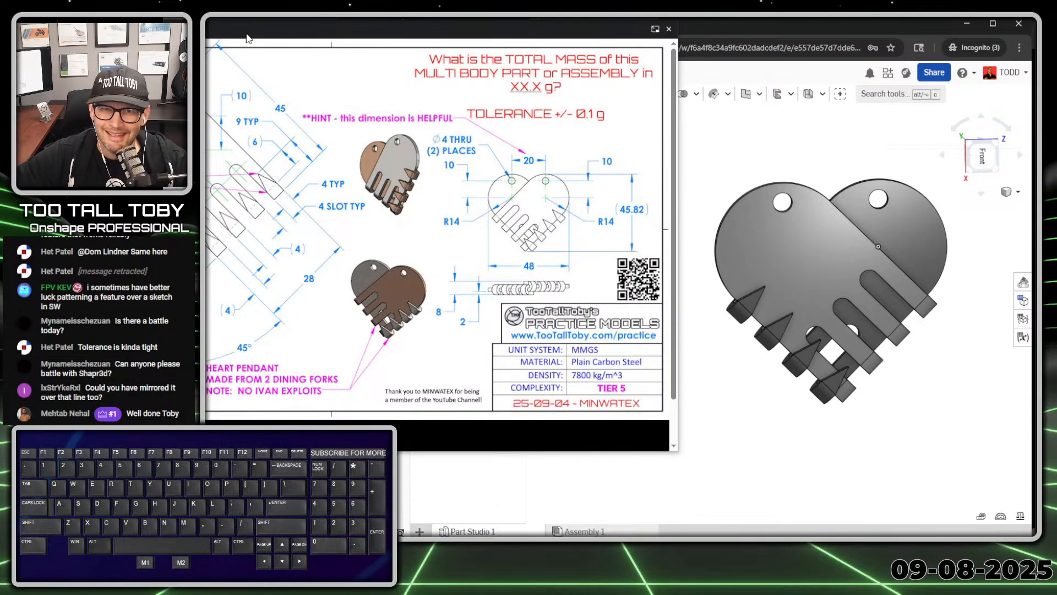
pyautogui.moveTo(247, 35); pyautogui.dragTo(1034, 50)
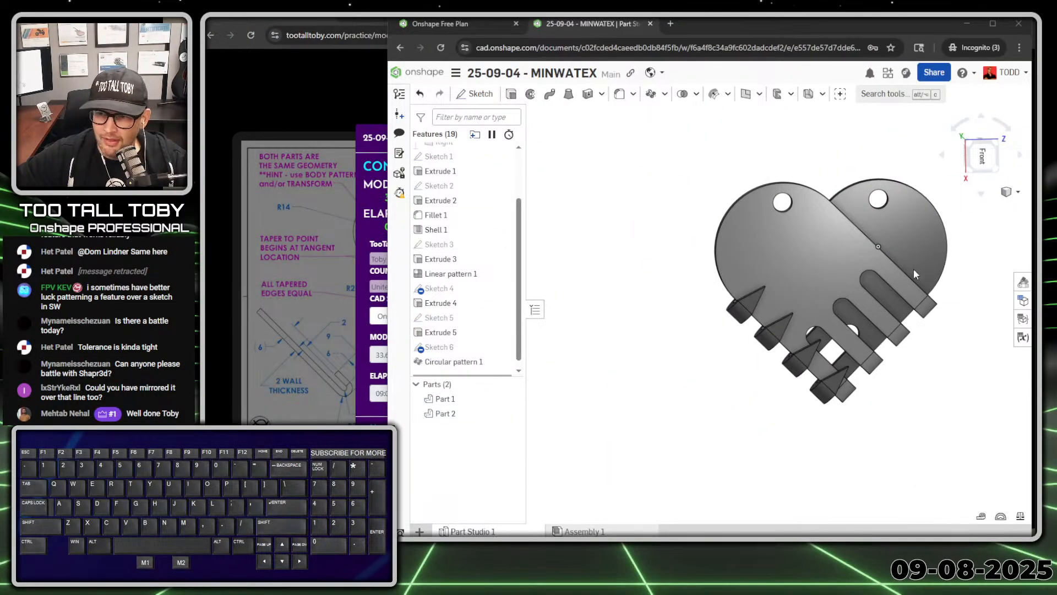
# Roll the feature history back to just before the circular pattern, leaving only the original fork.
pyautogui.click(600, 402)
pyautogui.moveTo(497, 377)
pyautogui.mouseDown()
pyautogui.moveTo(497, 356)
pyautogui.moveTo(498, 403)
pyautogui.moveTo(487, 381)
pyautogui.mouseUp()
pyautogui.click(565, 310)
# Create a plane parallel to the Top plane through the upper endpoint of the Sketch 6 line, using the Plane point option.
pyautogui.scroll(1, 453, 221)
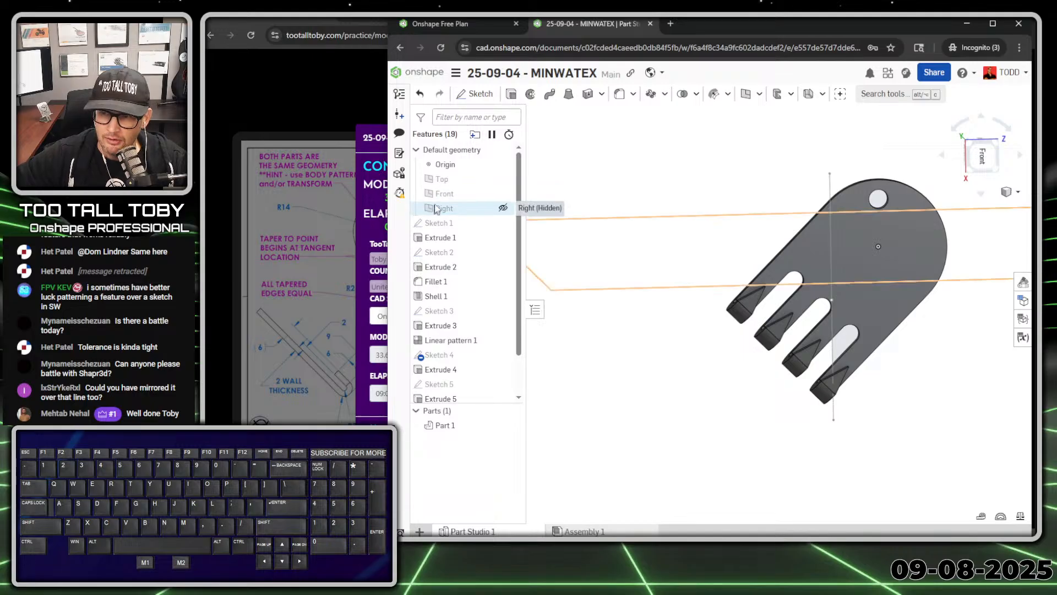
pyautogui.click(439, 180)
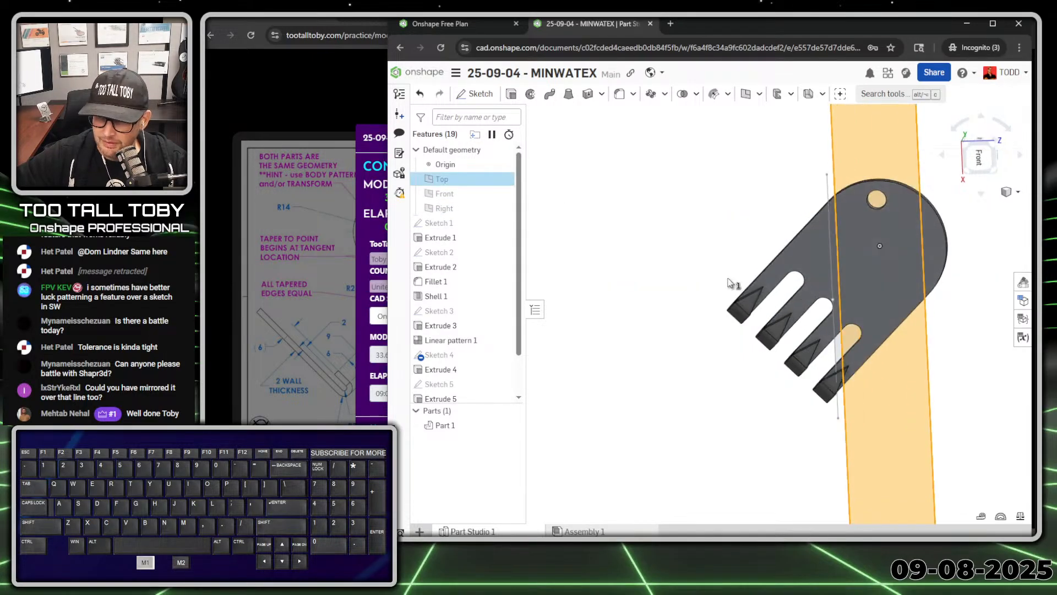
pyautogui.moveTo(728, 279); pyautogui.dragTo(731, 275, button='middle')
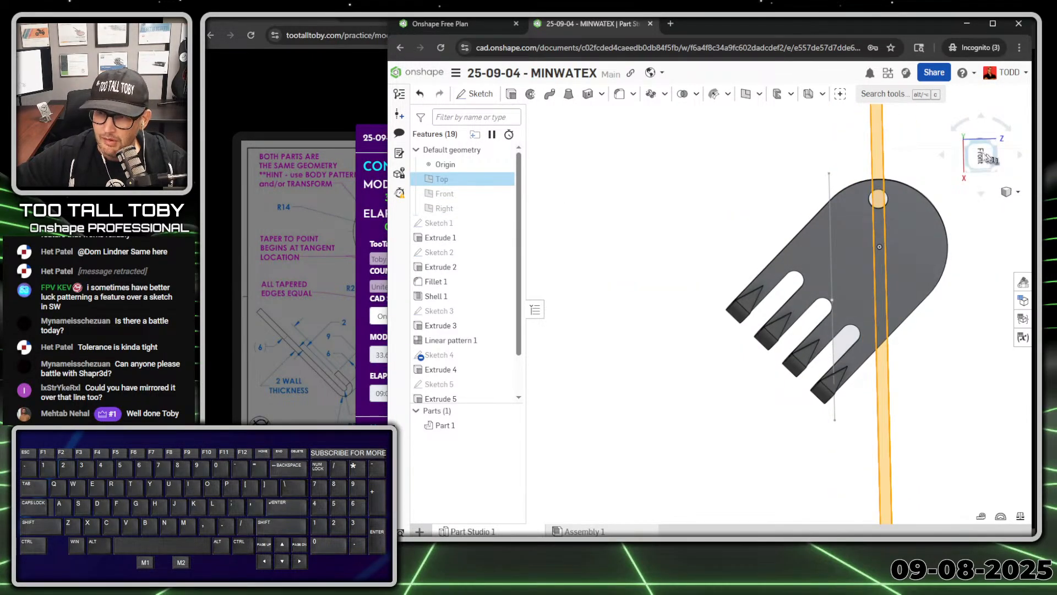
pyautogui.click(829, 175)
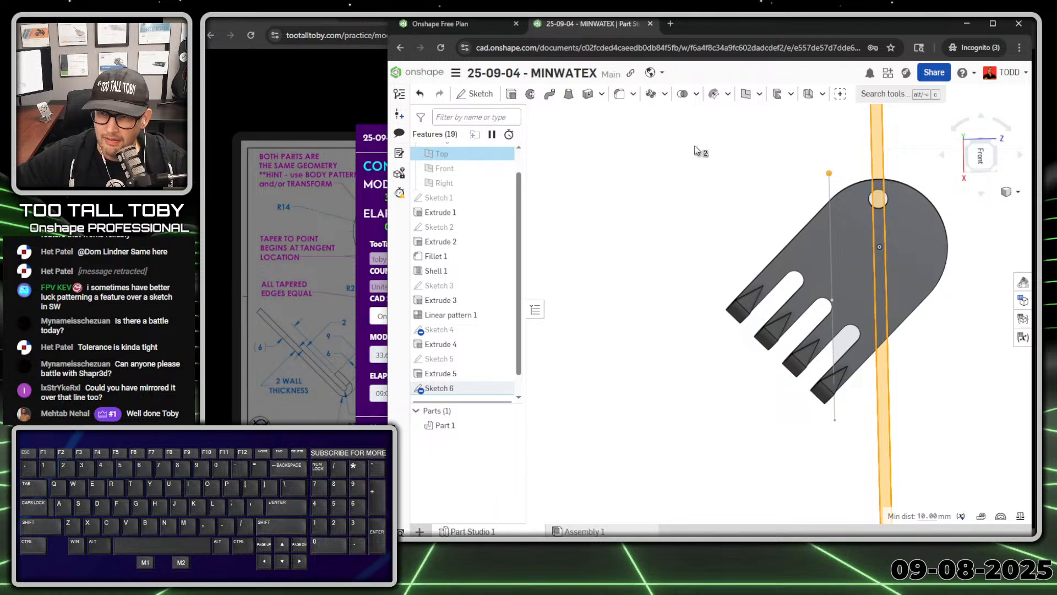
pyautogui.click(745, 94)
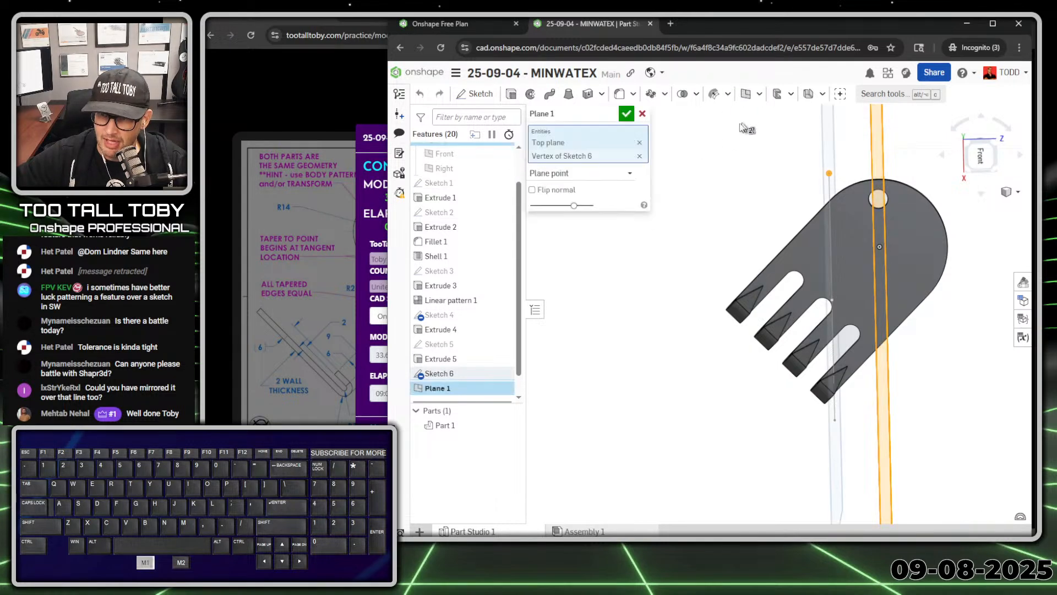
pyautogui.click(626, 113)
# Mirror Part 1 across the new plane as a part mirror with the Add option, merging with Part 1.
pyautogui.click(833, 132)
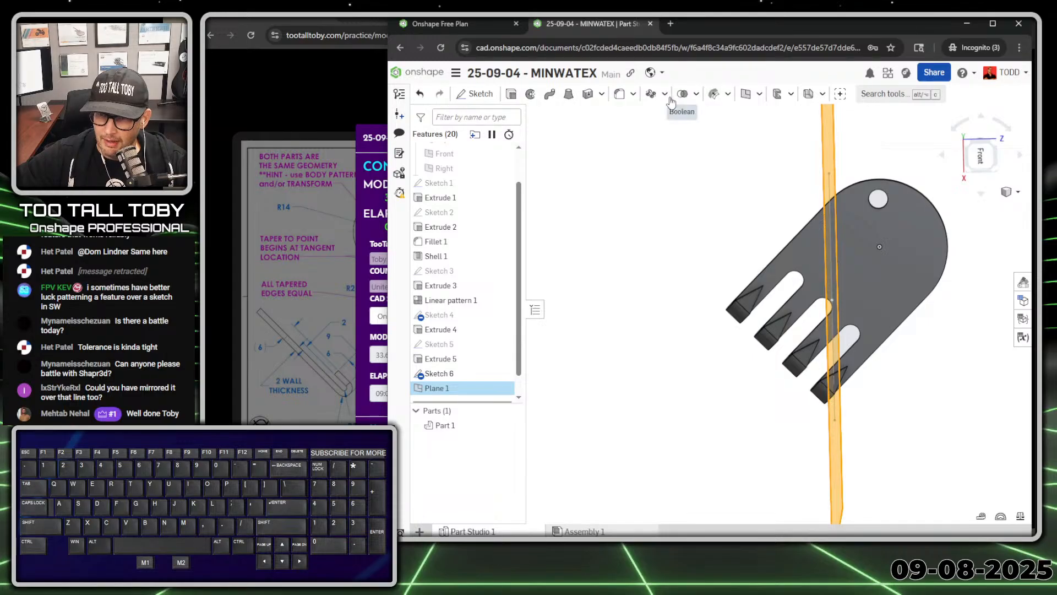
pyautogui.click(665, 94)
pyautogui.click(669, 168)
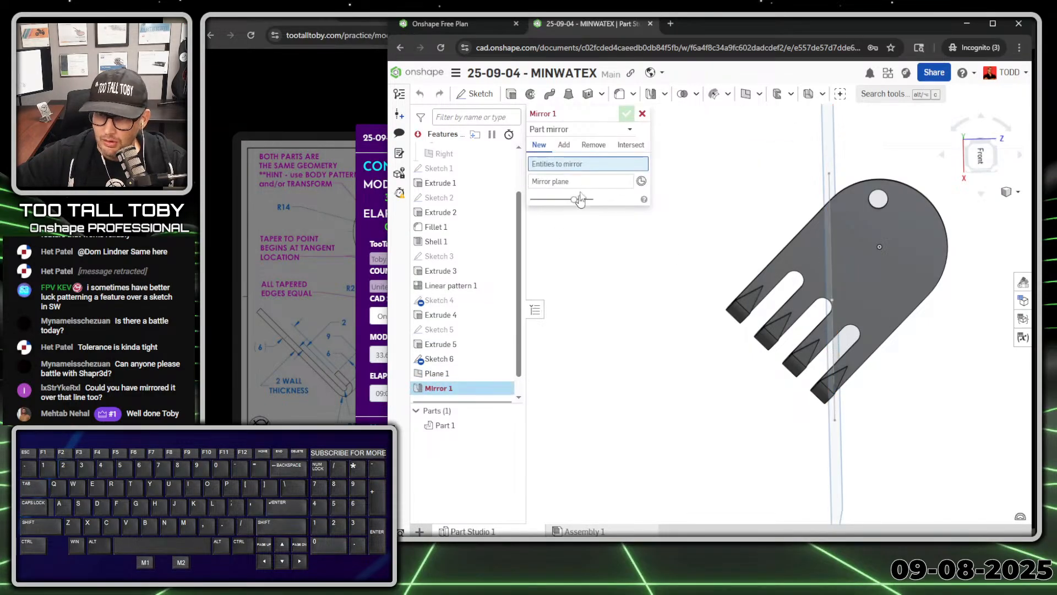
pyautogui.click(892, 259)
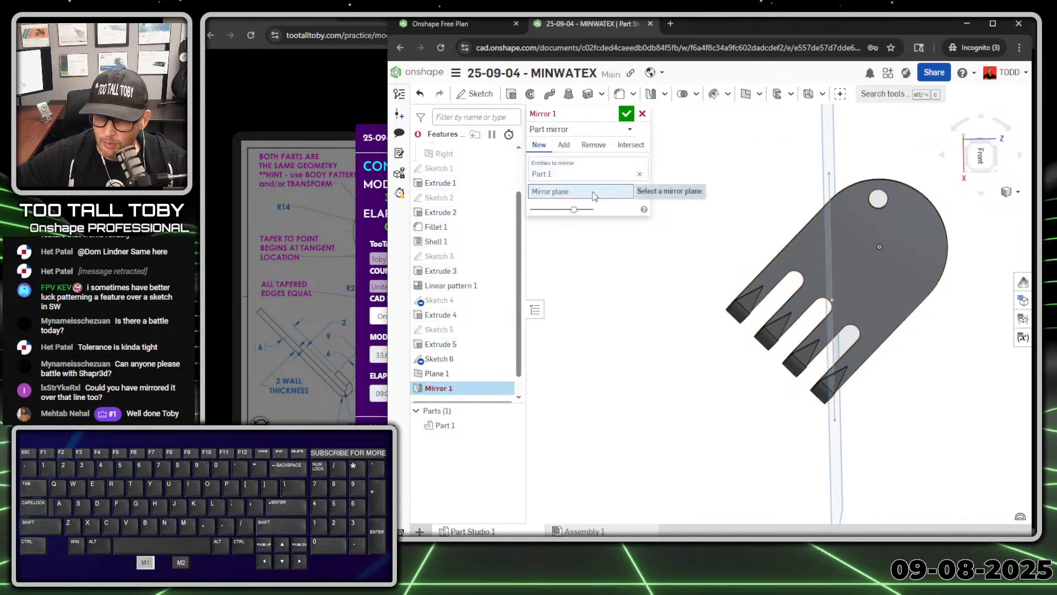
pyautogui.click(832, 165)
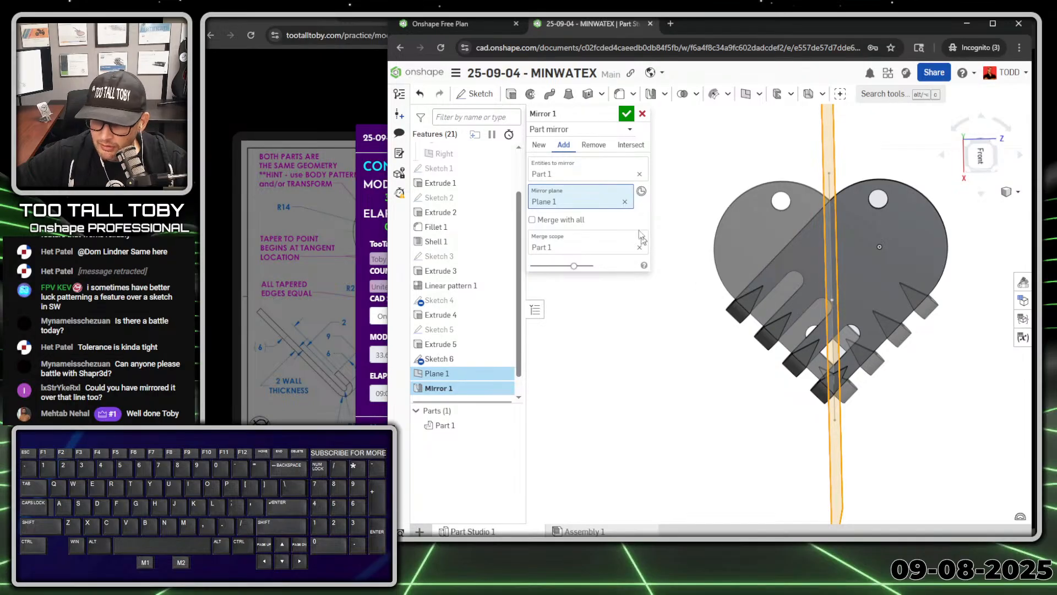
pyautogui.click(625, 114)
# Inspect the mirrored heart's overlapping tines and tips, comparing them with the assembled pendant views in the challenge drawing.
pyautogui.moveTo(905, 428); pyautogui.dragTo(918, 401, button='middle')
pyautogui.scroll(4, 824, 356)
pyautogui.scroll(4, 825, 398)
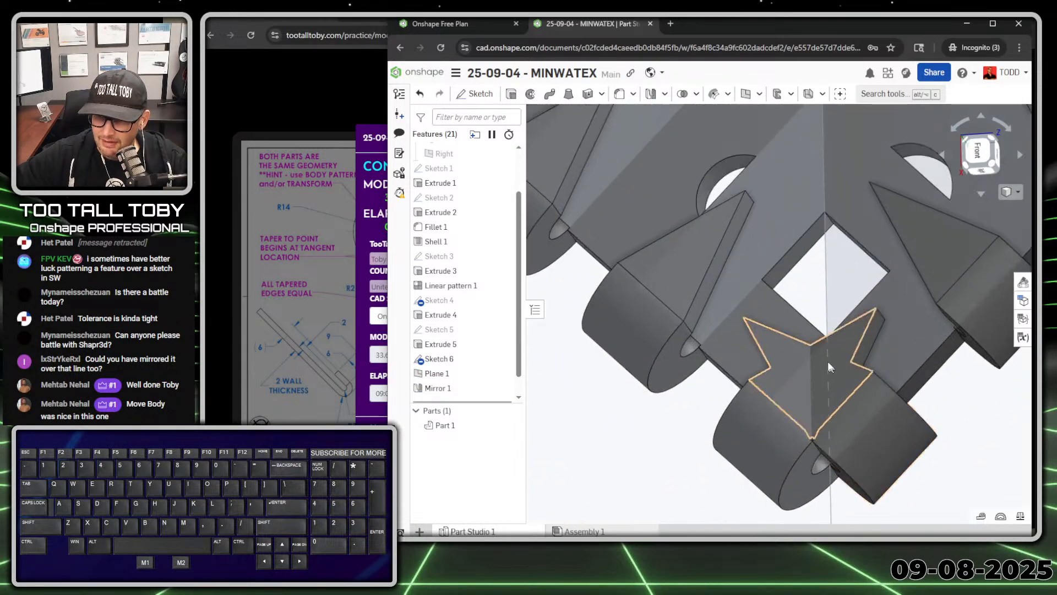
pyautogui.moveTo(892, 422); pyautogui.dragTo(864, 440, button='right')
pyautogui.scroll(-5, 876, 413)
pyautogui.scroll(5, 887, 382)
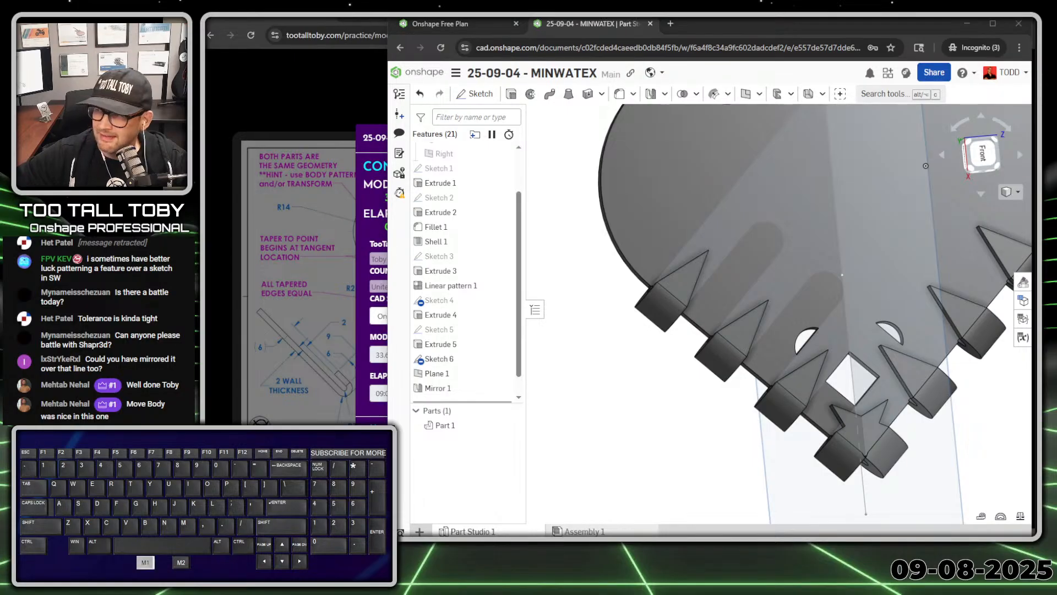
pyautogui.moveTo(1031, 72)
pyautogui.mouseDown()
pyautogui.moveTo(651, 56)
pyautogui.moveTo(594, 37)
pyautogui.mouseUp()
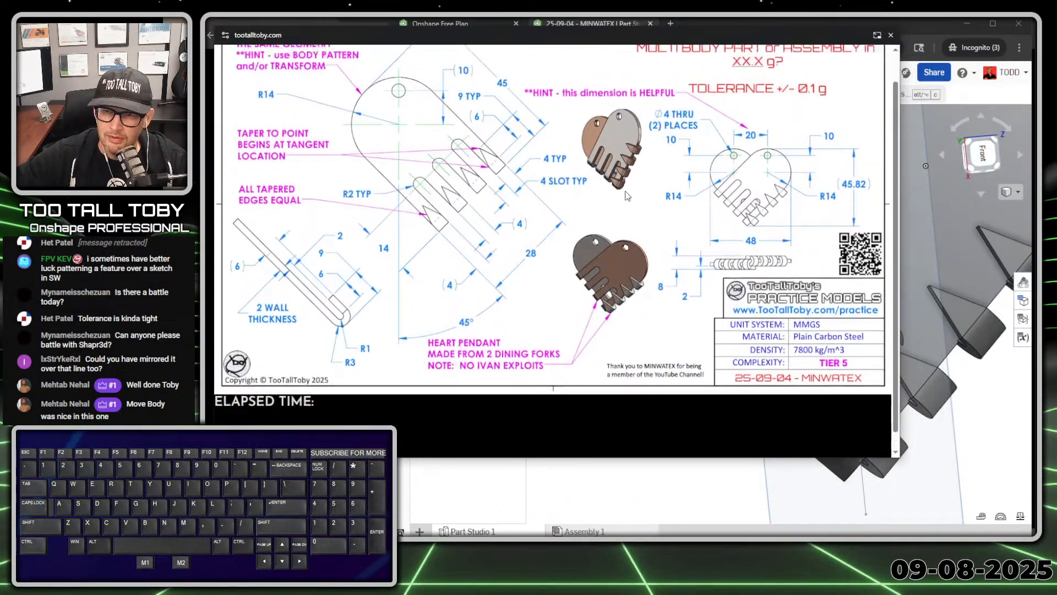
pyautogui.hotkey('ctrl', '1')
pyautogui.click(619, 193)
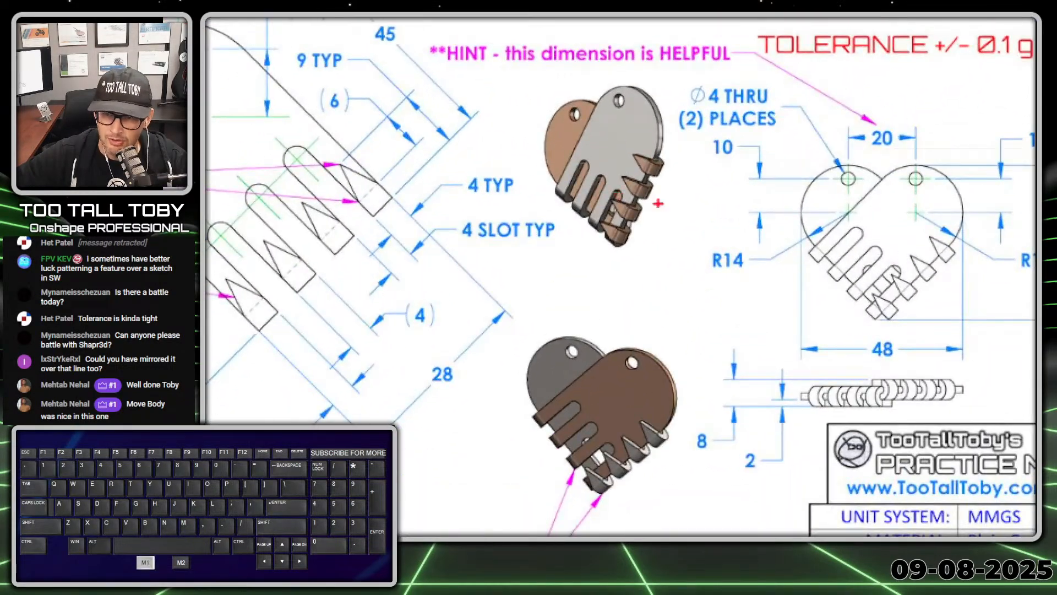
pyautogui.hotkey('ctrl', '1')
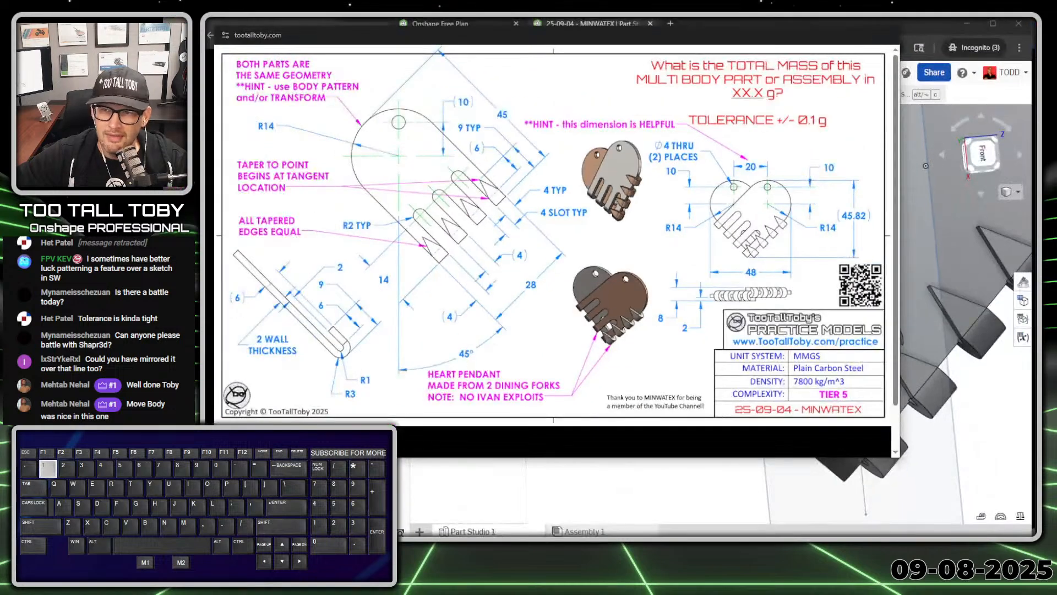
pyautogui.moveTo(462, 40); pyautogui.dragTo(1031, 64)
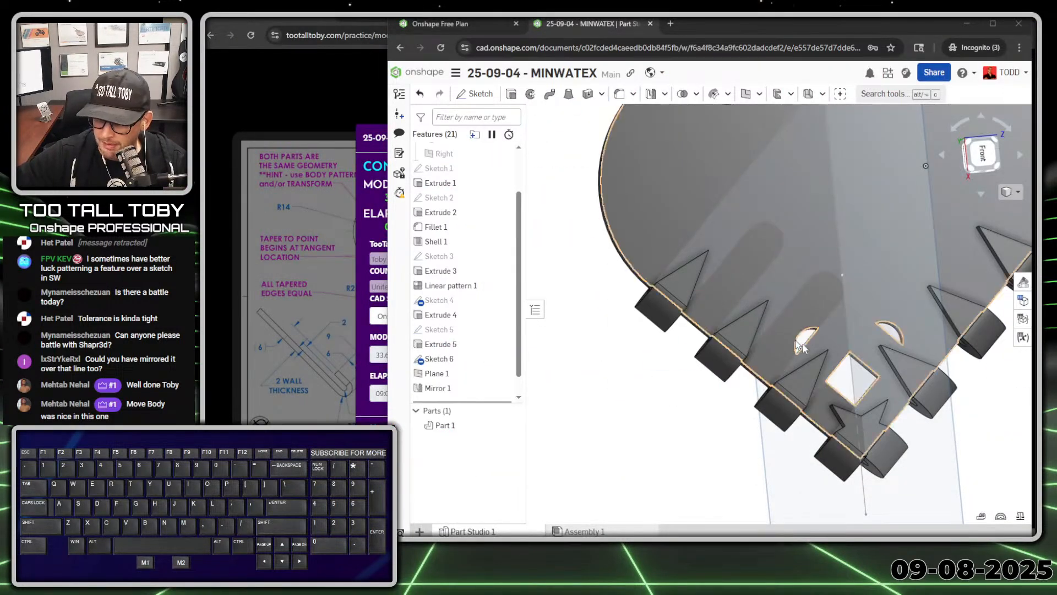
pyautogui.scroll(-3, 955, 306)
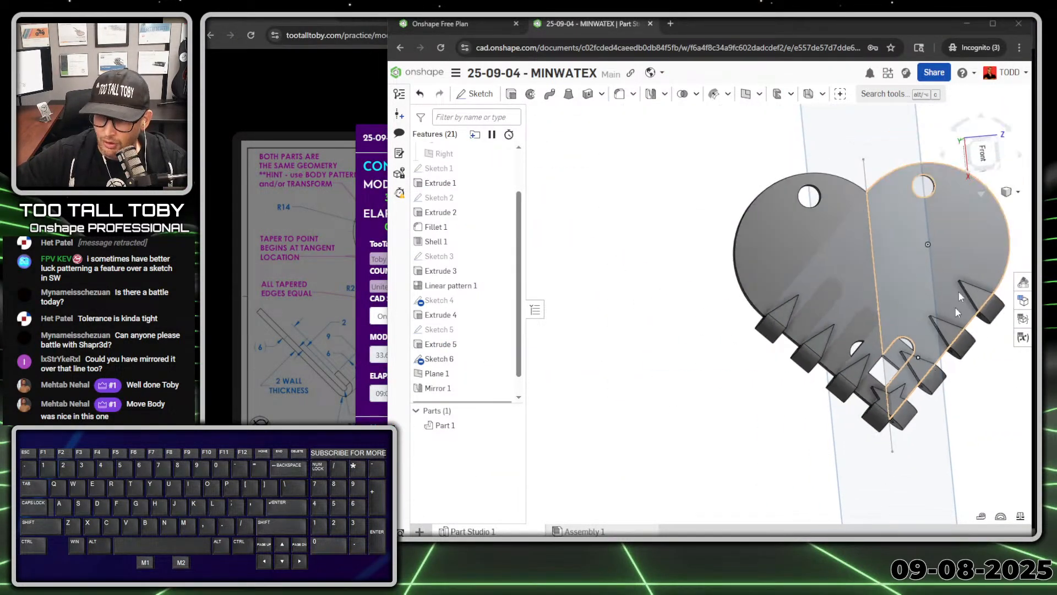
# Delete the Mirror 1 feature and roll the feature history forward to include Circular pattern 1.
pyautogui.moveTo(687, 346)
pyautogui.mouseDown(button='right')
pyautogui.moveTo(806, 323)
pyautogui.moveTo(677, 344)
pyautogui.moveTo(691, 340)
pyautogui.mouseUp(button='right')
pyautogui.click(434, 390)
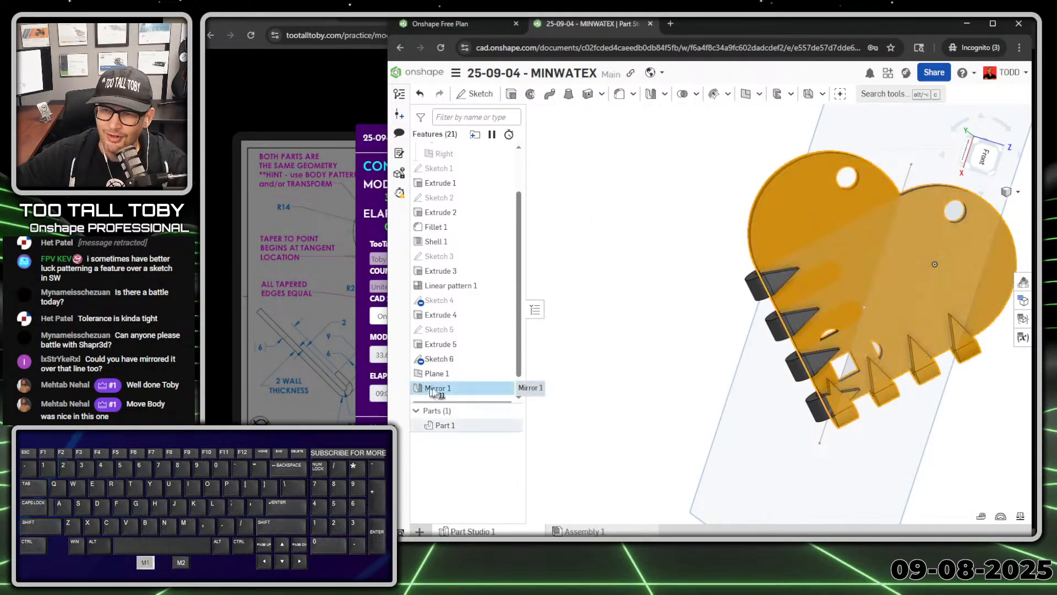
pyautogui.press('Delete')
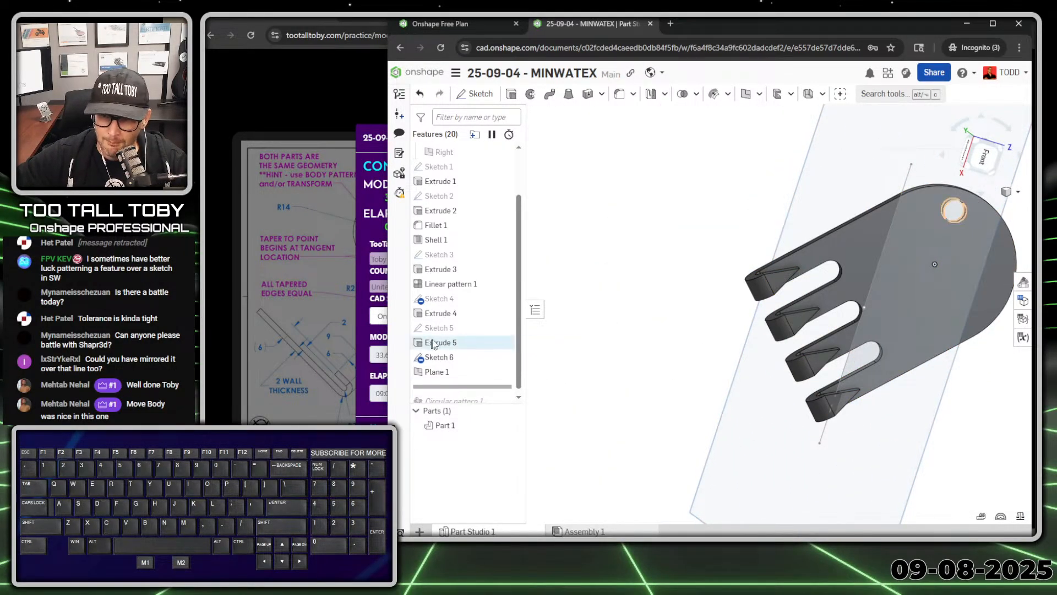
pyautogui.scroll(-1, 441, 344)
pyautogui.moveTo(504, 385); pyautogui.dragTo(504, 398)
# Hide all planes and inspect the circular-patterned two-fork heart from the back.
pyautogui.moveTo(686, 322); pyautogui.dragTo(826, 336, button='right')
pyautogui.scroll(-3, 838, 338)
pyautogui.press('p')
pyautogui.press('p')
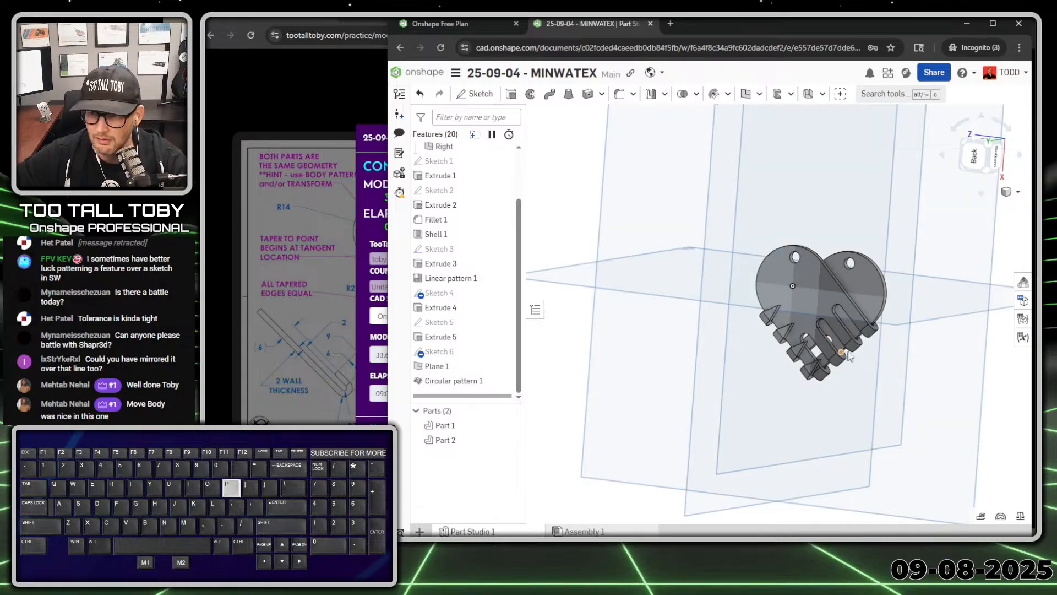
pyautogui.scroll(3, 893, 329)
pyautogui.moveTo(884, 295); pyautogui.dragTo(834, 323, button='right')
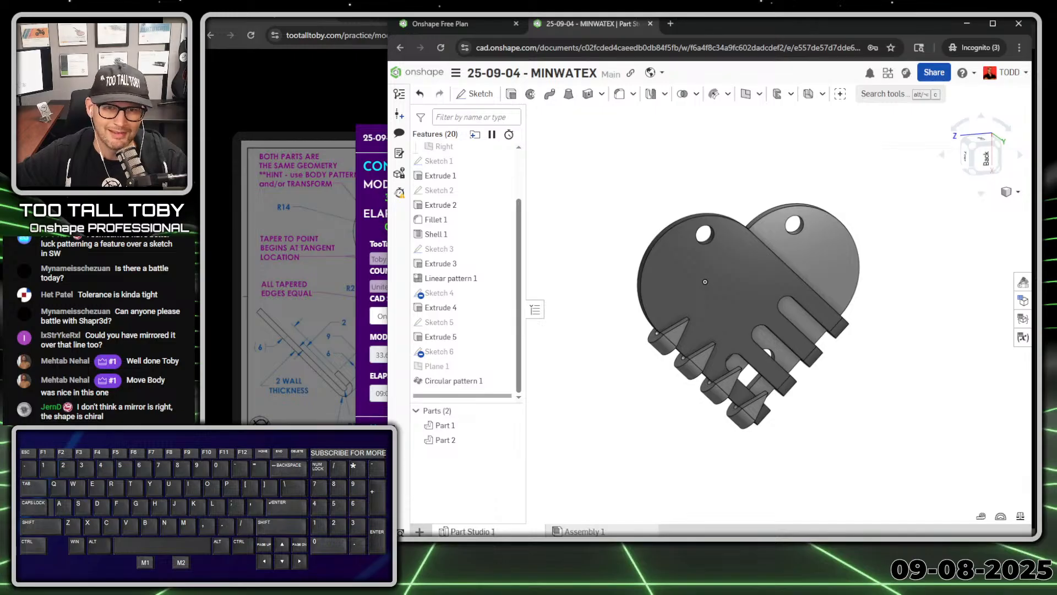
# Switch to the TooTallToby challenge page, submit the completed result, and check the challenge's solver statistics.
pyautogui.click(330, 82)
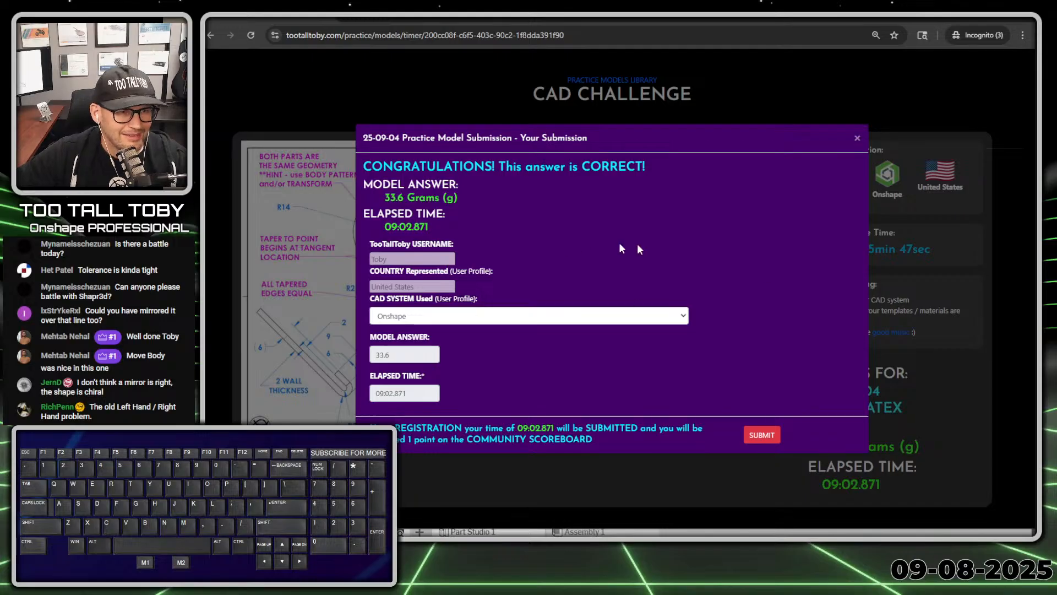
pyautogui.click(763, 435)
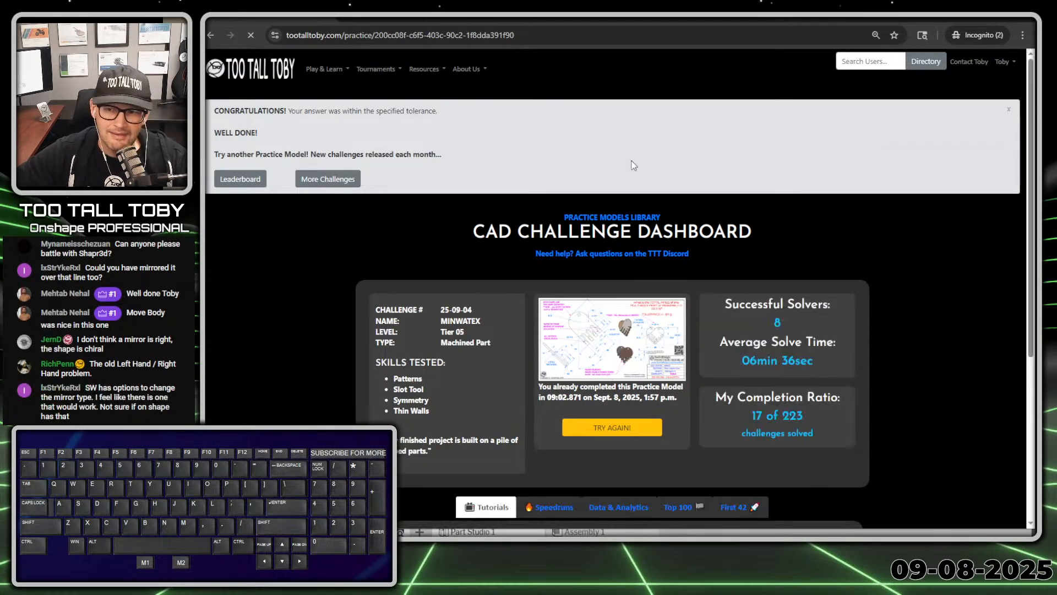
pyautogui.scroll(-2, 669, 196)
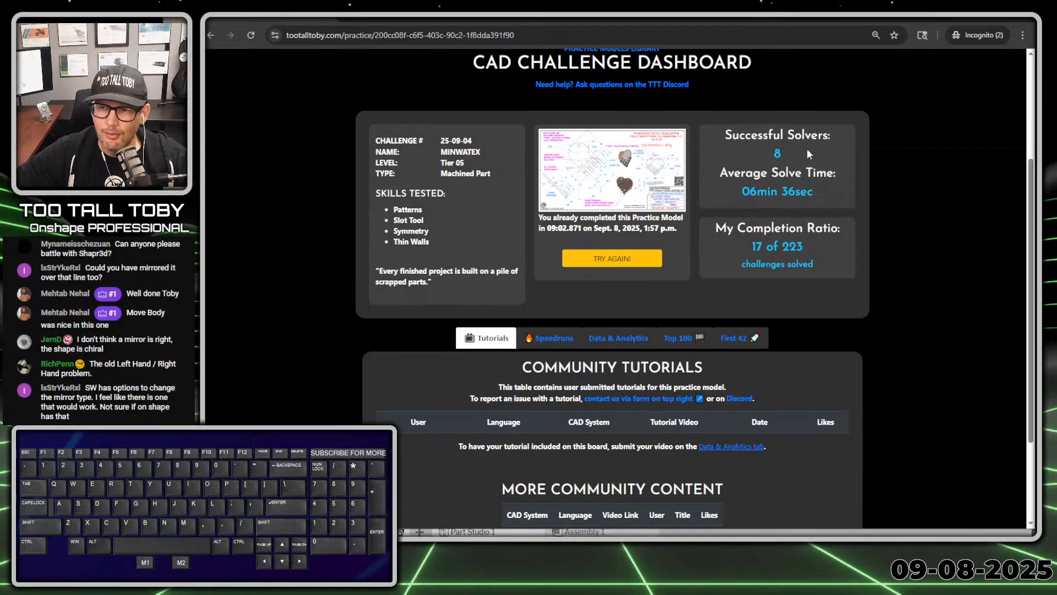
pyautogui.moveTo(753, 160); pyautogui.dragTo(796, 172)
pyautogui.click(841, 128)
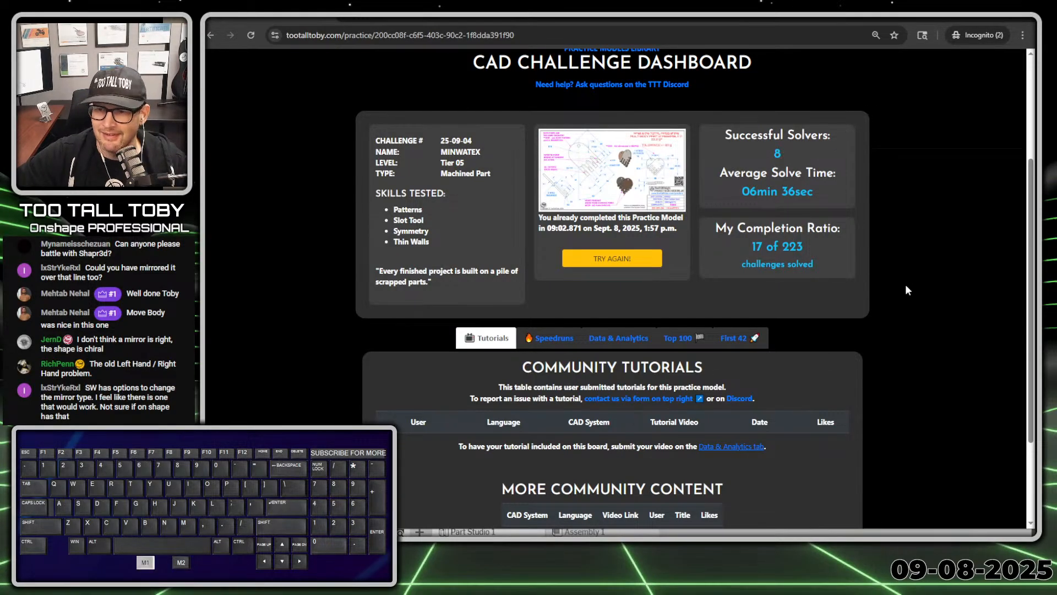
# Examine the First 42 submission order and the model's posting date, and open the Top 100 fastest times.
pyautogui.click(738, 338)
pyautogui.scroll(-2, 778, 267)
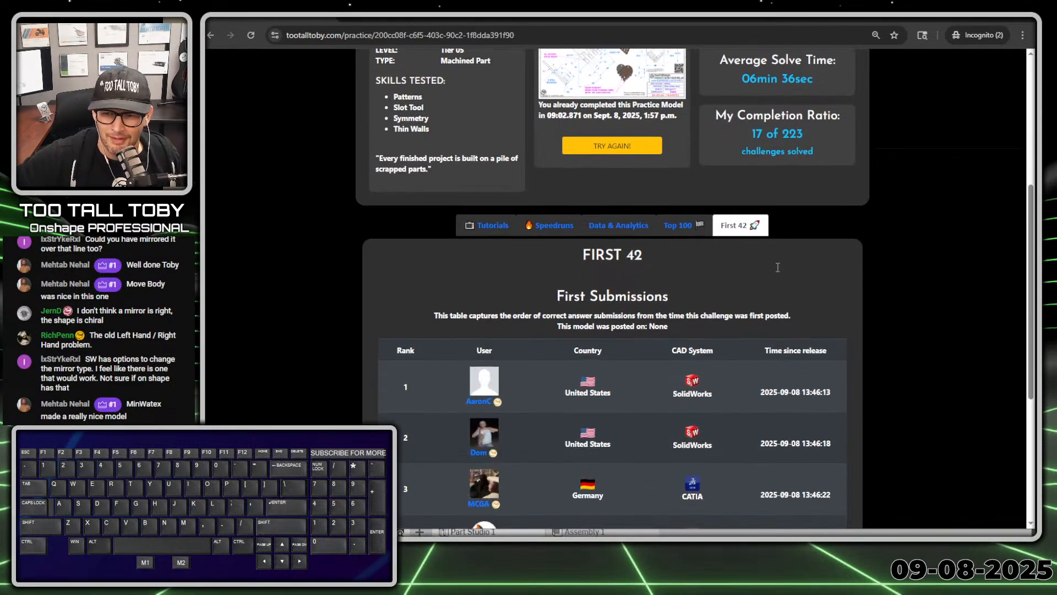
pyautogui.scroll(-1, 837, 154)
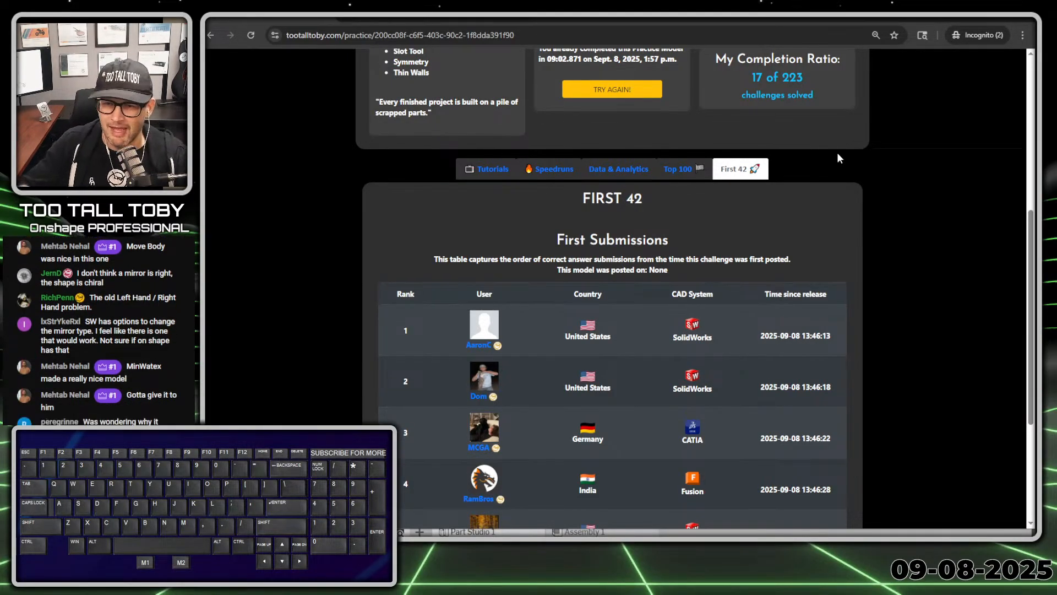
pyautogui.scroll(-4, 837, 152)
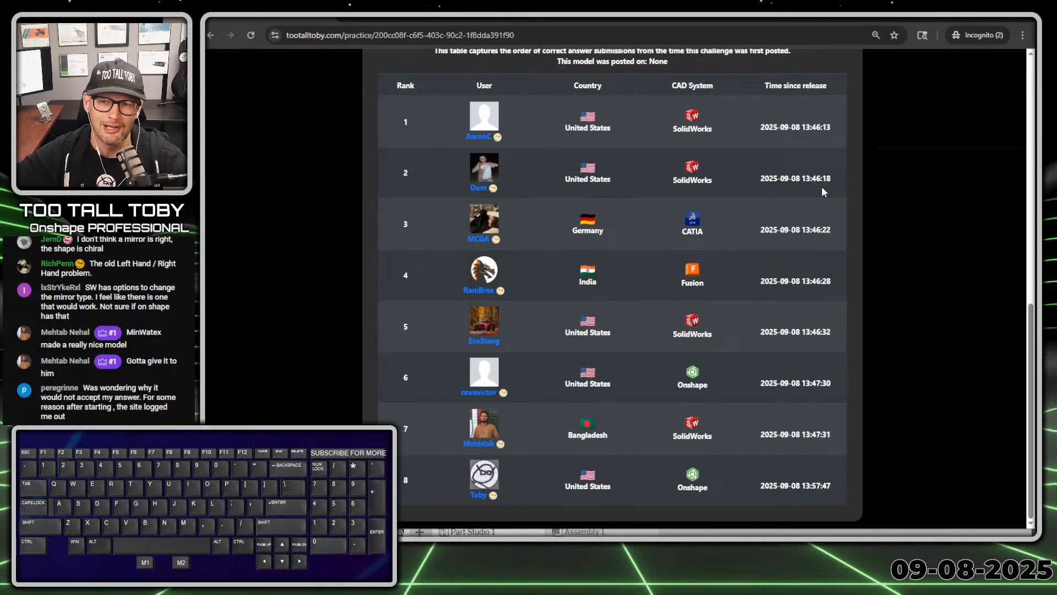
pyautogui.scroll(3, 769, 397)
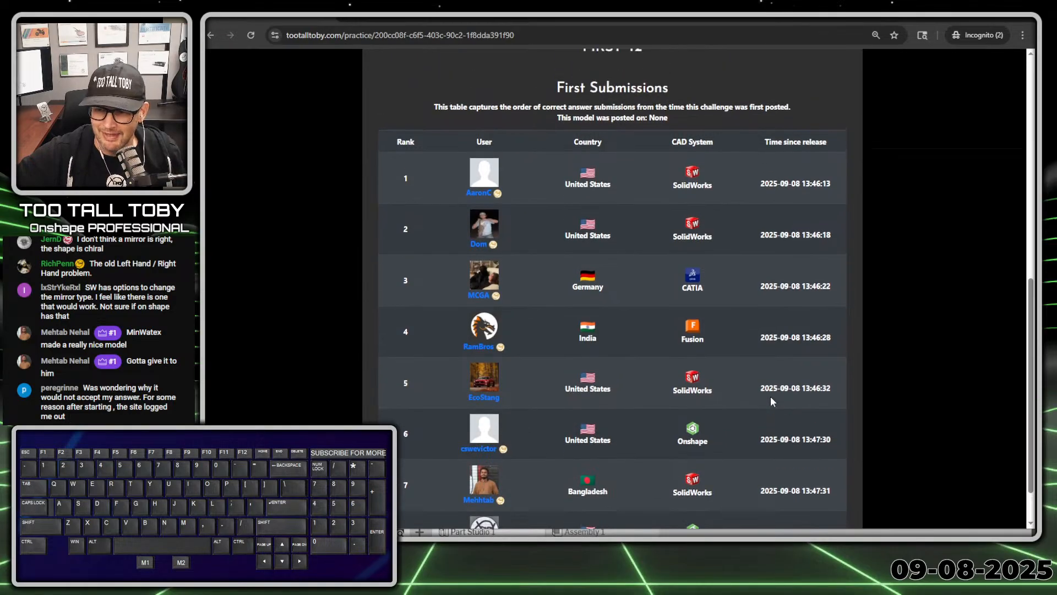
pyautogui.scroll(-2, 771, 394)
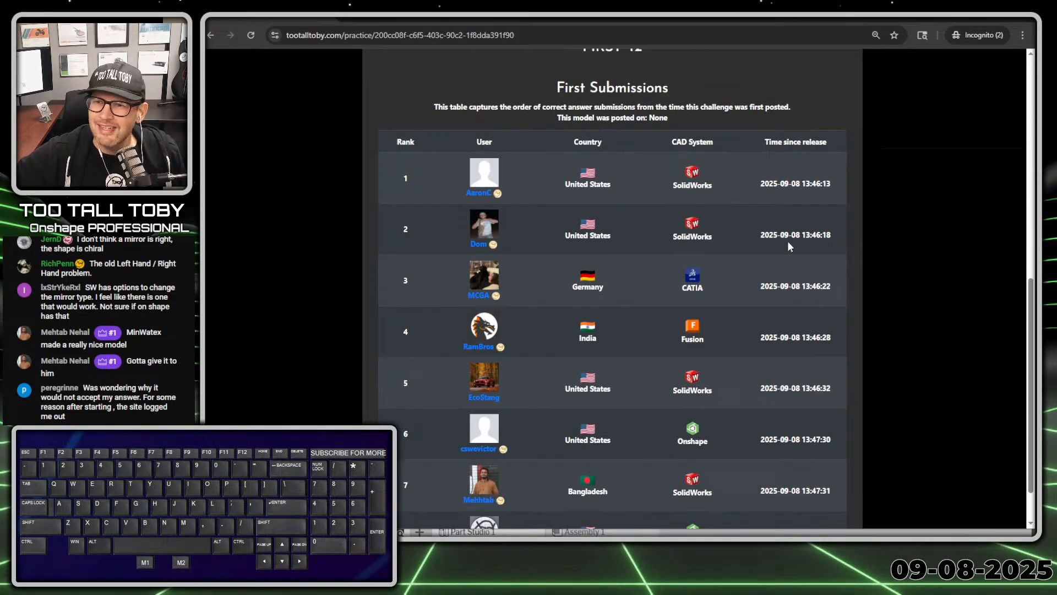
pyautogui.scroll(1, 790, 243)
pyautogui.scroll(-1, 789, 243)
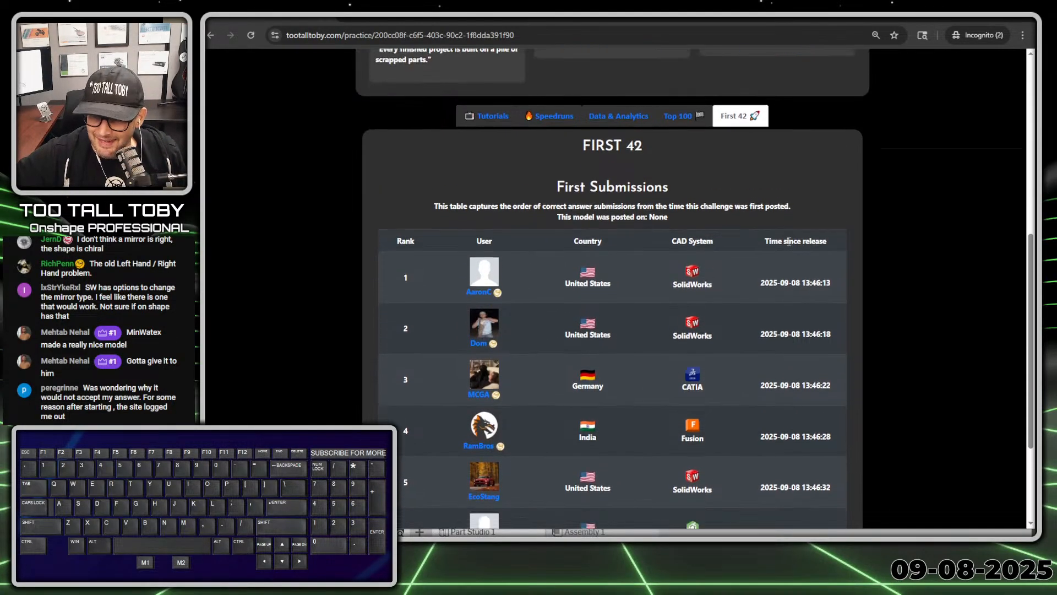
pyautogui.scroll(1, 679, 185)
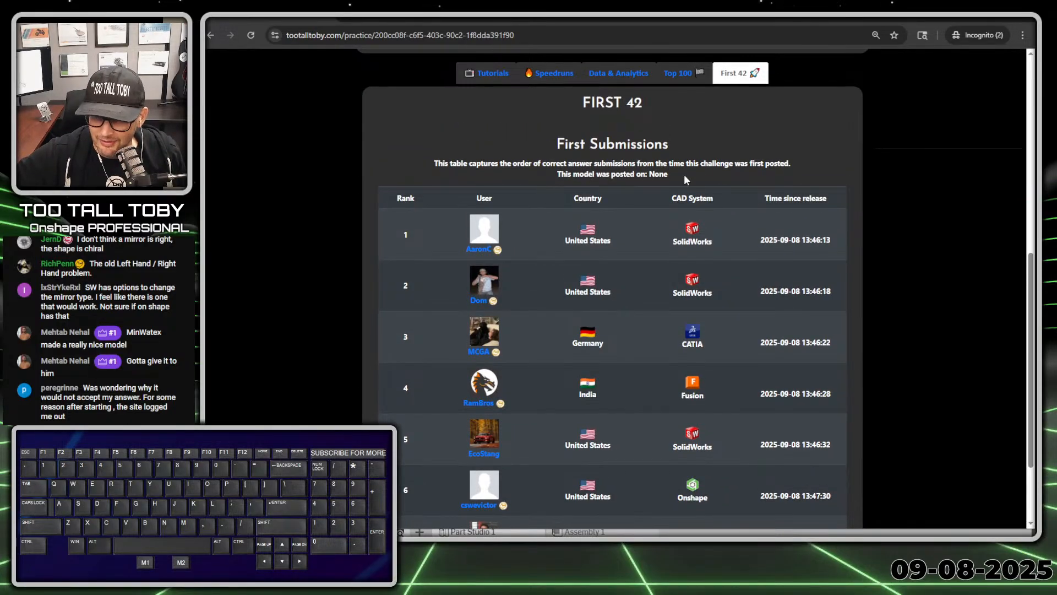
pyautogui.moveTo(687, 180)
pyautogui.mouseDown()
pyautogui.moveTo(559, 185)
pyautogui.moveTo(677, 177)
pyautogui.mouseUp()
pyautogui.click(658, 176)
pyautogui.click(669, 176)
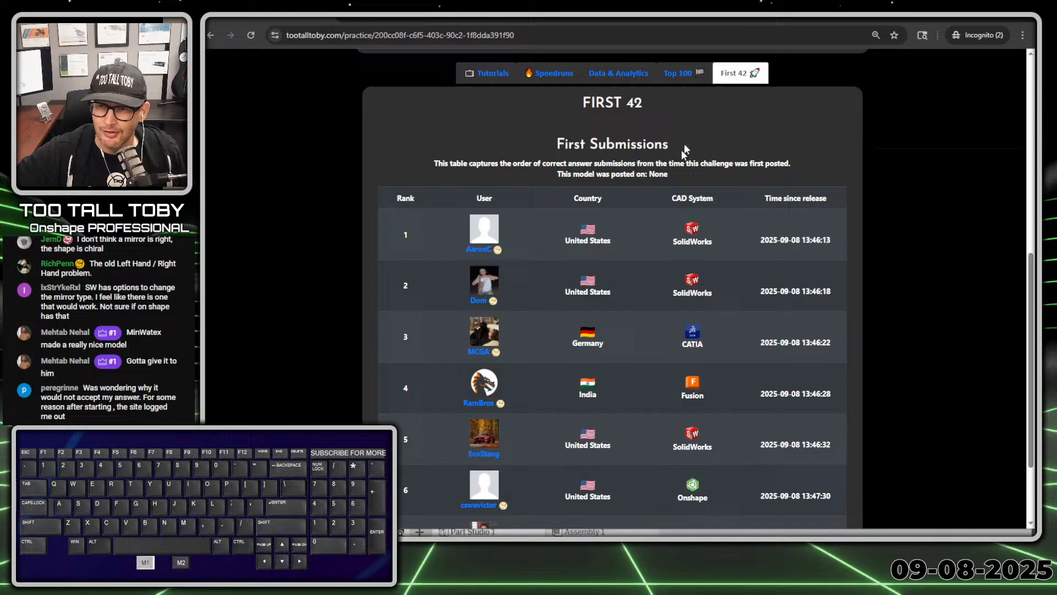
pyautogui.click(683, 69)
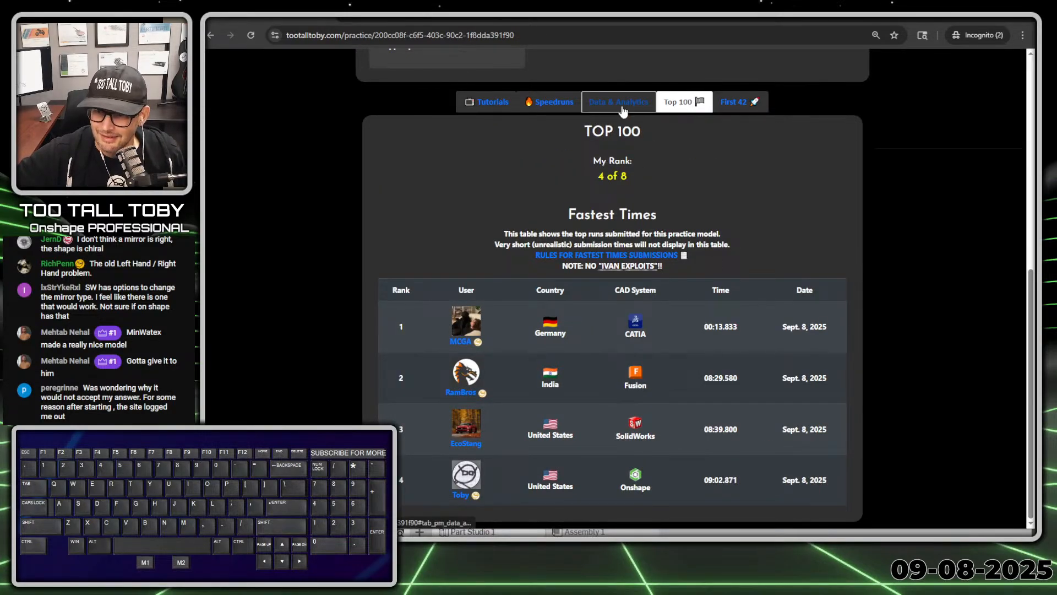